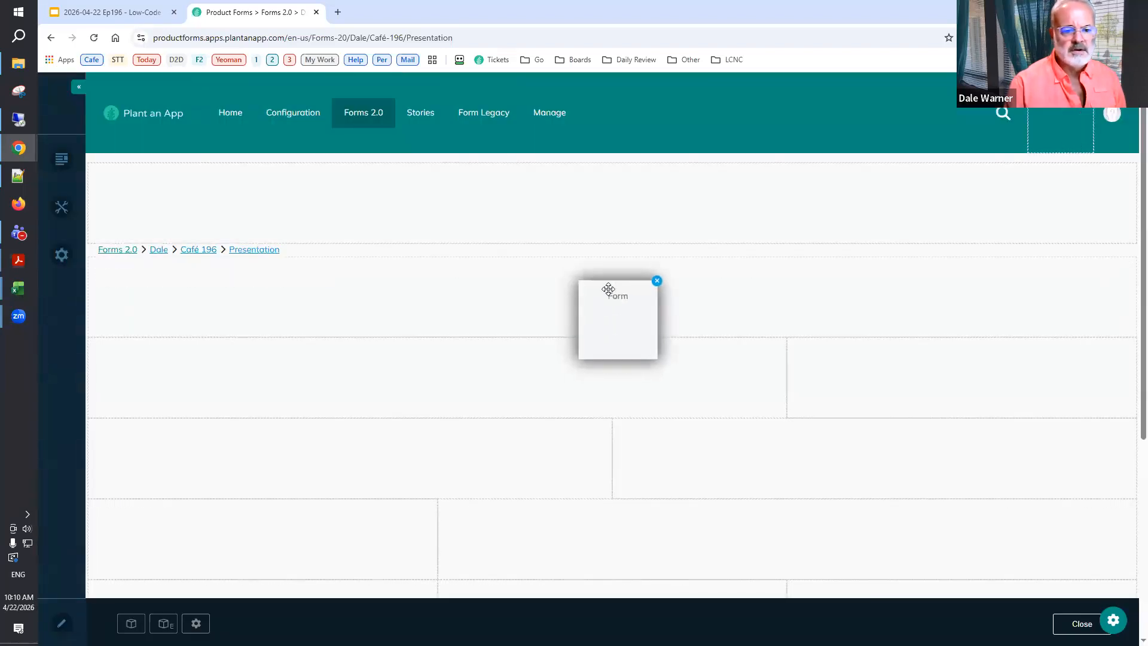
# Drop a Form module onto the Café 196 Presentation page, creating Form #1287.
pyautogui.click(640, 323)
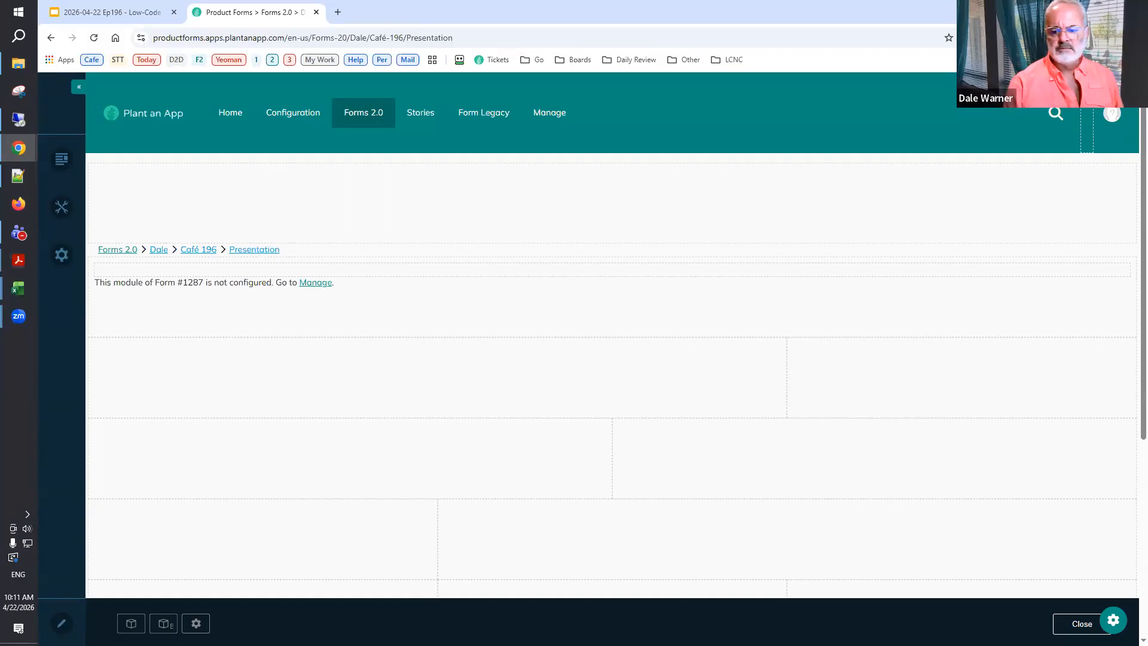
# Open Form #1287 in Form Builder and rename it 'Cafe 196 Demonstration Form'.
pyautogui.click(323, 284)
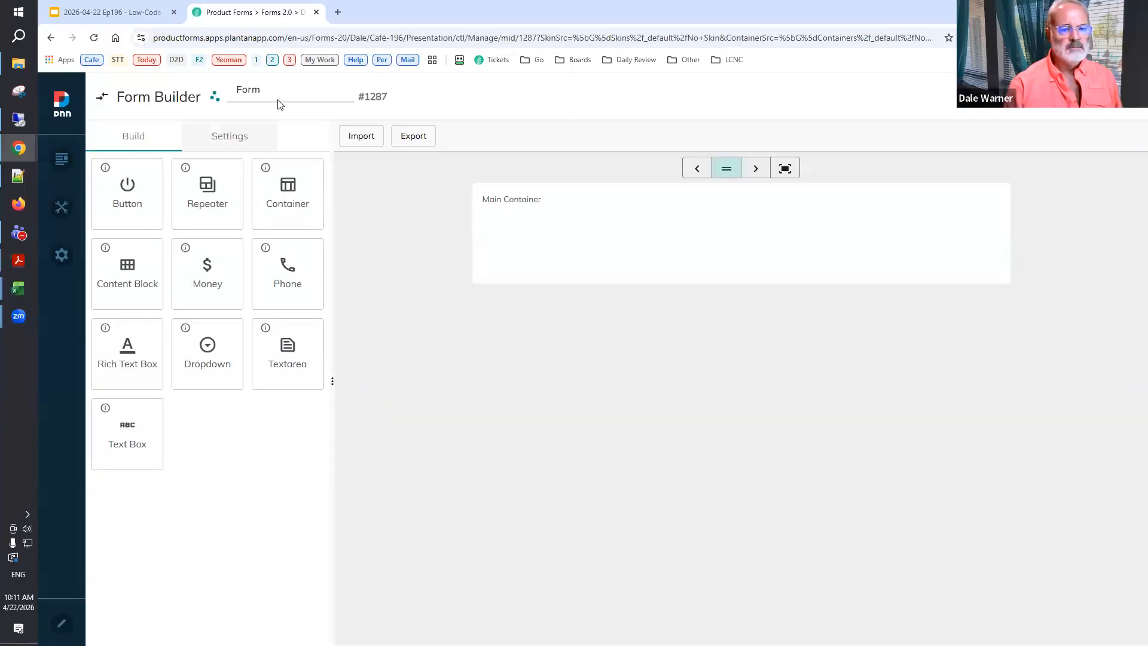
pyautogui.click(283, 91)
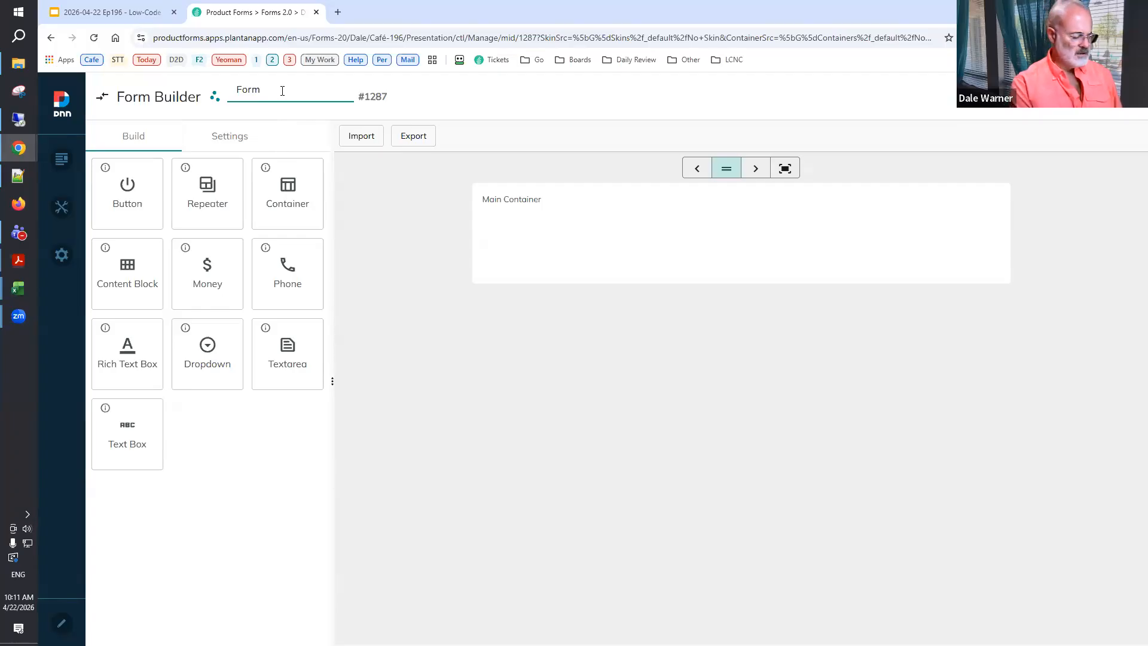
pyautogui.write('Cafe 196 ')
pyautogui.write('Demonstra')
pyautogui.write('ion')
pyautogui.press('BackSpace')
pyautogui.press('BackSpace')
pyautogui.press('BackSpace')
pyautogui.press('BackSpace')
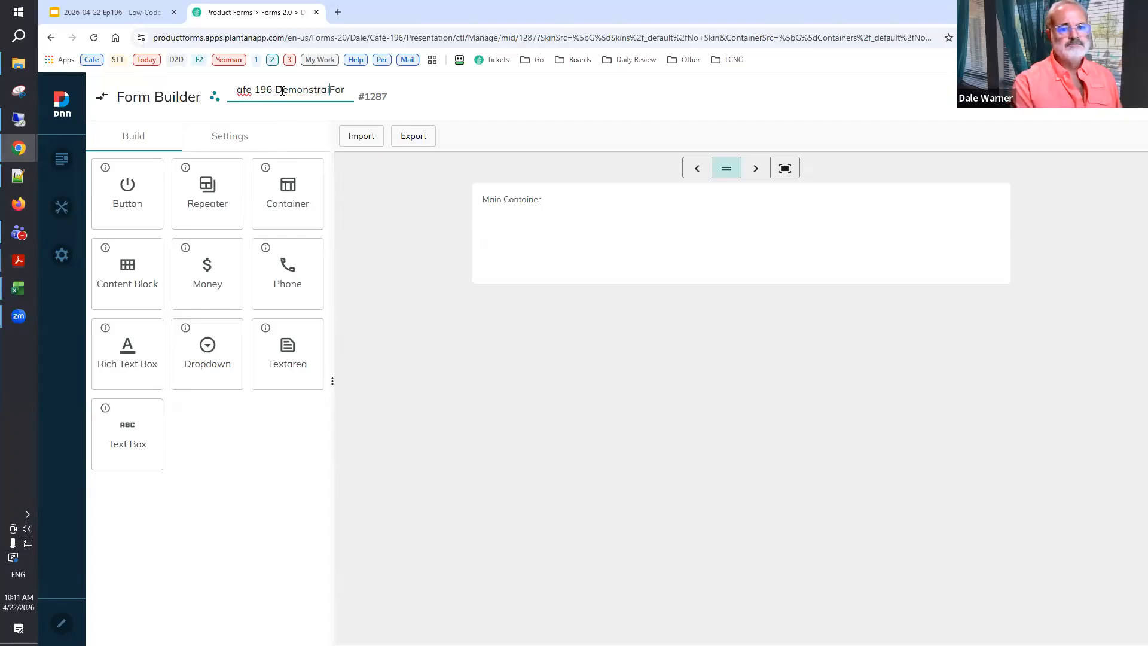
pyautogui.write('tion')
pyautogui.press('Right')
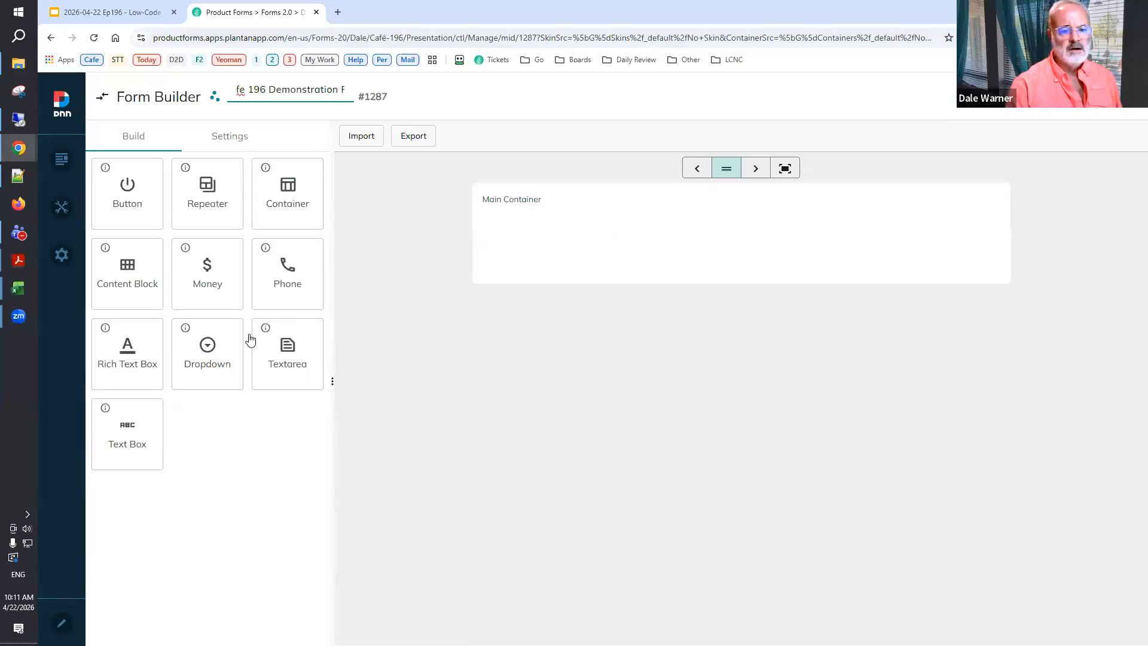
# Add a text box labelled 'First Name' to the Main Container, save, and leave the builder.
pyautogui.moveTo(122, 440); pyautogui.dragTo(541, 241)
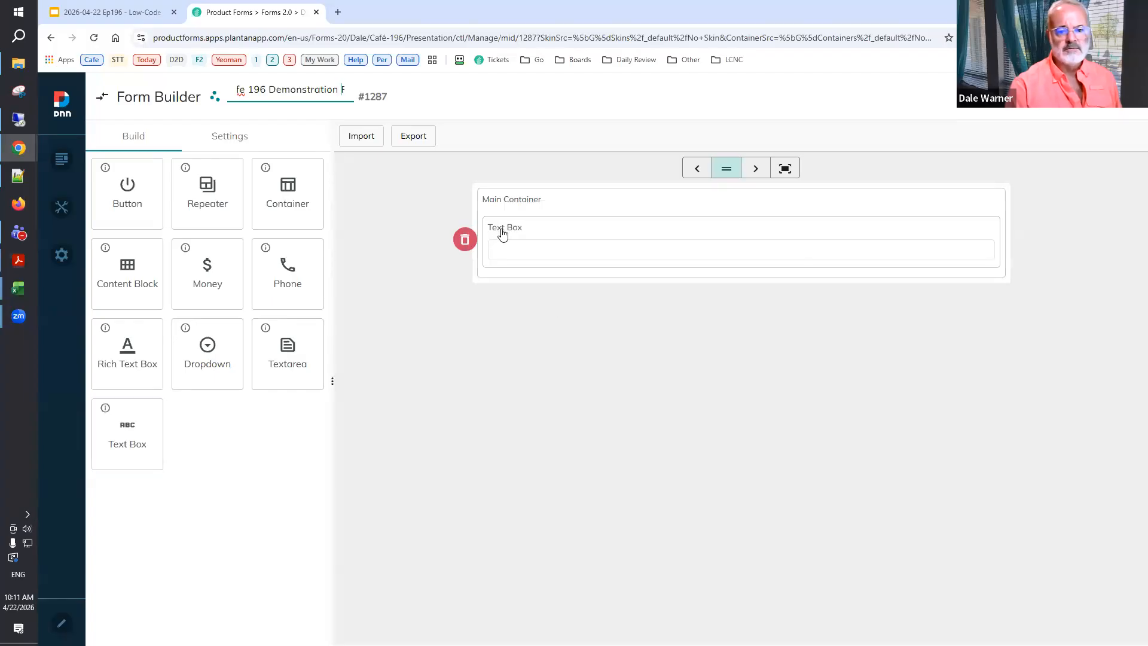
pyautogui.click(502, 233)
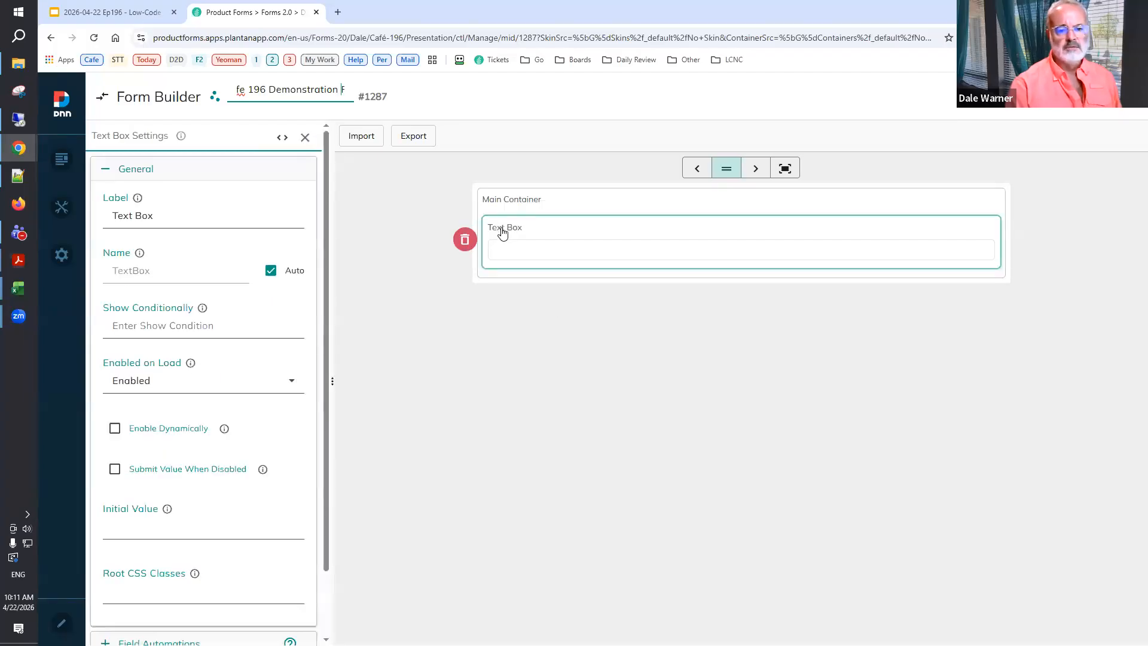
pyautogui.moveTo(169, 226); pyautogui.dragTo(95, 223)
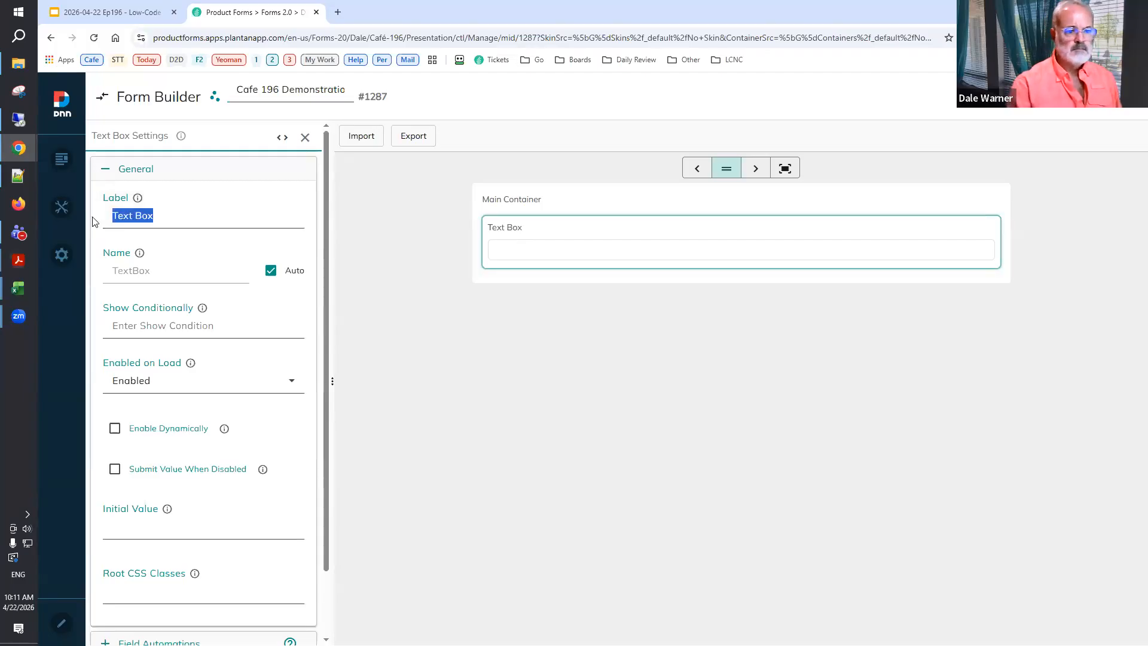
pyautogui.click(167, 218)
pyautogui.hotkey('ctrl', 'a')
pyautogui.write('First')
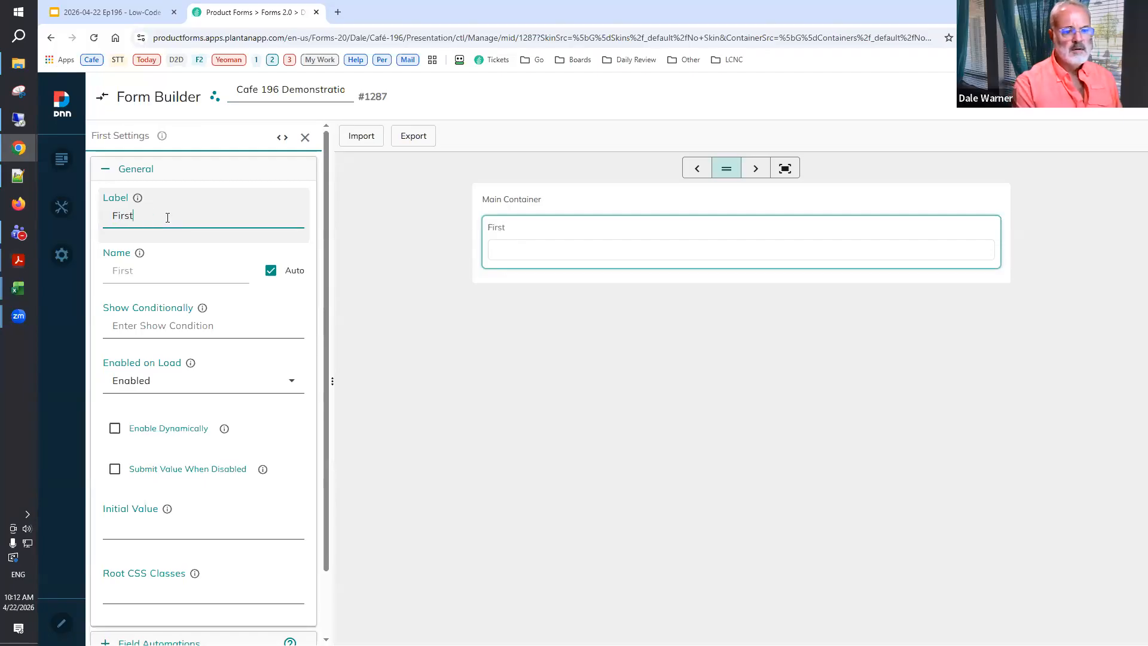
pyautogui.write(' Name')
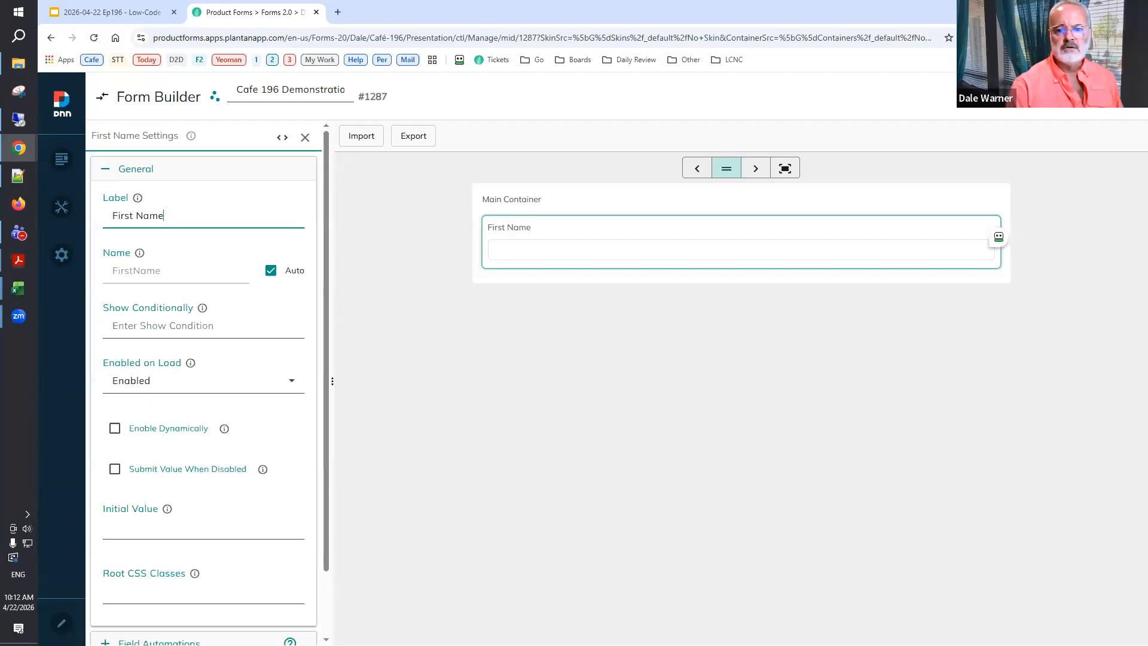
pyautogui.click(1107, 95)
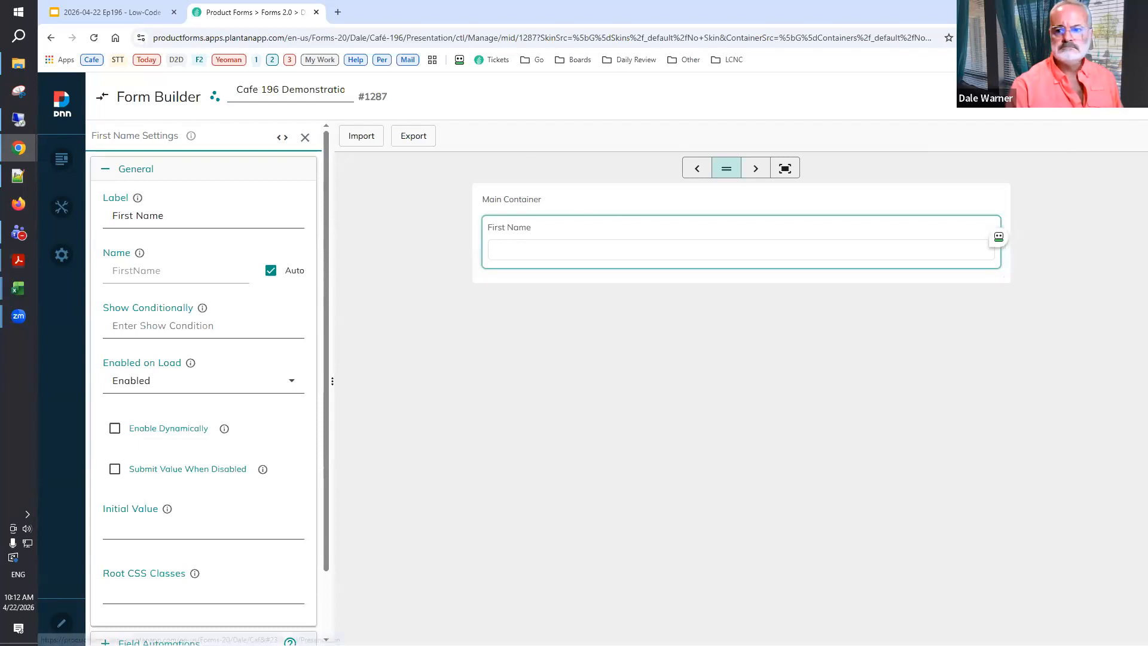
pyautogui.click(1130, 96)
pyautogui.click(646, 114)
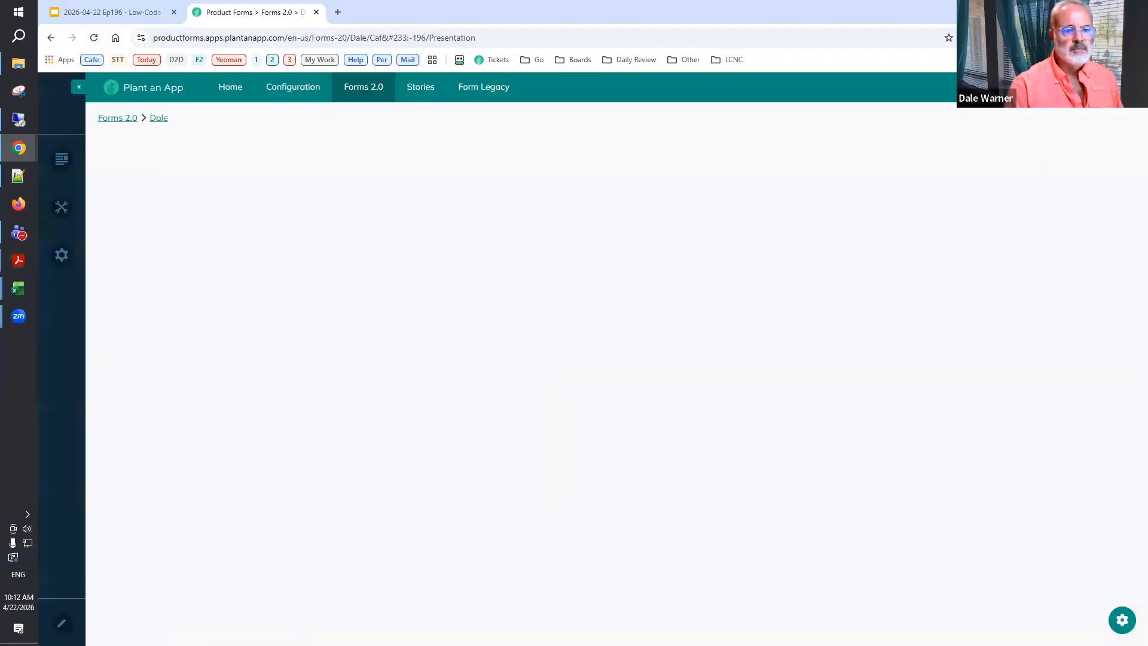
# Reload the Dale page and switch it into edit mode.
pyautogui.click(96, 41)
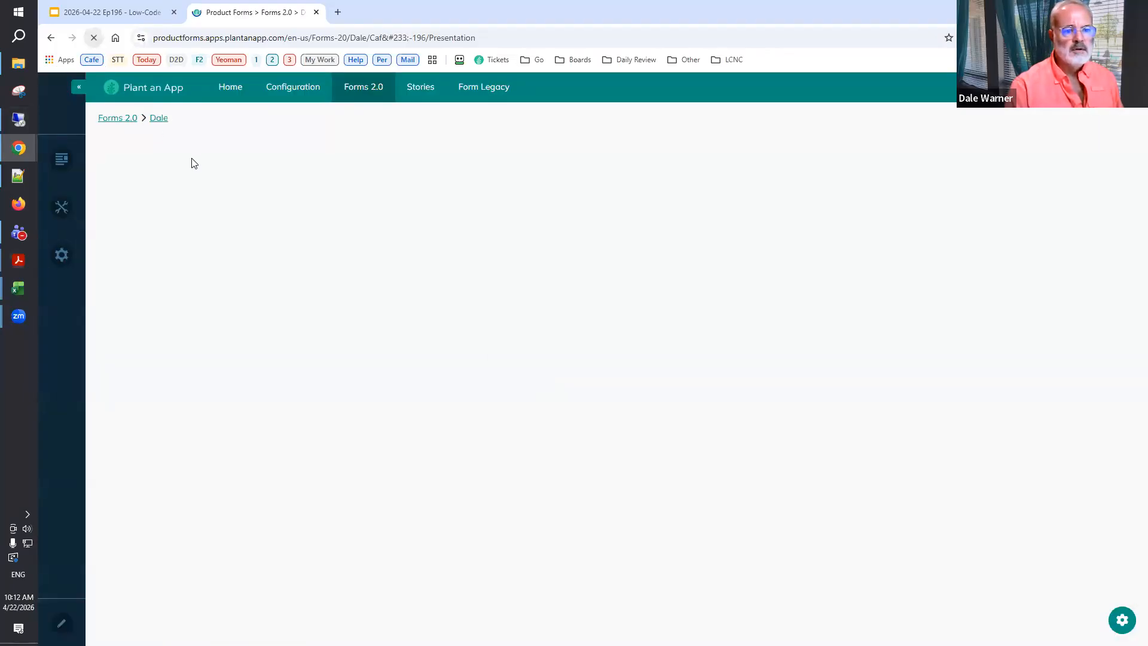
pyautogui.click(1123, 622)
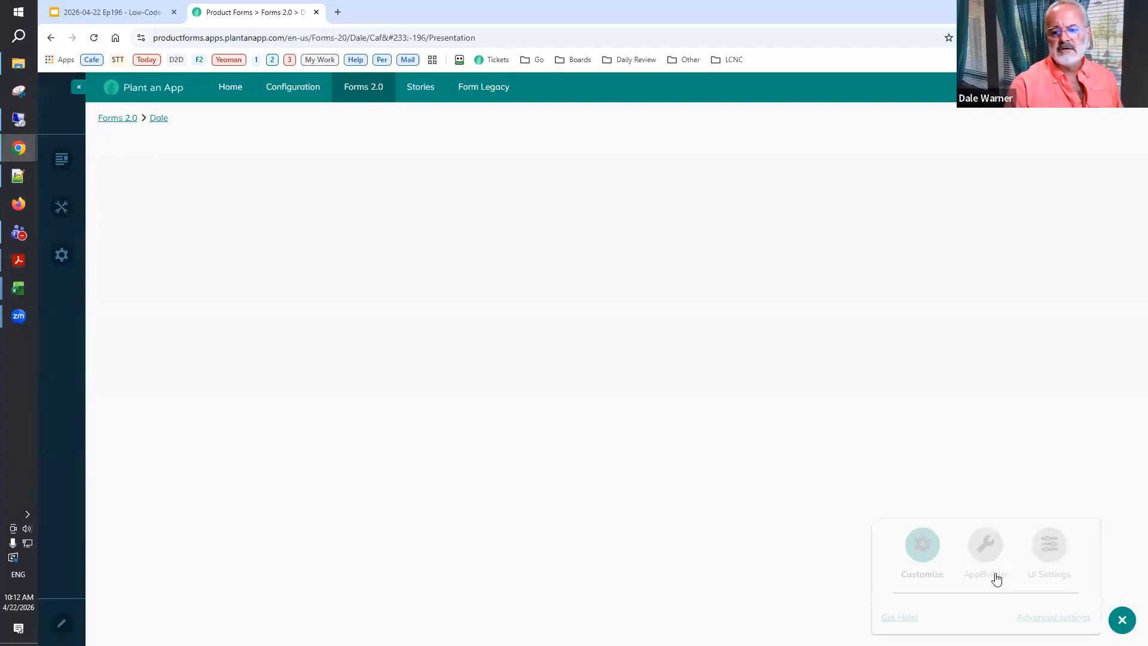
pyautogui.click(500, 431)
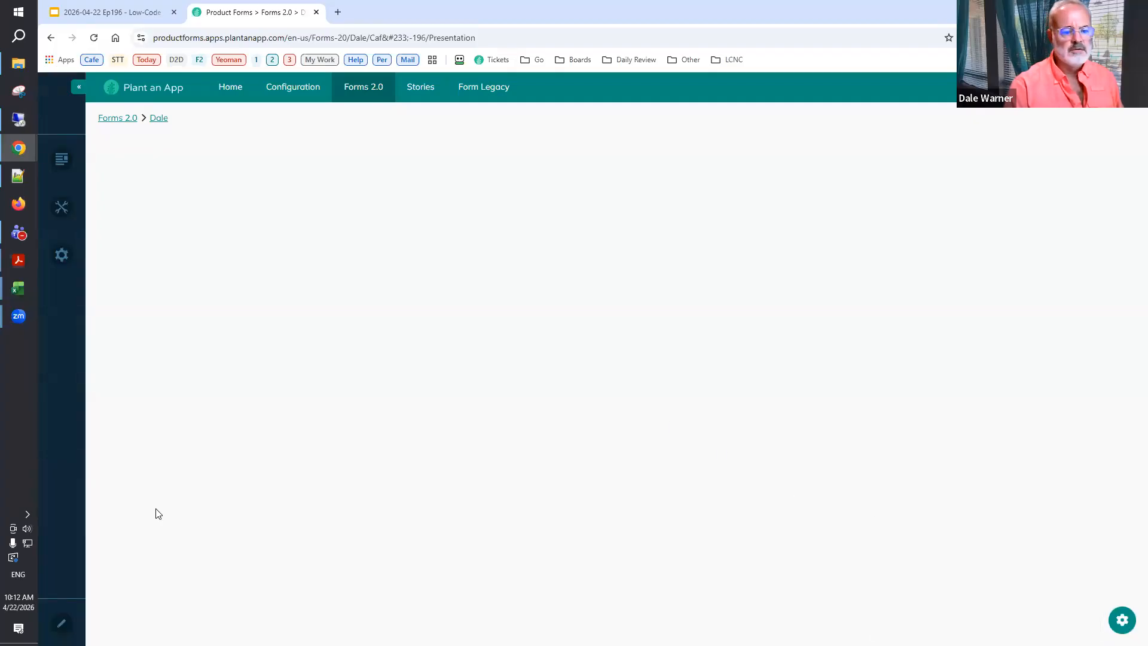
pyautogui.click(62, 623)
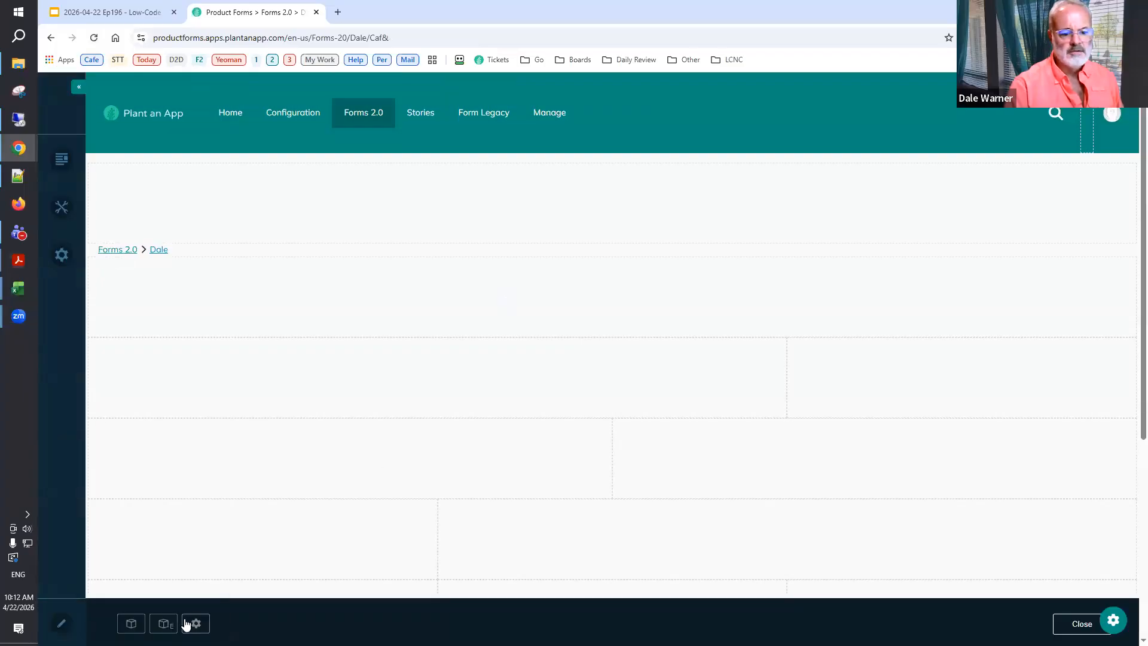
# Add another Form module found by searching 'form', creating Form #1288.
pyautogui.click(131, 624)
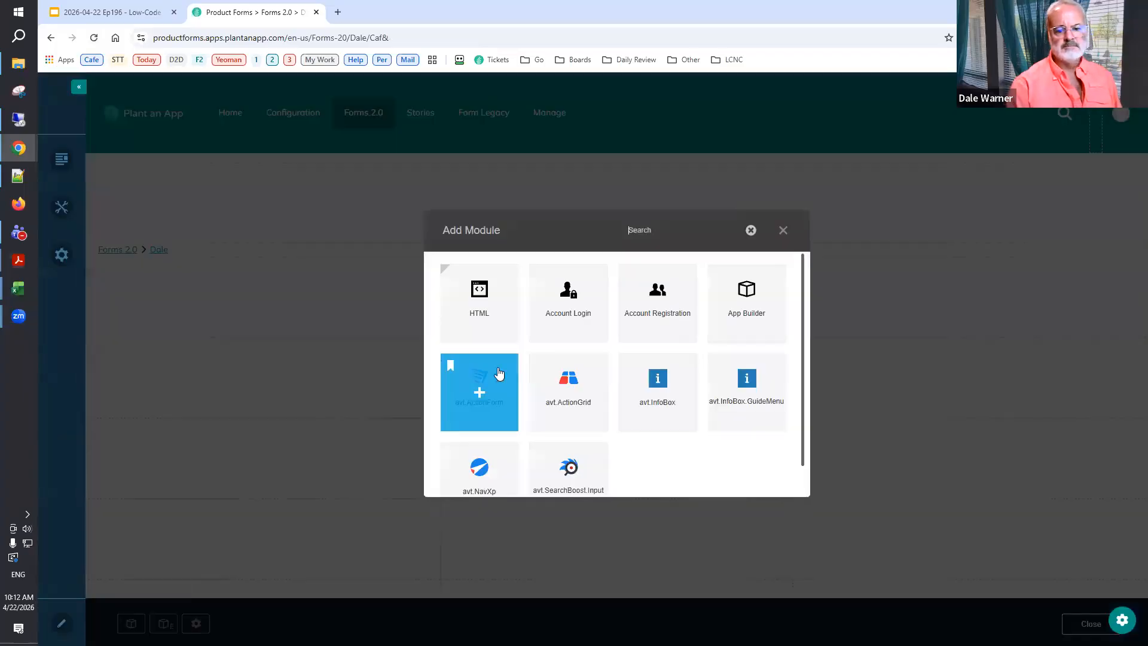
pyautogui.write('form')
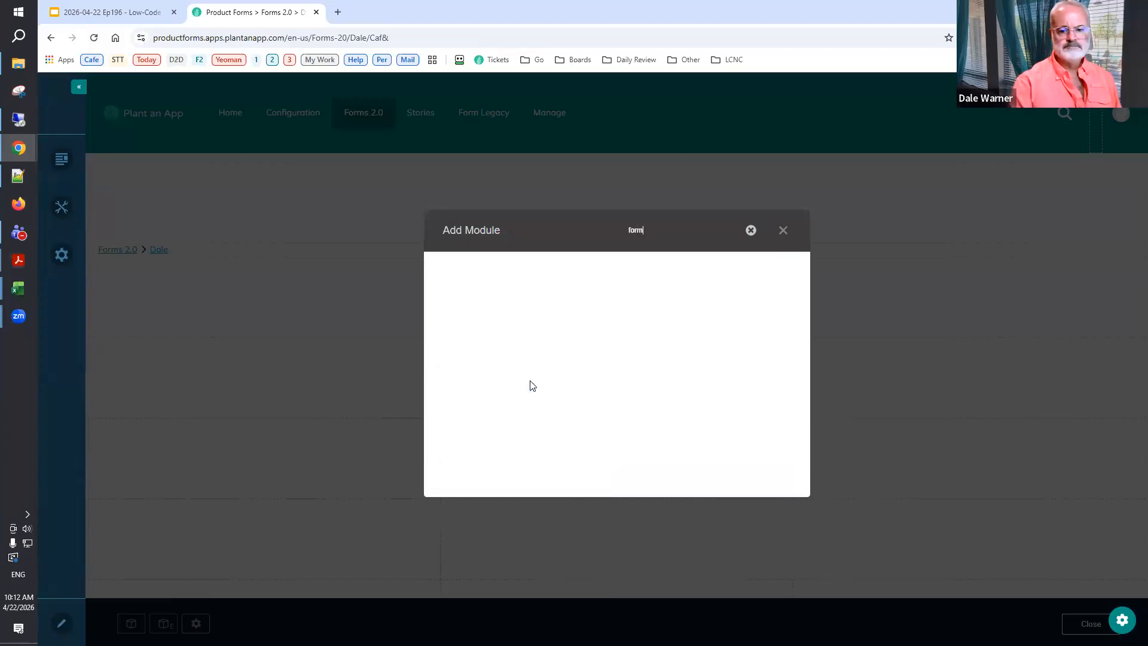
pyautogui.click(565, 304)
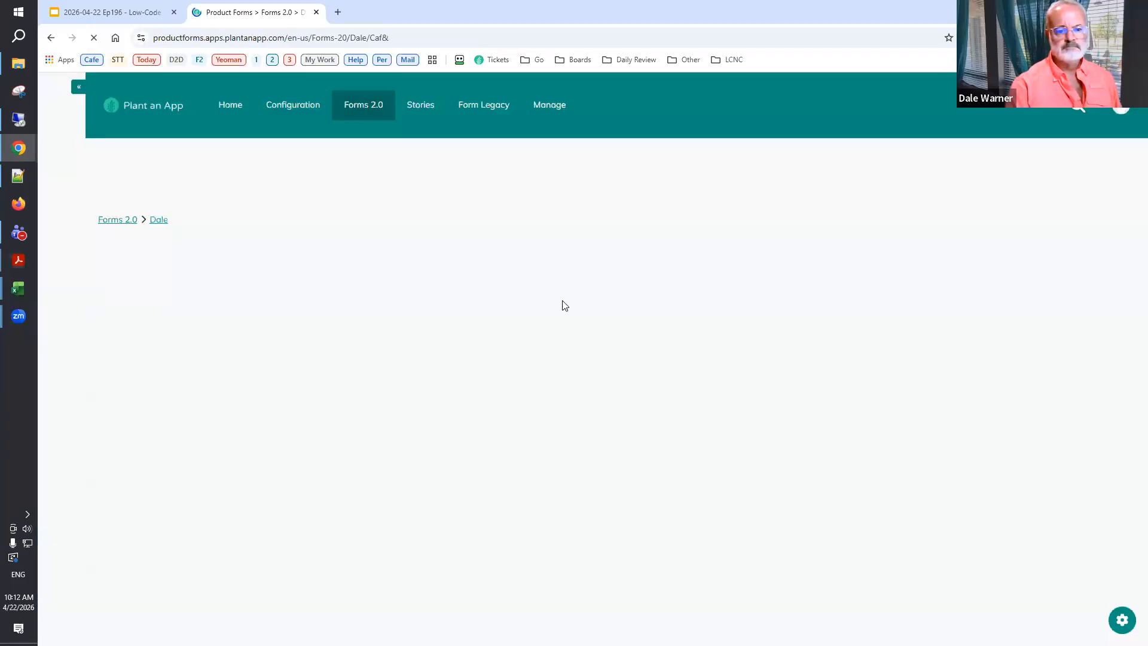
pyautogui.click(624, 300)
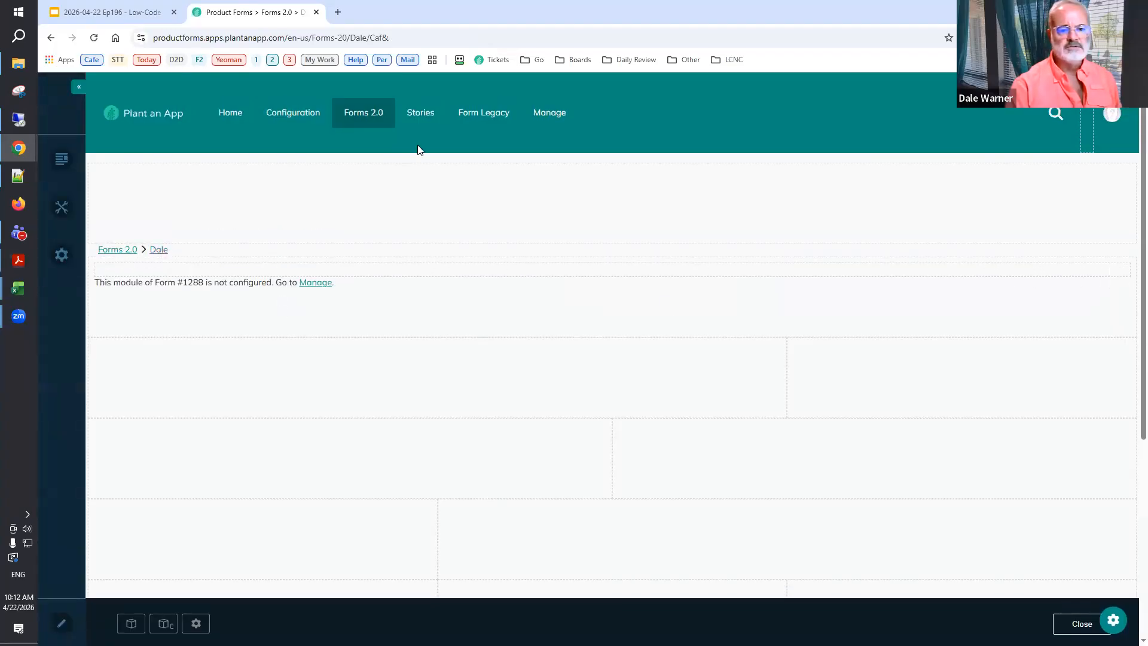
# Navigate to the Café 196 Presentation page under Forms 2.0 > Dale.
pyautogui.moveTo(394, 115)
pyautogui.moveTo(373, 210)
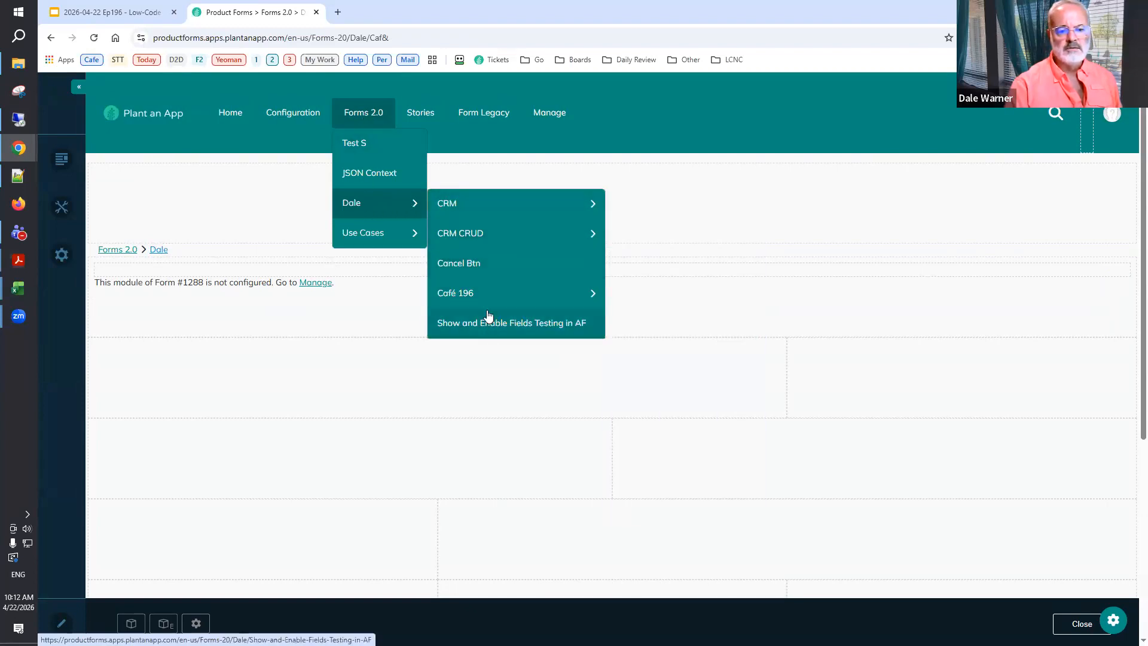
pyautogui.moveTo(487, 292)
pyautogui.click(641, 353)
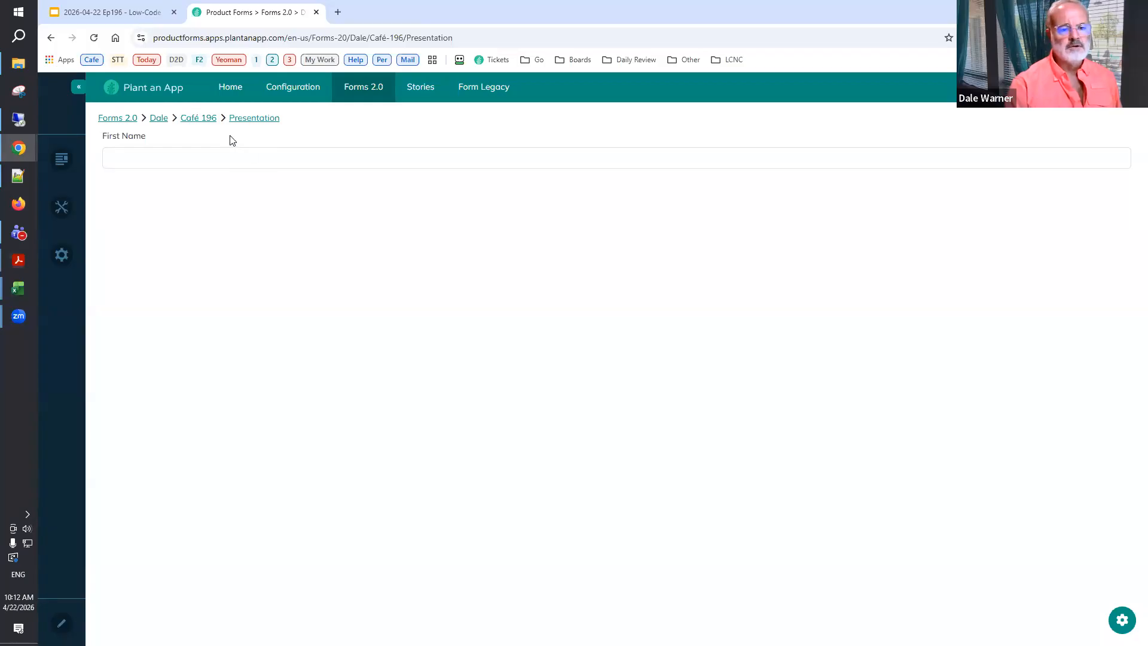
# Test the First Name field with sample text, then open the form's builder in a new tab.
pyautogui.click(189, 159)
pyautogui.write('asdfasdf')
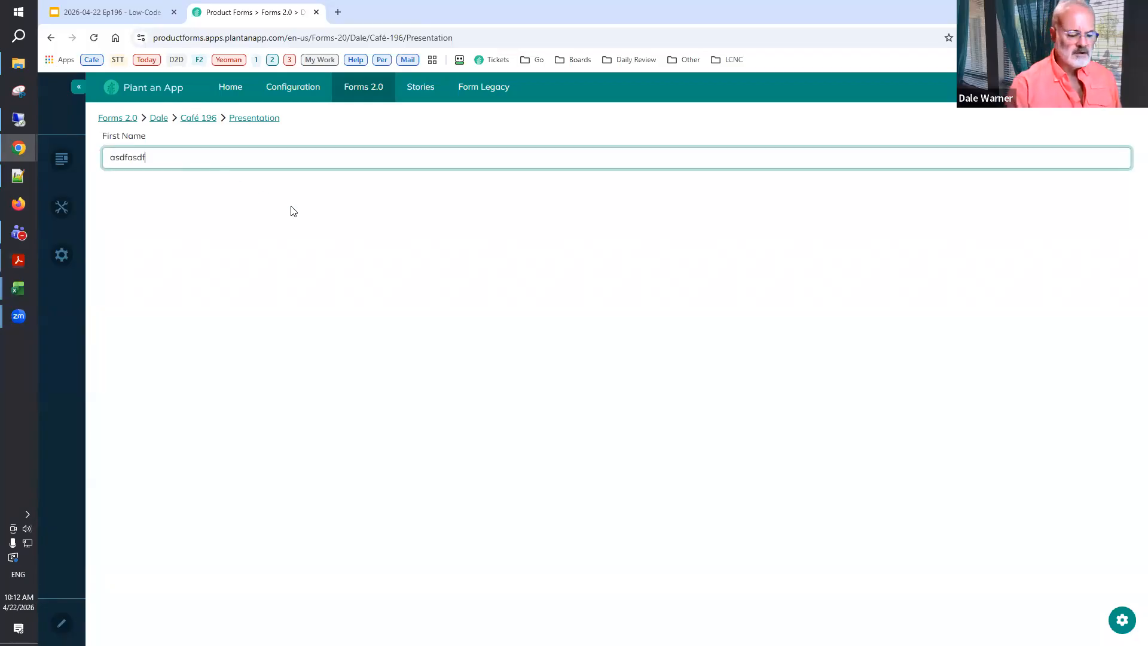
pyautogui.hotkey('ctrl', 'a')
pyautogui.press('BackSpace')
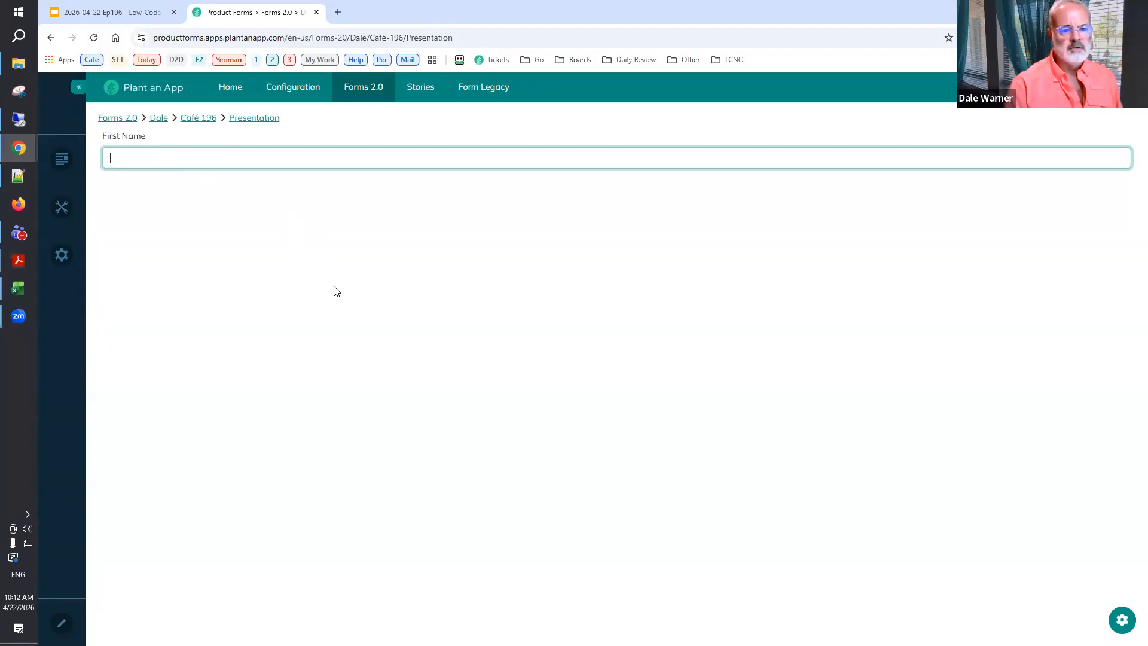
pyautogui.click(1122, 622)
pyautogui.middleClick(939, 595)
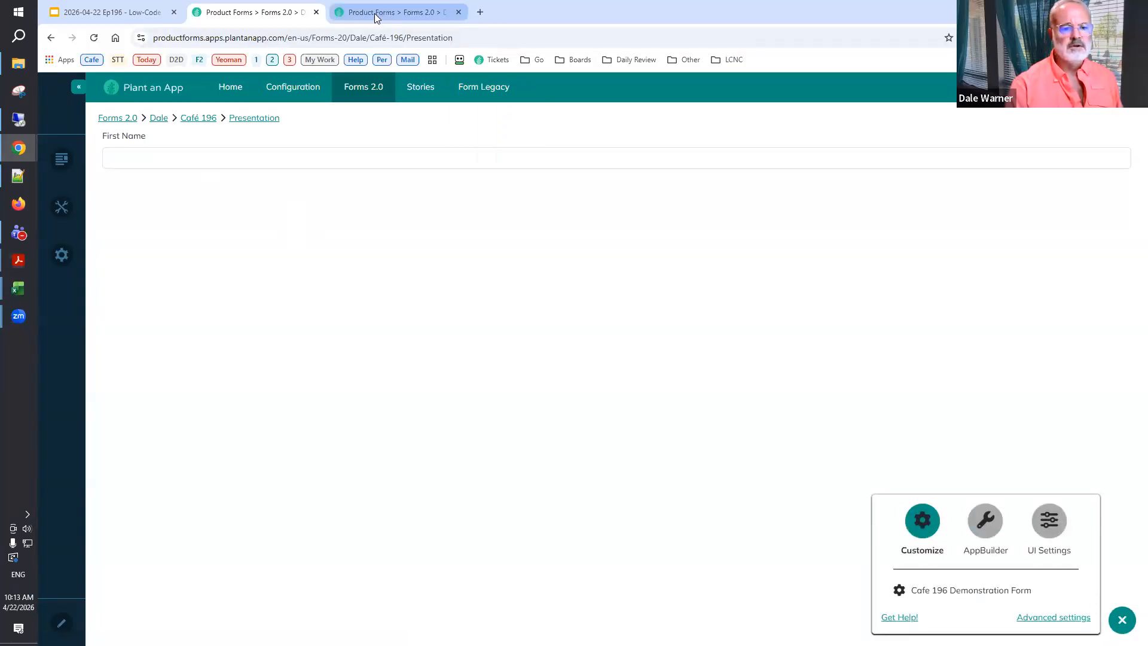
# In the builder tab, close the Main Container settings to reach the field palette.
pyautogui.click(374, 13)
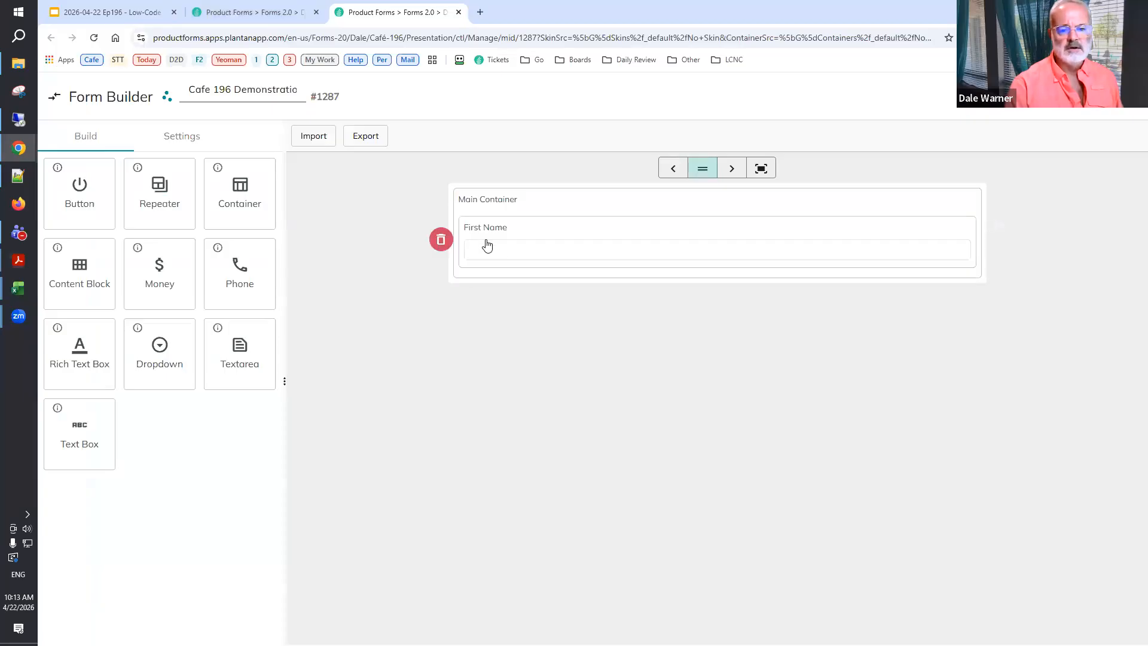
pyautogui.click(487, 235)
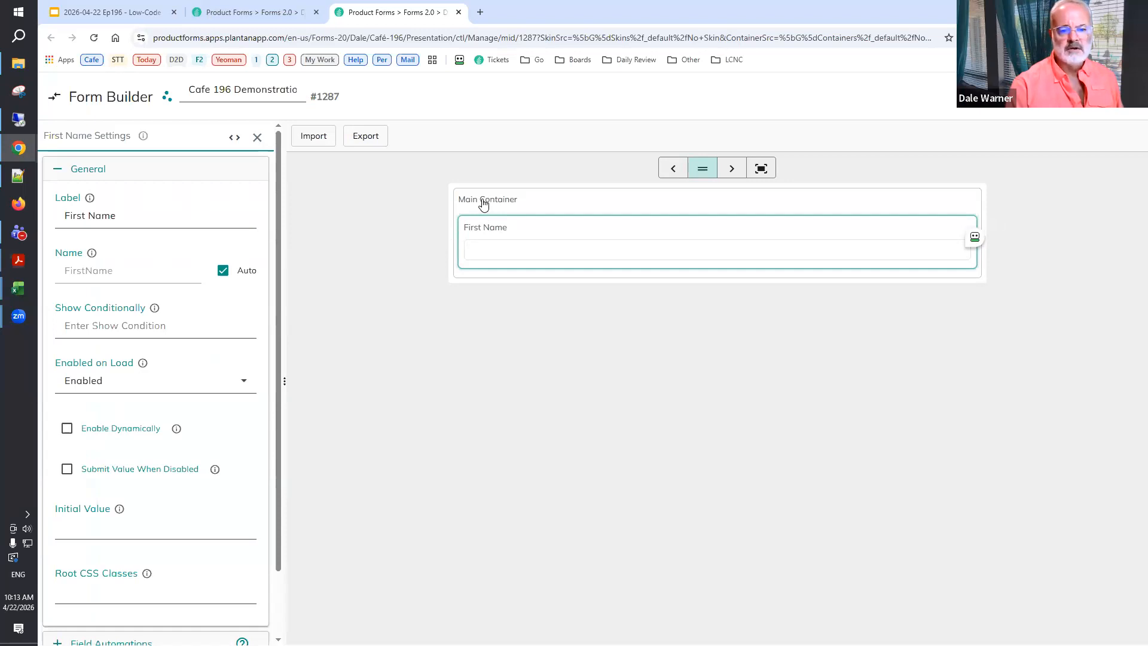
pyautogui.click(311, 211)
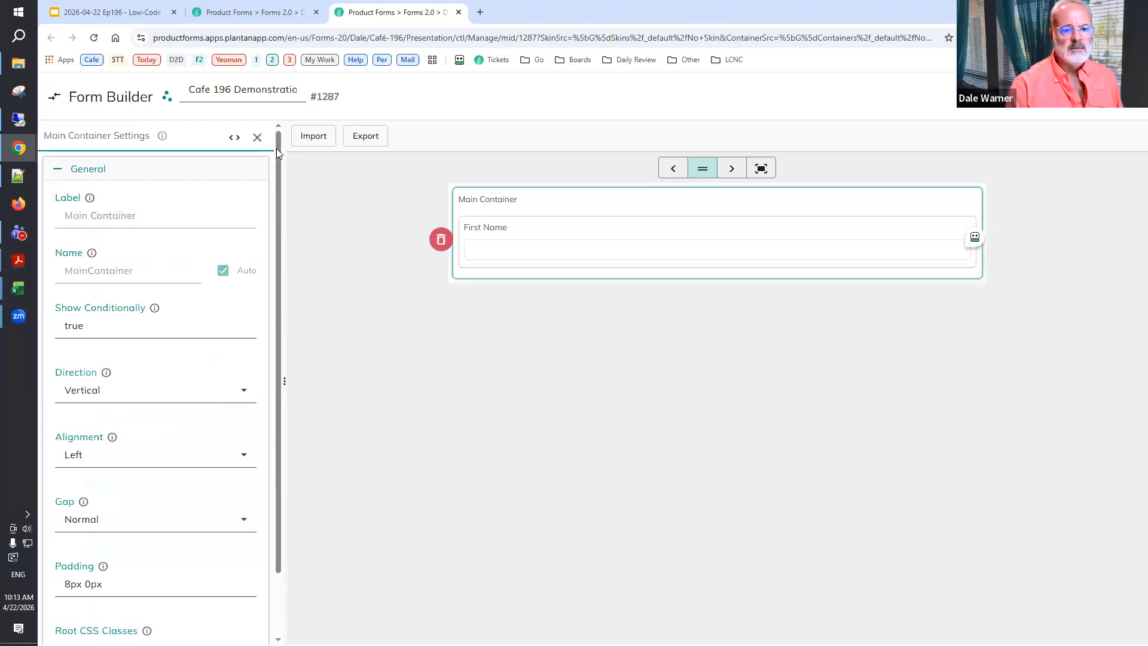
pyautogui.click(257, 138)
# Add a 'Last Name' text box below First Name and save the form.
pyautogui.moveTo(73, 441); pyautogui.dragTo(811, 328)
pyautogui.click(456, 302)
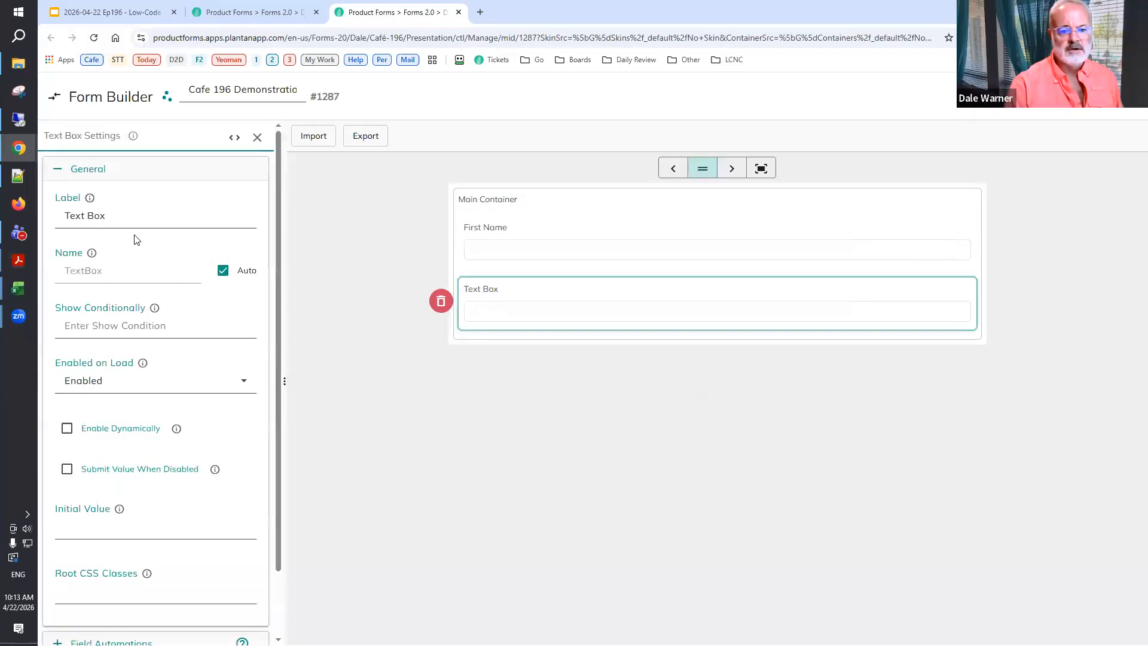
pyautogui.click(133, 217)
pyautogui.hotkey('ctrl', 'a')
pyautogui.write('Last Name')
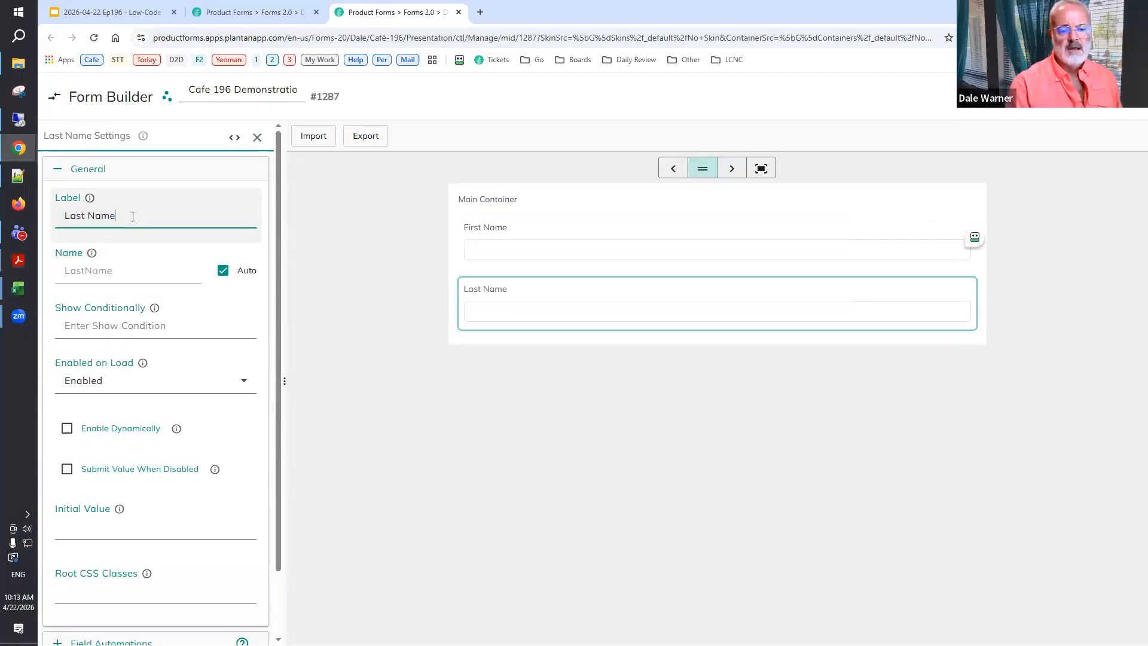
pyautogui.click(497, 204)
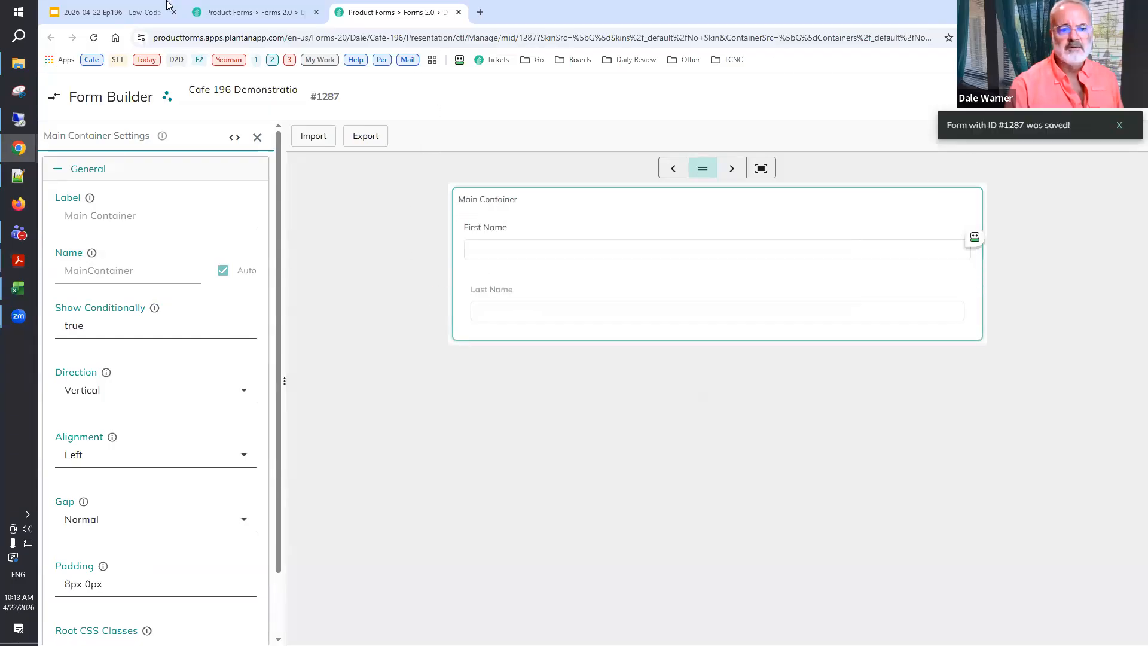
pyautogui.click(246, 12)
# Add a container inside the Main Container and move First Name and Last Name into it.
pyautogui.click(93, 38)
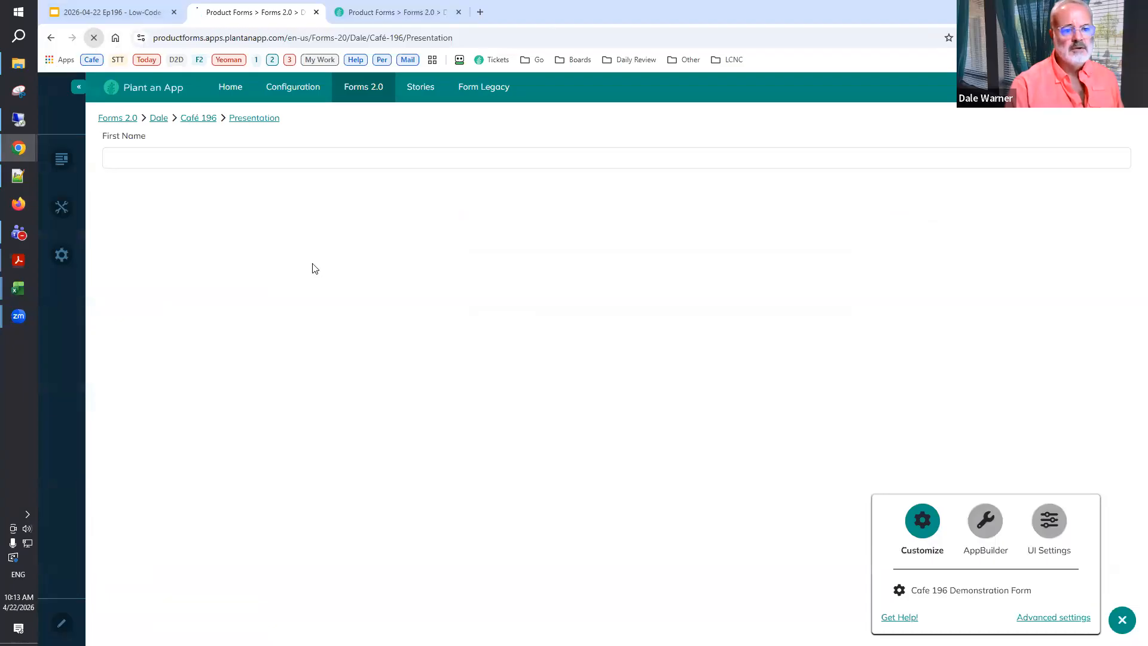
pyautogui.click(411, 14)
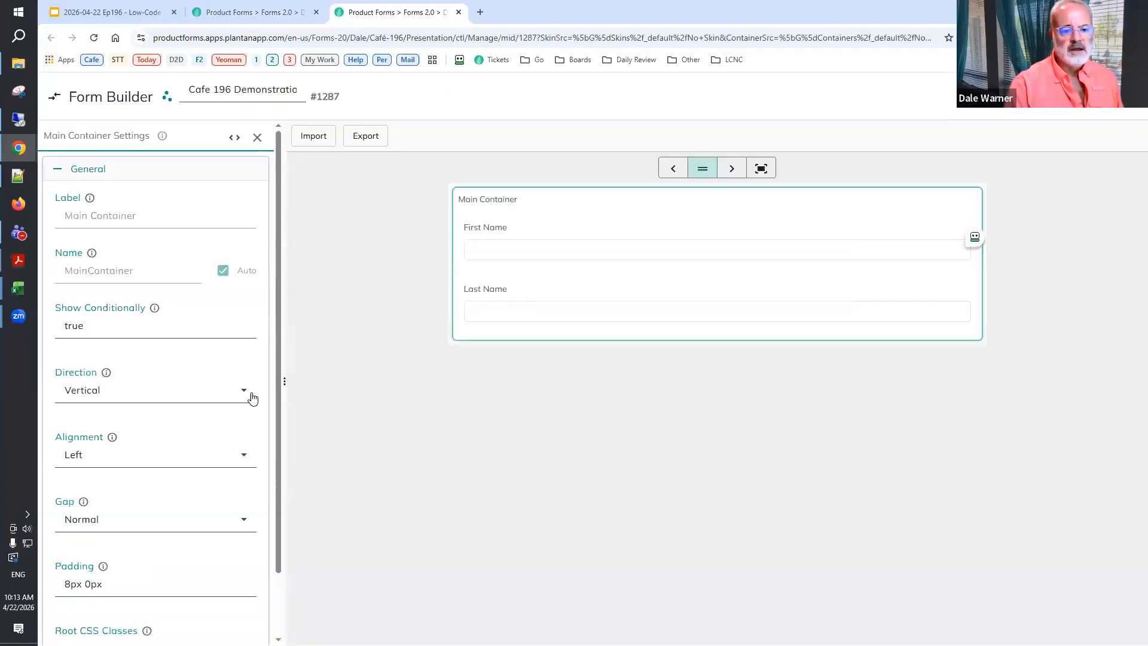
pyautogui.click(257, 138)
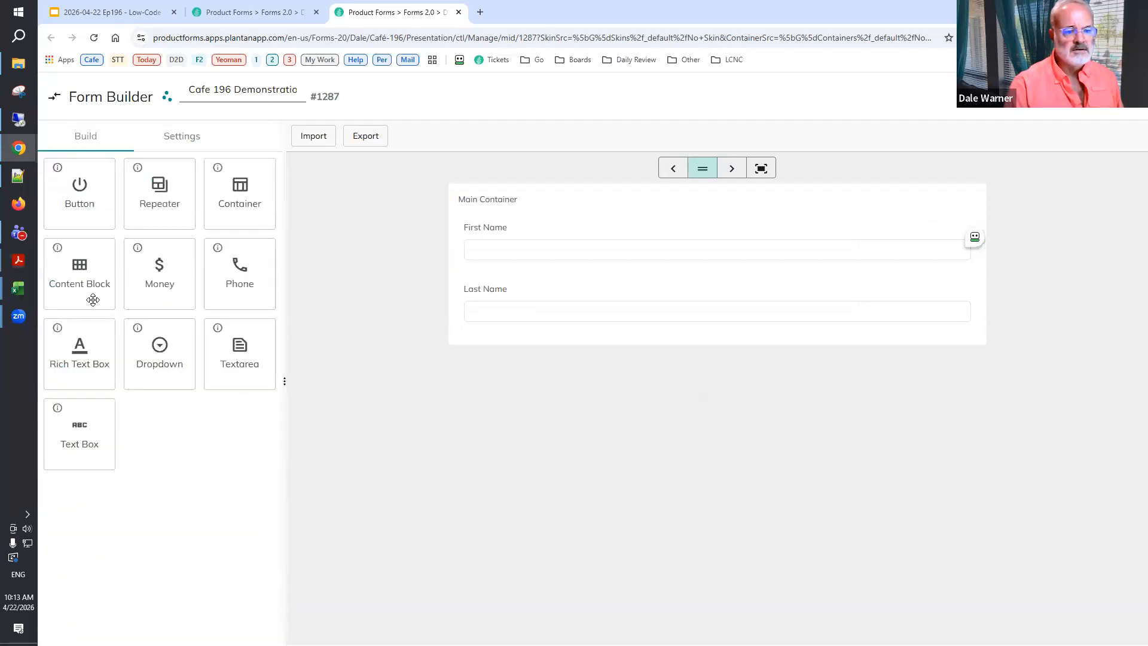
pyautogui.moveTo(239, 197); pyautogui.dragTo(487, 221)
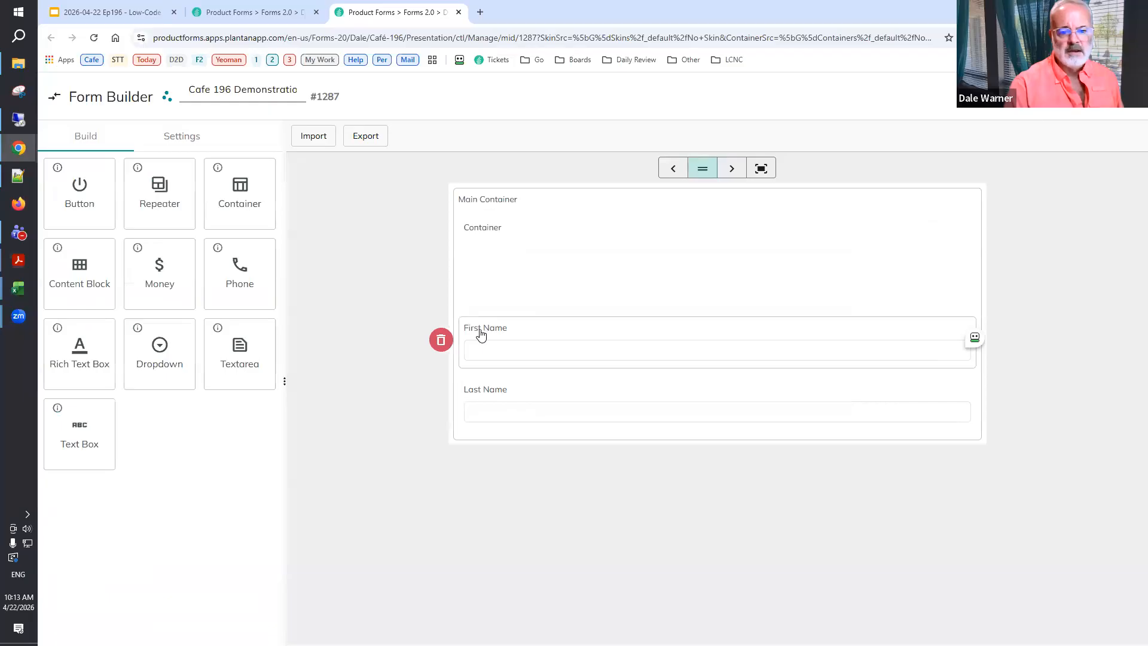
pyautogui.moveTo(483, 333); pyautogui.dragTo(513, 284)
pyautogui.moveTo(489, 324); pyautogui.dragTo(508, 299)
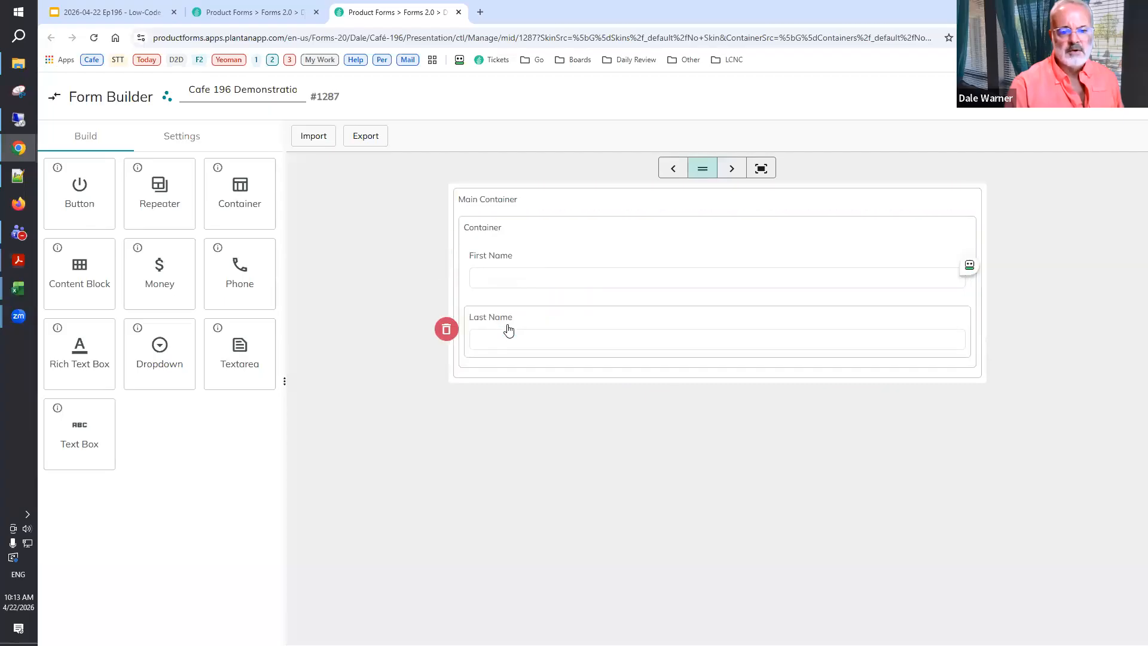
# Set the container's Direction to Horizontal and reload the live preview.
pyautogui.click(494, 235)
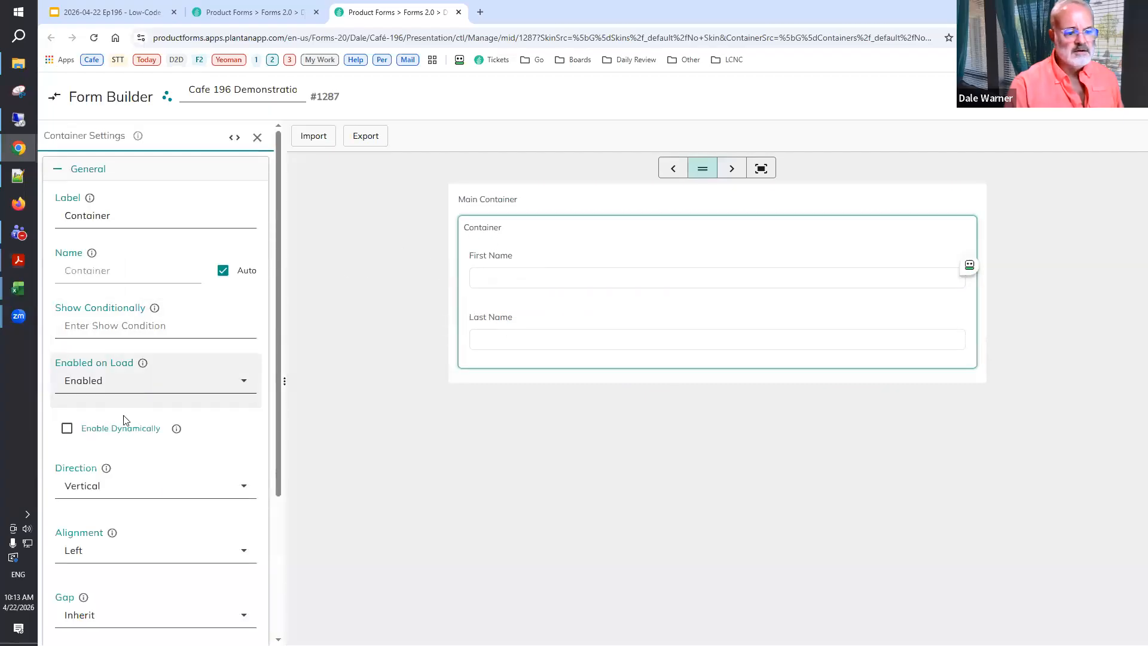
pyautogui.click(149, 496)
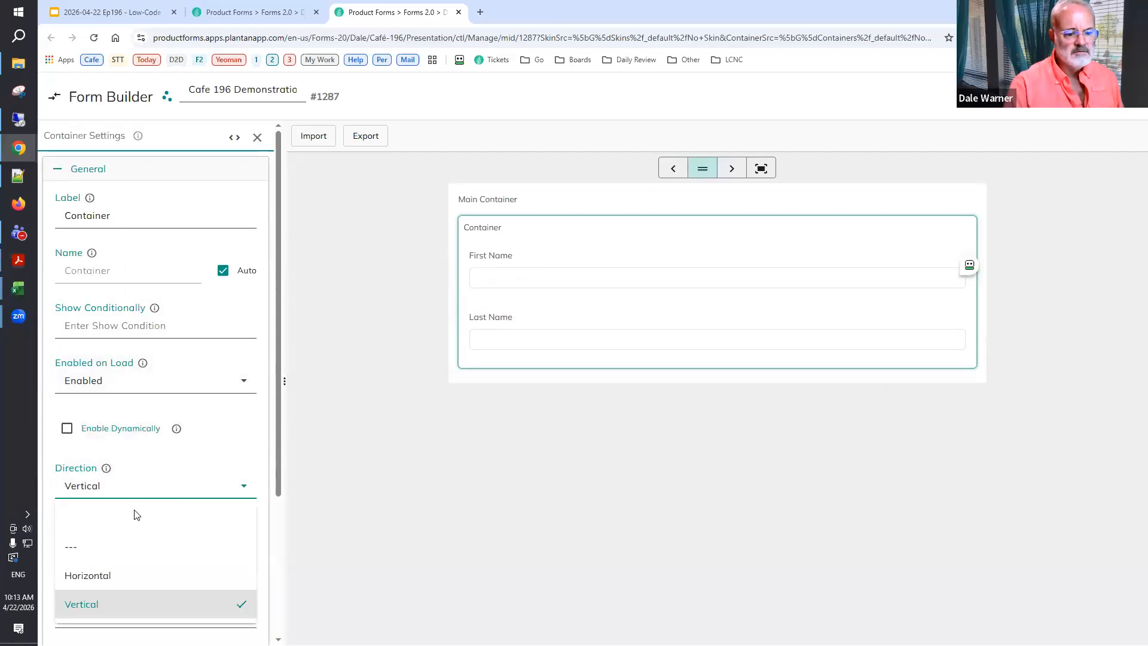
pyautogui.click(107, 575)
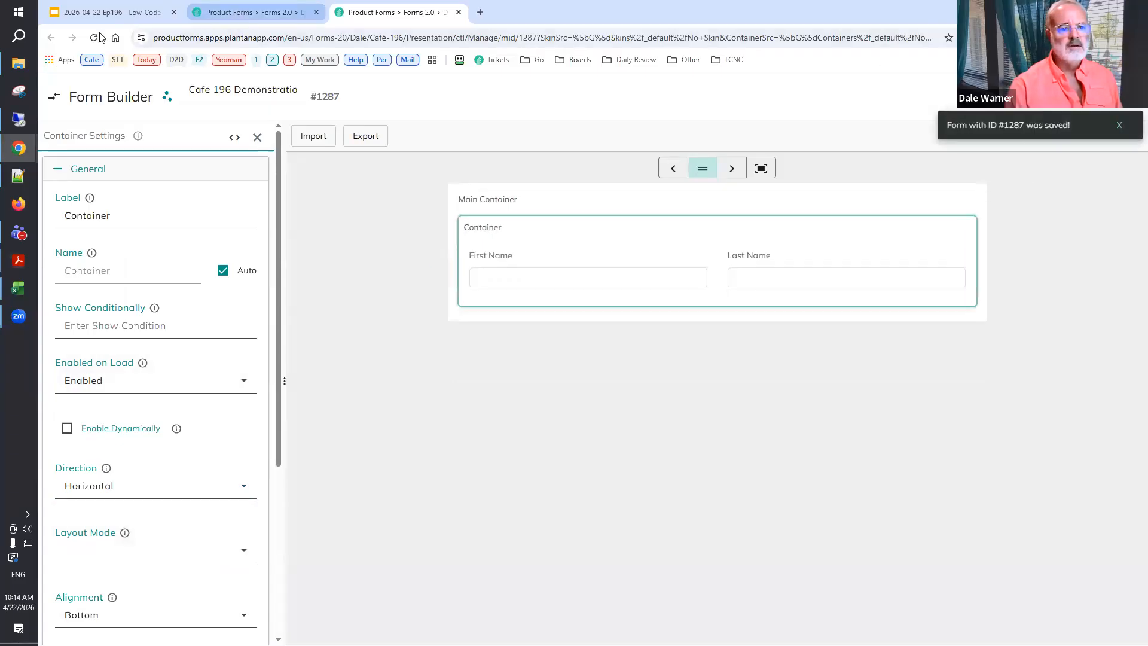
pyautogui.click(256, 12)
pyautogui.press('F5')
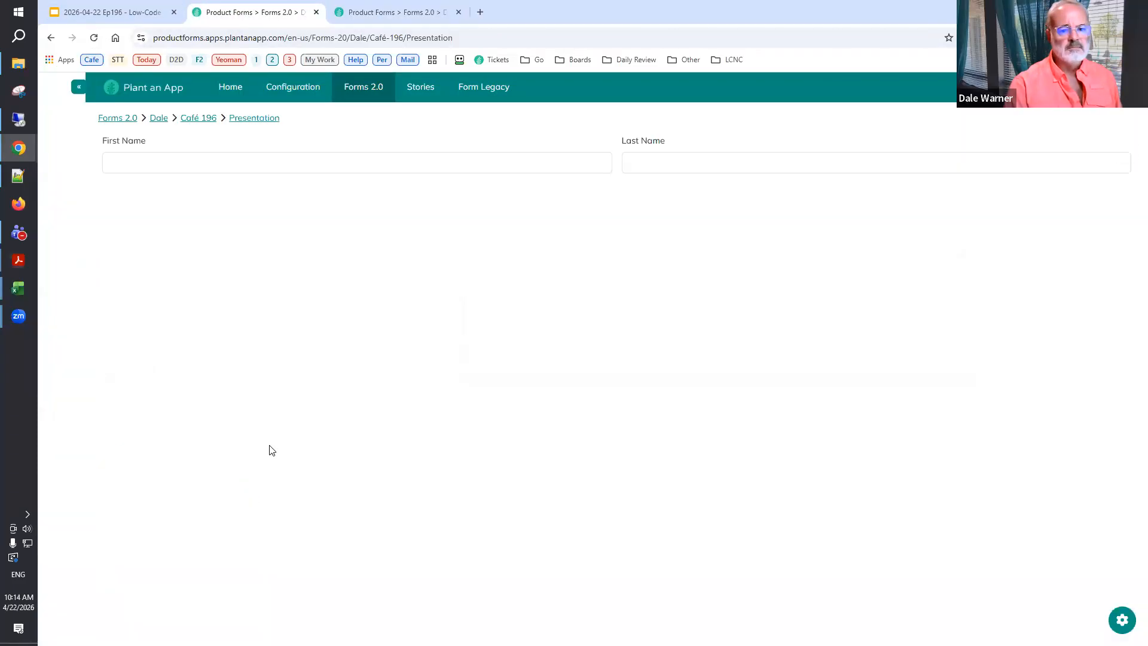
# Set the name container's Layout Mode to Manual.
pyautogui.click(416, 15)
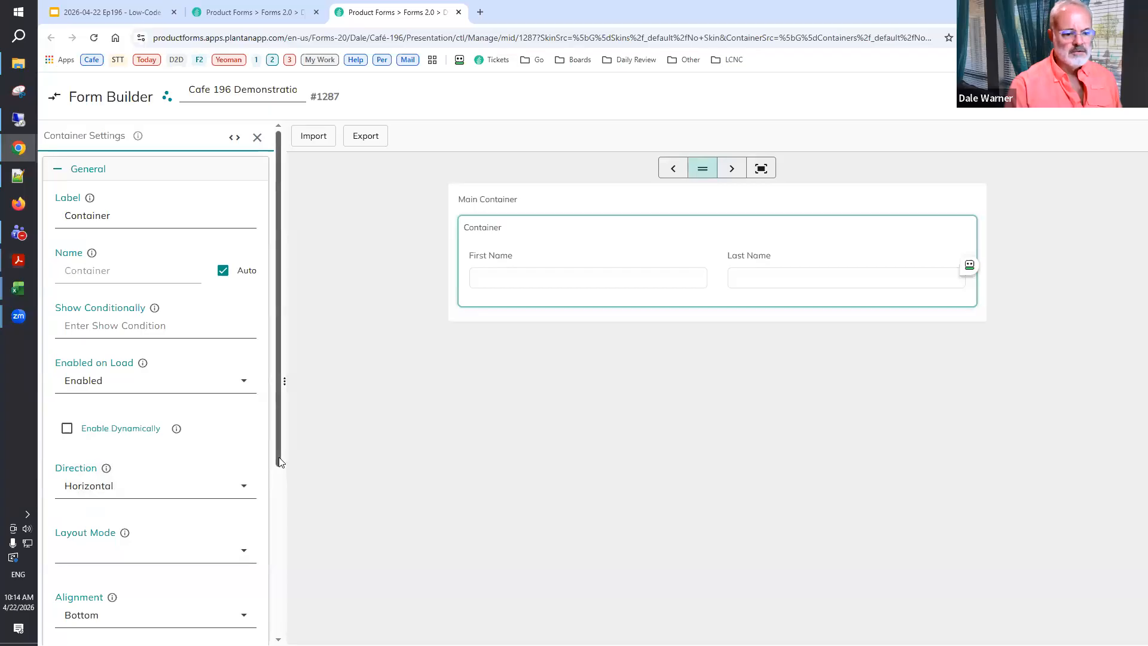
pyautogui.scroll(-2, 236, 479)
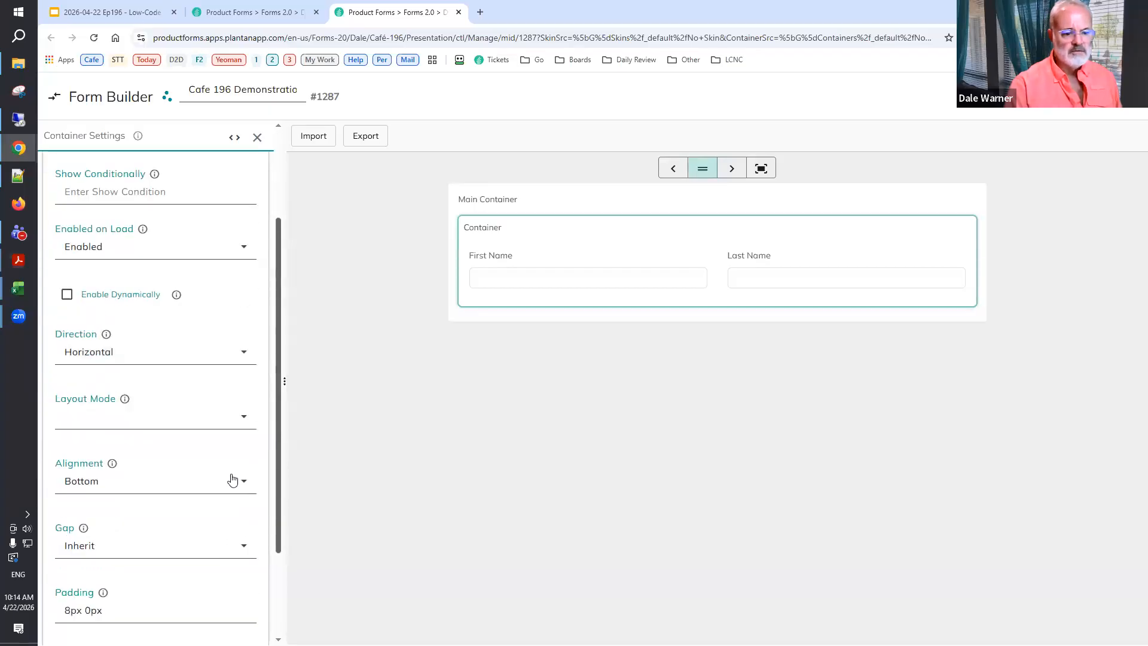
pyautogui.click(243, 407)
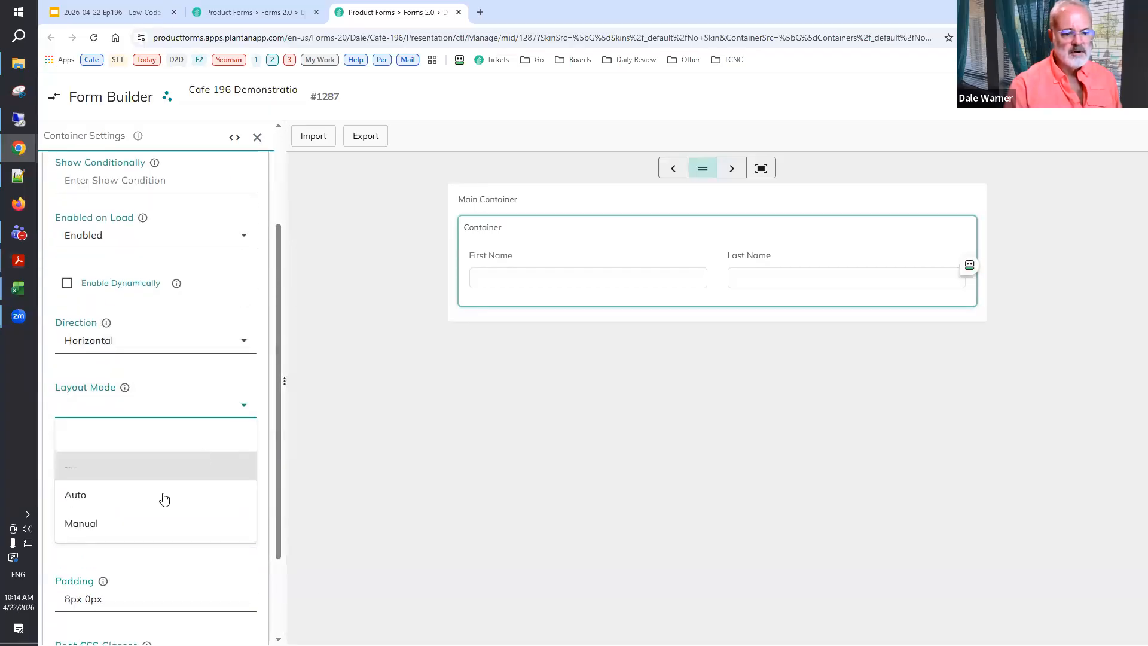
pyautogui.click(147, 522)
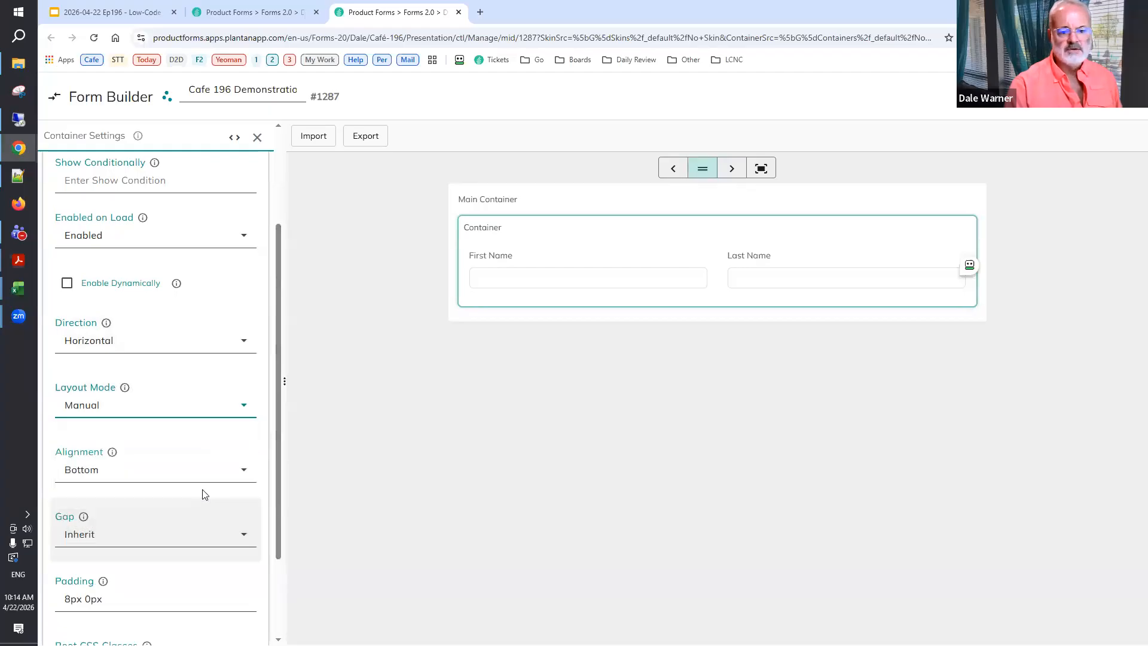
# Narrow the First Name and Last Name fields so they sit together in the row.
pyautogui.moveTo(611, 264)
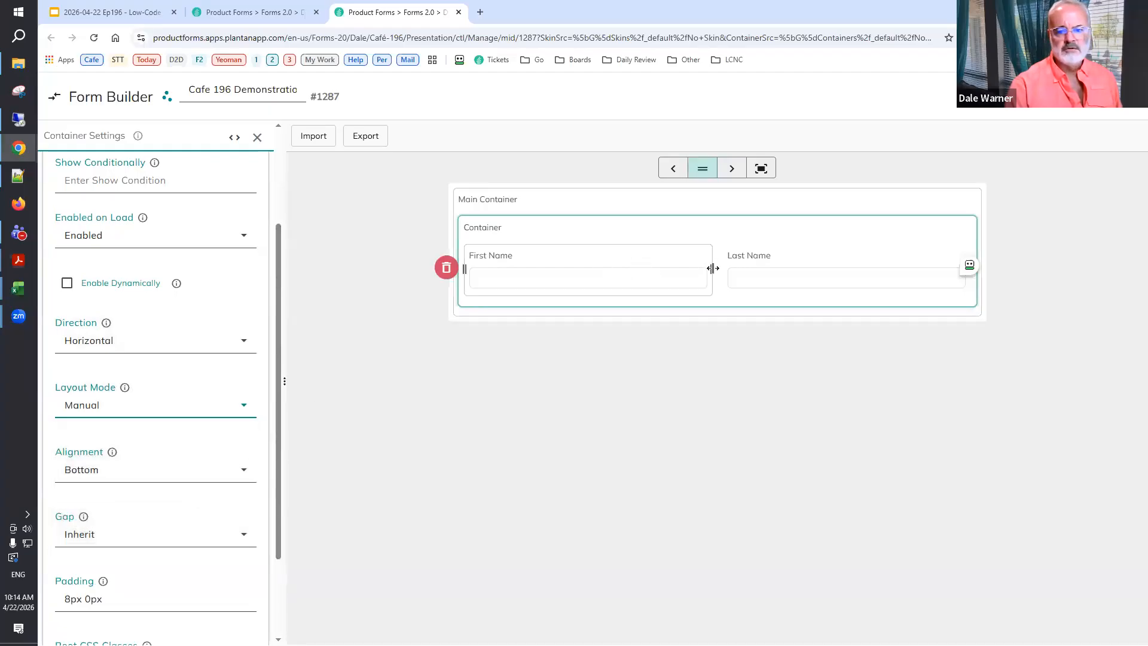
pyautogui.moveTo(713, 271); pyautogui.dragTo(597, 279)
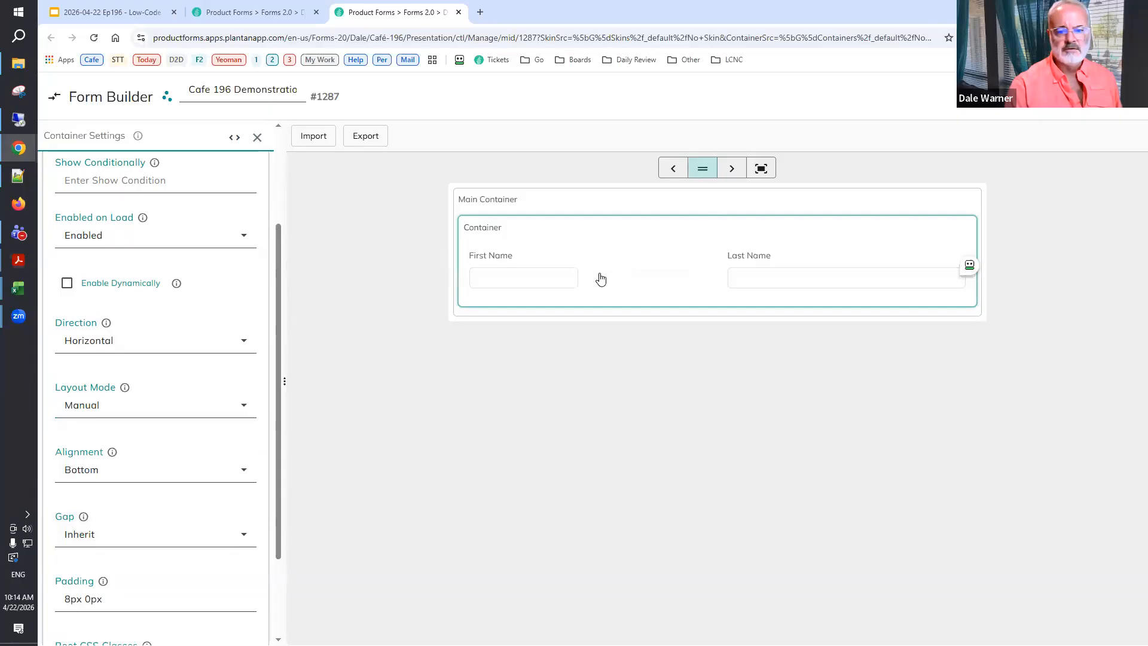
pyautogui.moveTo(755, 267)
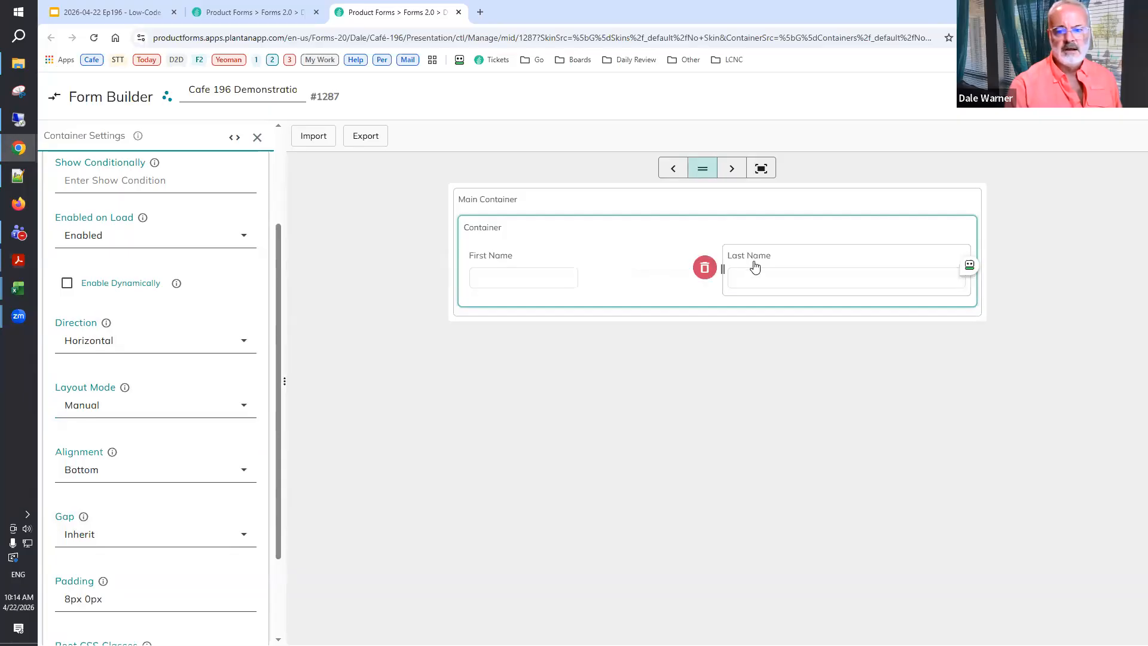
pyautogui.moveTo(753, 260); pyautogui.dragTo(600, 274)
pyautogui.click(972, 264)
pyautogui.moveTo(970, 267); pyautogui.dragTo(755, 270)
pyautogui.click(798, 264)
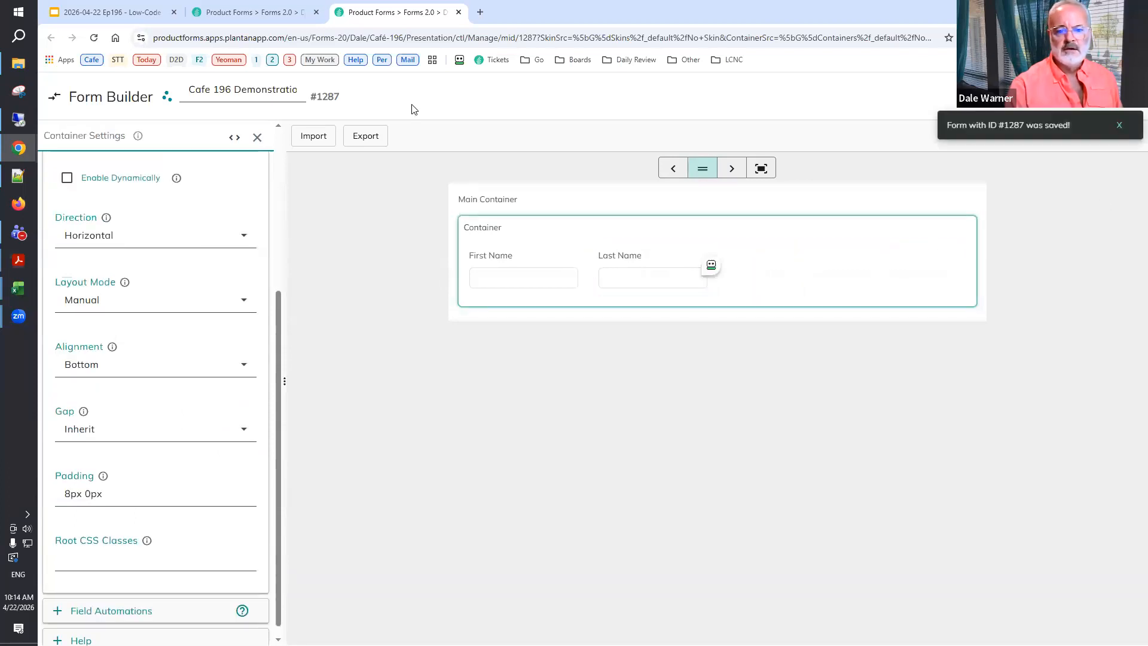
# Check the narrower fields in the reloaded preview, then return to the form builder.
pyautogui.click(261, 15)
pyautogui.click(94, 37)
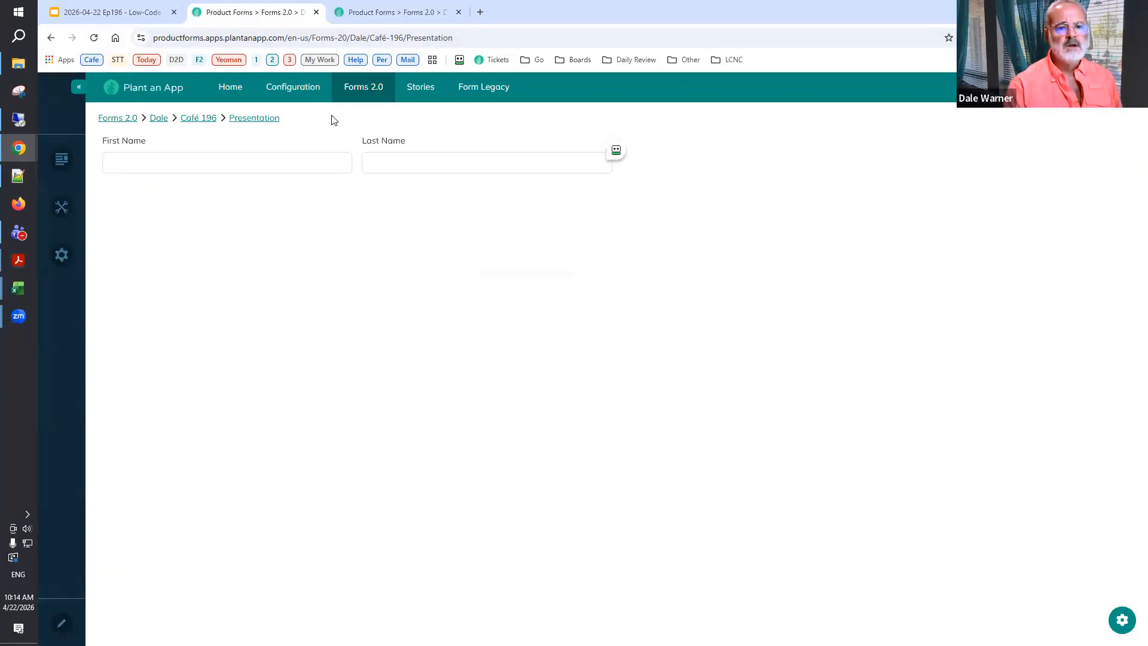
pyautogui.click(379, 11)
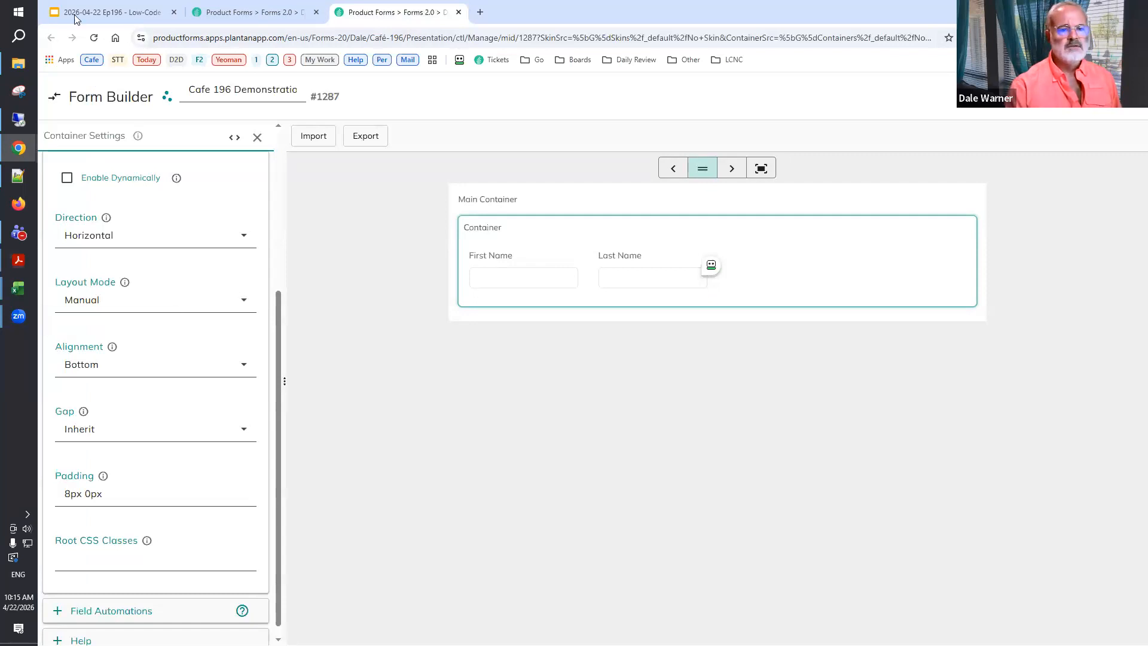
pyautogui.click(138, 13)
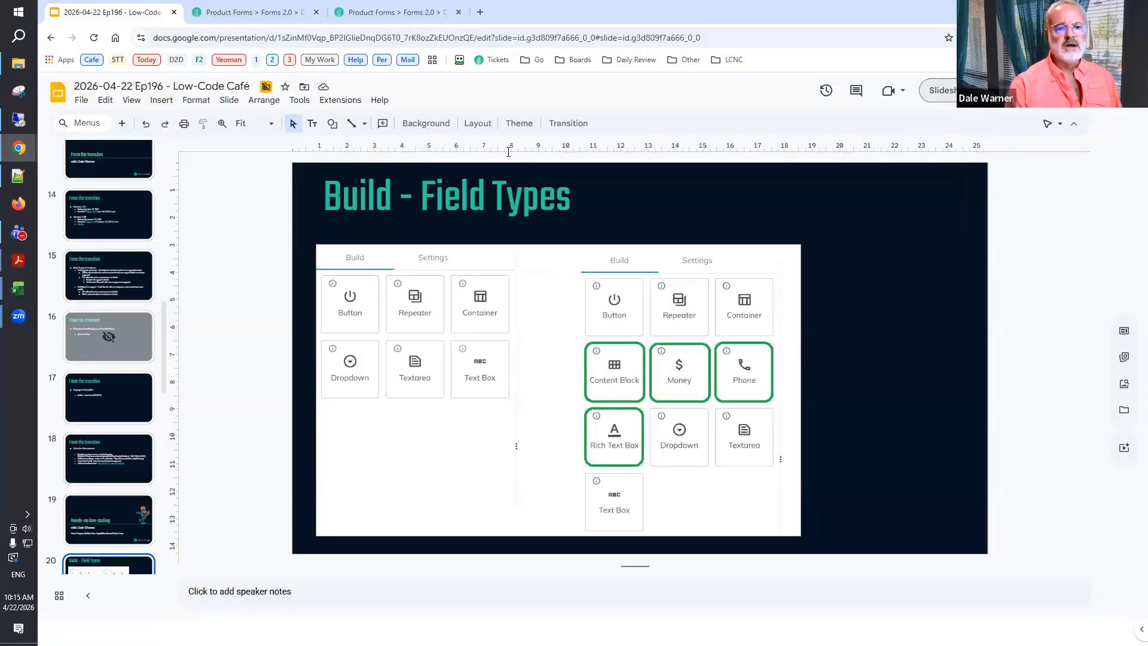
pyautogui.click(393, 13)
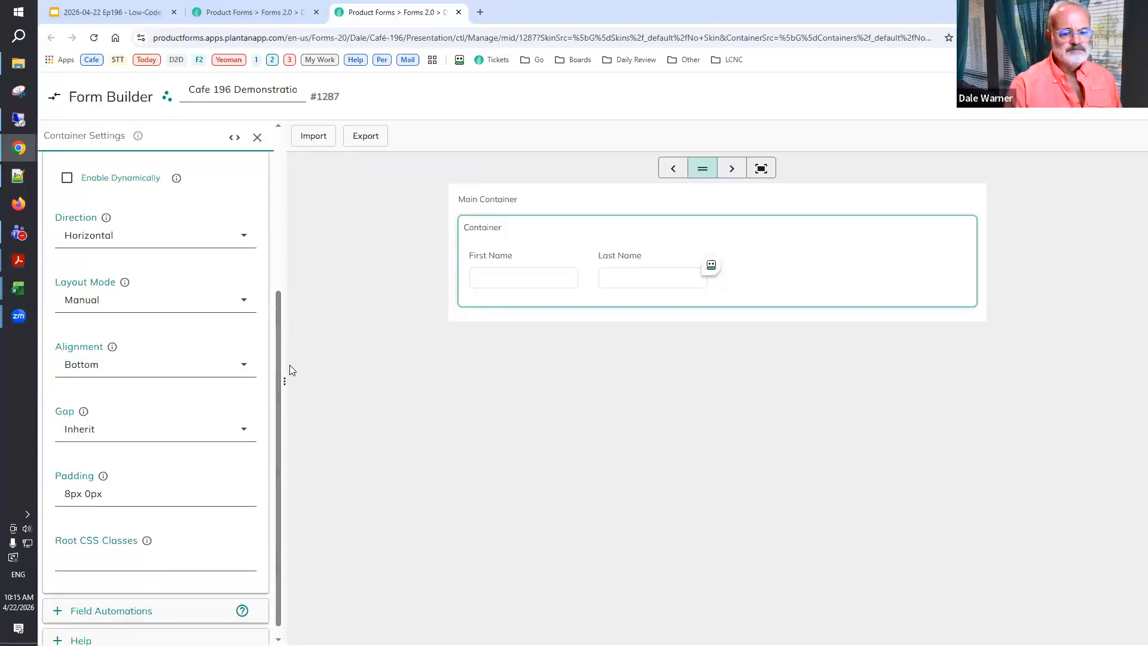
# Add a Money field into the container beside Last Name and label it 'Salary'.
pyautogui.click(257, 147)
pyautogui.moveTo(158, 267); pyautogui.dragTo(767, 326)
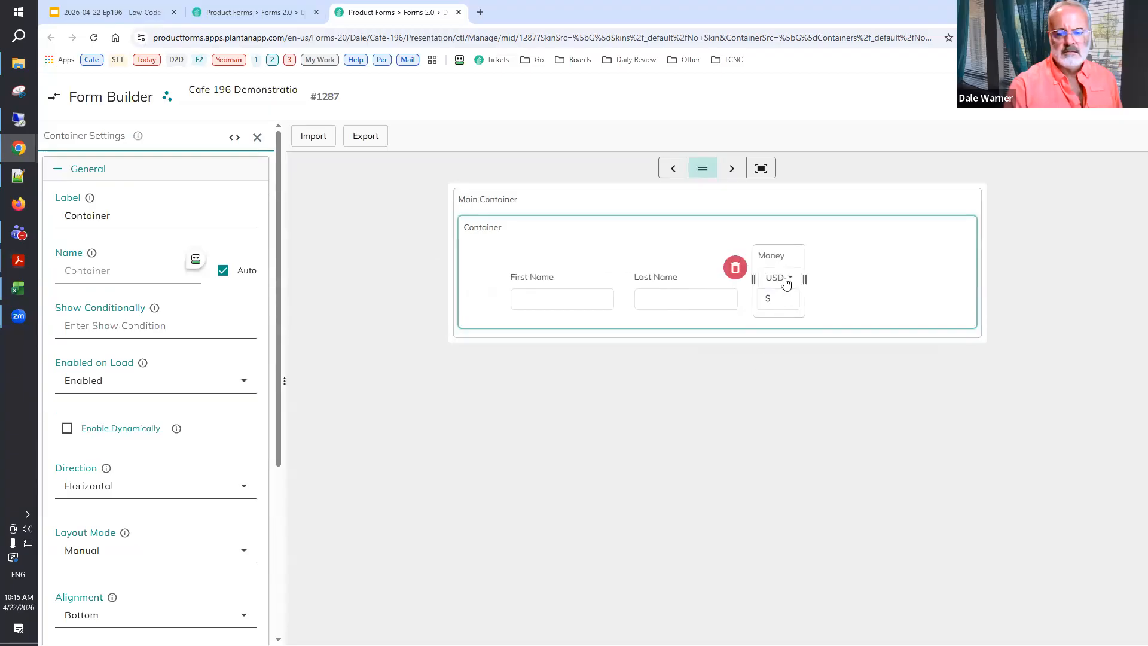
pyautogui.moveTo(806, 278); pyautogui.dragTo(843, 285)
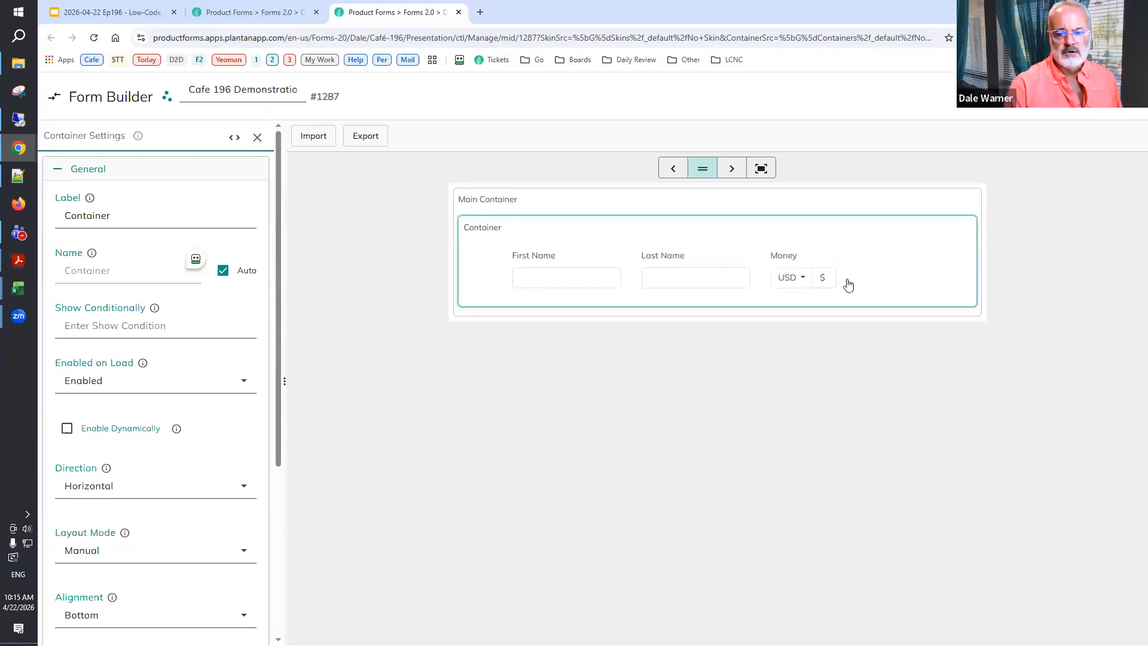
pyautogui.click(779, 261)
pyautogui.click(237, 234)
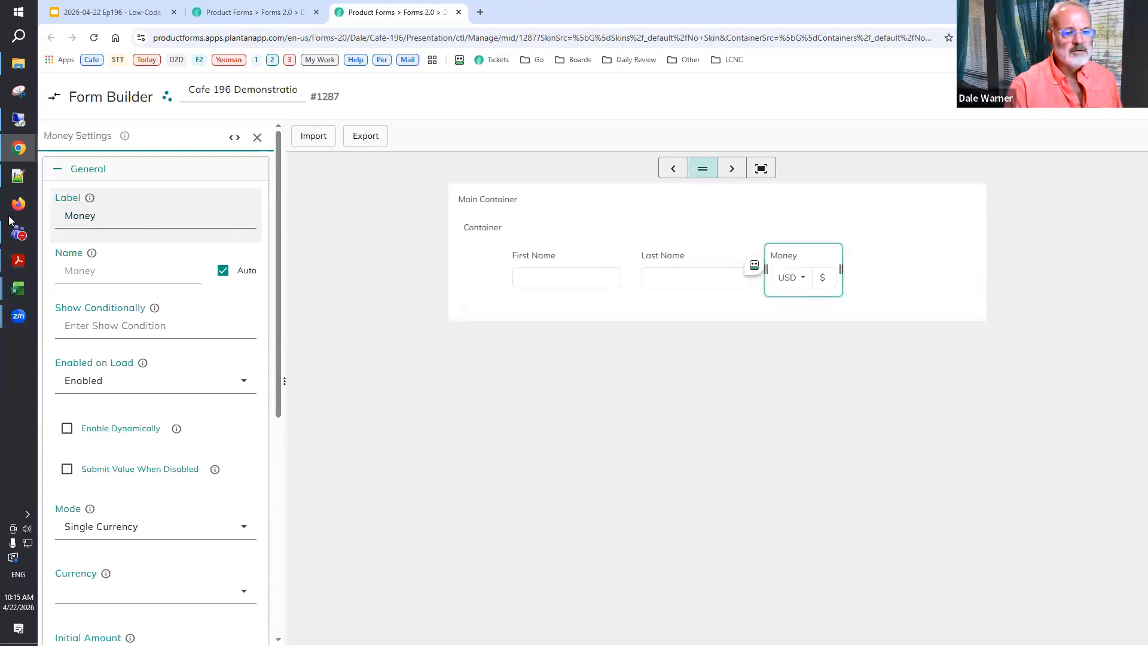
pyautogui.write('Sal')
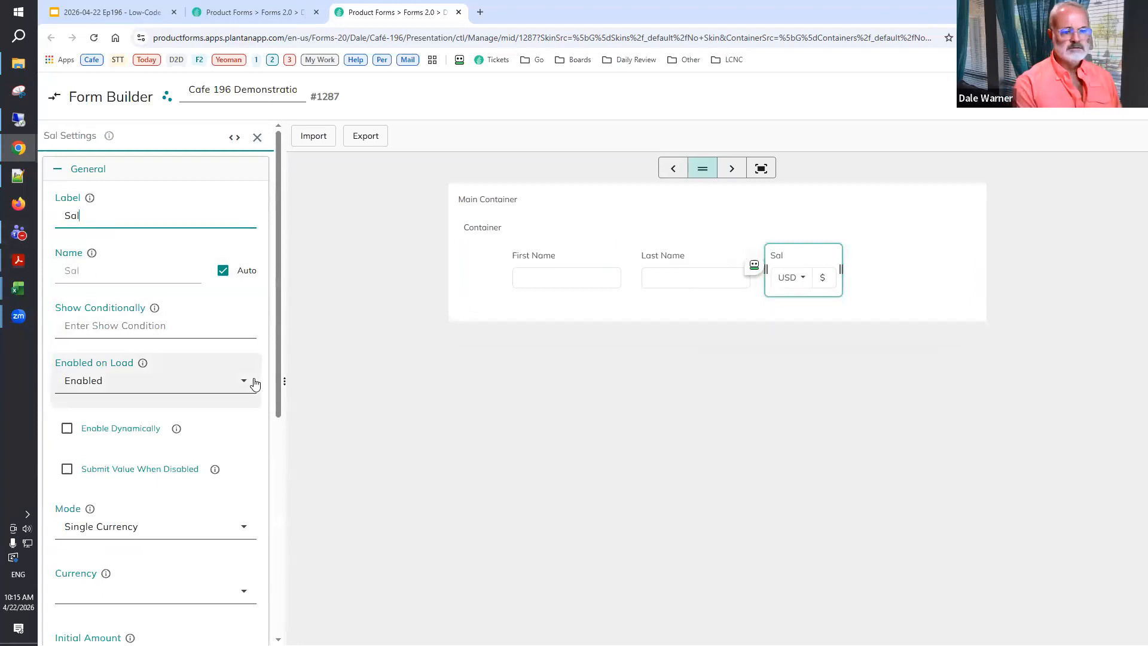
pyautogui.write('ary')
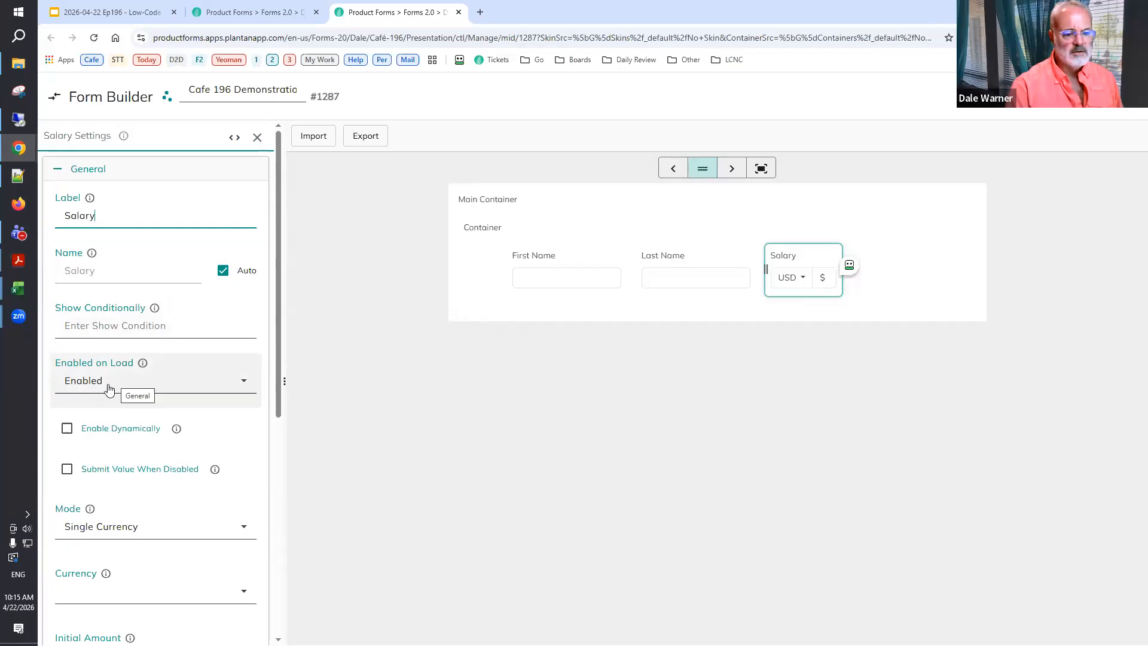
# Keep the Salary field in Single Currency mode and bring up its currency choices.
pyautogui.scroll(-3, 143, 353)
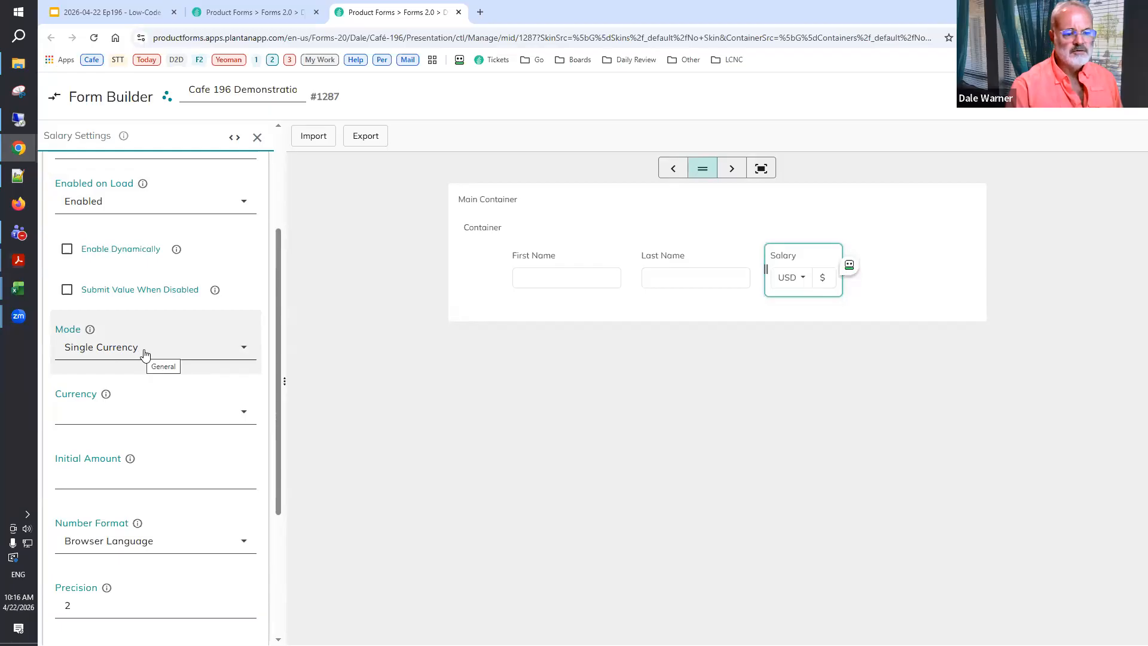
pyautogui.click(194, 354)
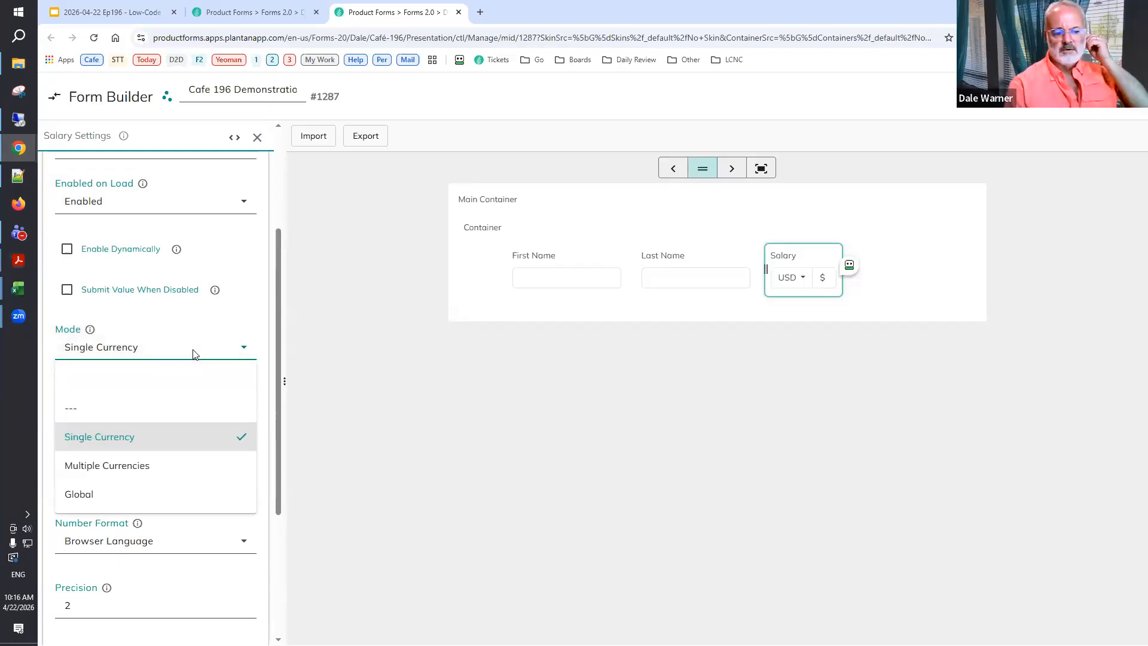
pyautogui.click(194, 354)
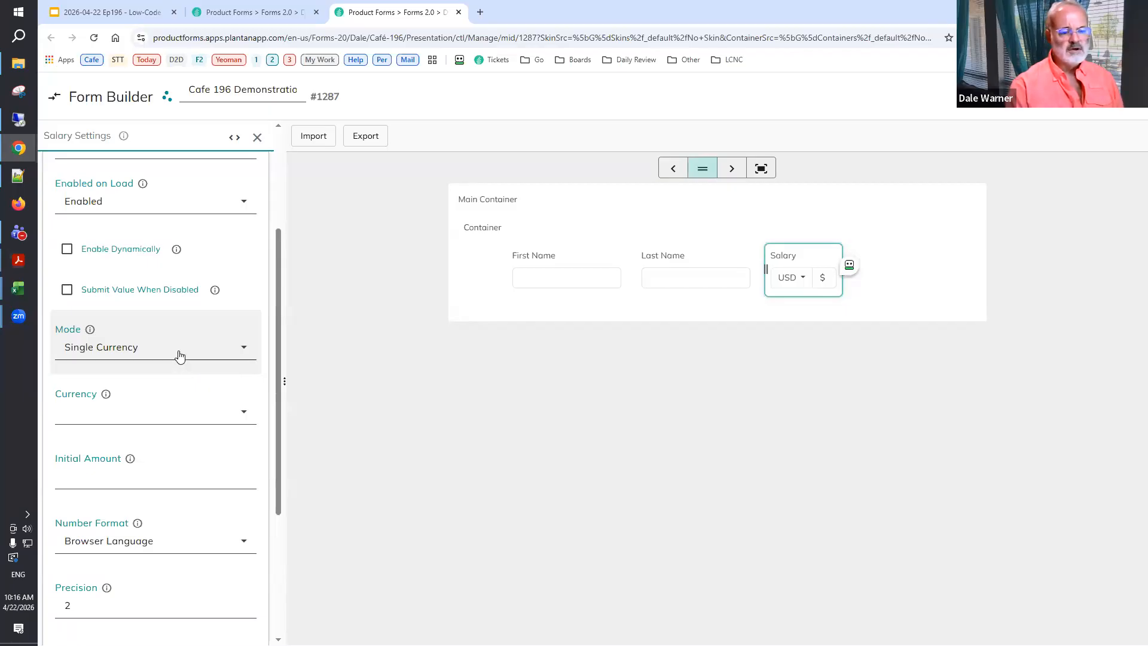
pyautogui.click(153, 417)
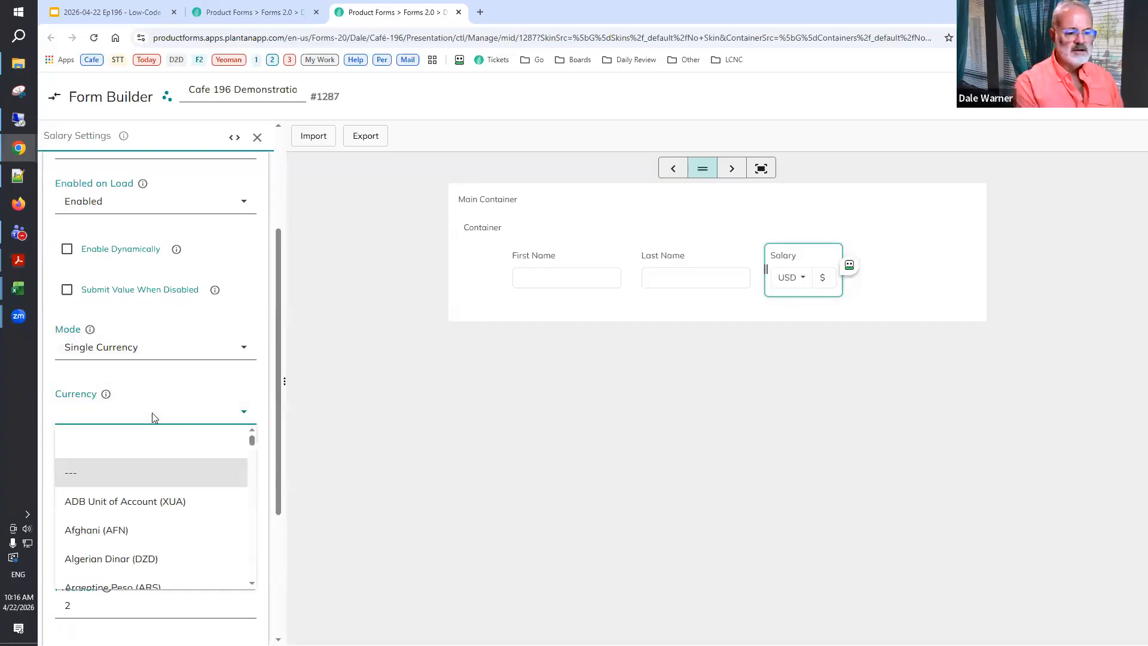
# Set the Salary currency to U.S. Dollars (USD), then save and view the live page.
pyautogui.press('u')
pyautogui.press('n')
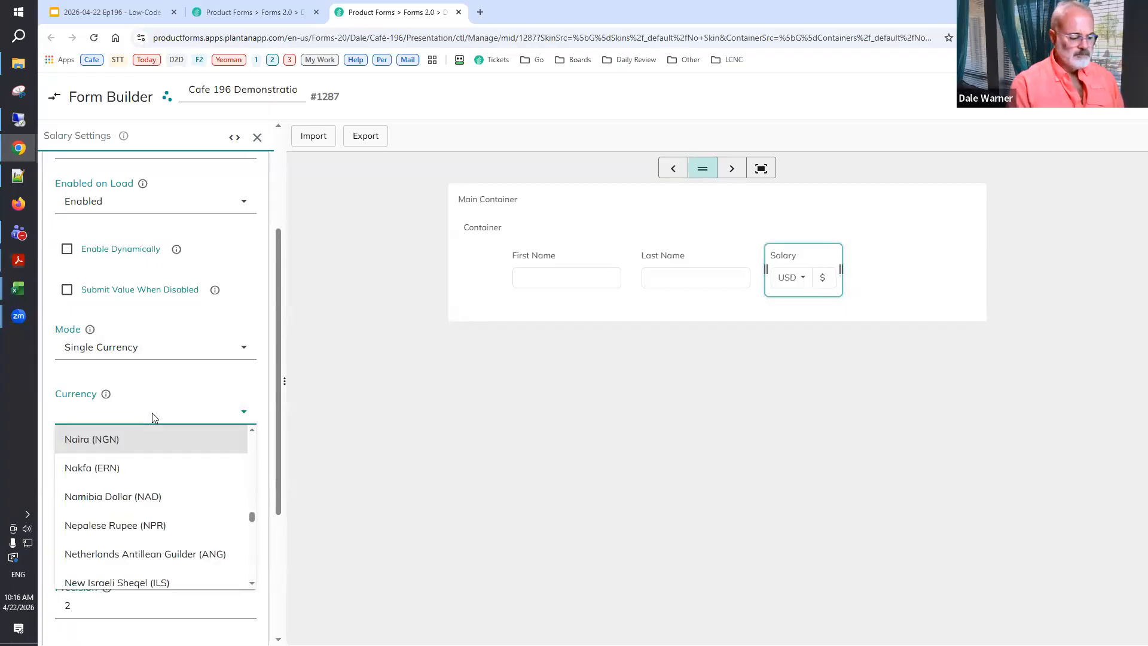
pyautogui.press('u')
pyautogui.scroll(-1, 121, 507)
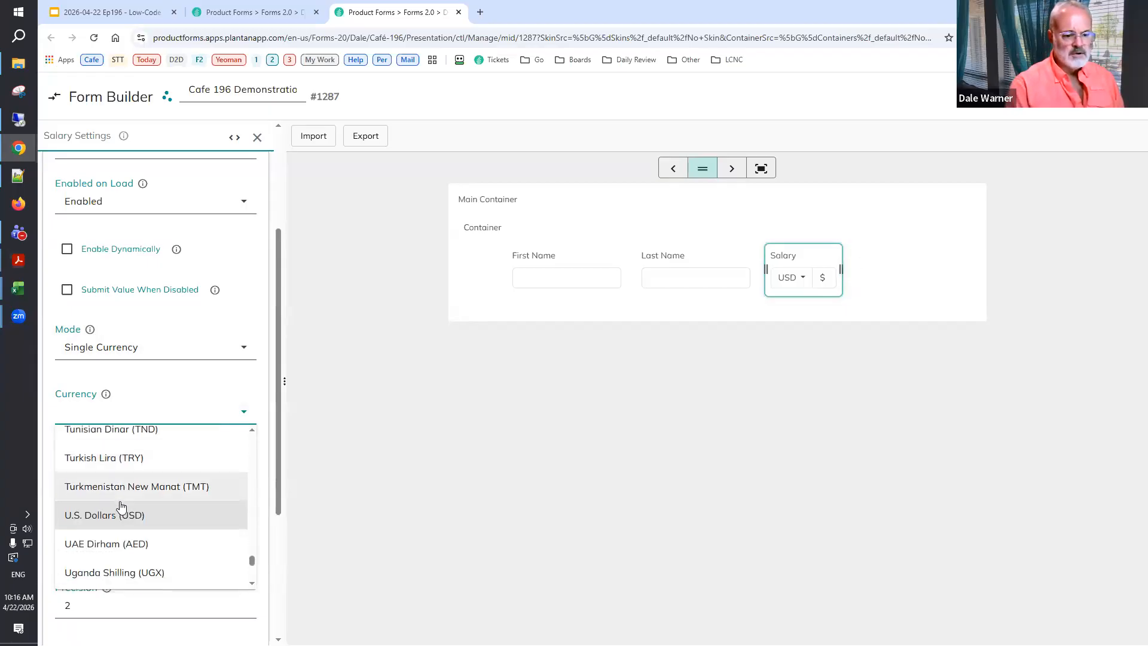
pyautogui.click(121, 513)
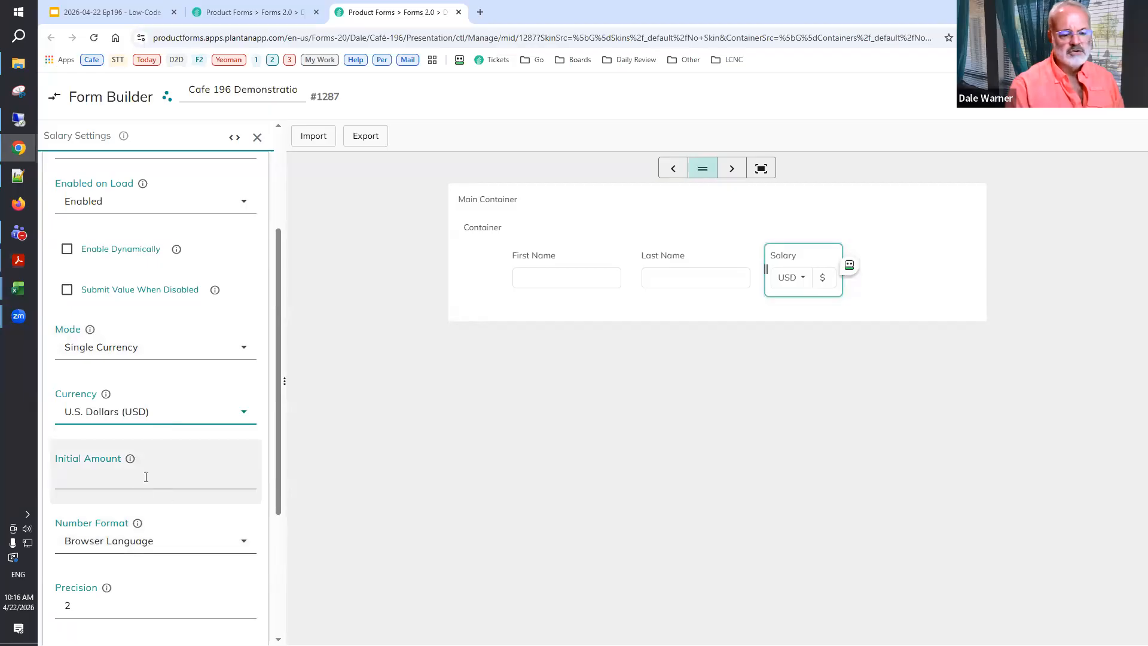
pyautogui.scroll(-1, 144, 486)
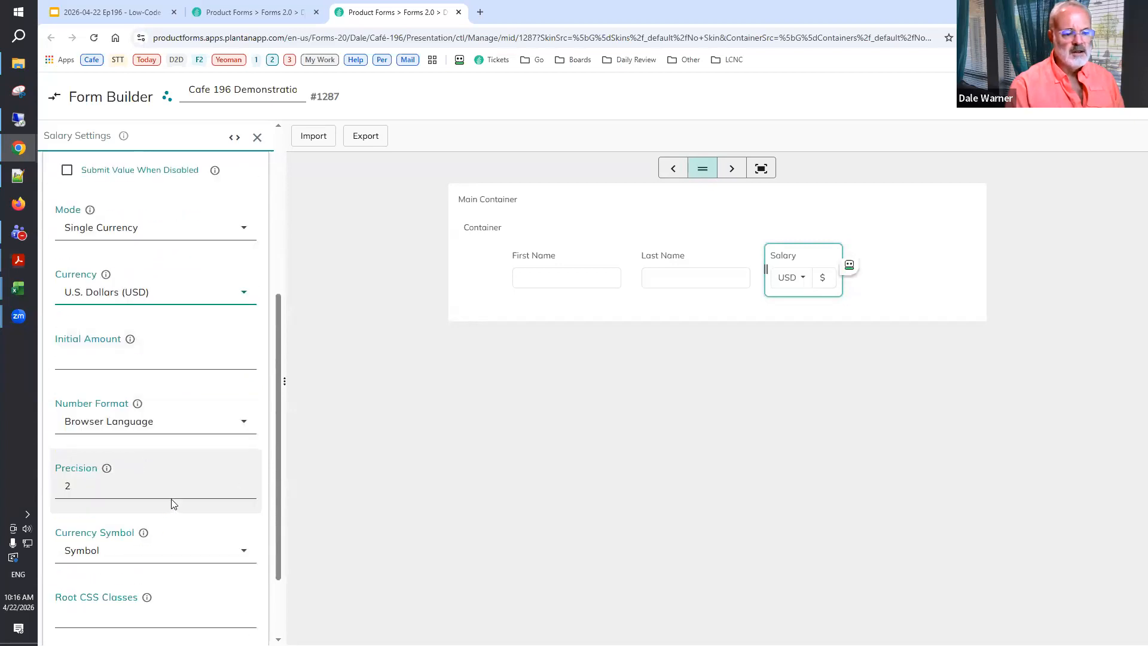
pyautogui.scroll(-2, 172, 505)
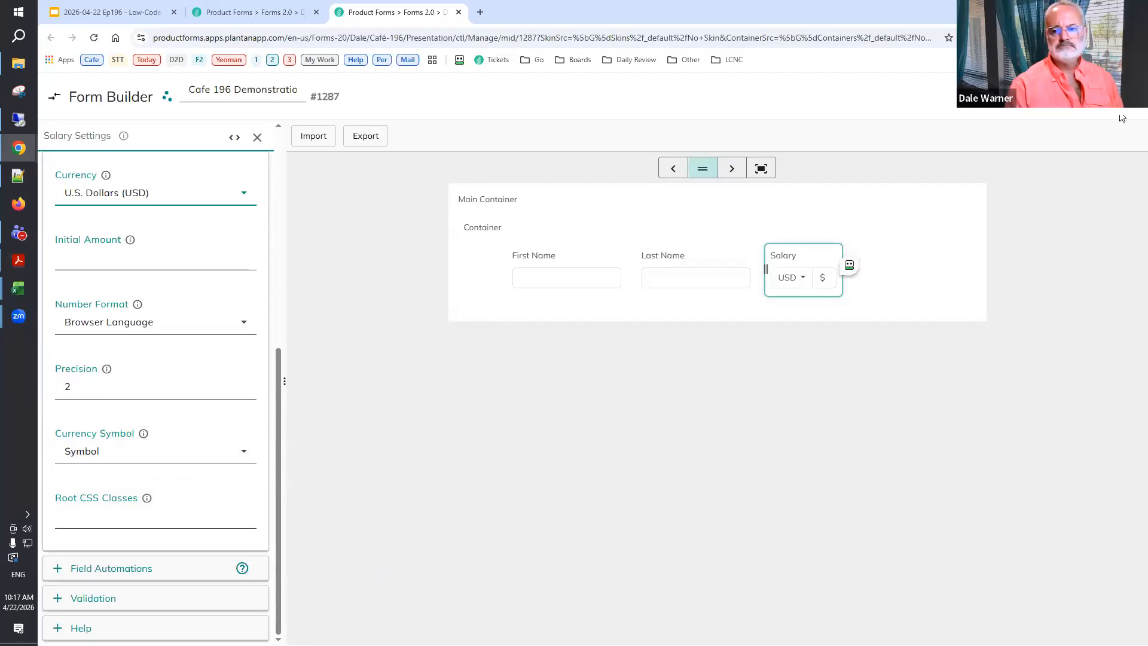
pyautogui.click(251, 12)
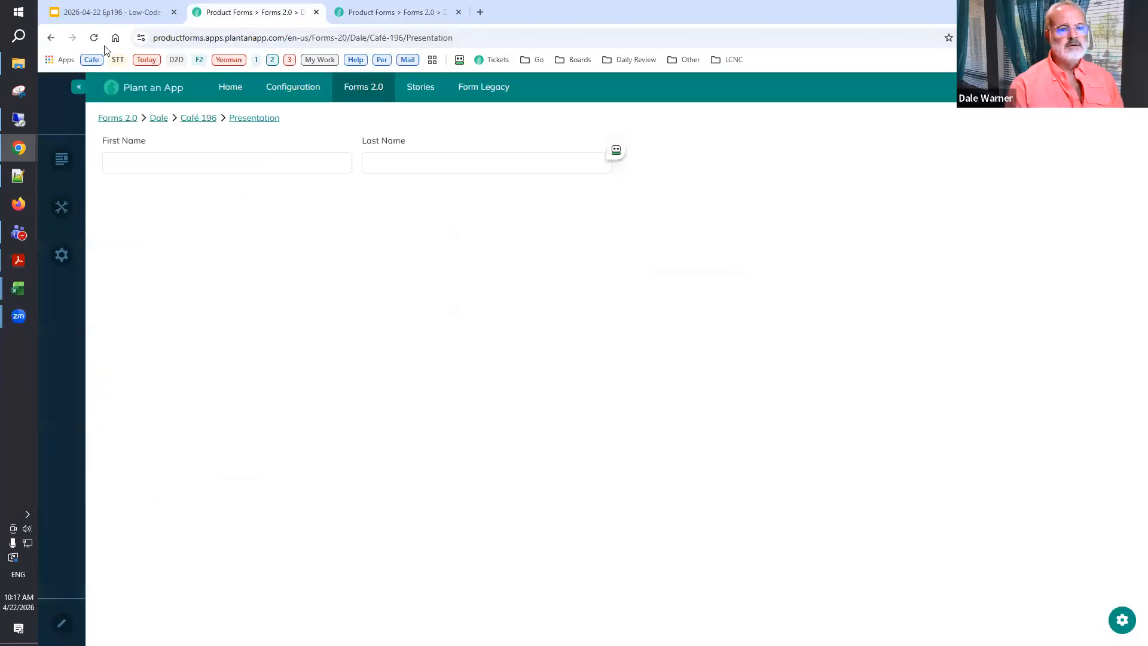
# Reload the live form, enter 200000 as Salary, then return to the builder and expand Salary's help.
pyautogui.click(94, 39)
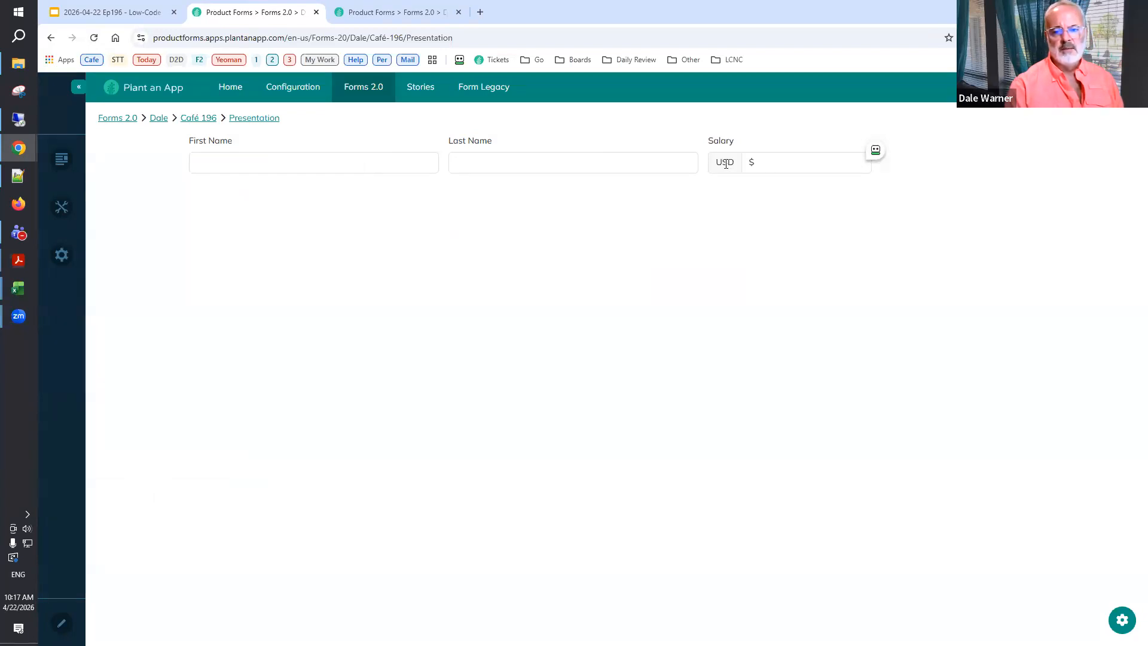
pyautogui.click(785, 162)
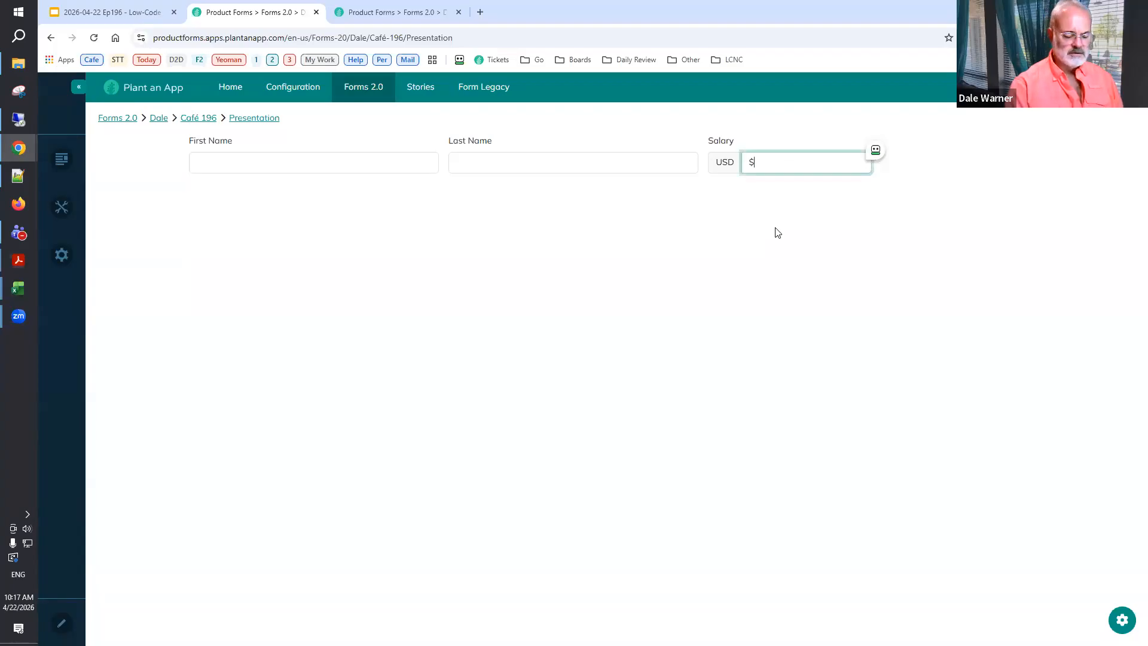
pyautogui.write('2000000')
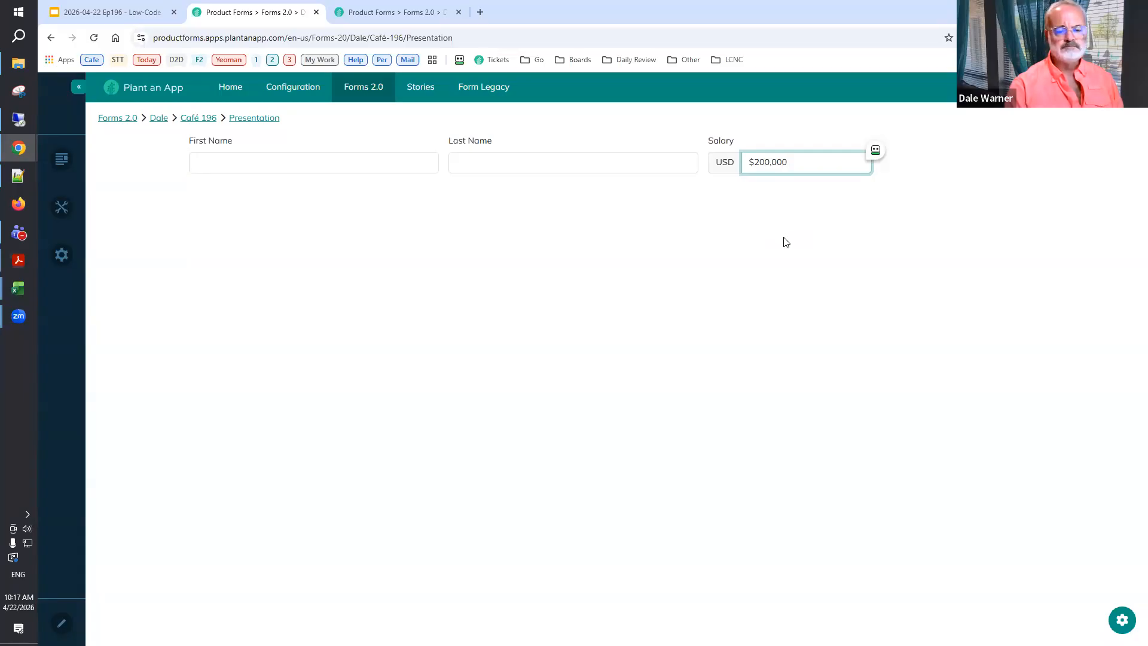
pyautogui.click(400, 9)
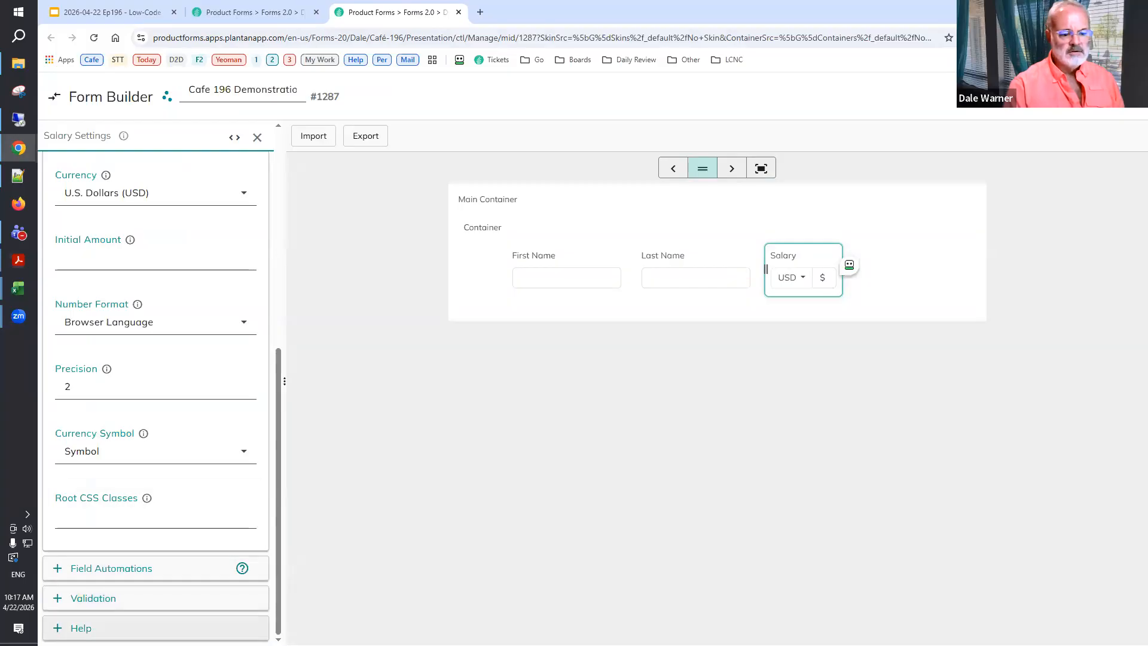
pyautogui.click(107, 628)
# Scroll Salary's help down to the output tokens Salary, Salary:Amount and Salary:Currency.
pyautogui.scroll(-5, 177, 478)
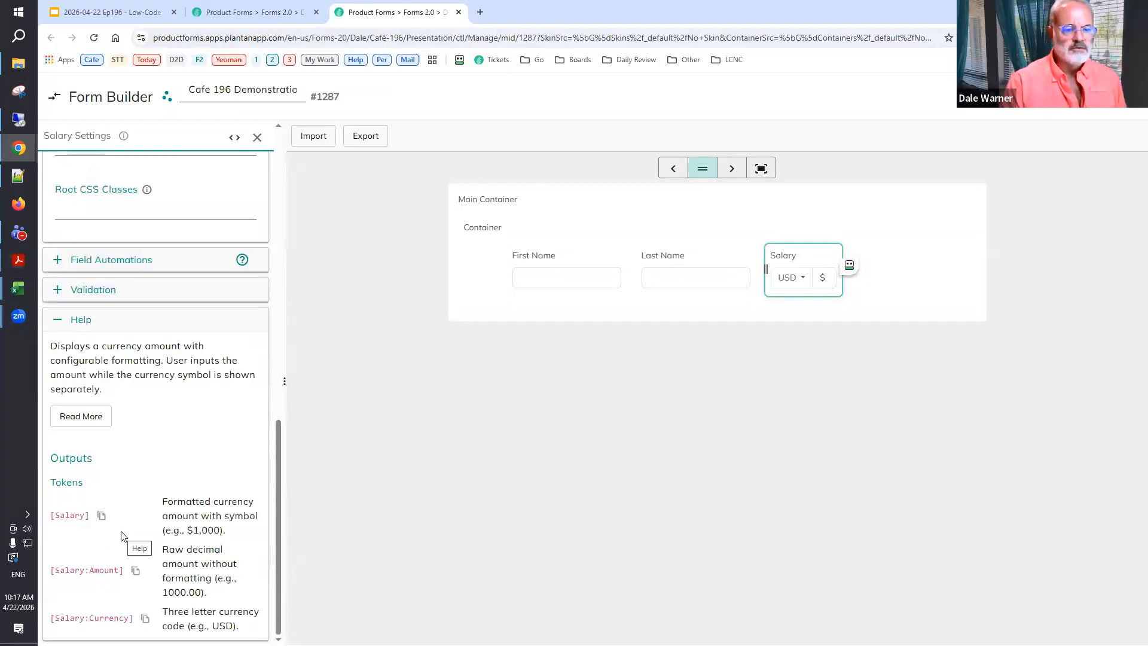
pyautogui.moveTo(123, 137)
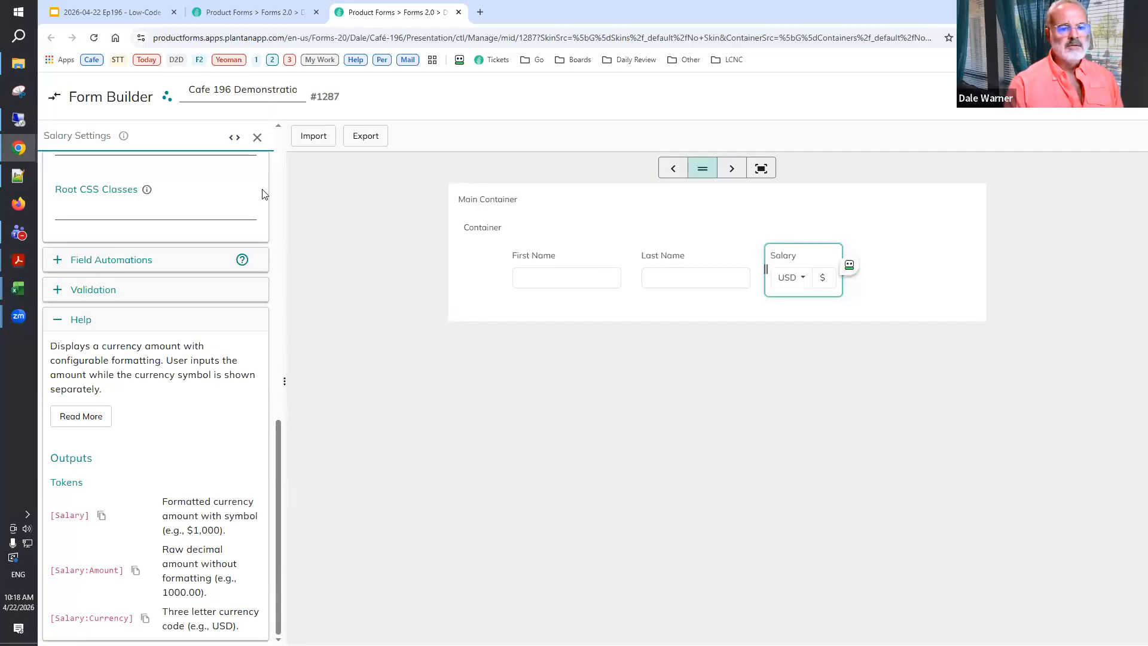
# Add a button to Main Container below the name and salary row, labelled 'Show Values'.
pyautogui.click(258, 137)
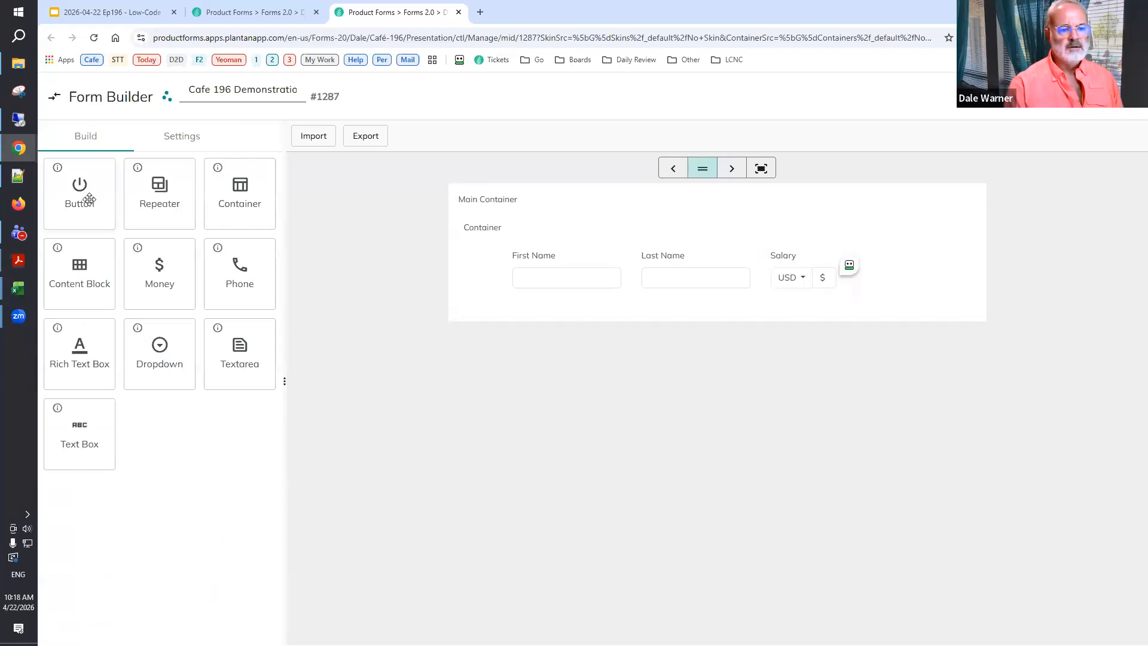
pyautogui.moveTo(89, 199); pyautogui.dragTo(518, 315)
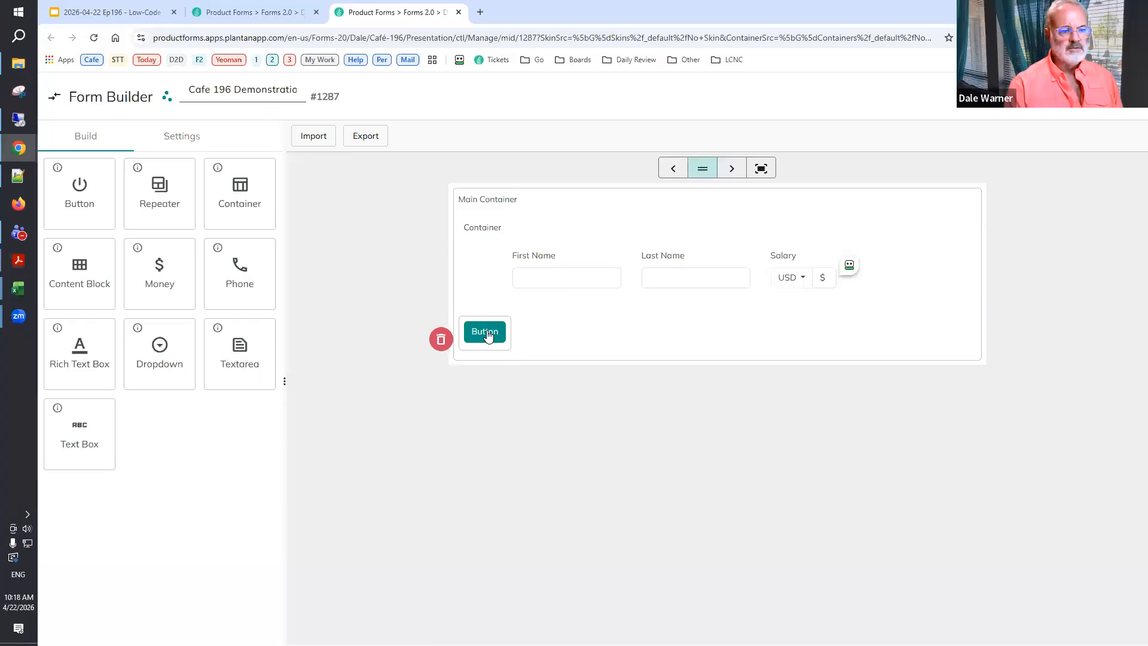
pyautogui.click(488, 336)
pyautogui.doubleClick(140, 217)
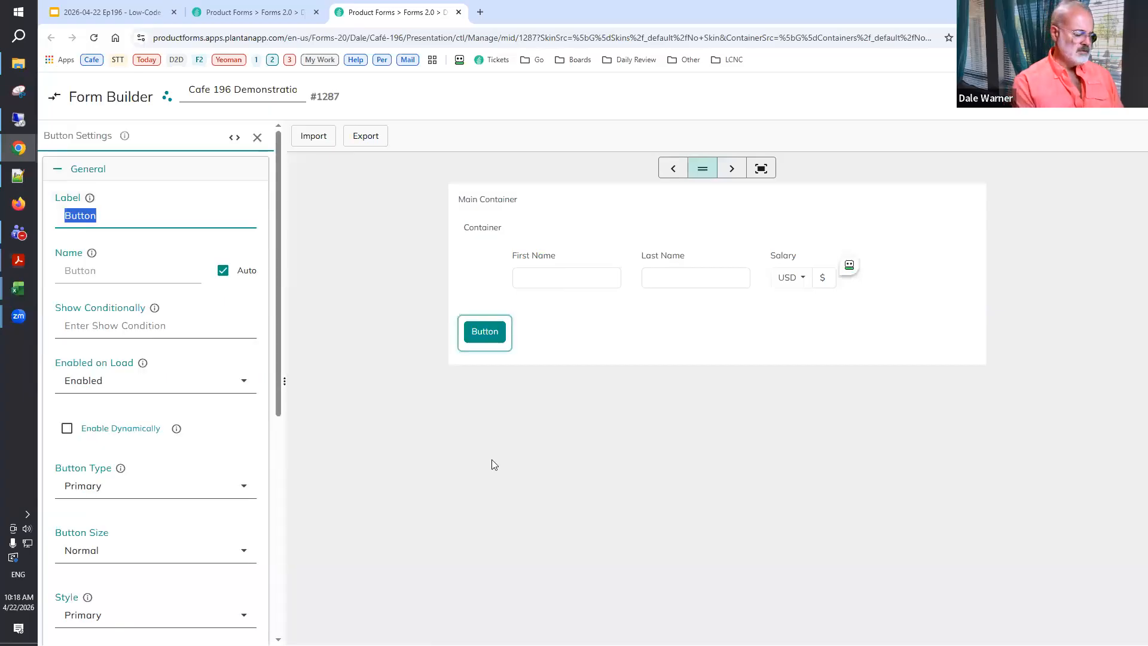
pyautogui.write('Show Values')
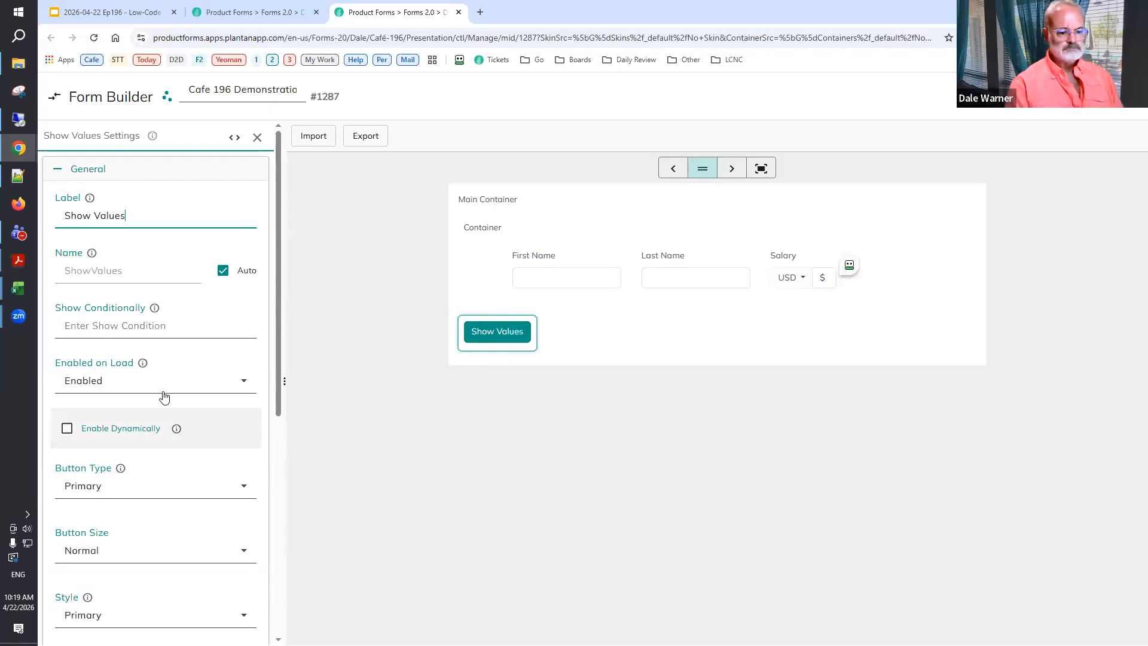
pyautogui.scroll(-6, 164, 396)
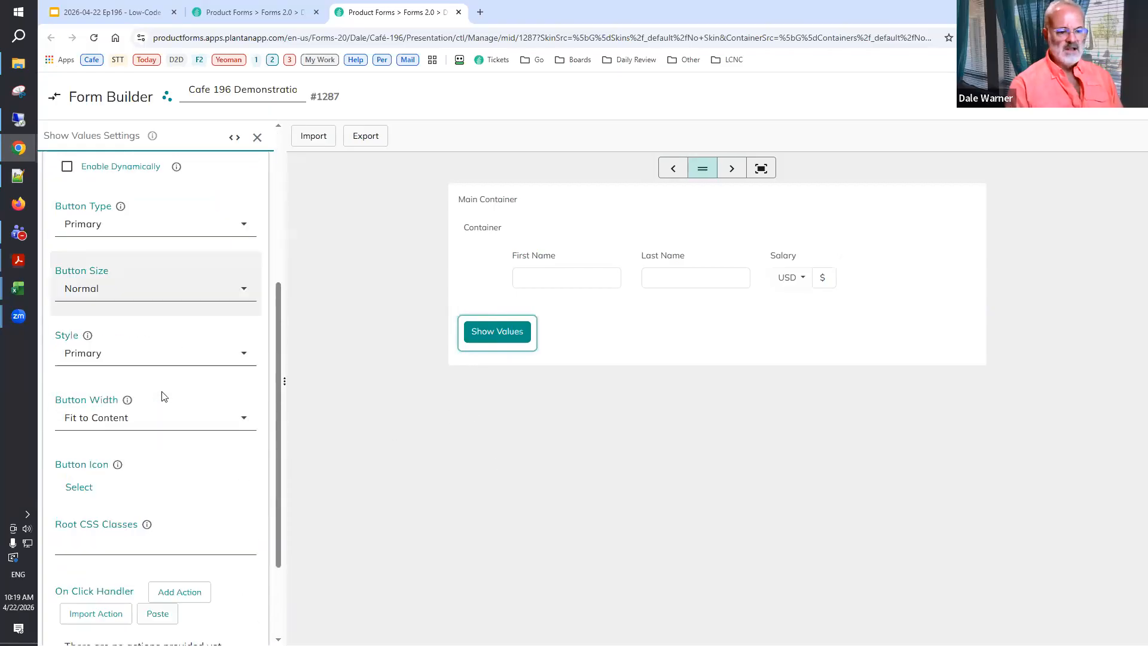
pyautogui.scroll(1, 164, 396)
pyautogui.scroll(-1, 164, 397)
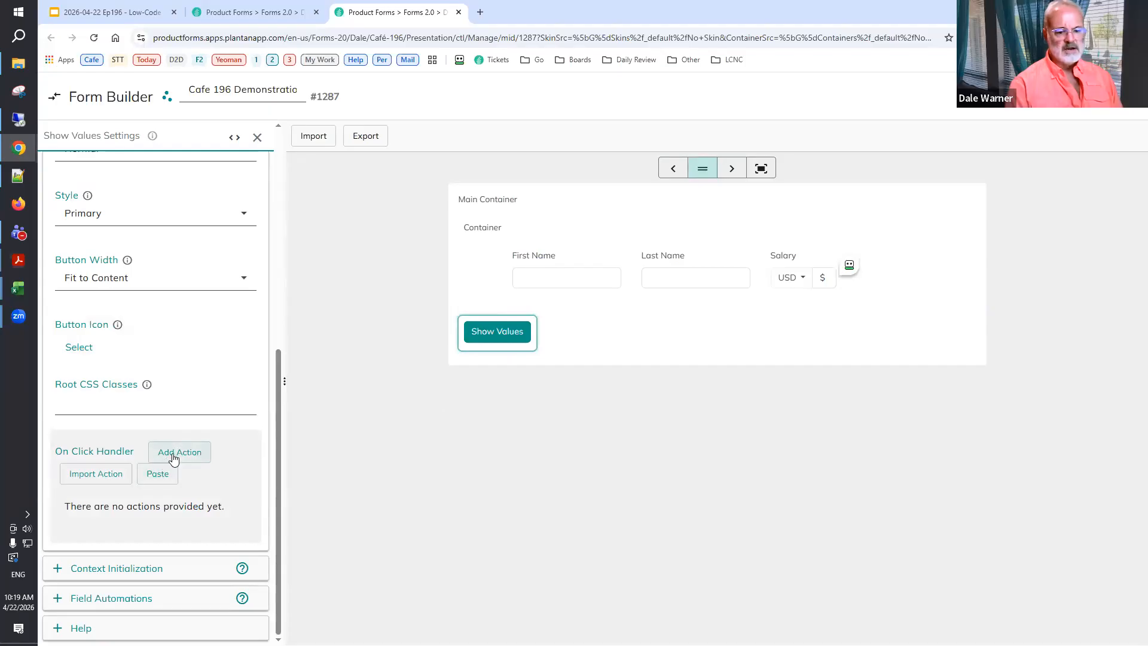
# Give Show Values a Context to JSON Object click action storing its result in 'tokens'.
pyautogui.click(174, 458)
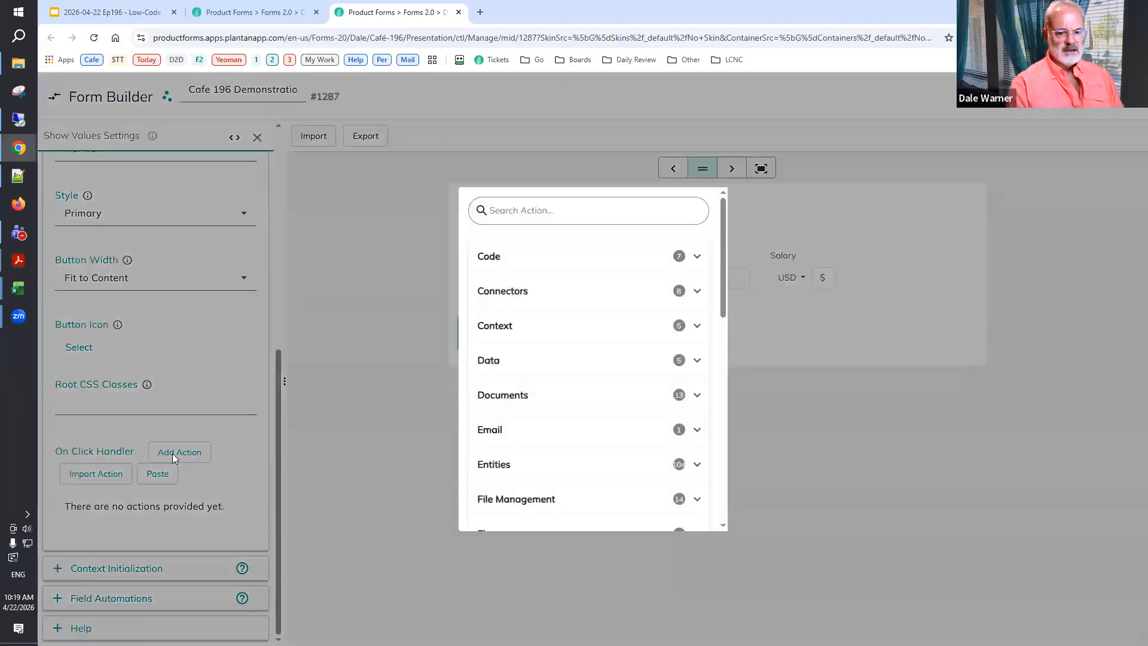
pyautogui.write('json')
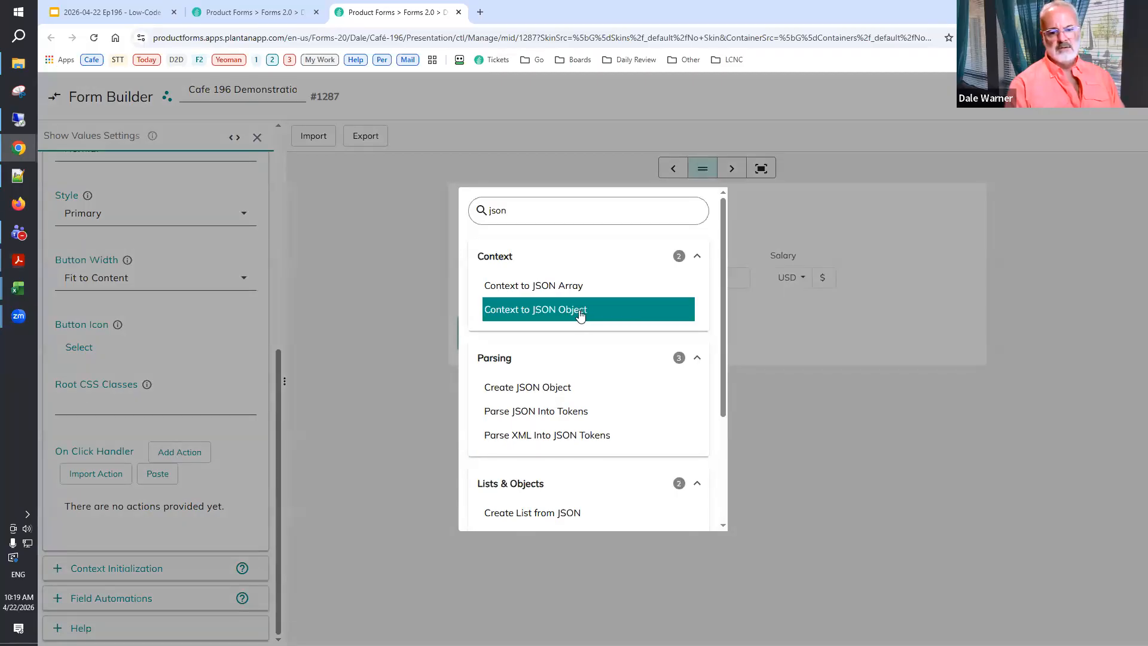
pyautogui.click(584, 311)
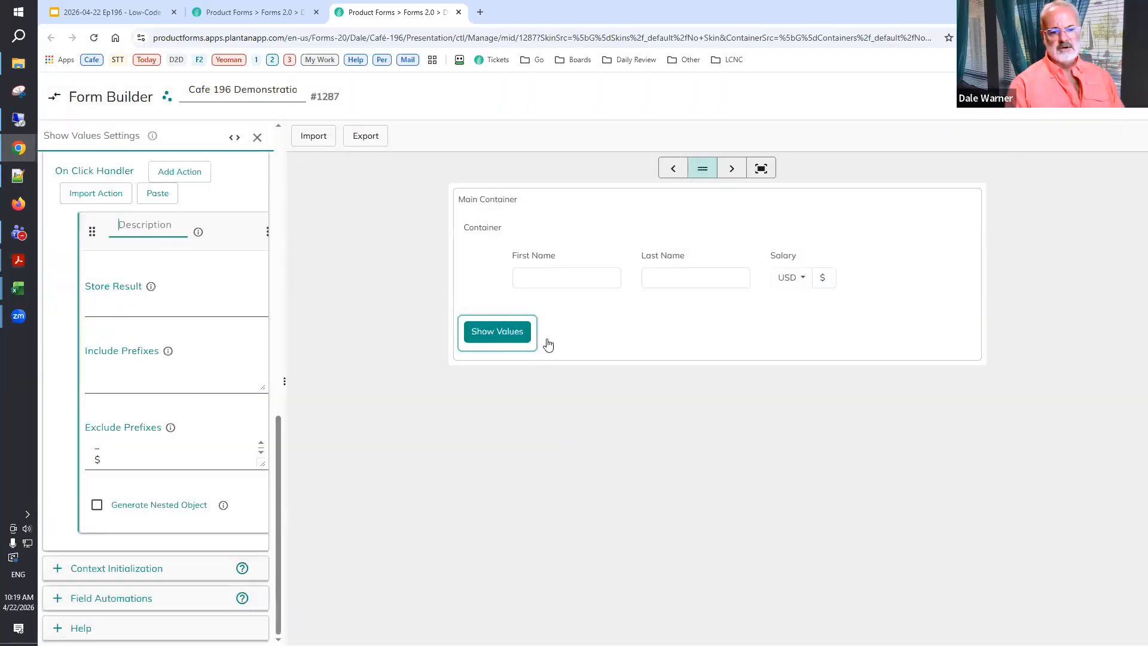
pyautogui.click(166, 304)
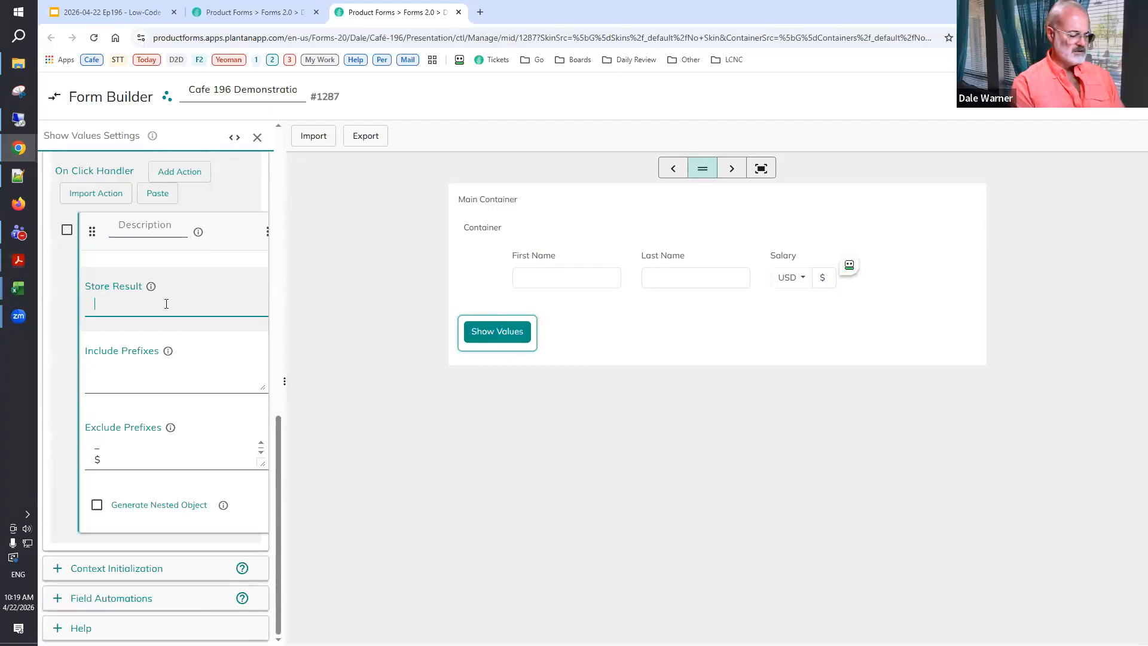
pyautogui.write('token')
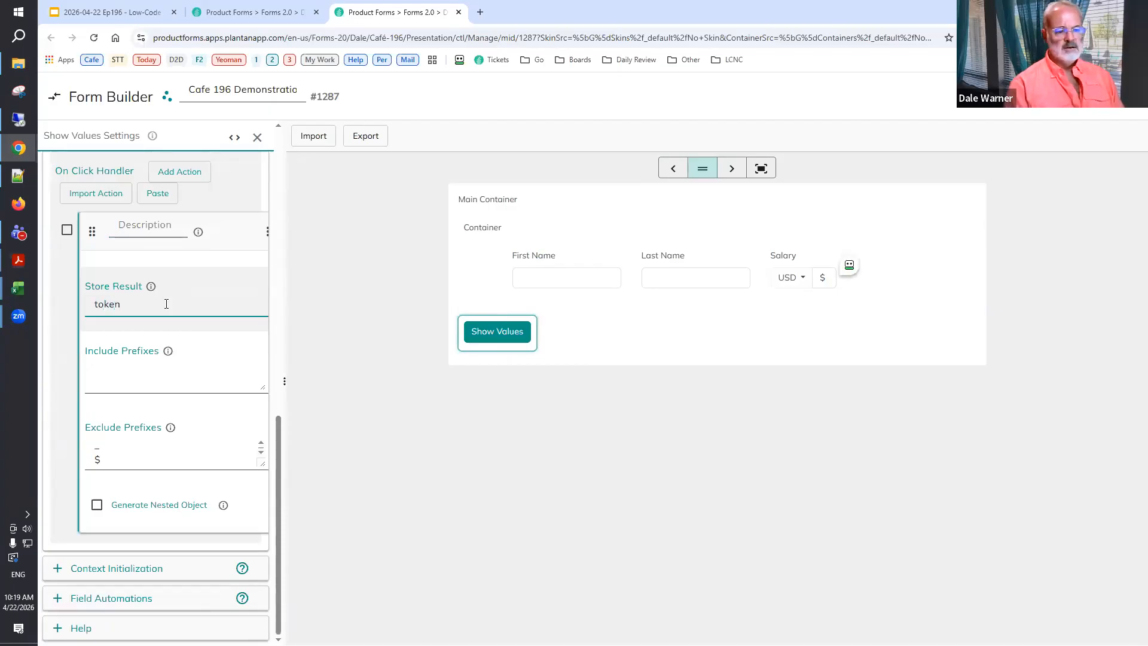
pyautogui.write('s')
pyautogui.moveTo(136, 302); pyautogui.dragTo(69, 303)
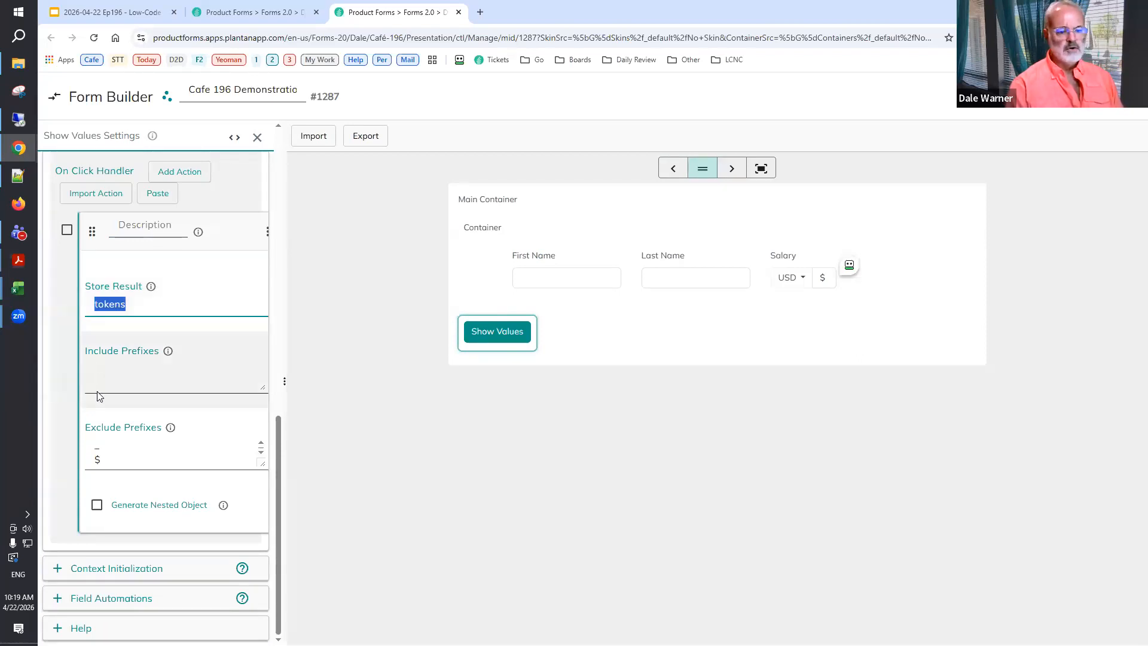
pyautogui.click(222, 235)
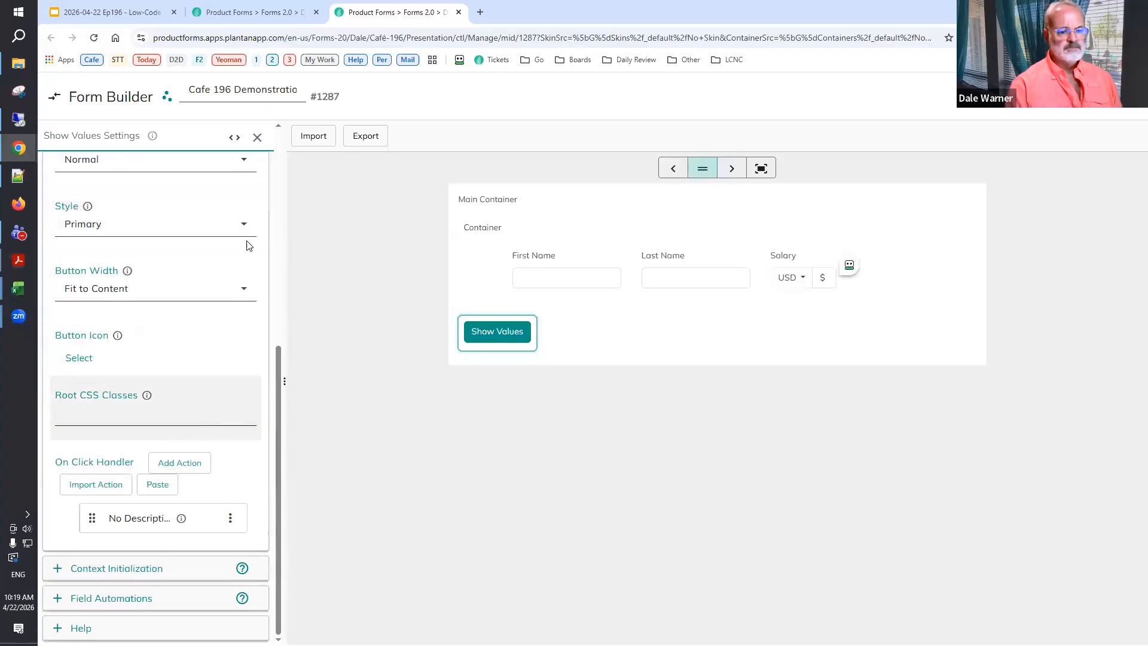
pyautogui.click(234, 137)
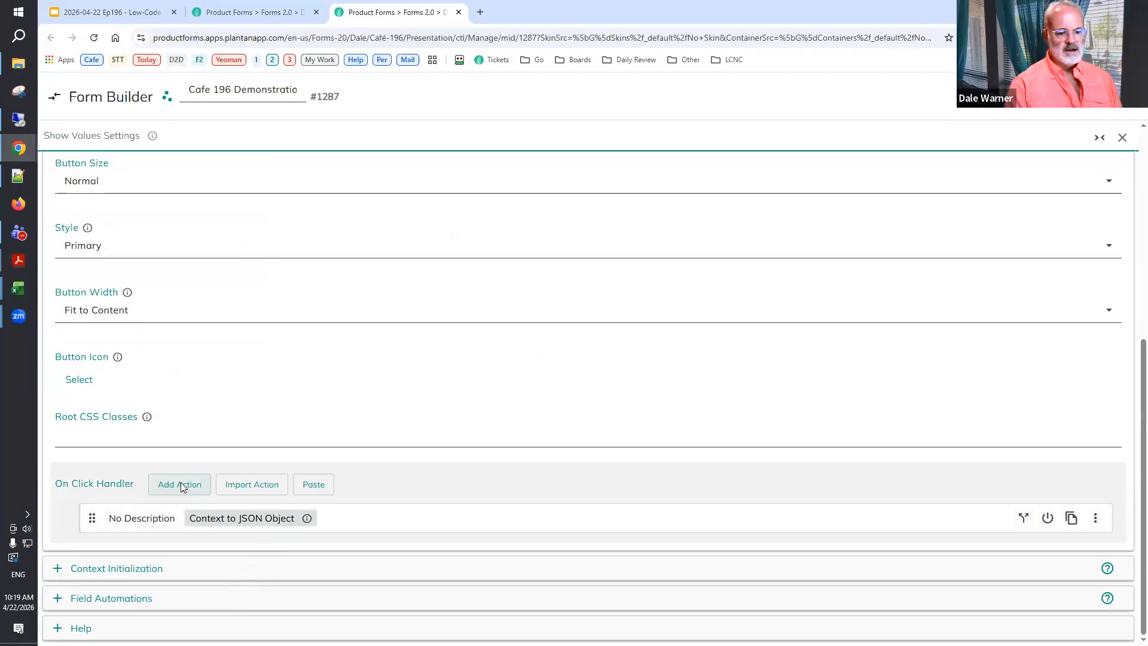
# Add a Display Error Message action with message '[tokens]' to Show Values and save the form.
pyautogui.click(180, 487)
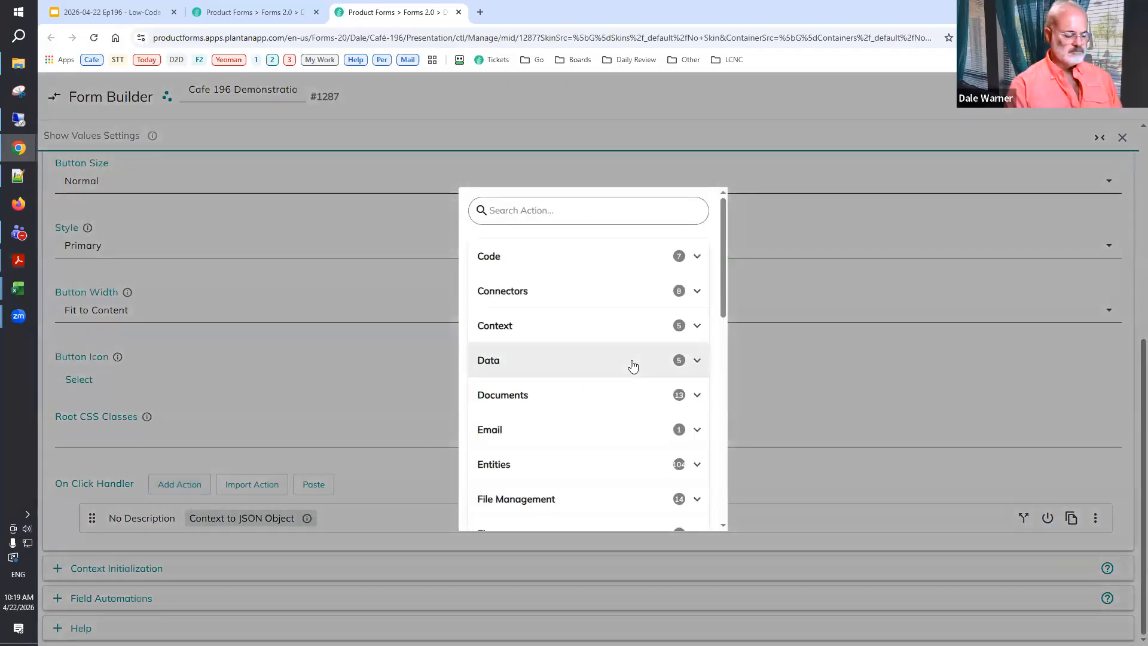
pyautogui.write('disp err')
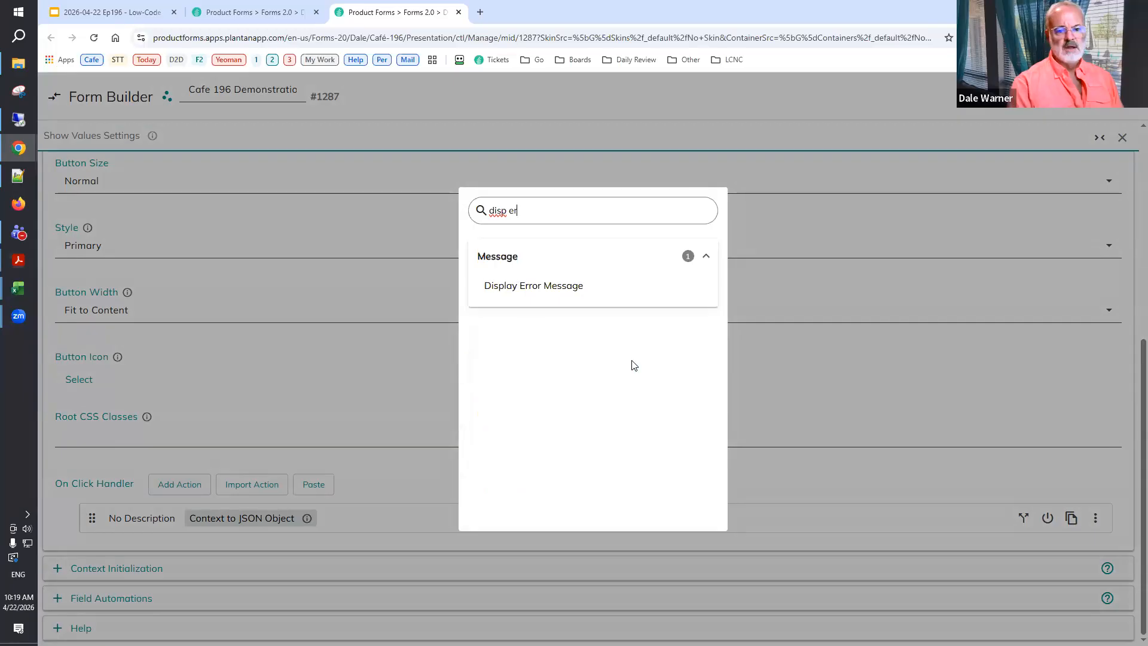
pyautogui.click(561, 286)
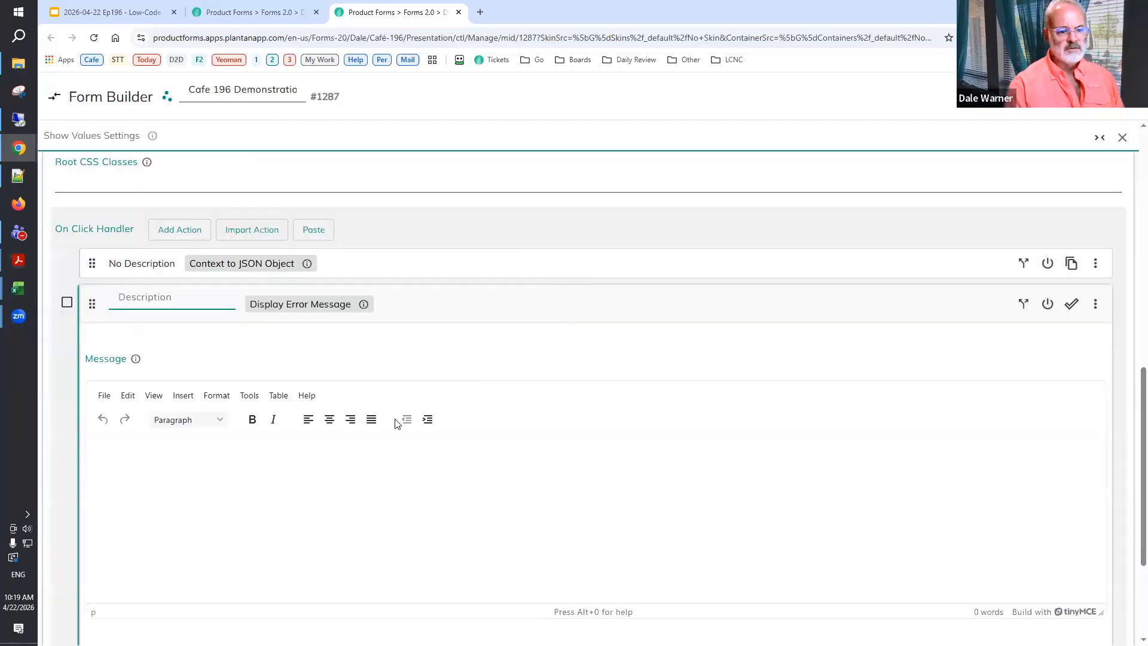
pyautogui.click(294, 461)
pyautogui.write('[tokens]')
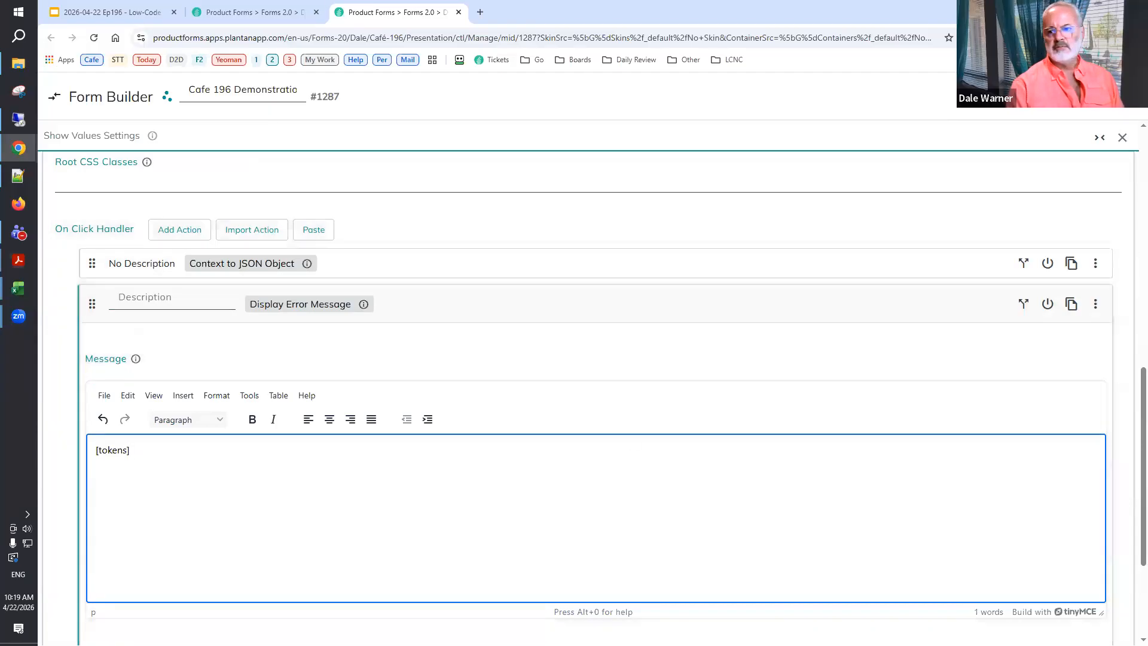
pyautogui.hotkey('ctrl', 's')
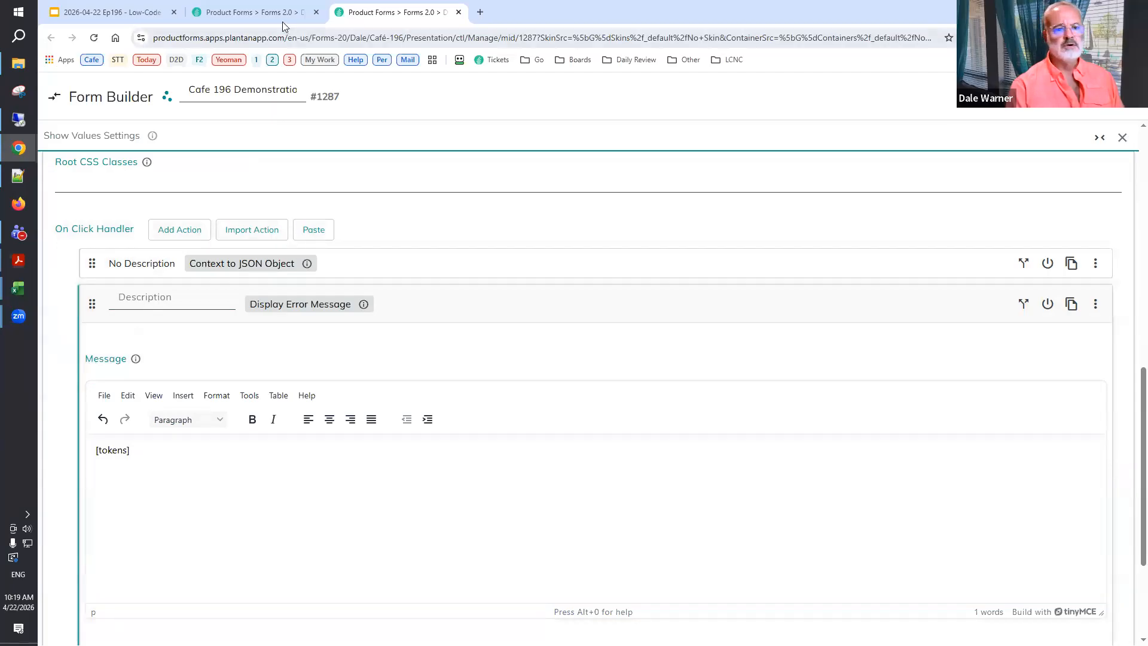
pyautogui.click(226, 16)
# On the reloaded live form, enter 200,000 as Salary and show the form values as JSON.
pyautogui.click(94, 38)
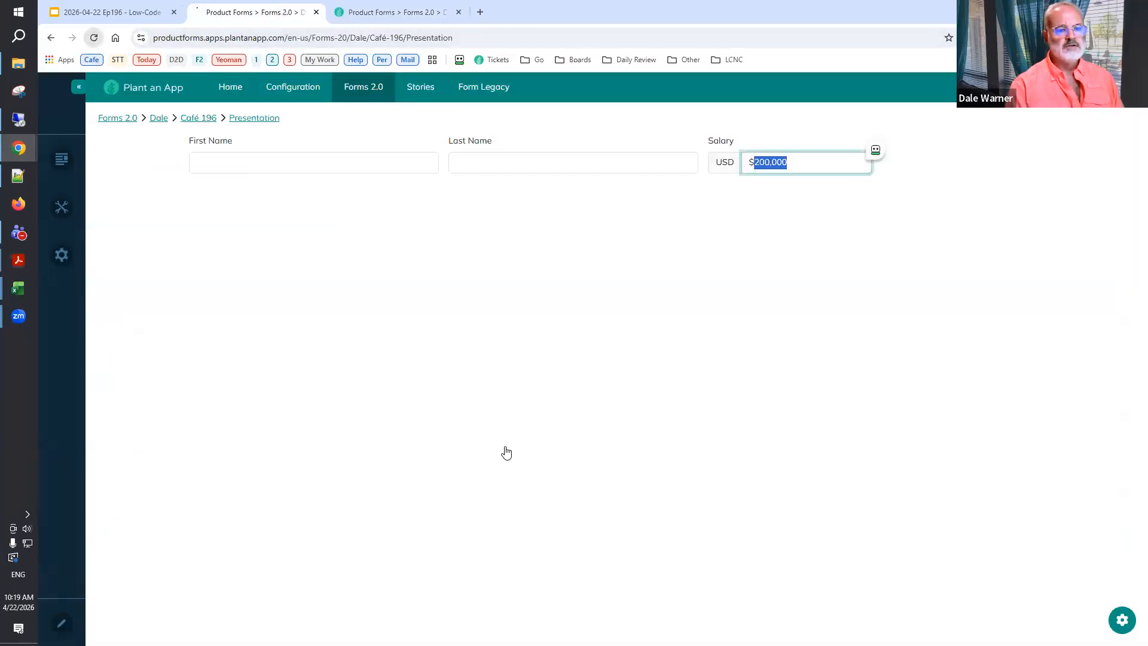
pyautogui.click(800, 164)
pyautogui.write('200,000')
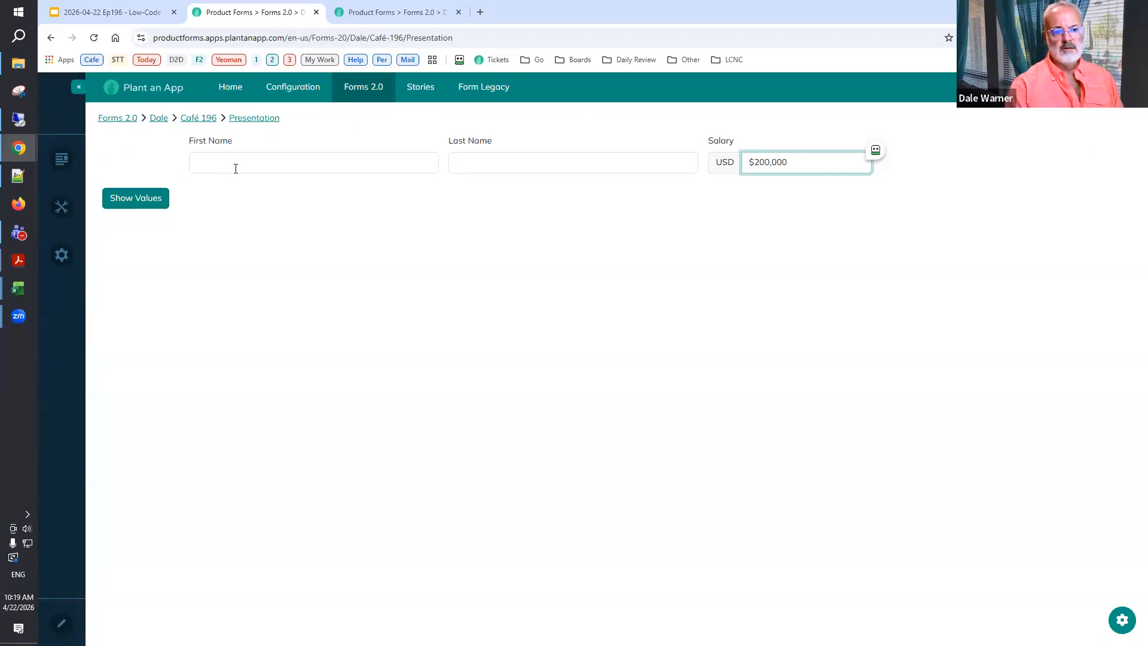
pyautogui.click(236, 168)
pyautogui.click(132, 198)
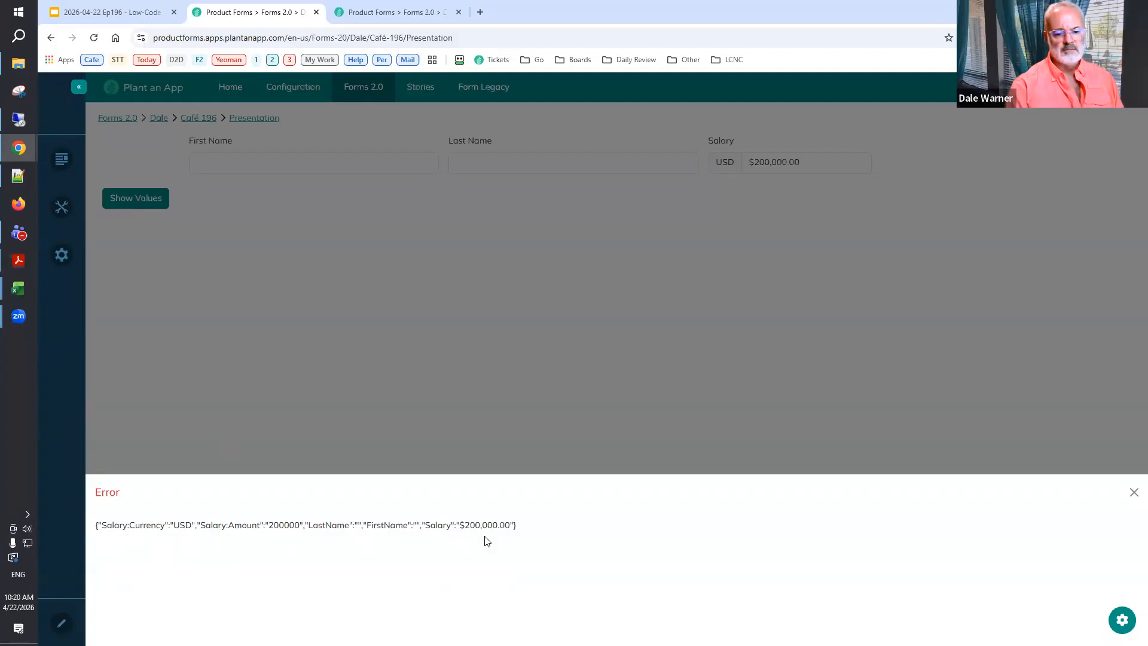
# Close the values panel and open the Salary field's settings in the form builder.
pyautogui.click(545, 460)
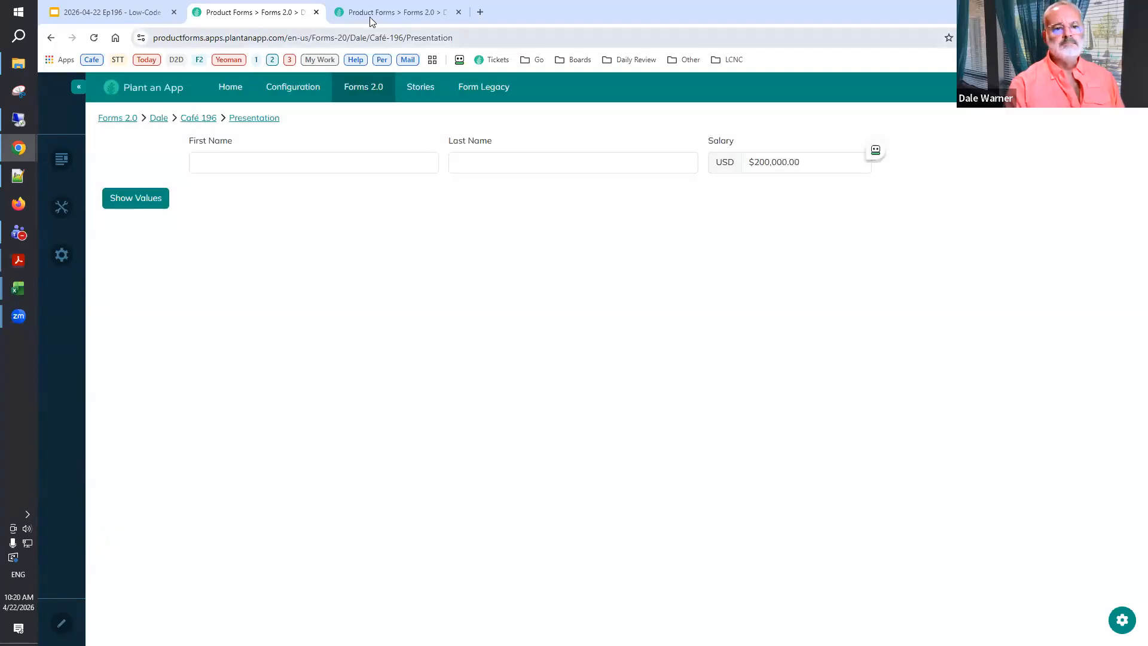
pyautogui.click(370, 17)
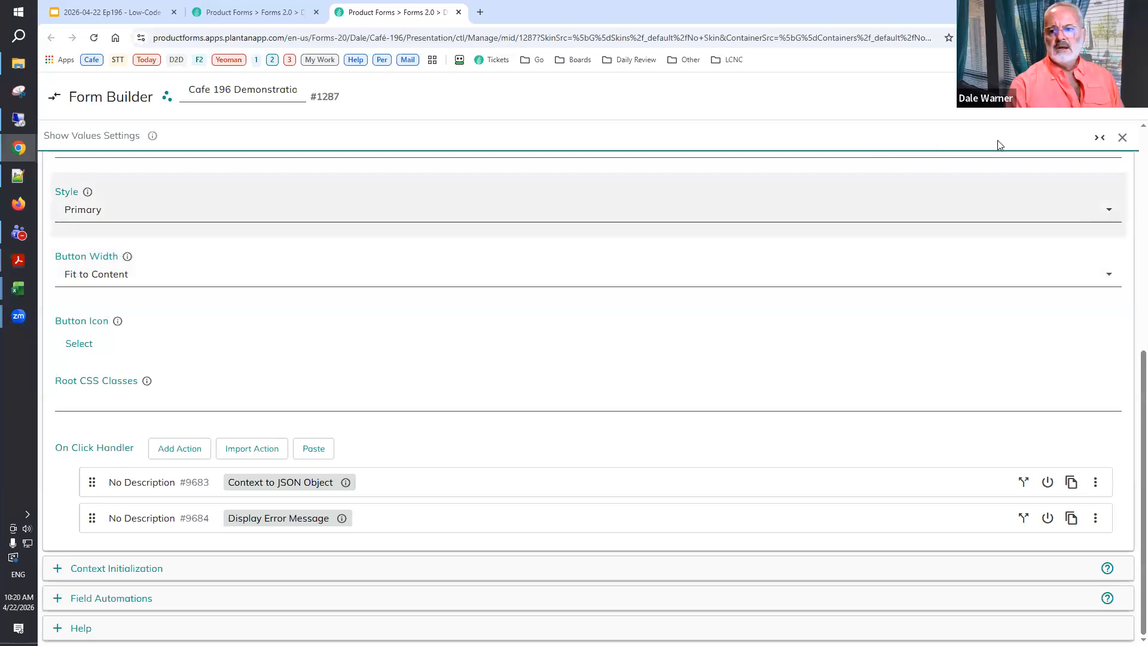
pyautogui.click(1125, 138)
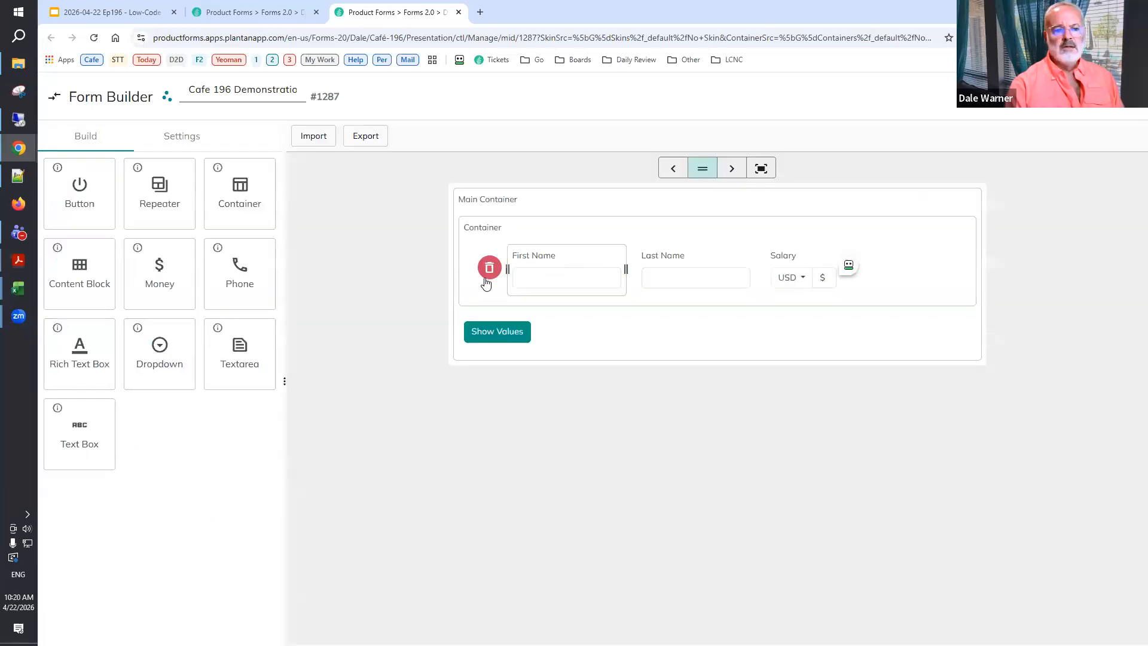
pyautogui.click(784, 263)
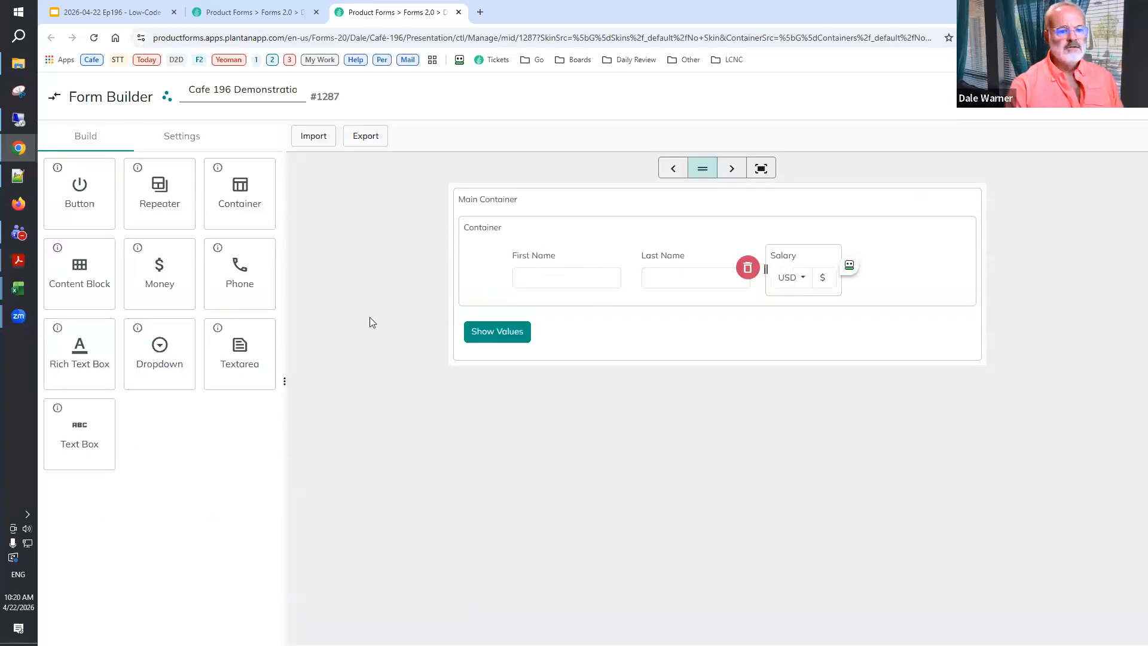
# Set Salary to Multiple Currencies allowing USD, EUR and RON with USD initial, and save.
pyautogui.scroll(-4, 182, 357)
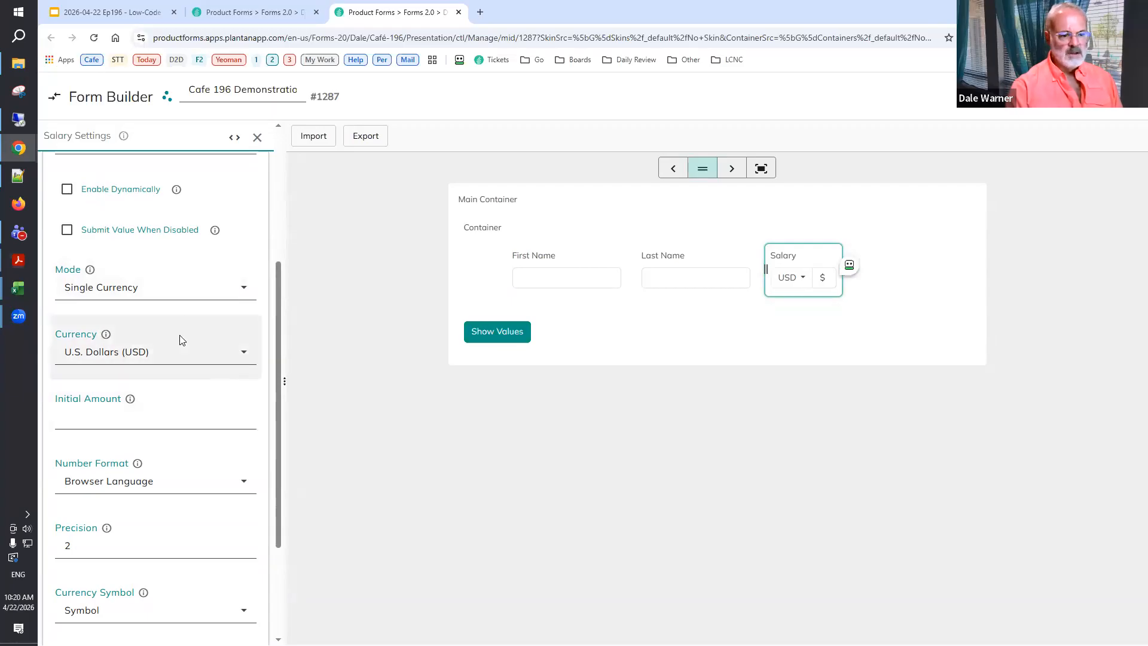
pyautogui.click(179, 293)
pyautogui.click(107, 406)
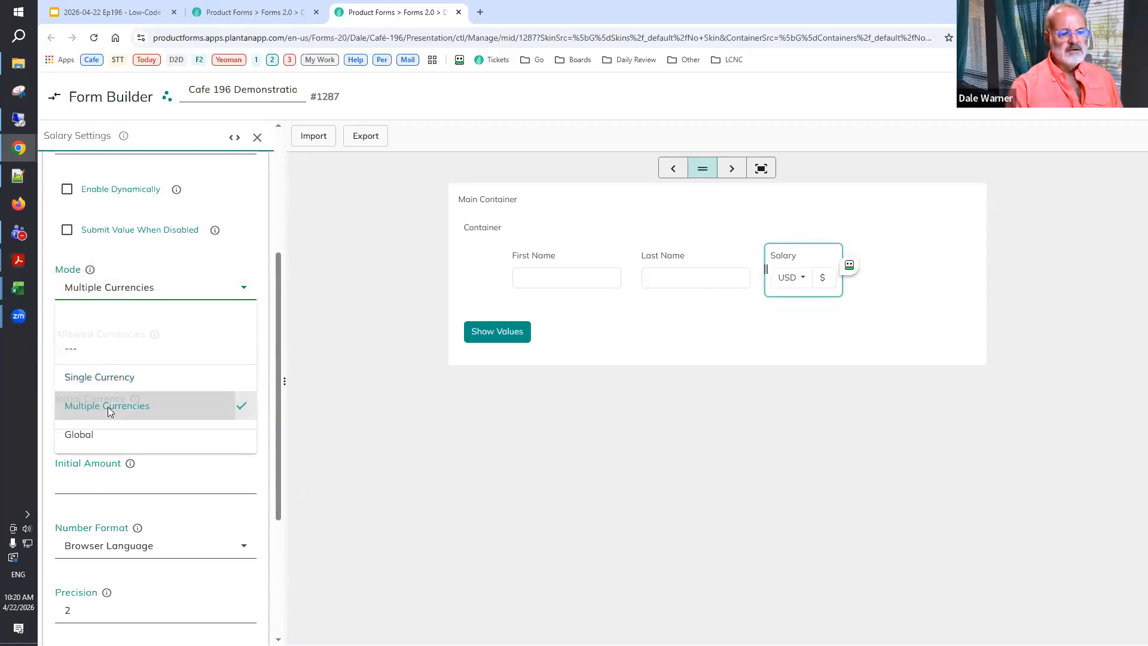
pyautogui.click(190, 357)
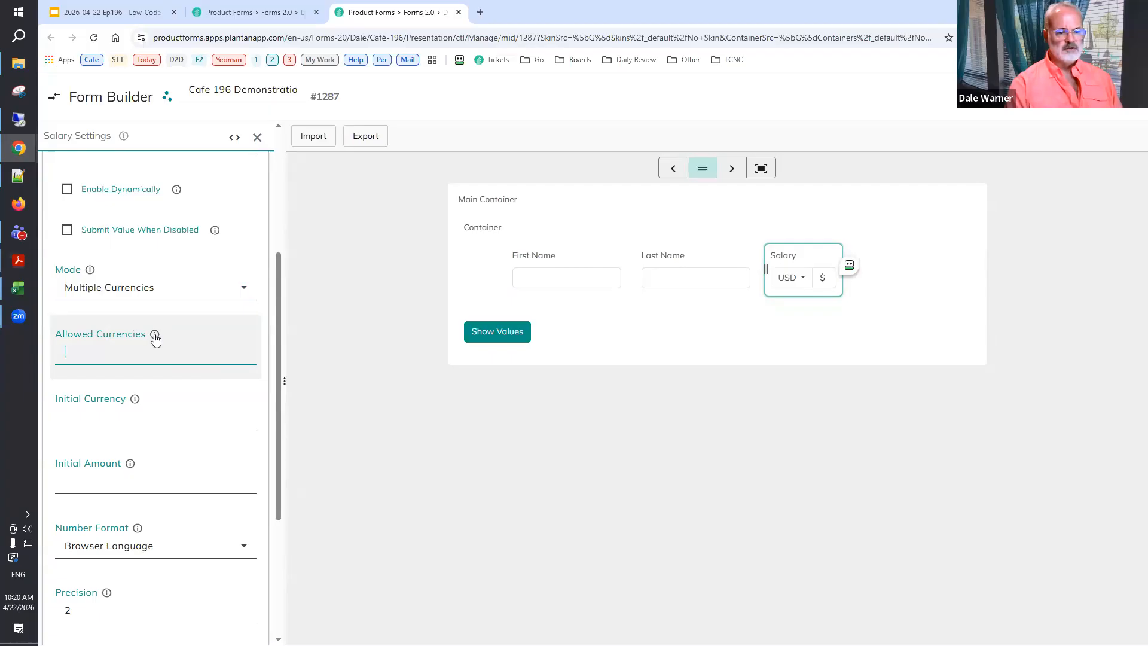
pyautogui.moveTo(154, 337)
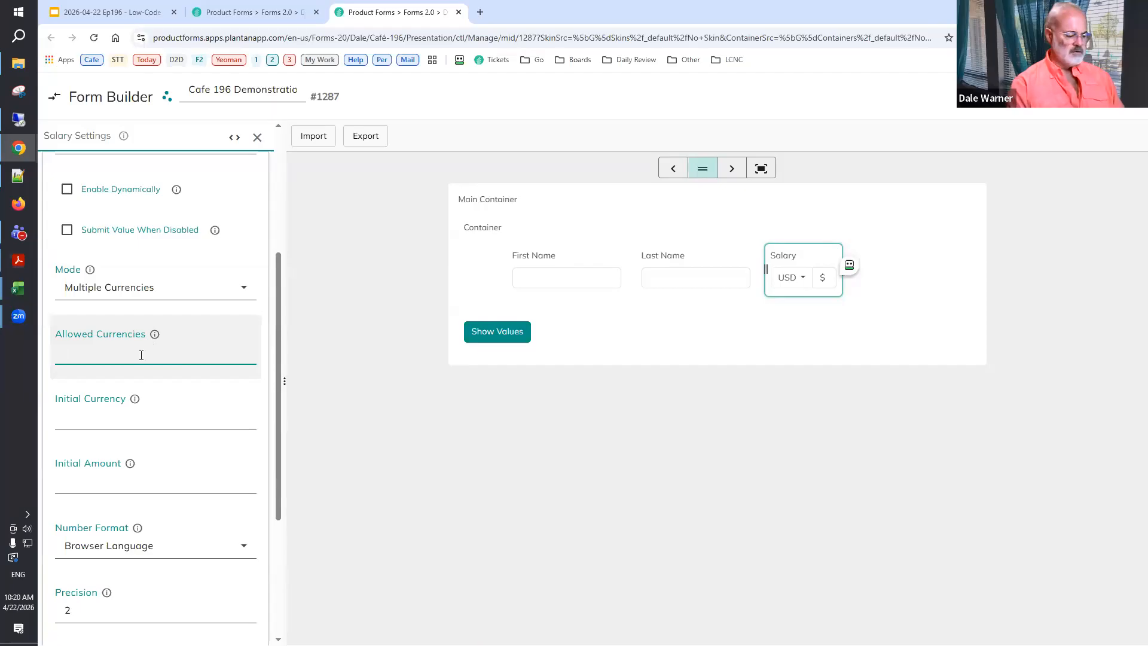
pyautogui.press('BackSpace')
pyautogui.press('BackSpace')
pyautogui.write('SD,EUR')
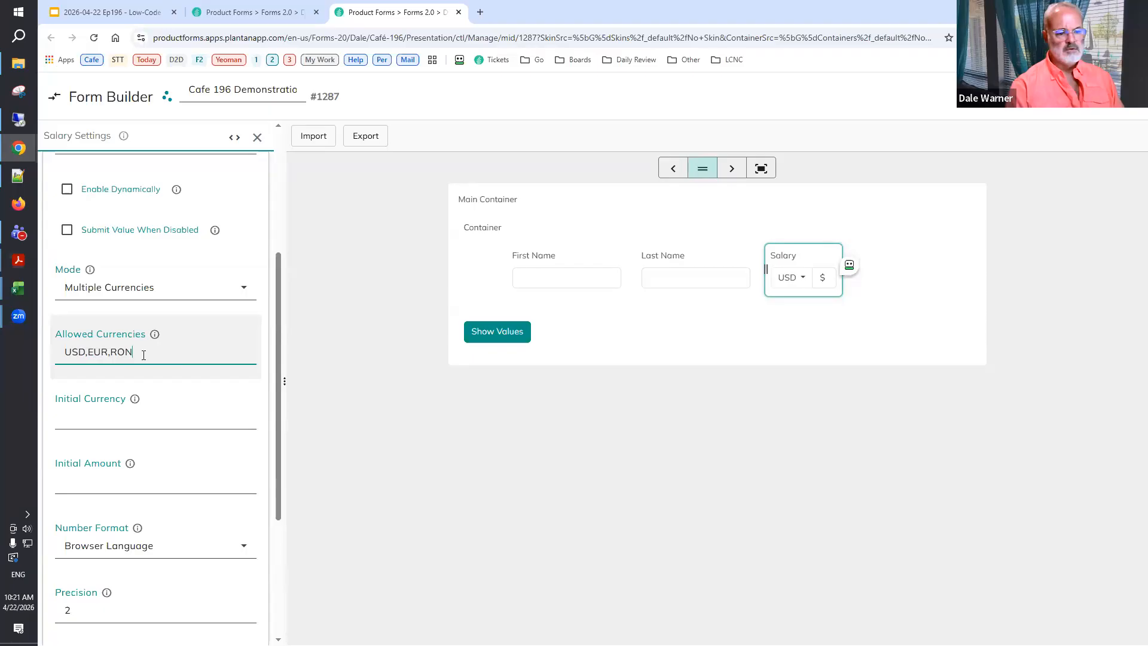
pyautogui.click(142, 423)
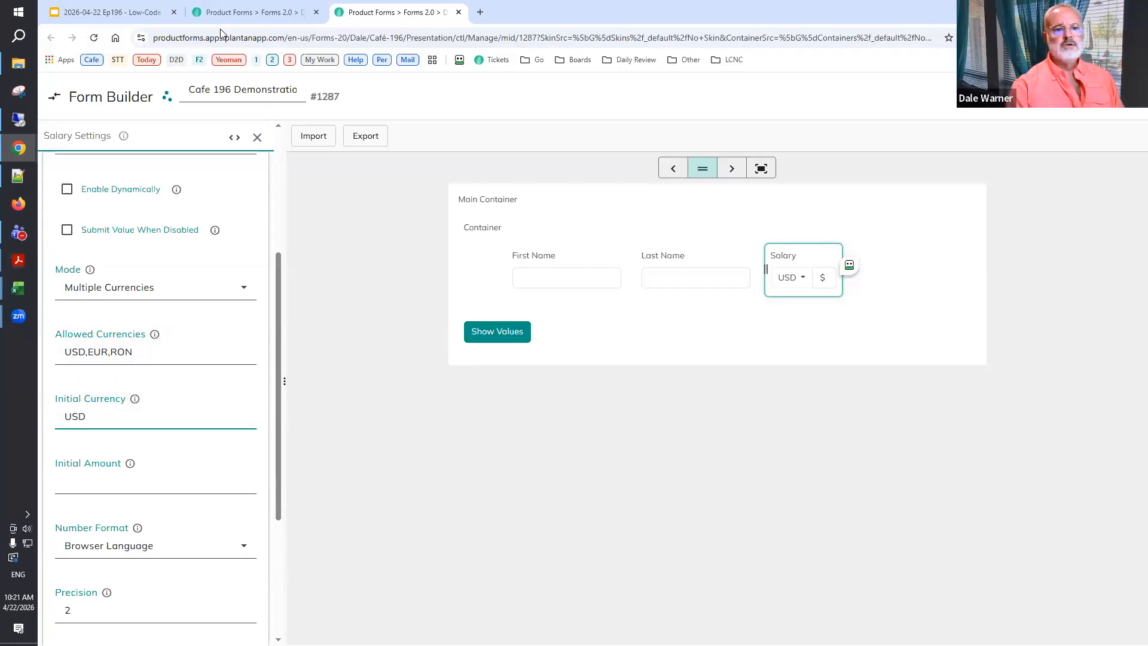
pyautogui.click(236, 12)
# On the reloaded live form, set Salary to RON 123,456.22 and review the submitted JSON values.
pyautogui.click(95, 38)
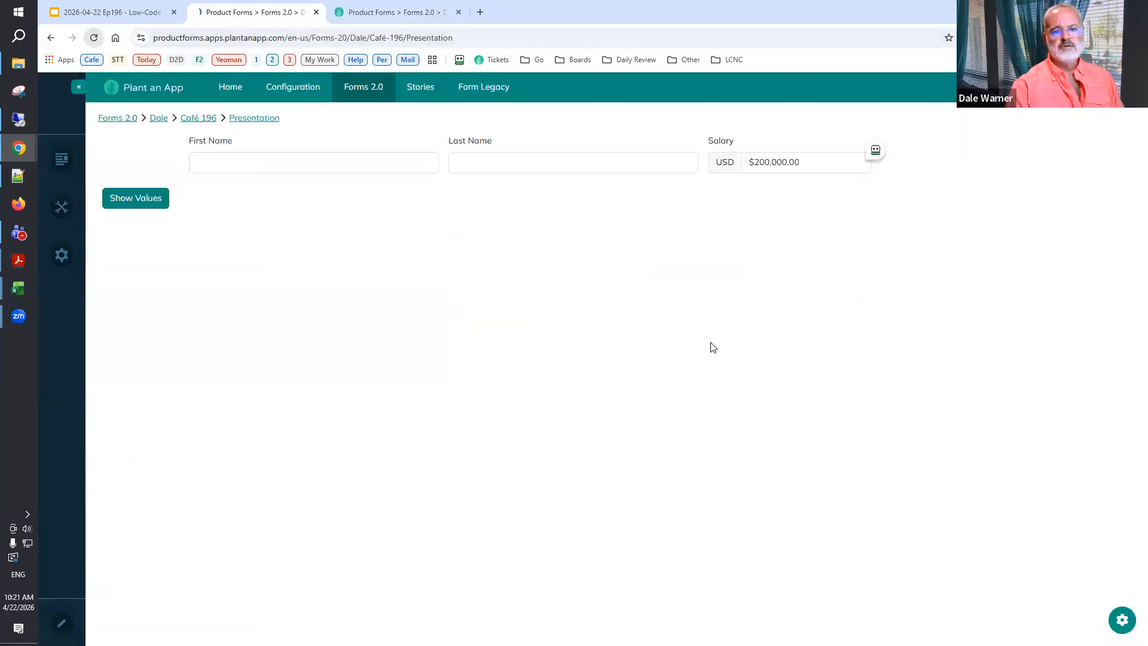
pyautogui.click(741, 170)
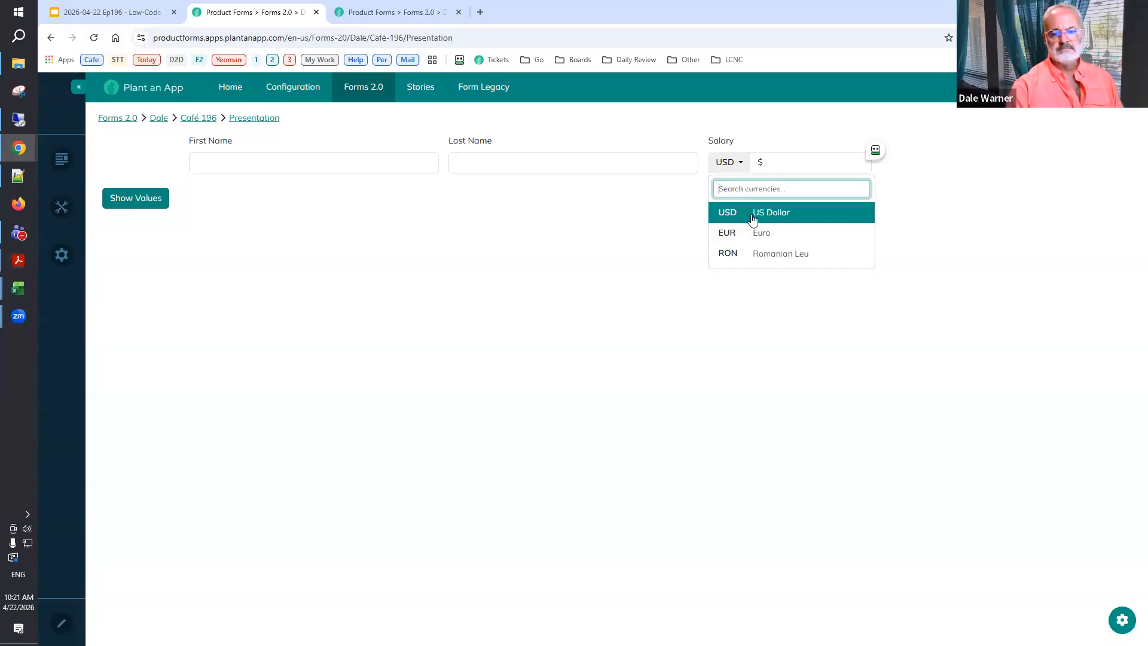
pyautogui.click(729, 233)
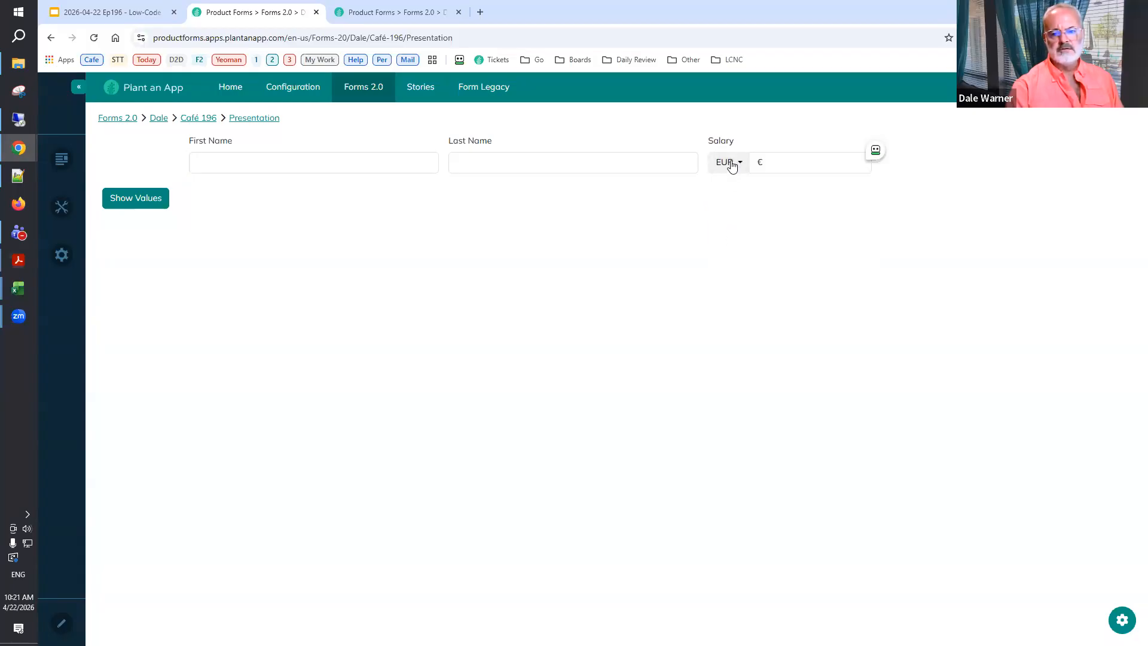
pyautogui.click(732, 167)
pyautogui.click(730, 257)
pyautogui.click(800, 160)
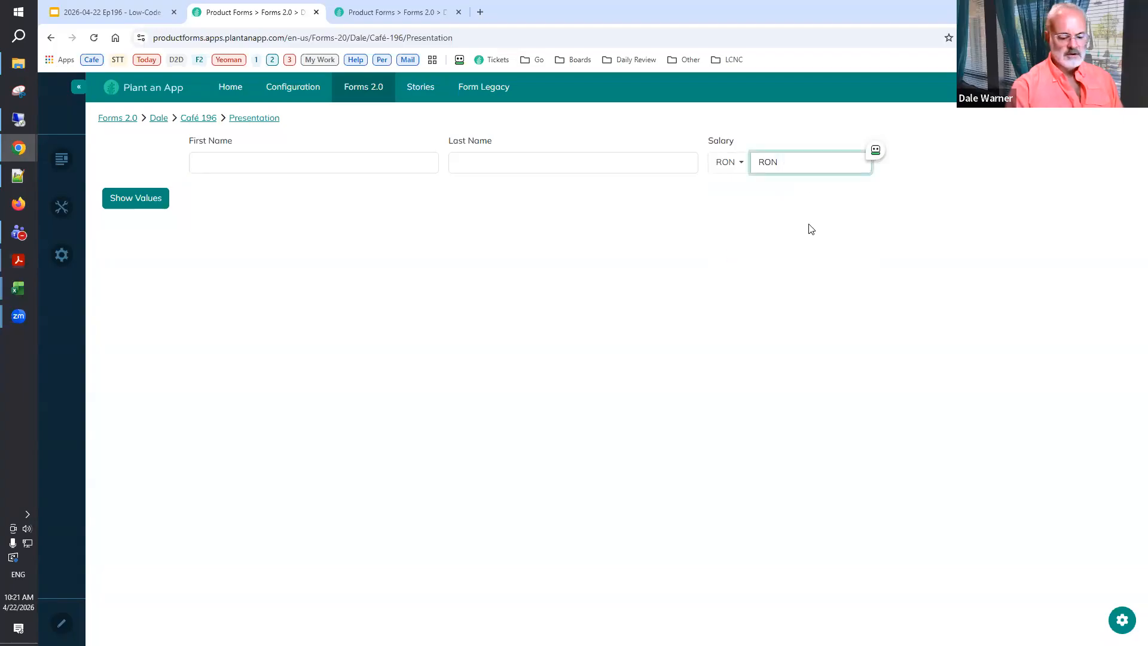
pyautogui.write('123,456')
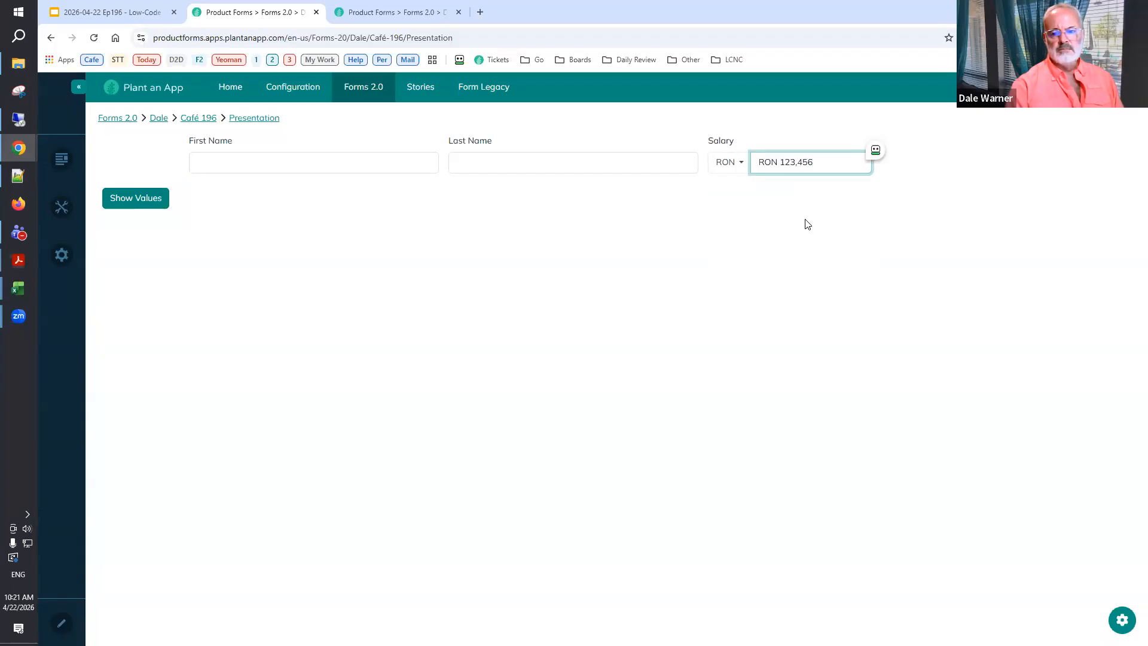
pyautogui.write('.22')
pyautogui.click(141, 191)
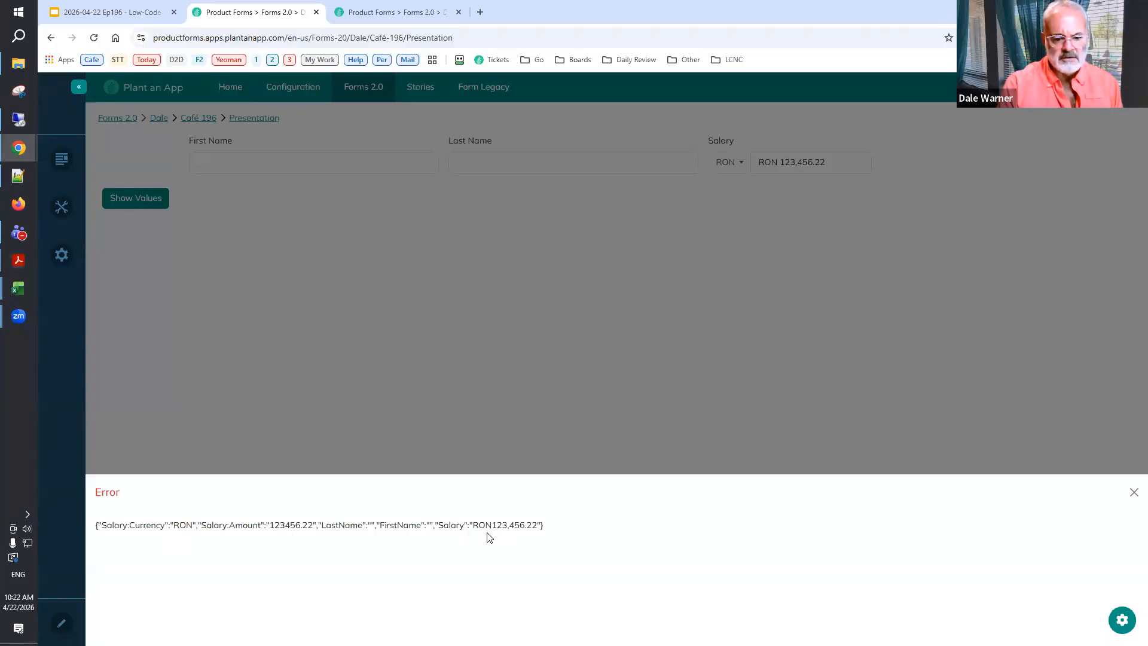
pyautogui.click(631, 374)
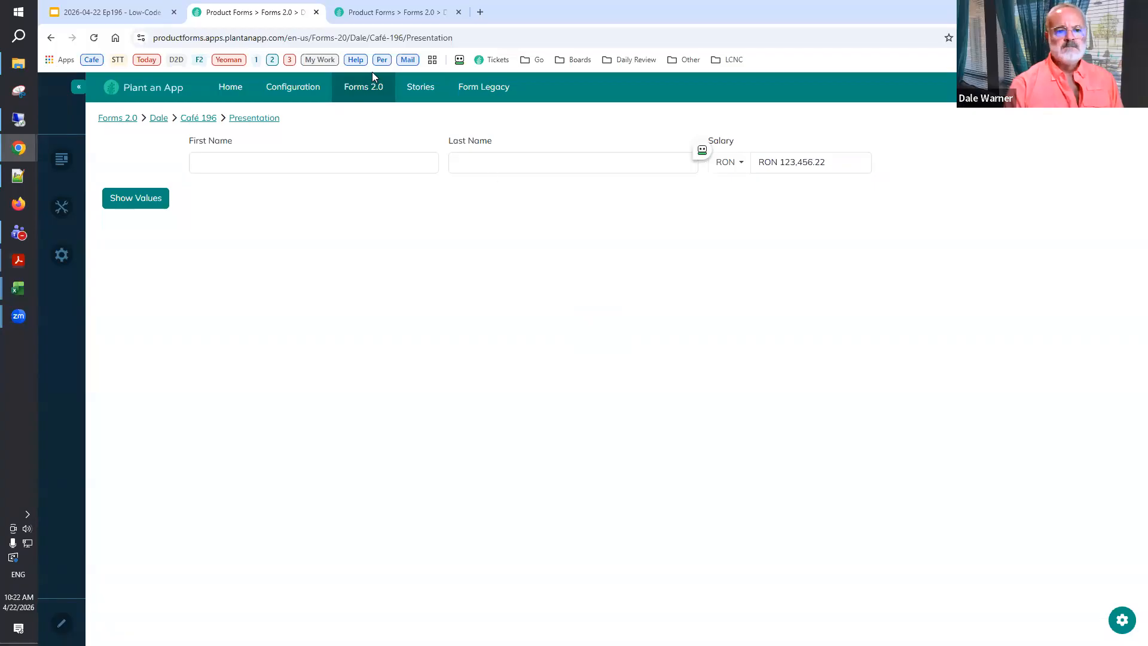
# Switch Salary's currency mode to Global, save the form, and reload the live preview.
pyautogui.hotkey('ctrl', 'Tab')
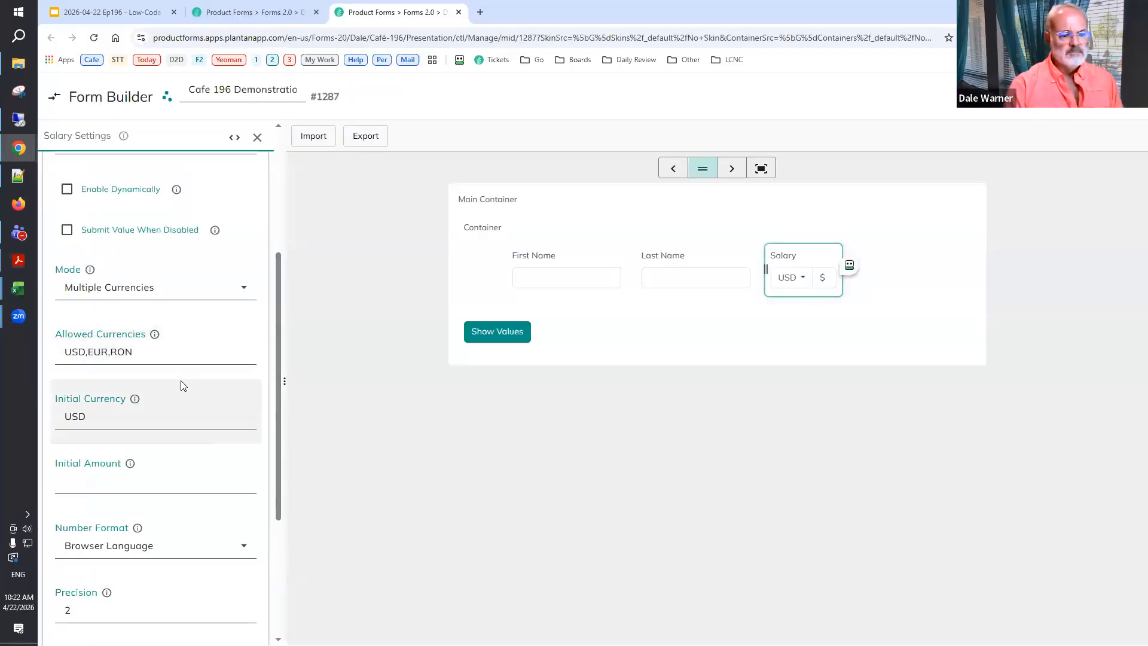
pyautogui.click(188, 288)
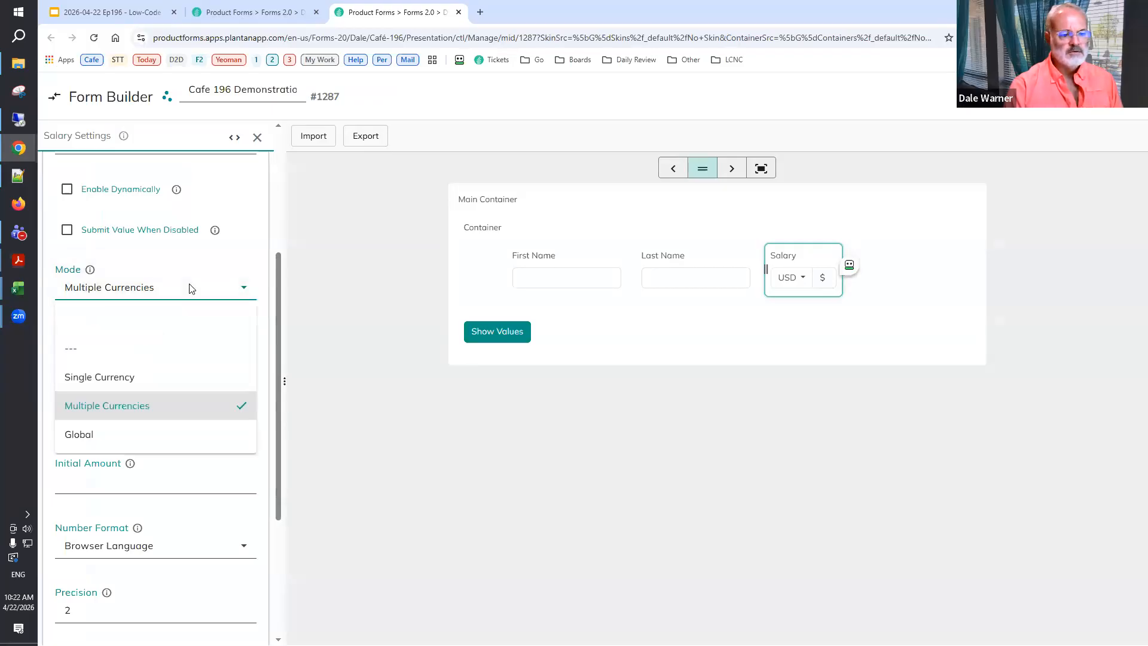
pyautogui.click(108, 433)
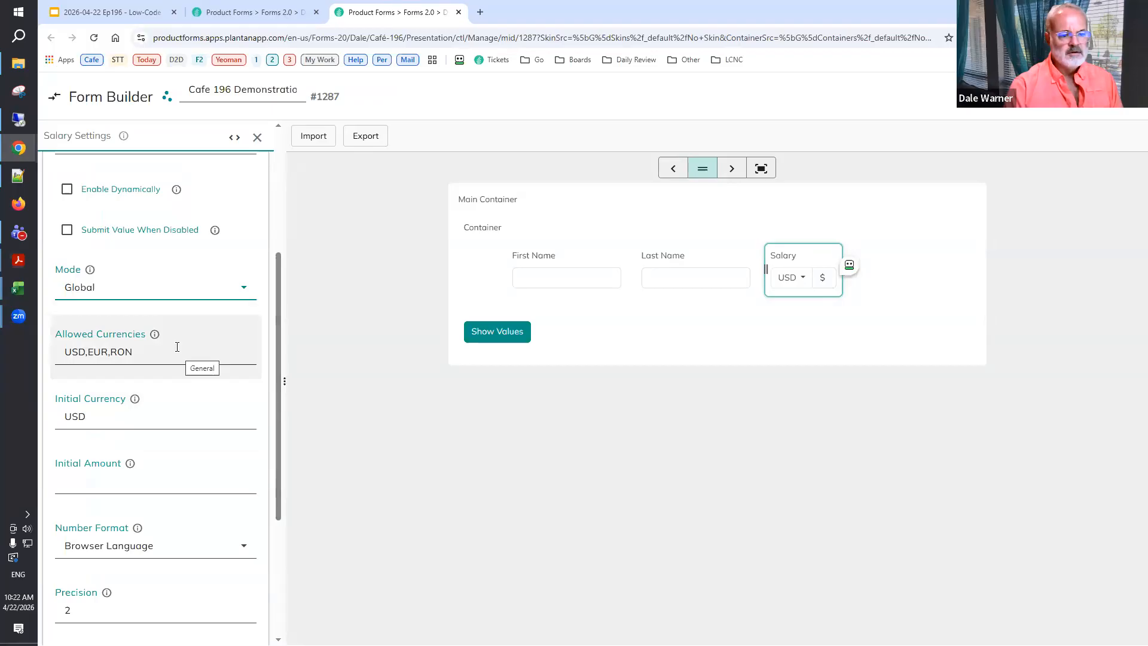
pyautogui.click(801, 201)
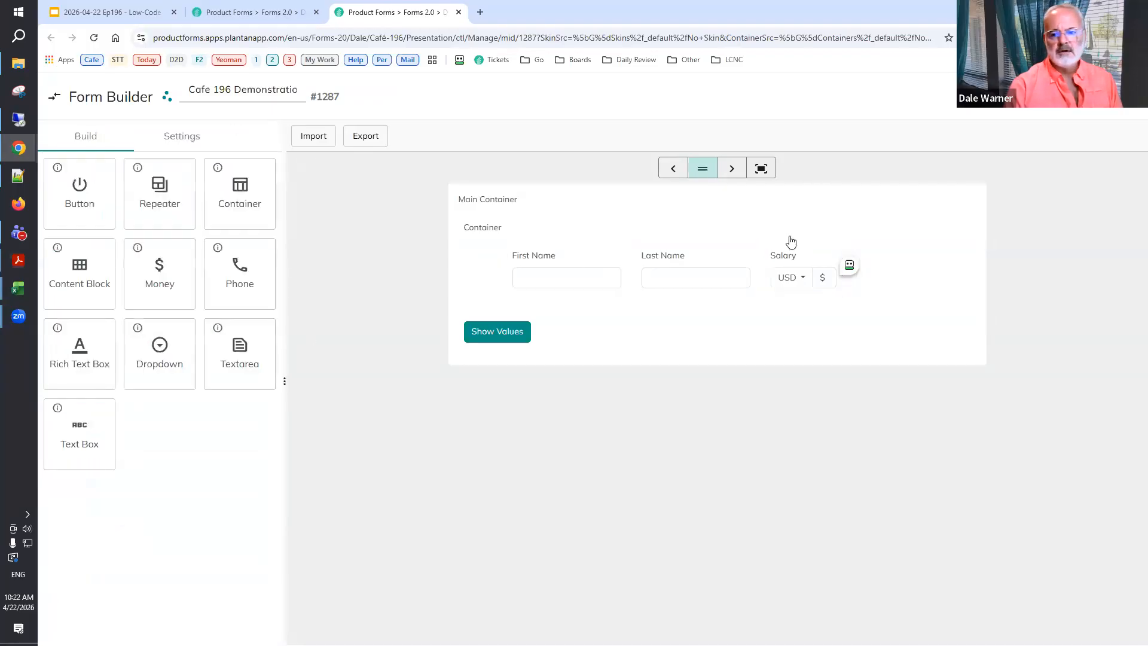
pyautogui.click(776, 256)
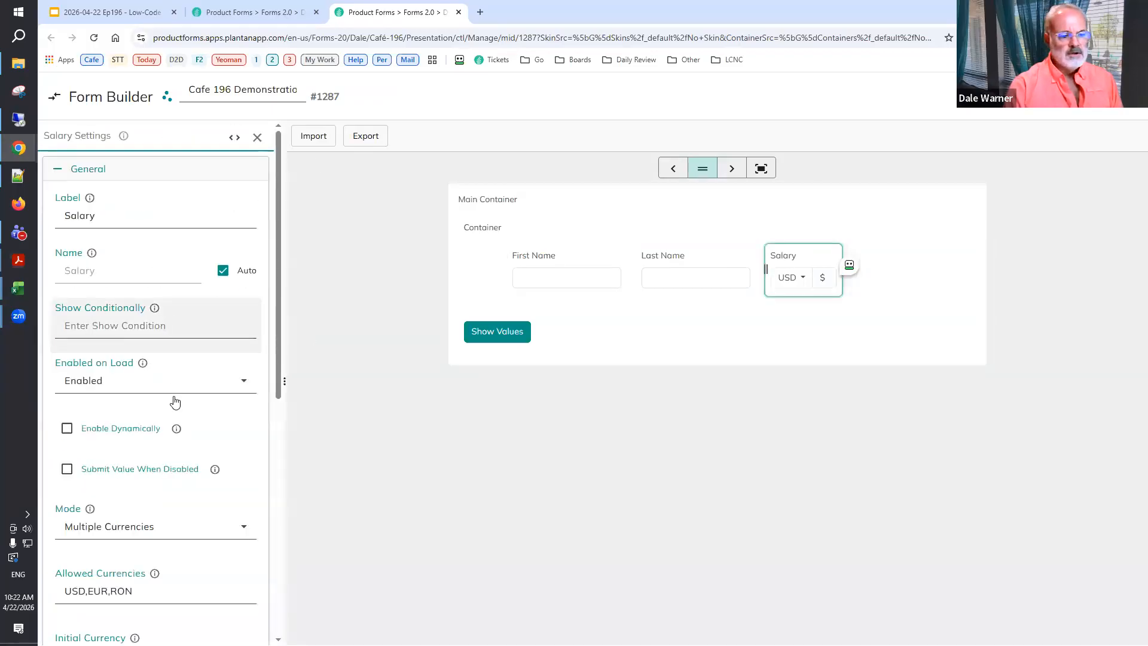
pyautogui.scroll(-4, 168, 455)
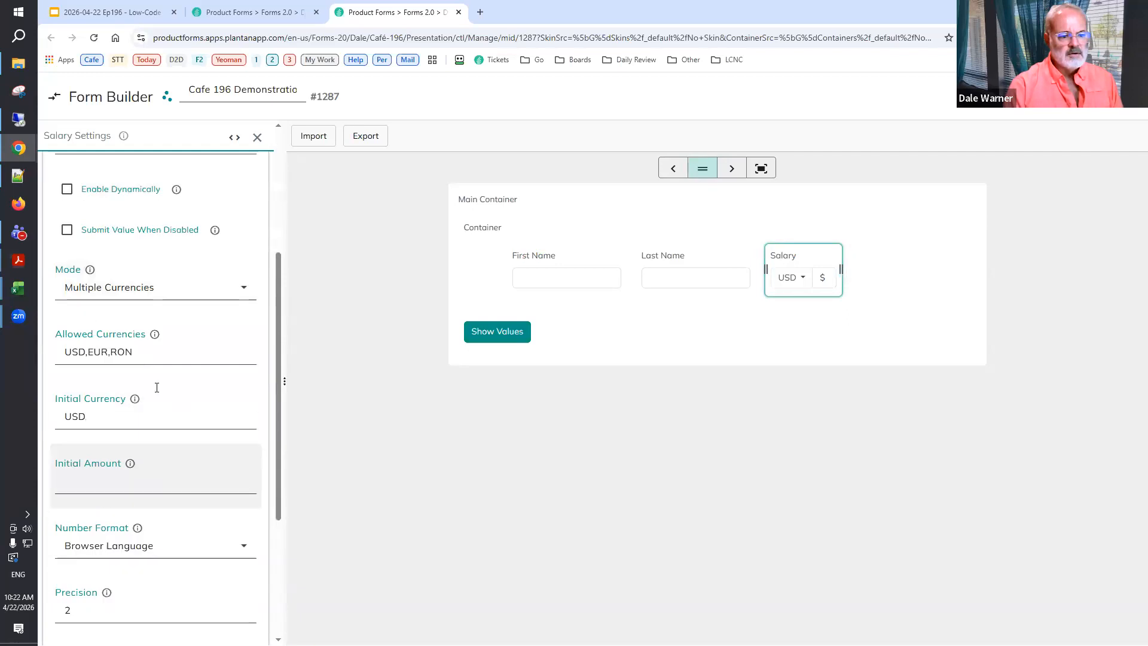
pyautogui.click(157, 293)
pyautogui.click(106, 433)
pyautogui.click(181, 356)
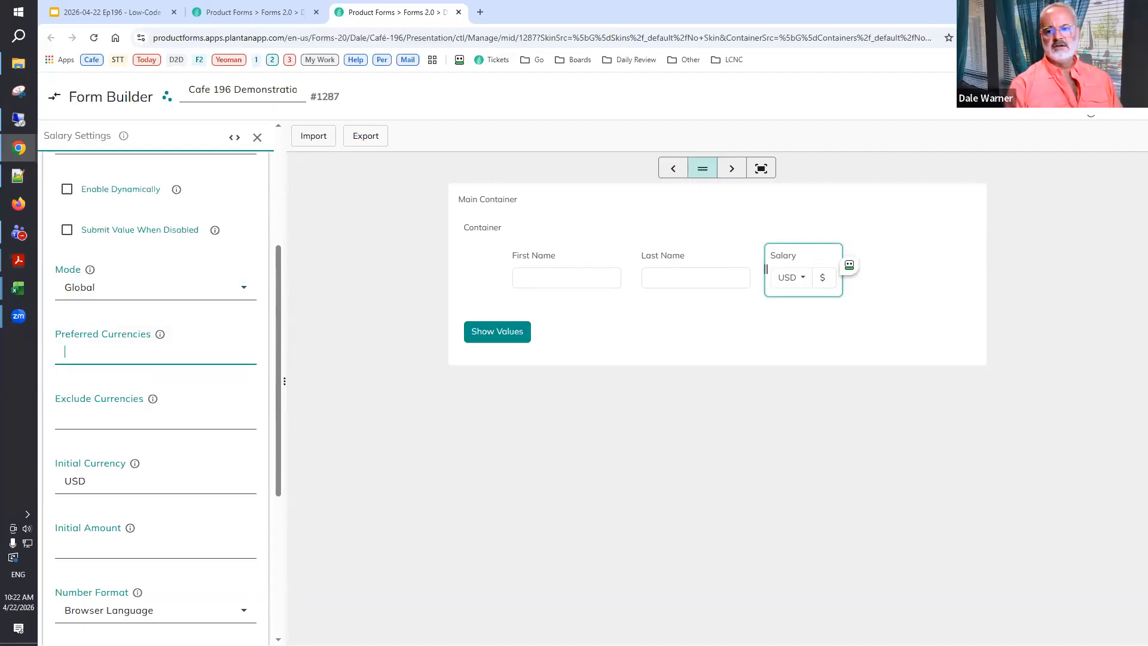
pyautogui.hotkey('ctrl', 's')
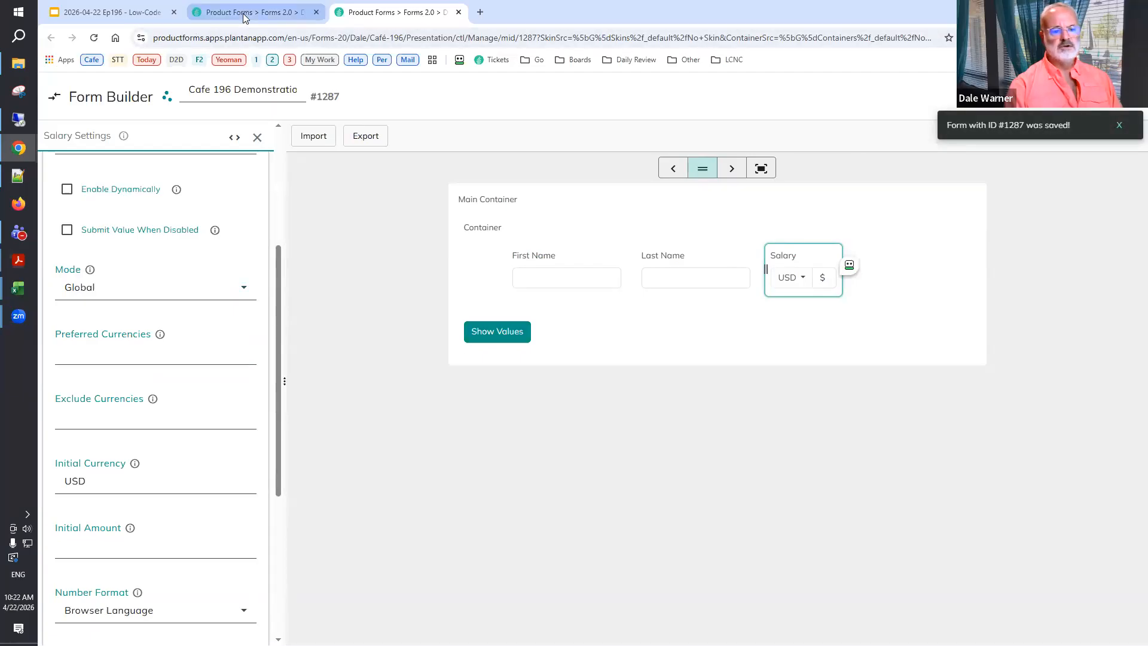
pyautogui.click(242, 15)
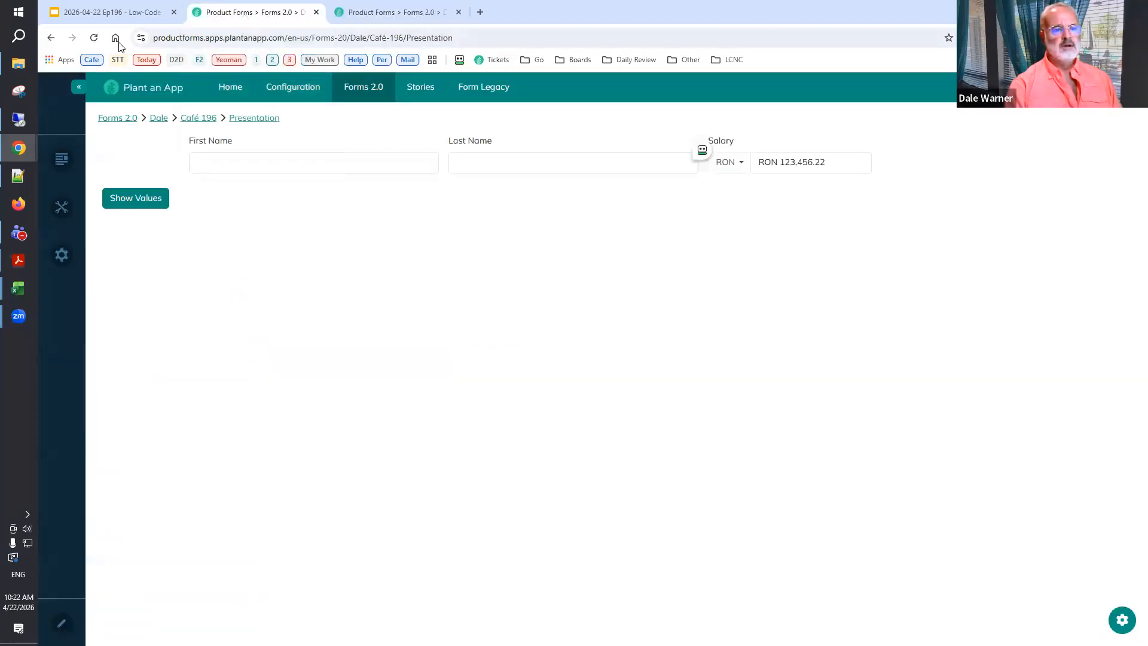
pyautogui.click(94, 37)
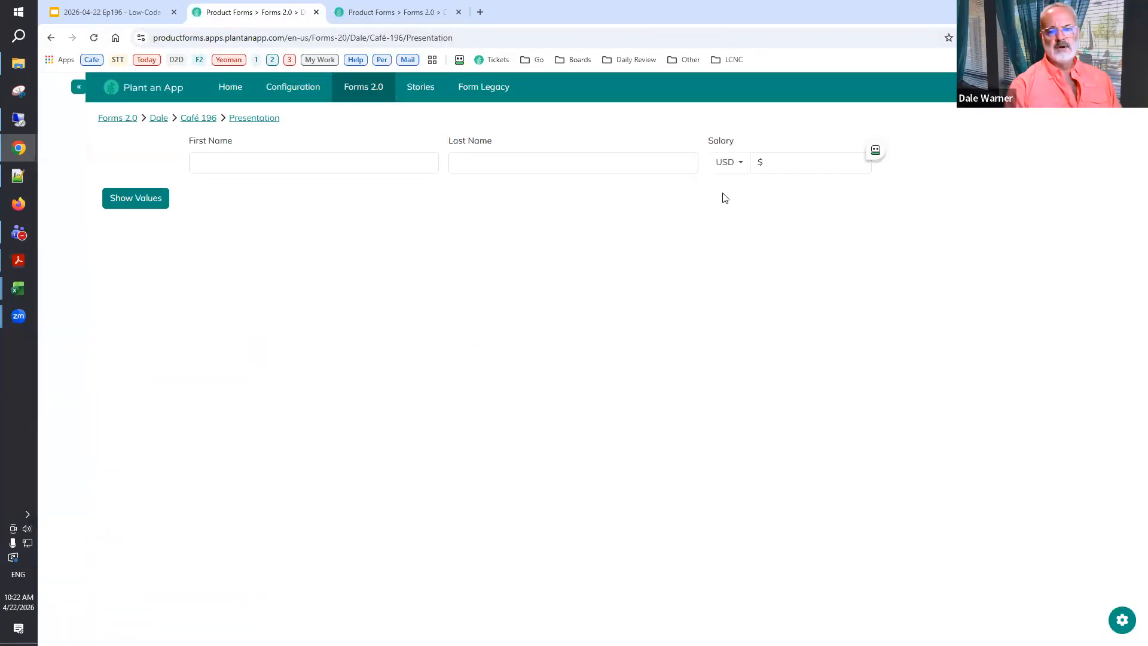
# Pick EUR for Salary from the global currency list via an 'eu' search, then return to the builder.
pyautogui.click(735, 170)
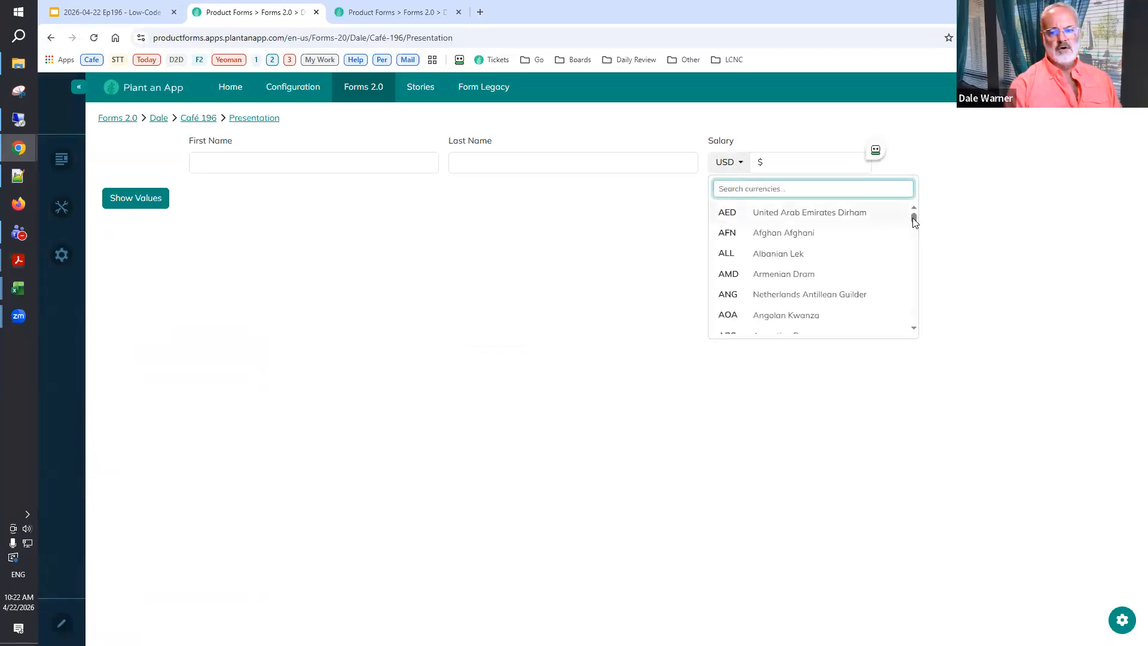
pyautogui.scroll(-8, 907, 267)
pyautogui.scroll(-20, 907, 268)
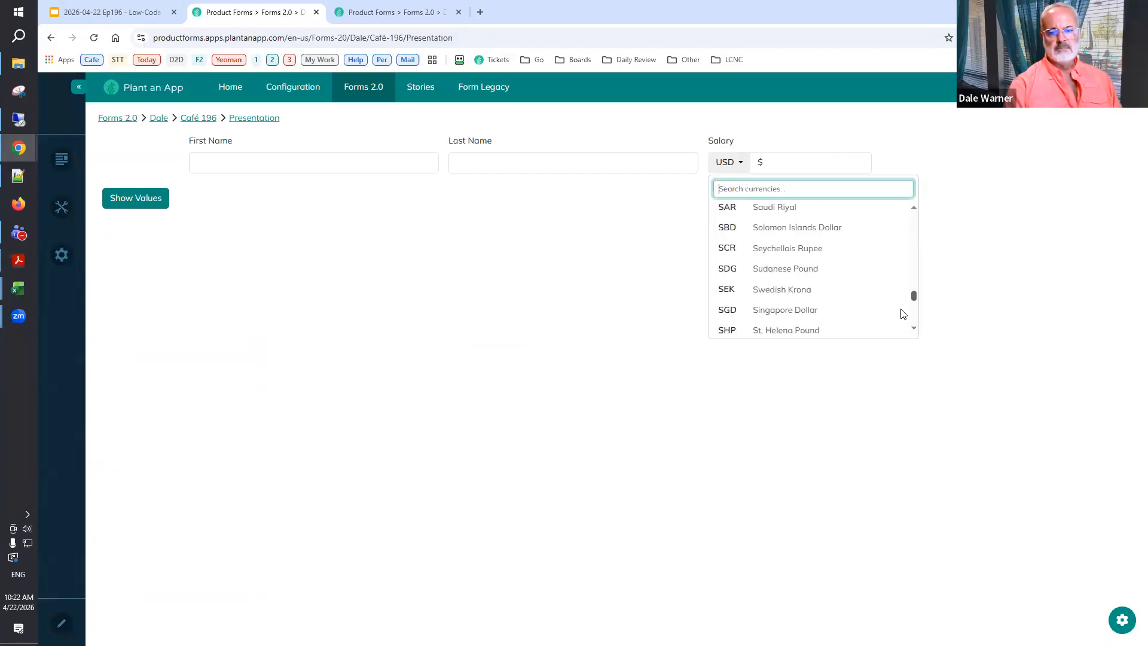
pyautogui.moveTo(920, 305); pyautogui.dragTo(874, 209)
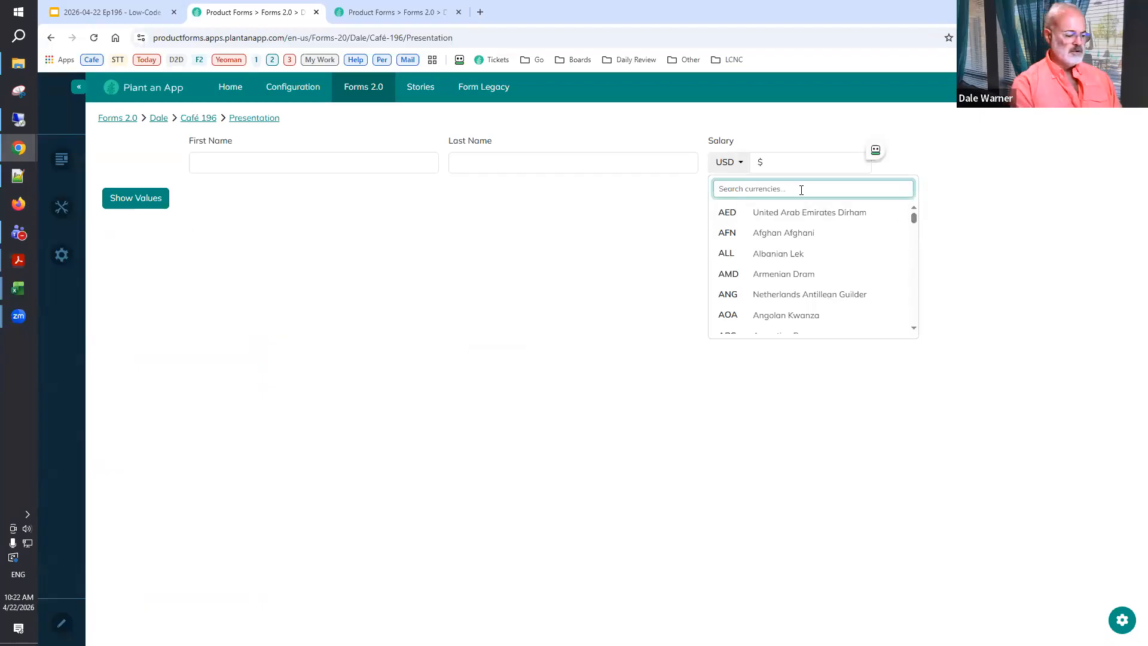
pyautogui.write('eu')
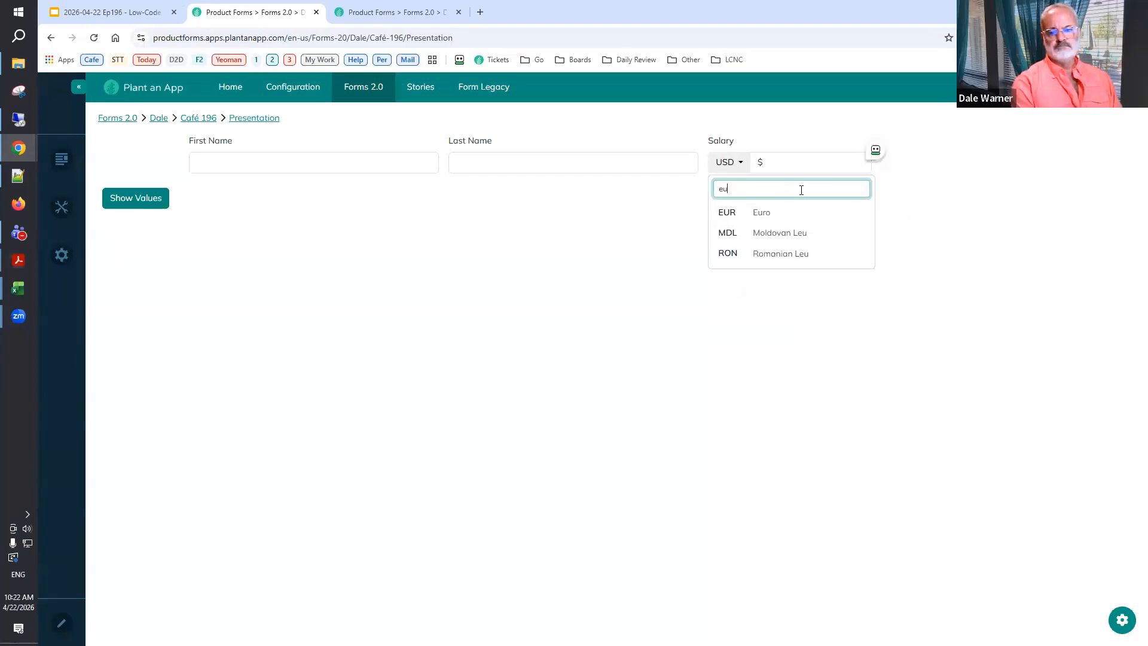
pyautogui.click(762, 215)
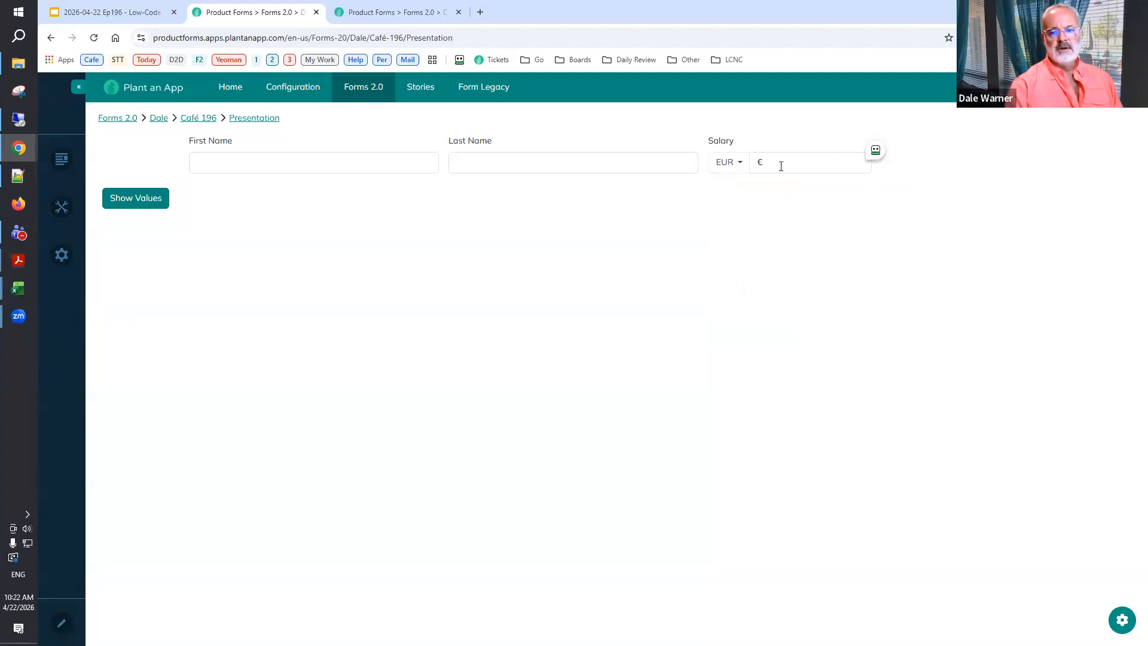
pyautogui.click(730, 163)
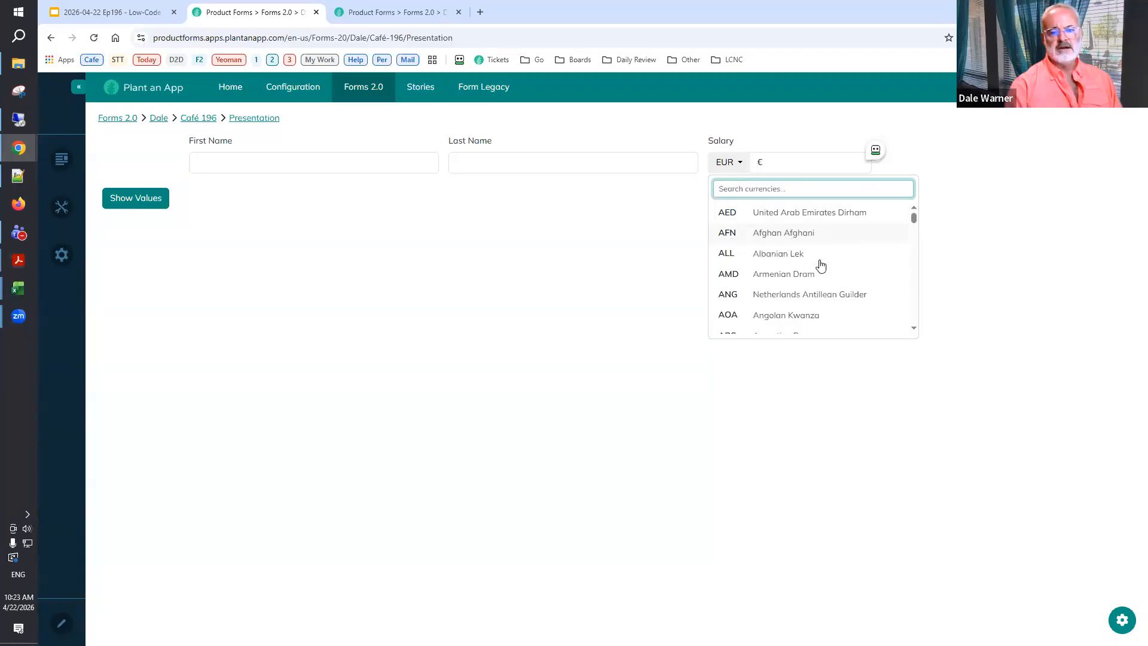
pyautogui.click(394, 17)
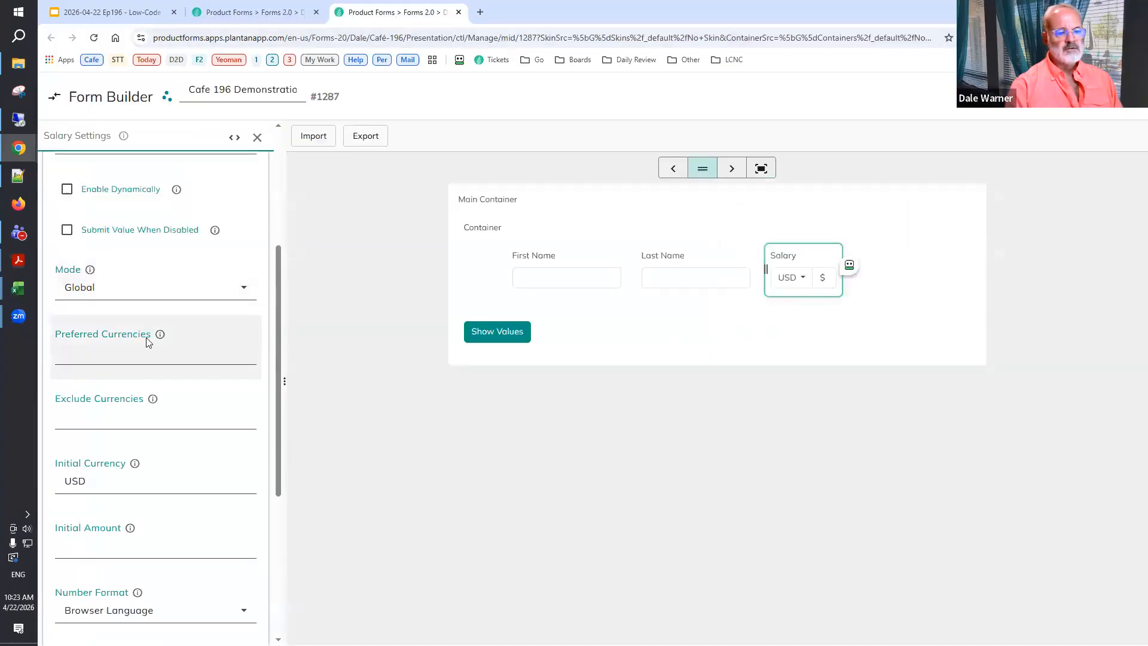
# Exclude AFN,ALL and prefer USD,EUR for the Salary currencies, then save the form.
pyautogui.click(86, 417)
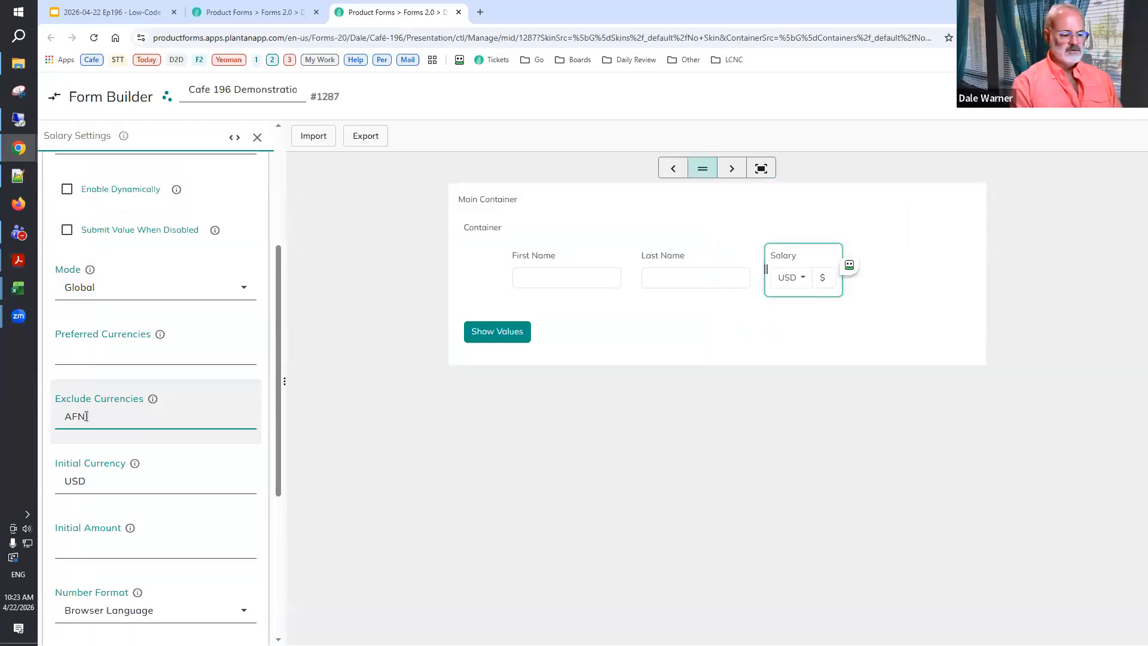
pyautogui.write('AFN,AD')
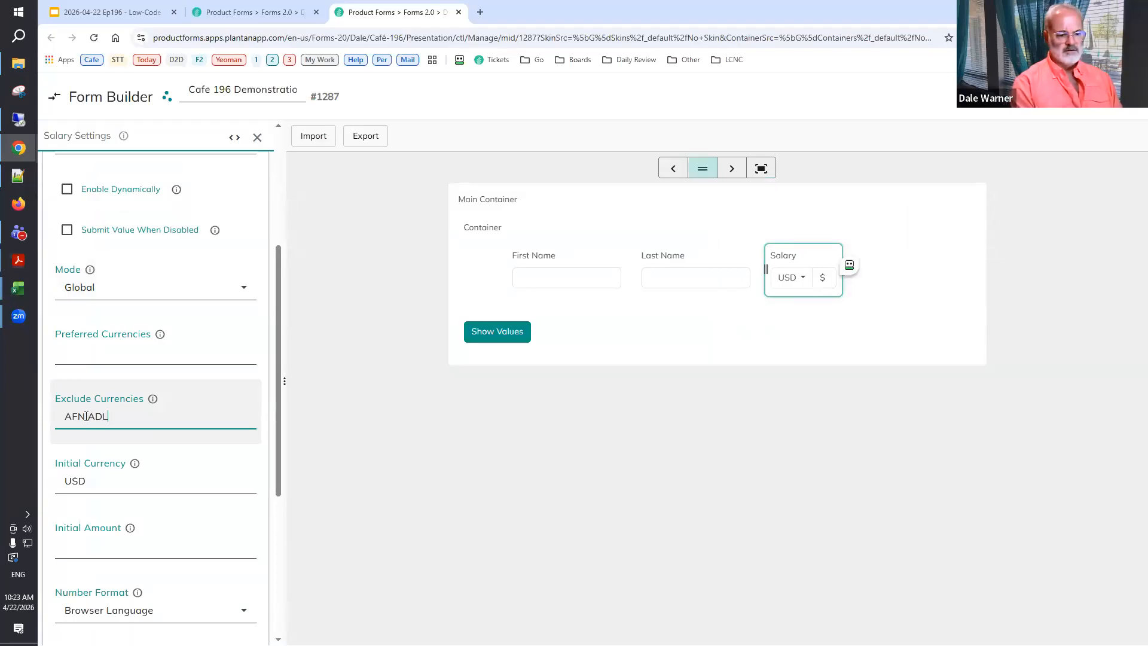
pyautogui.click(85, 358)
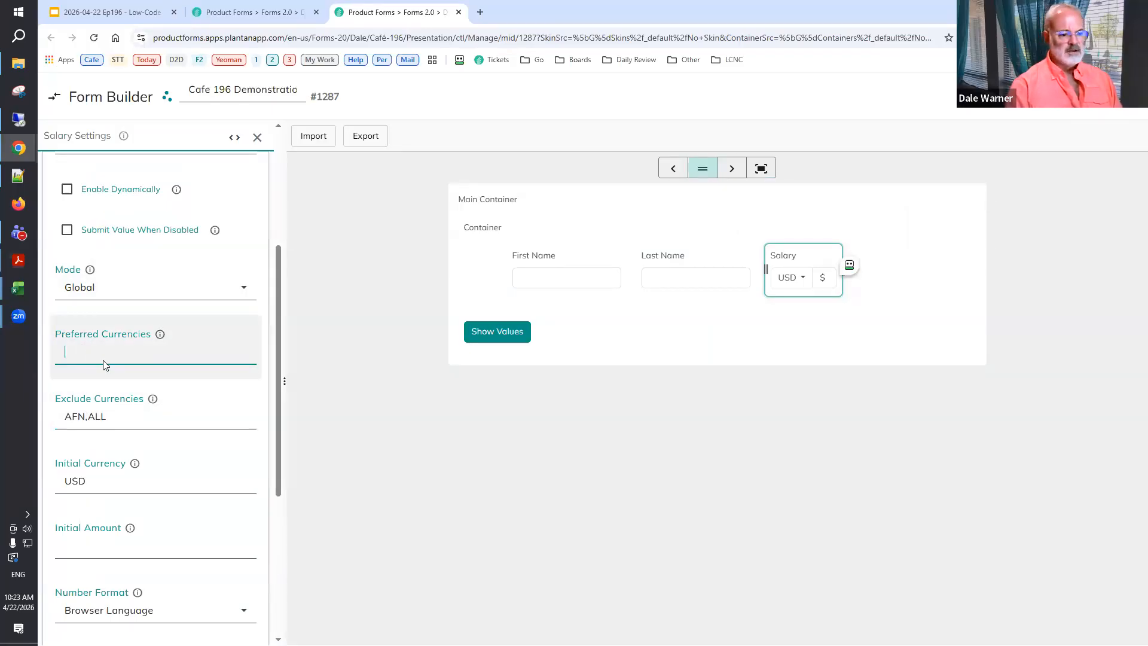
pyautogui.write('USD,EUR')
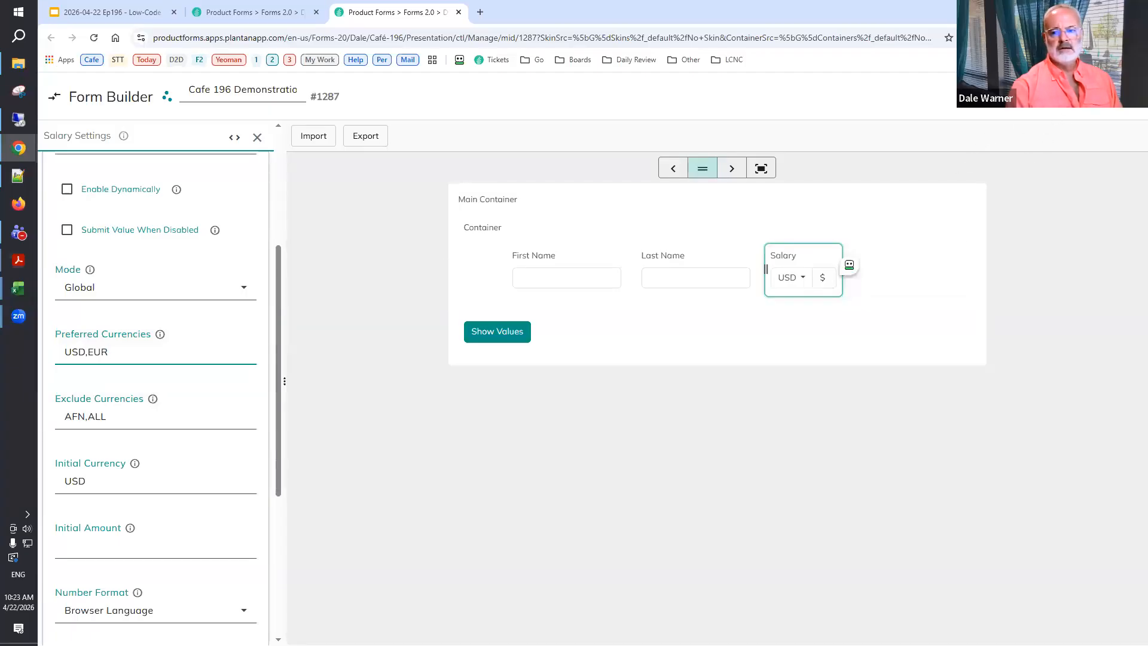
pyautogui.click(257, 137)
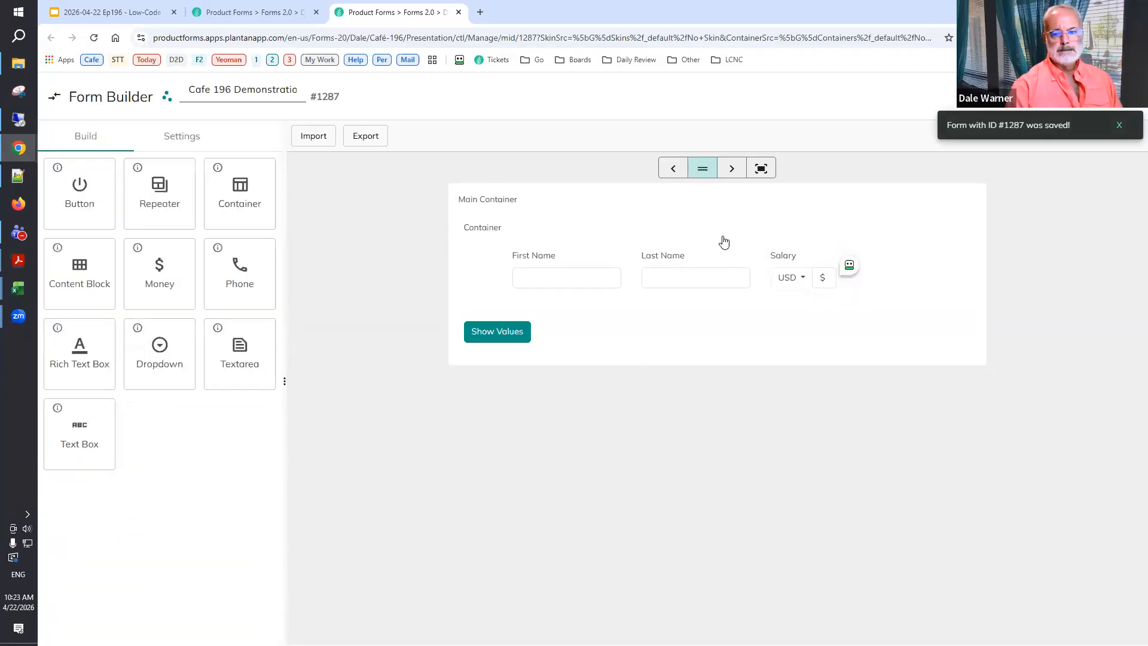
pyautogui.click(792, 262)
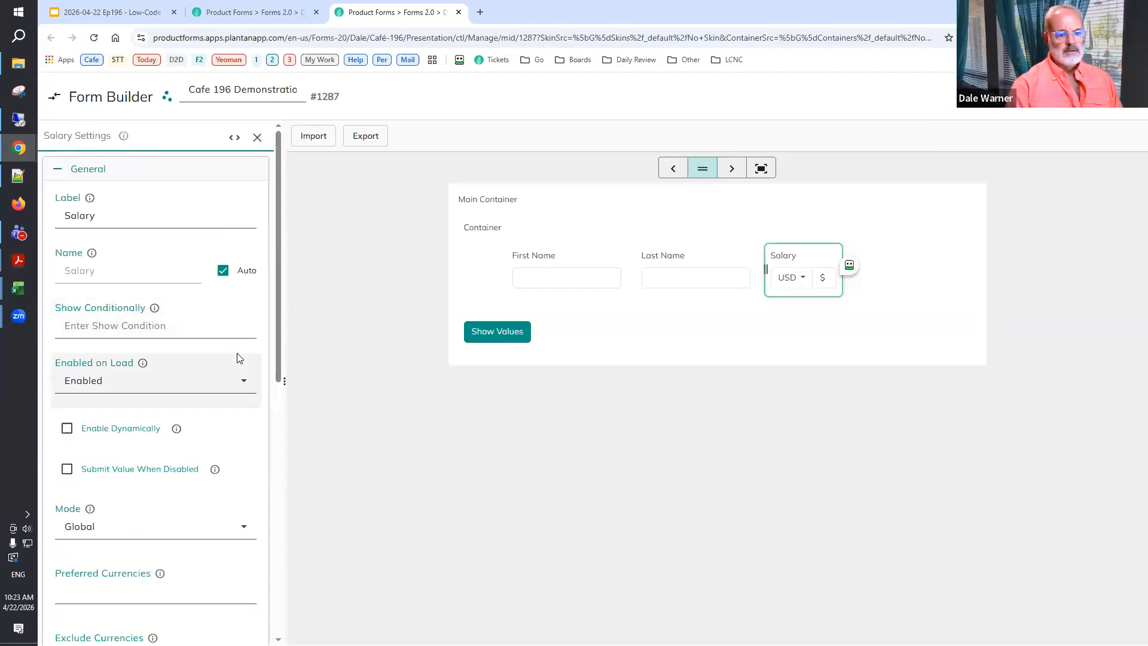
# Re-enter Salary's preferred currencies as USD,EUR, correcting a mistyped code.
pyautogui.scroll(-4, 200, 388)
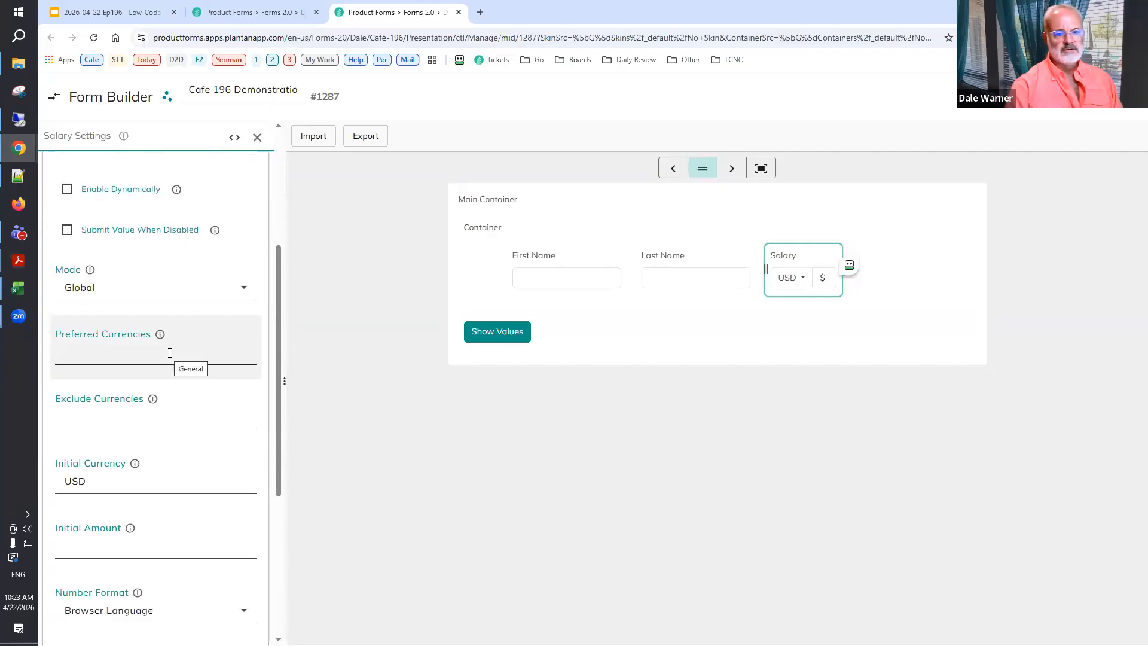
pyautogui.click(164, 359)
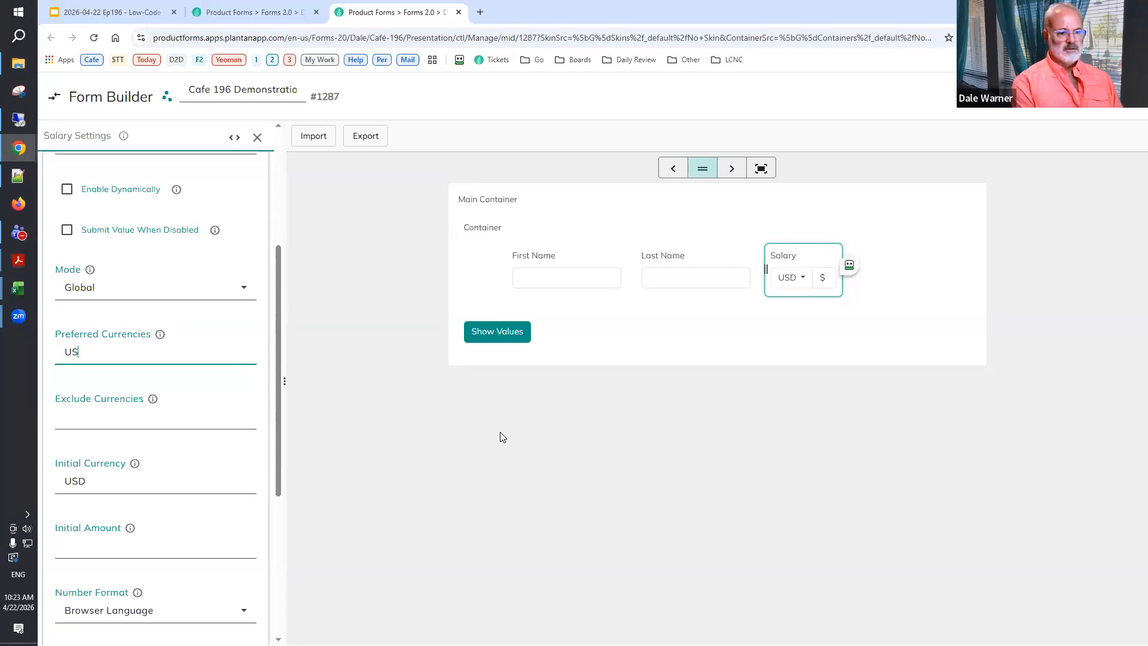
pyautogui.write('USR')
pyautogui.press('BackSpace')
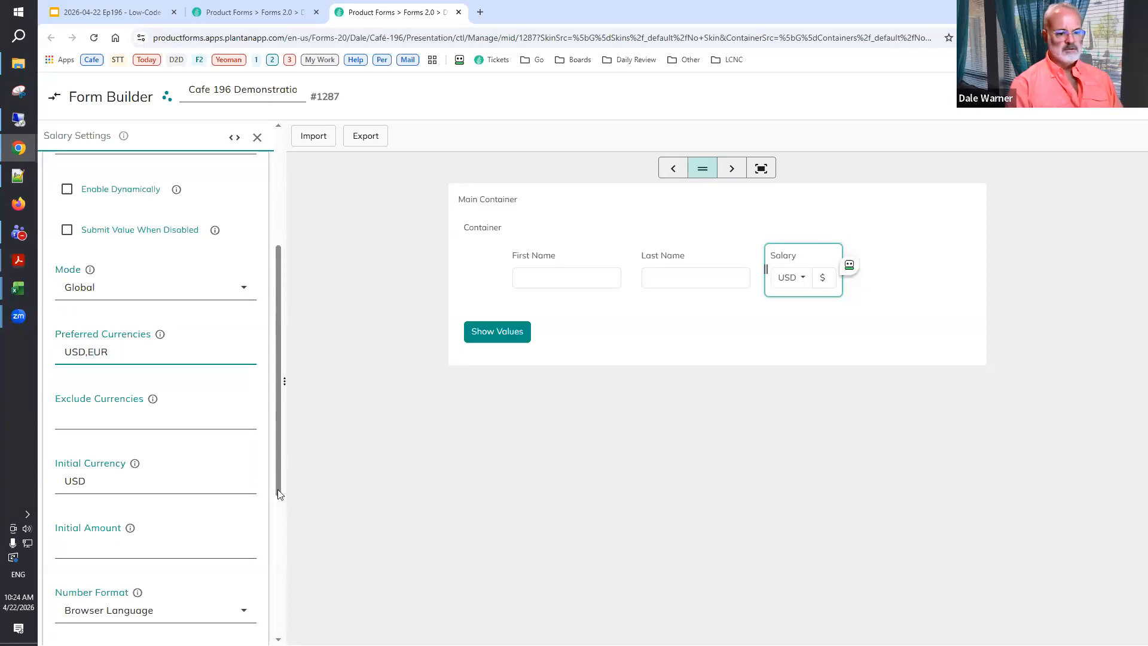
pyautogui.click(183, 421)
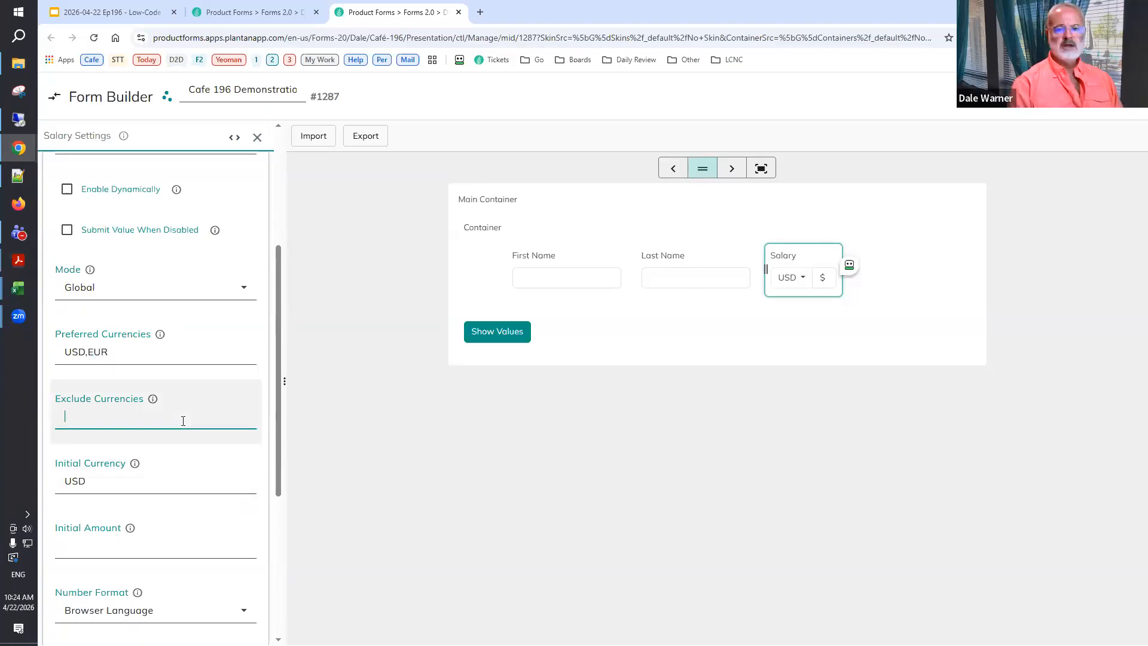
# Re-enter AFN,ALL as excluded currencies, save the form, and reload the live page.
pyautogui.click(236, 14)
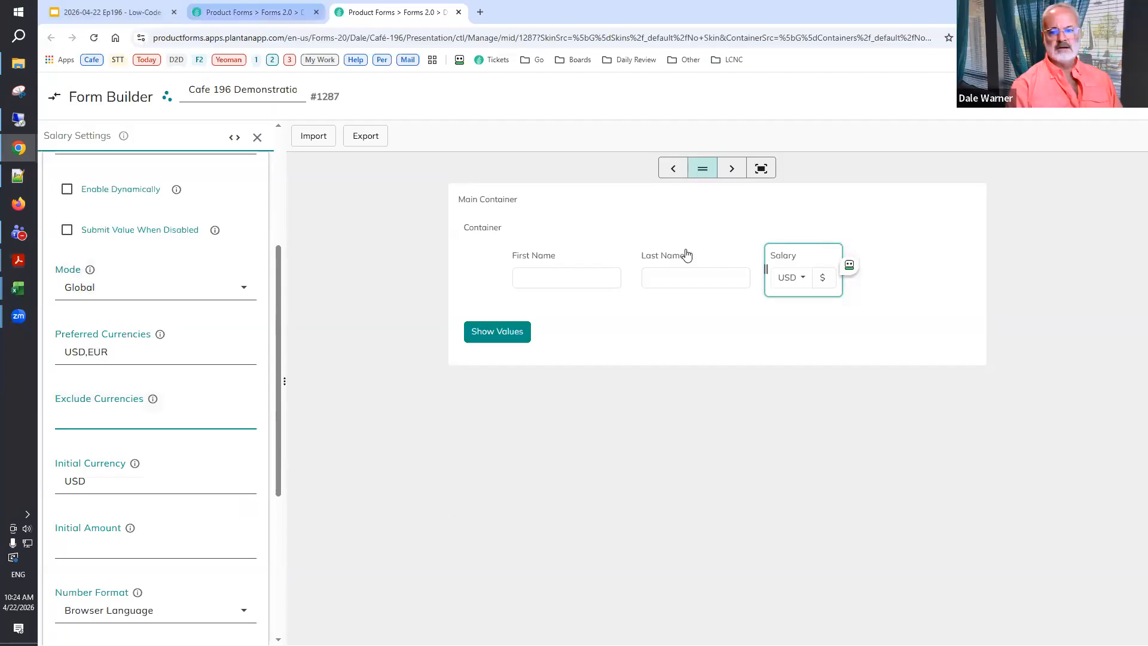
pyautogui.click(383, 13)
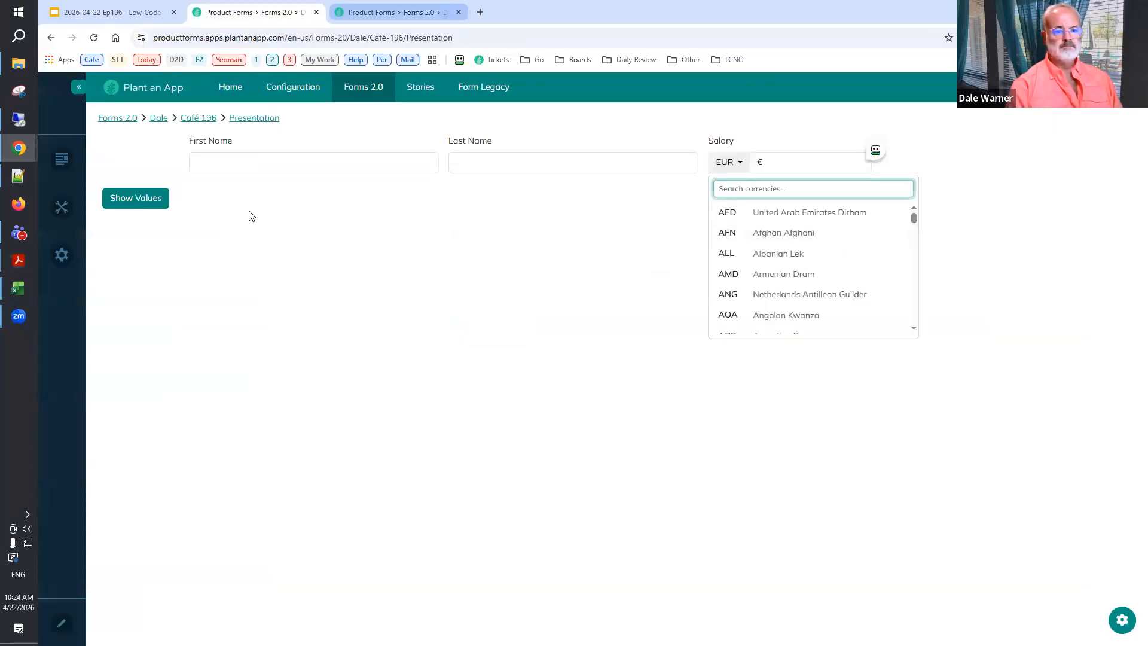
pyautogui.write('AFN,ALL')
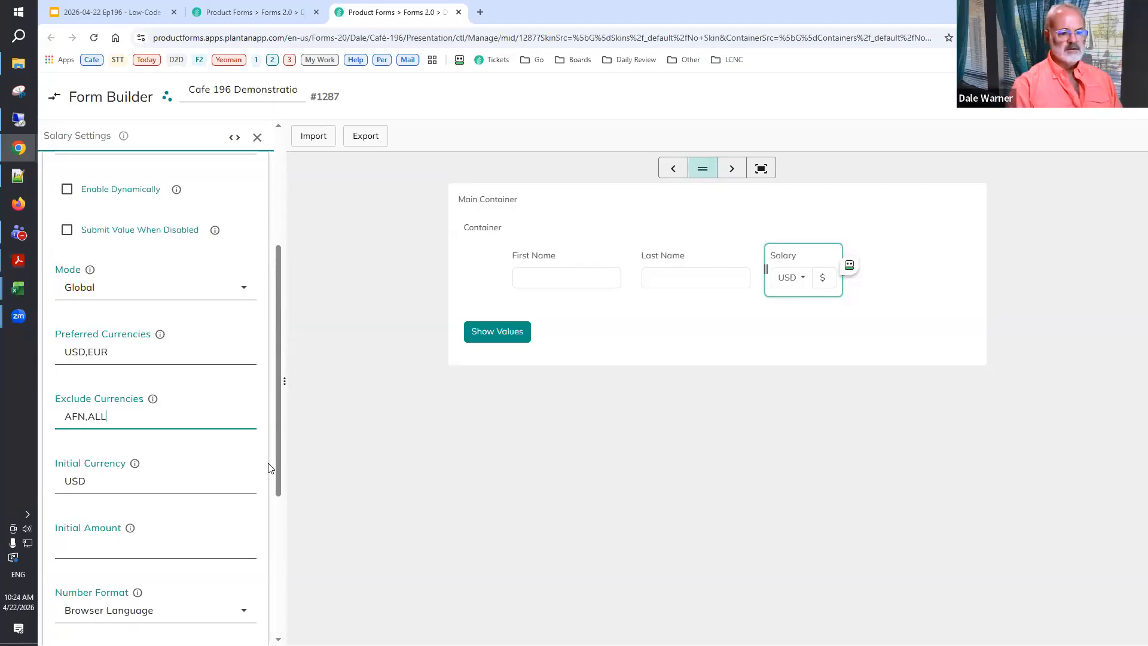
pyautogui.click(1125, 97)
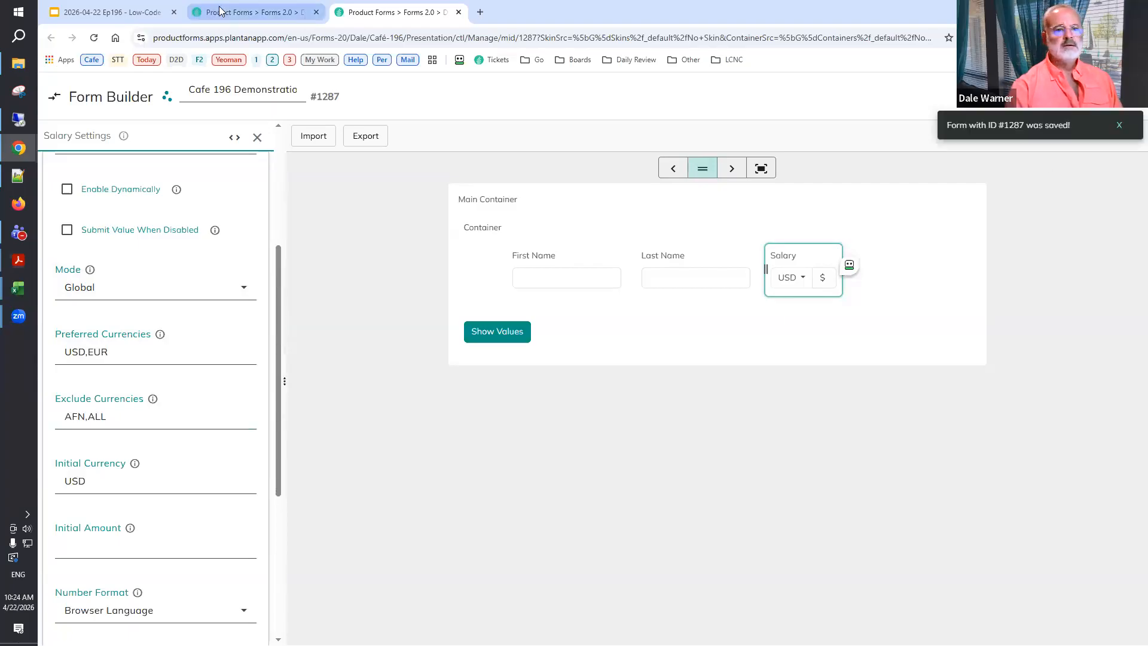
pyautogui.click(220, 11)
pyautogui.click(94, 37)
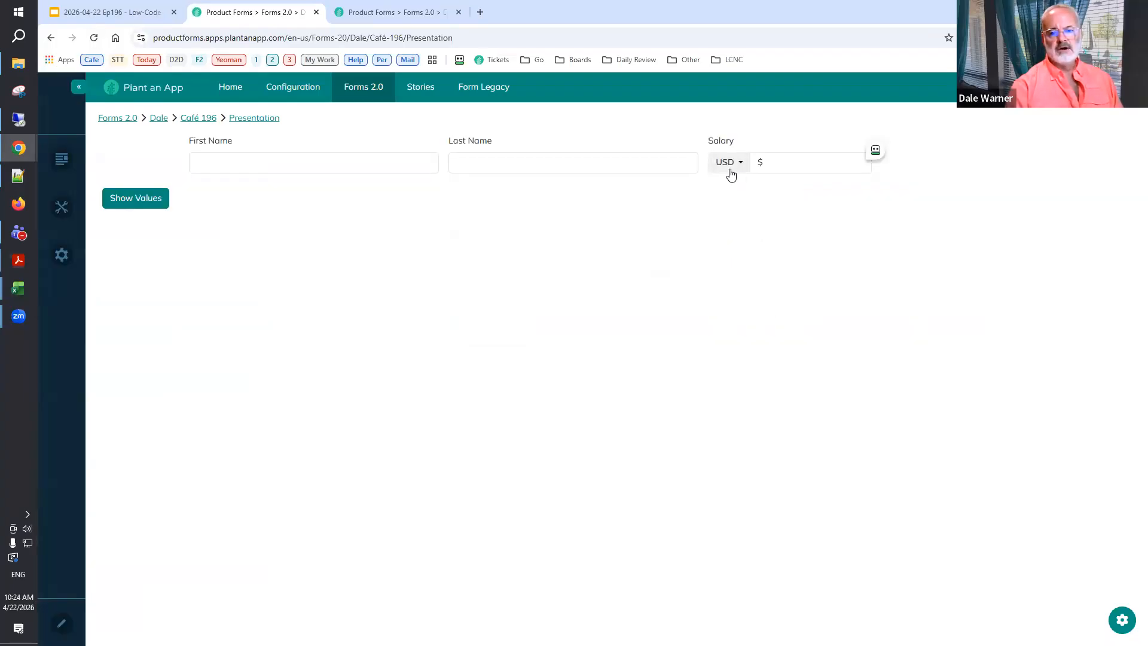
# Confirm the live Salary currency list starts with USD, EUR and omits AFN, ALL.
pyautogui.click(731, 173)
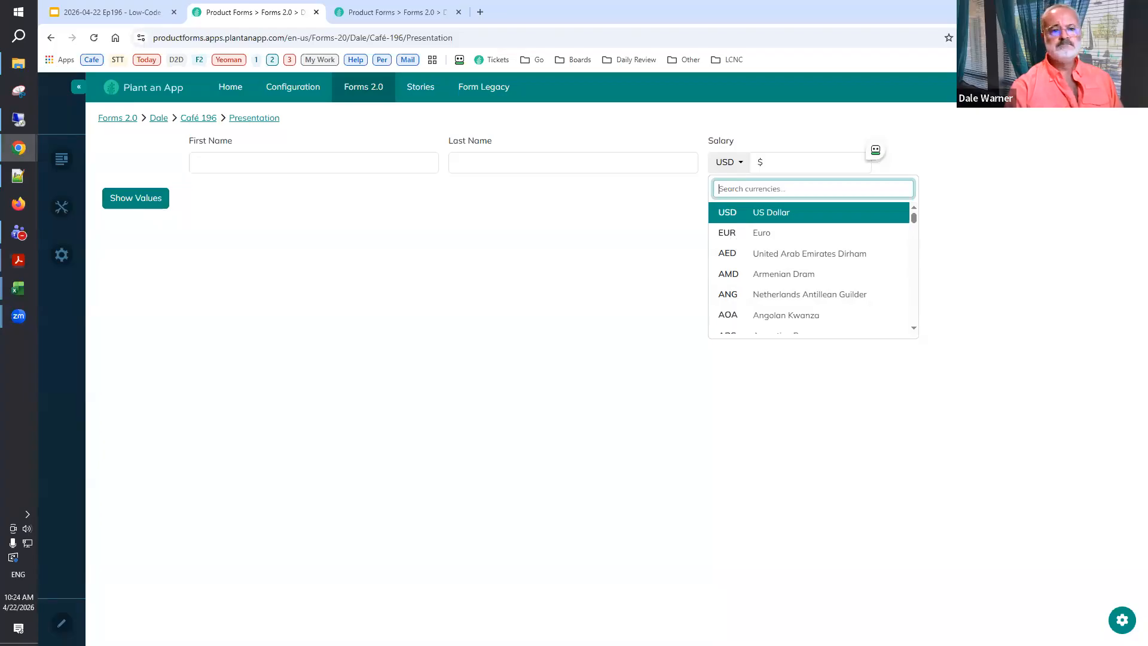
pyautogui.click(383, 12)
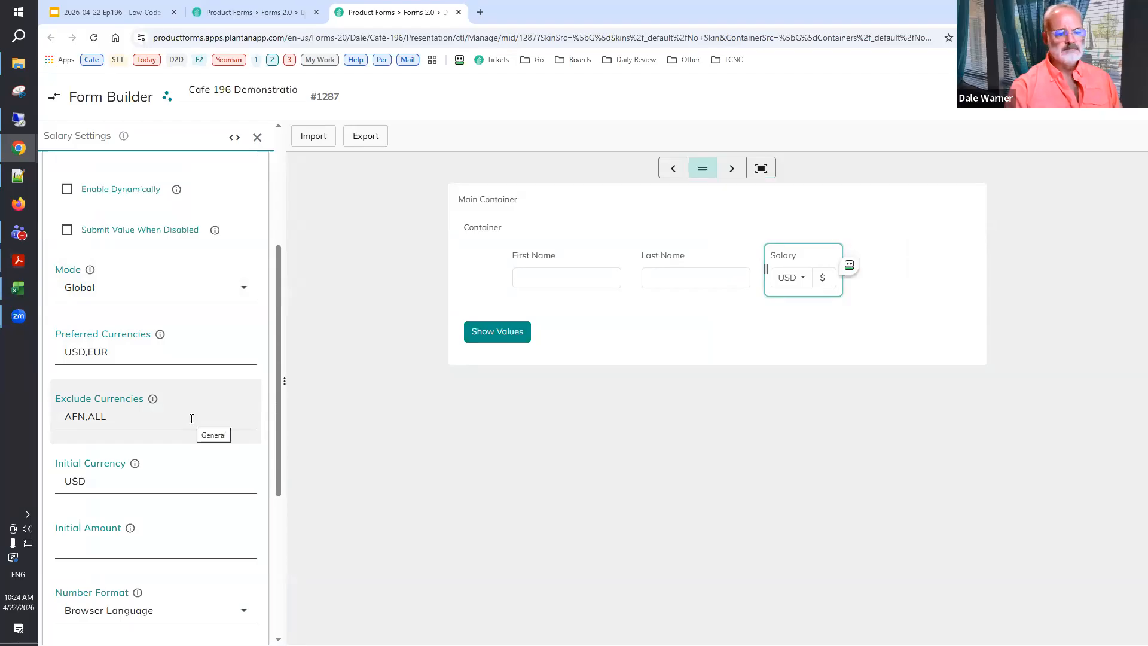
# Set Salary's Number Format to Portal/System Language and close the settings.
pyautogui.scroll(-3, 192, 418)
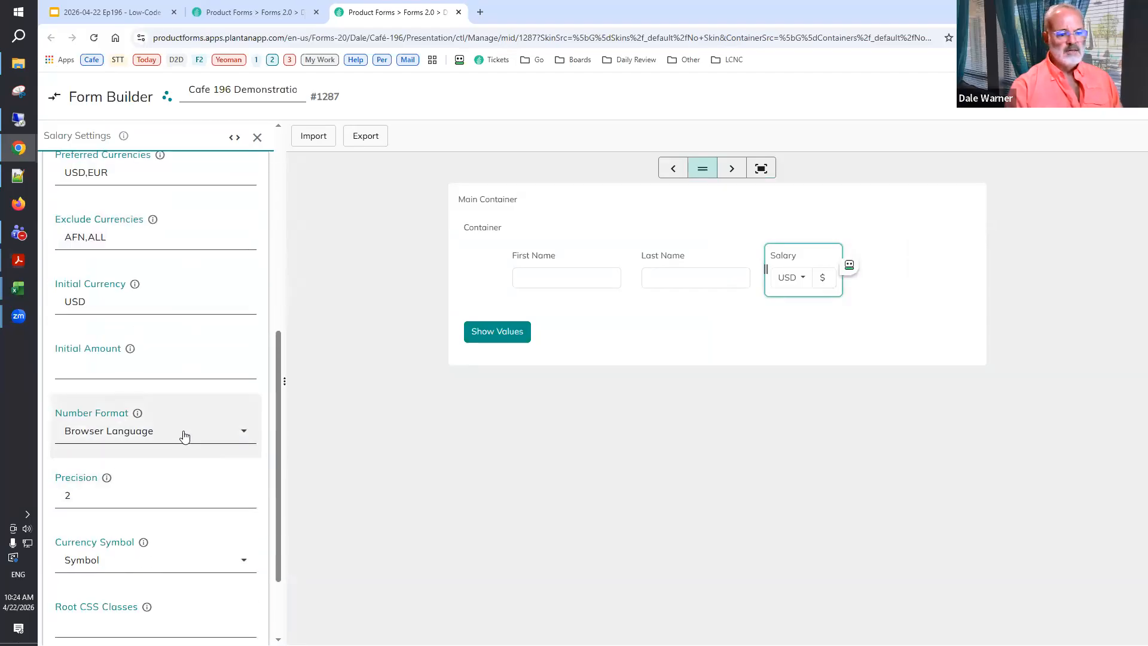
pyautogui.scroll(-1, 157, 394)
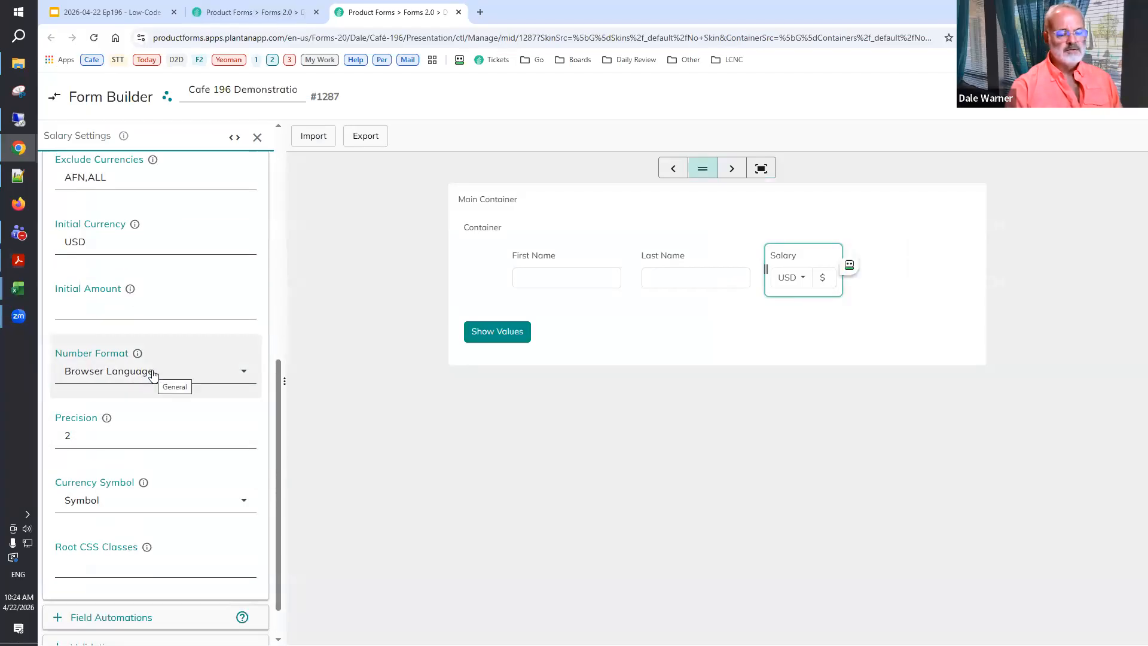
pyautogui.click(153, 373)
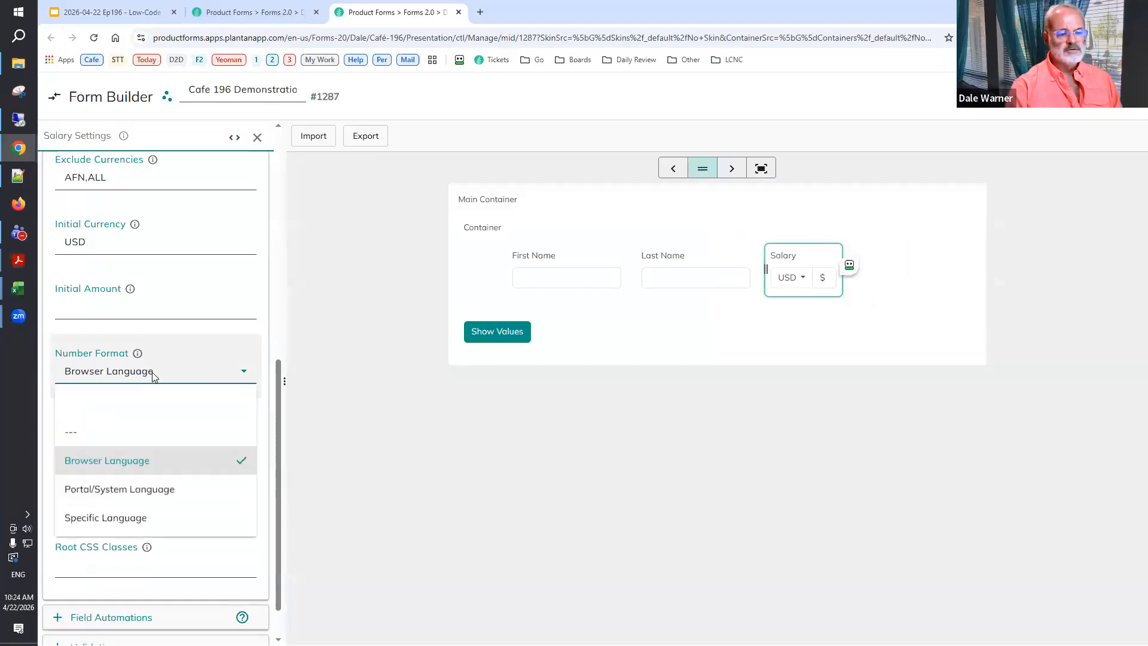
pyautogui.click(135, 490)
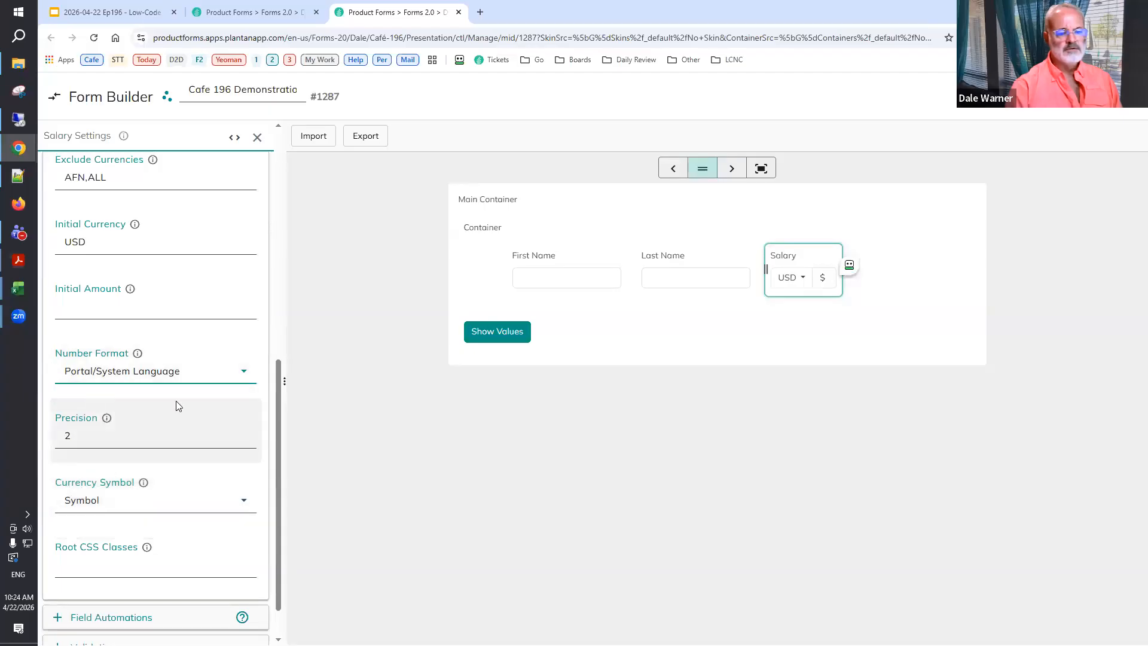
pyautogui.click(257, 137)
# Reapply the Portal/System Language number format to Salary and save the form with Ctrl+S.
pyautogui.click(783, 256)
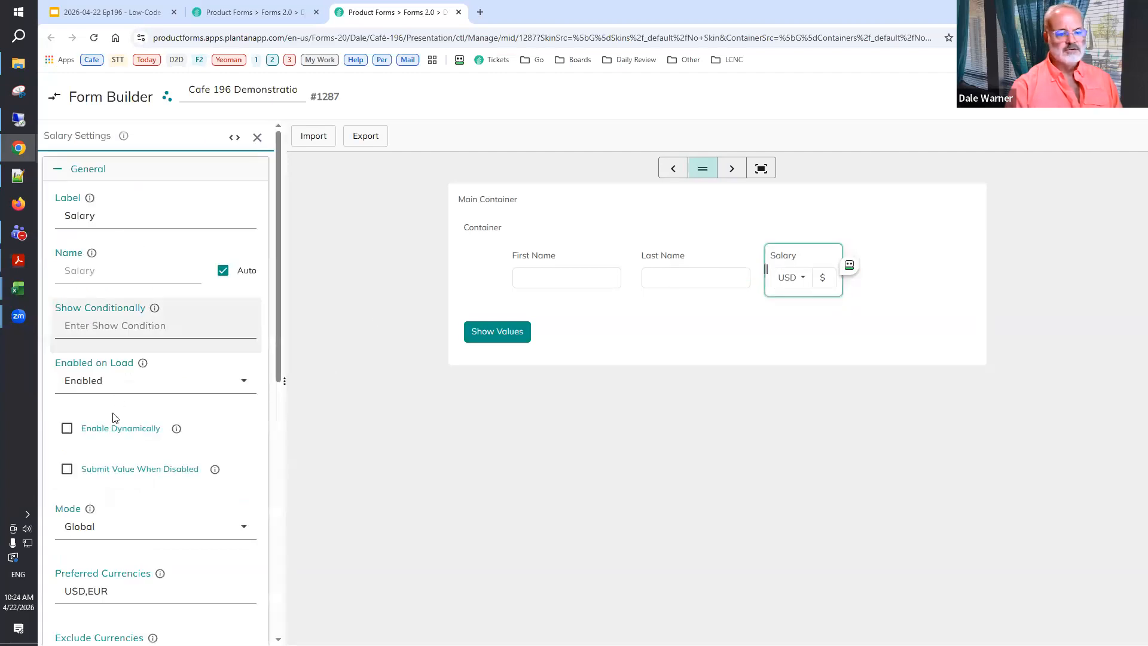
pyautogui.scroll(-5, 113, 414)
pyautogui.scroll(-3, 122, 396)
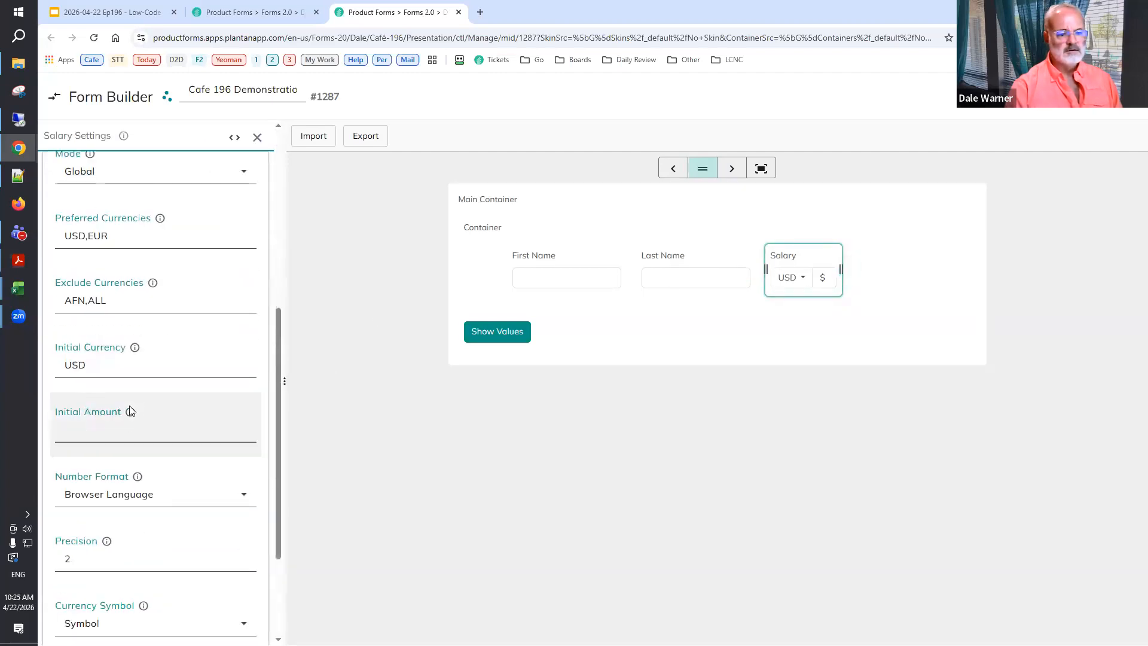
pyautogui.click(133, 376)
pyautogui.click(120, 490)
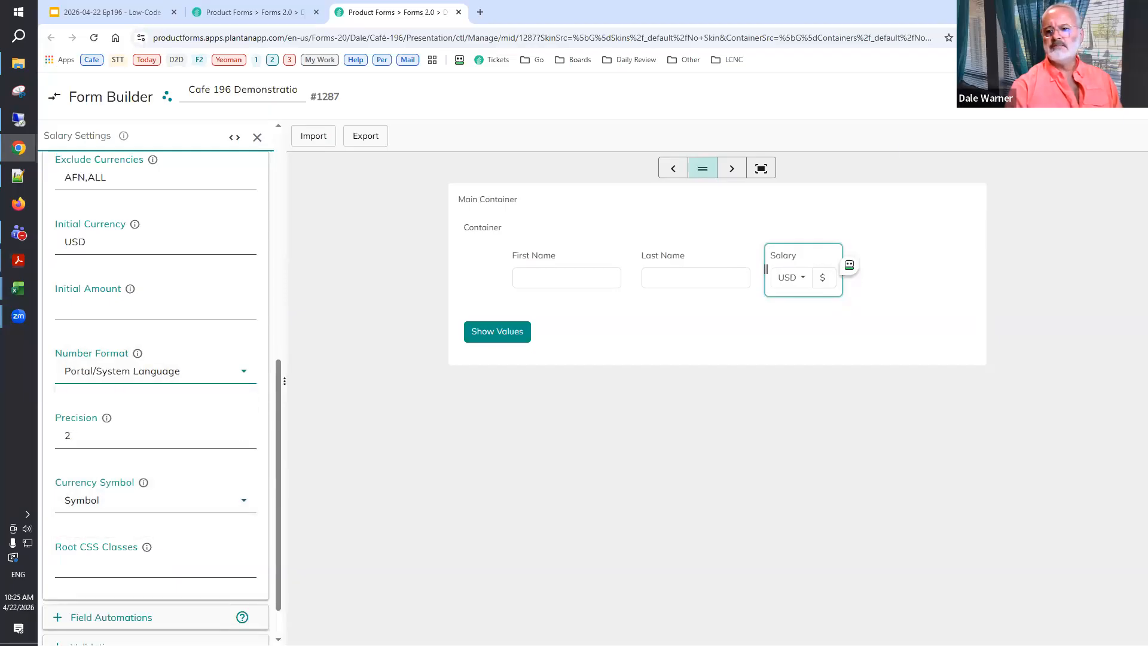
pyautogui.hotkey('ctrl', 's')
pyautogui.click(255, 12)
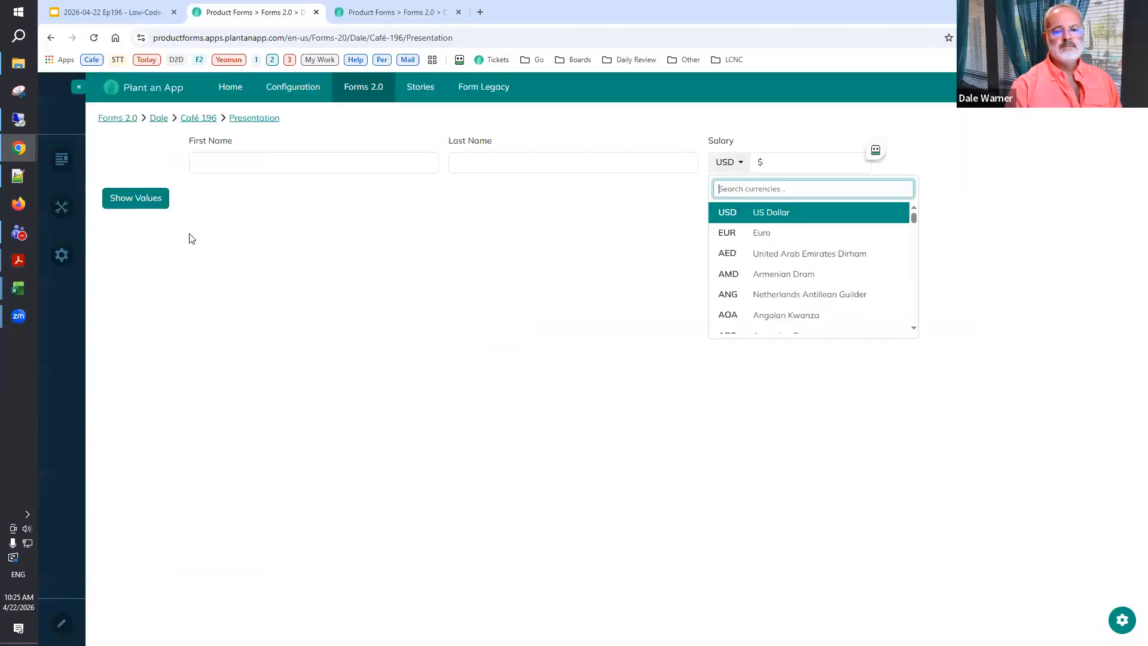
# Reload the live form and enter 123456.78 as Salary, displayed as $123,456.78.
pyautogui.click(94, 38)
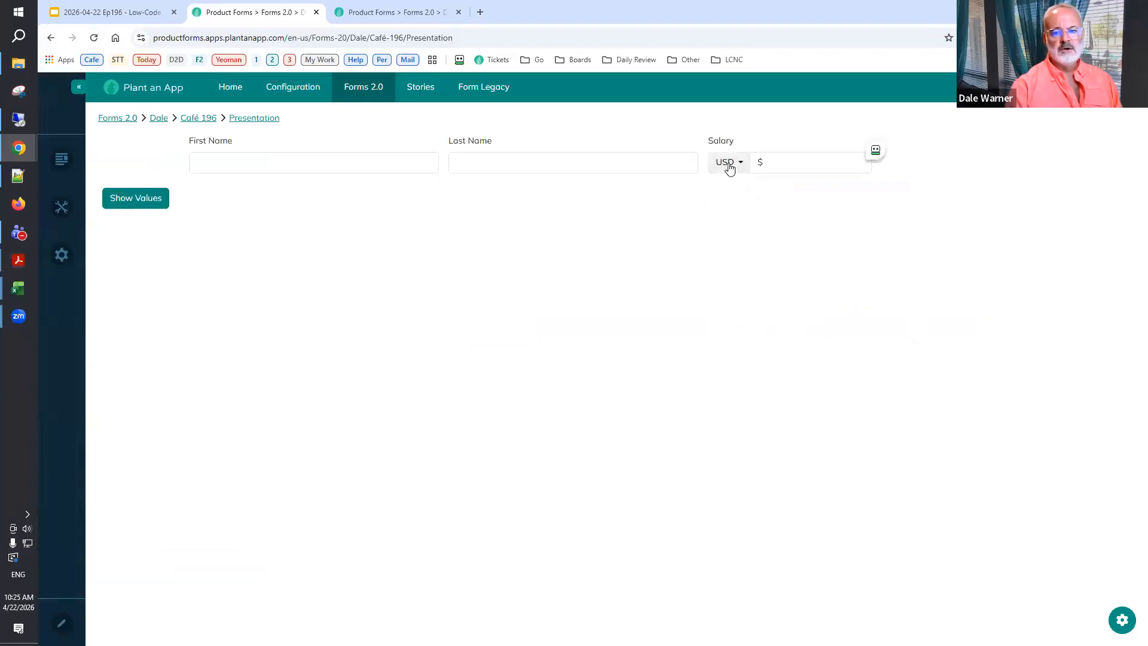
pyautogui.click(795, 164)
pyautogui.write('123456.78')
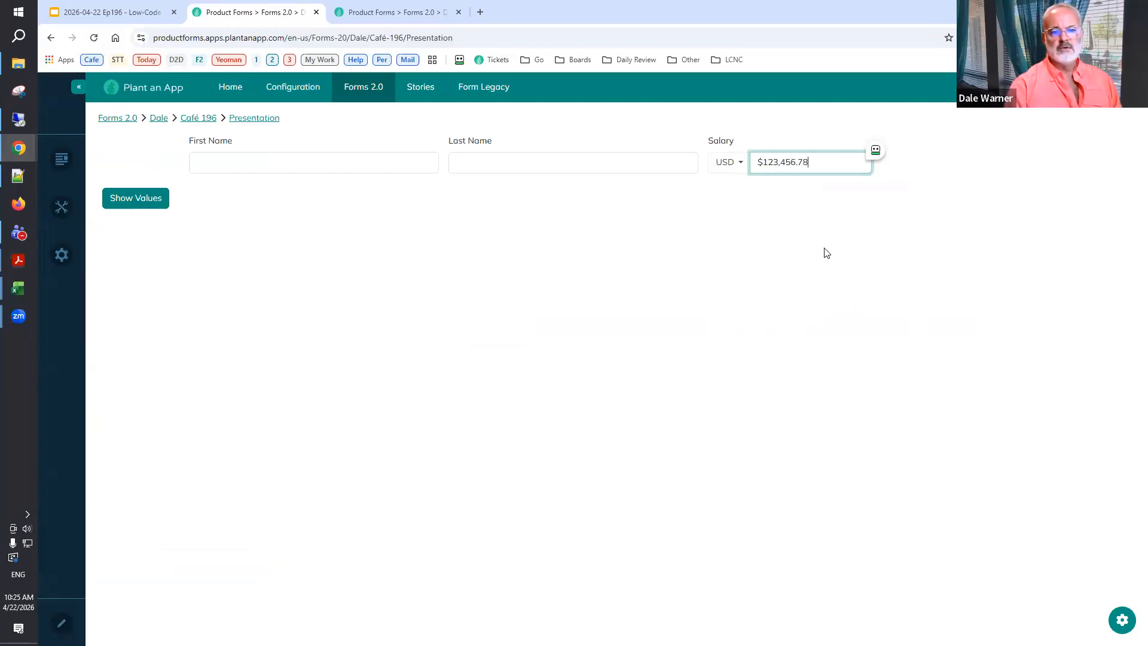
pyautogui.moveTo(288, 38); pyautogui.dragTo(309, 38)
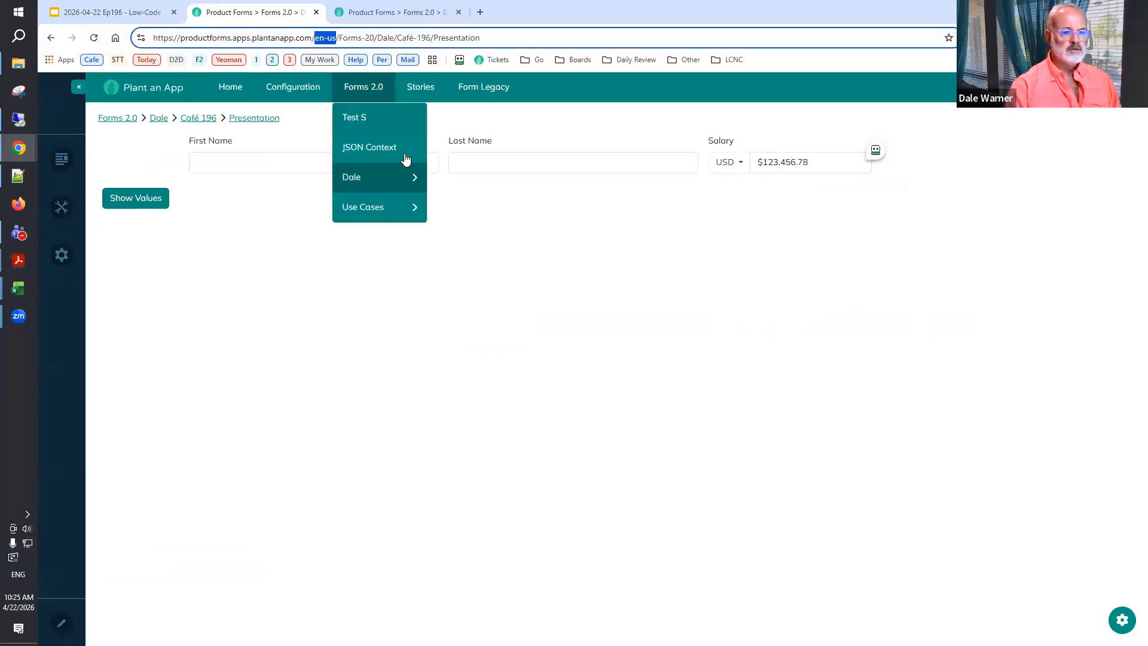
# Load the form under the ro-ro locale and enter 123.456,78 as the Salary amount.
pyautogui.write('ro-ro')
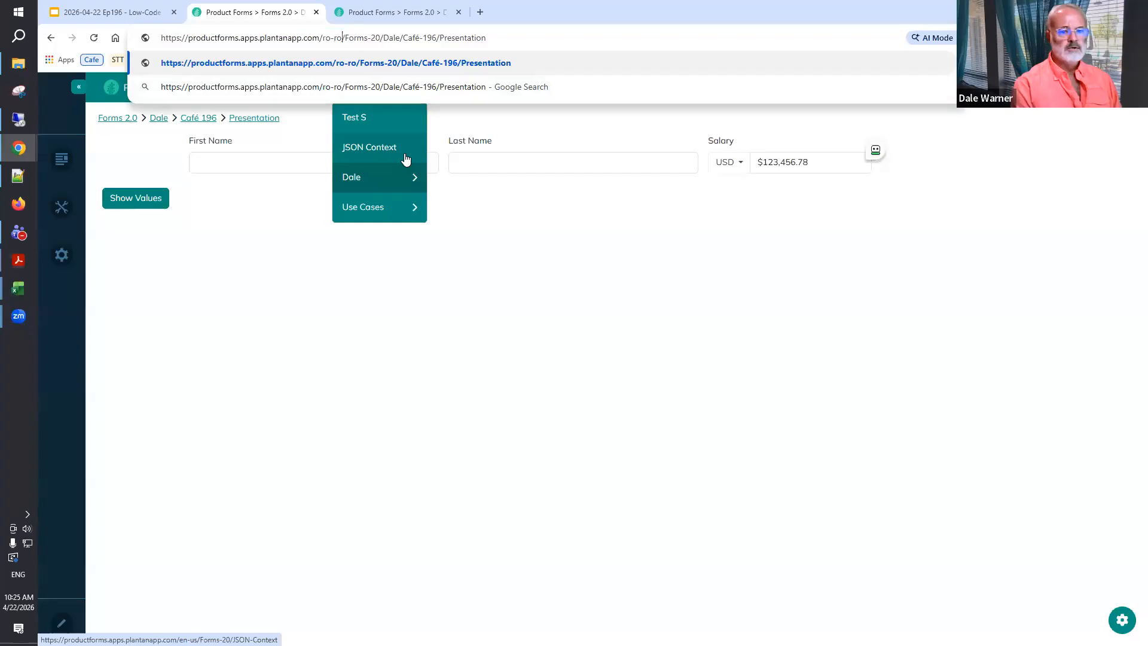
pyautogui.press('Return')
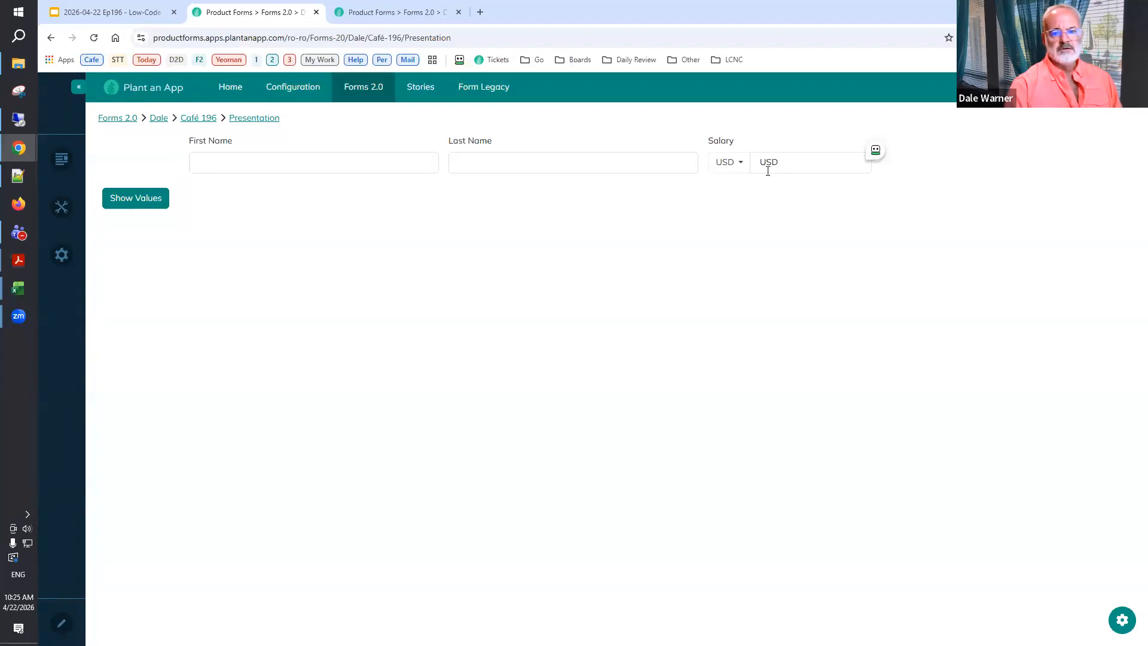
pyautogui.click(794, 163)
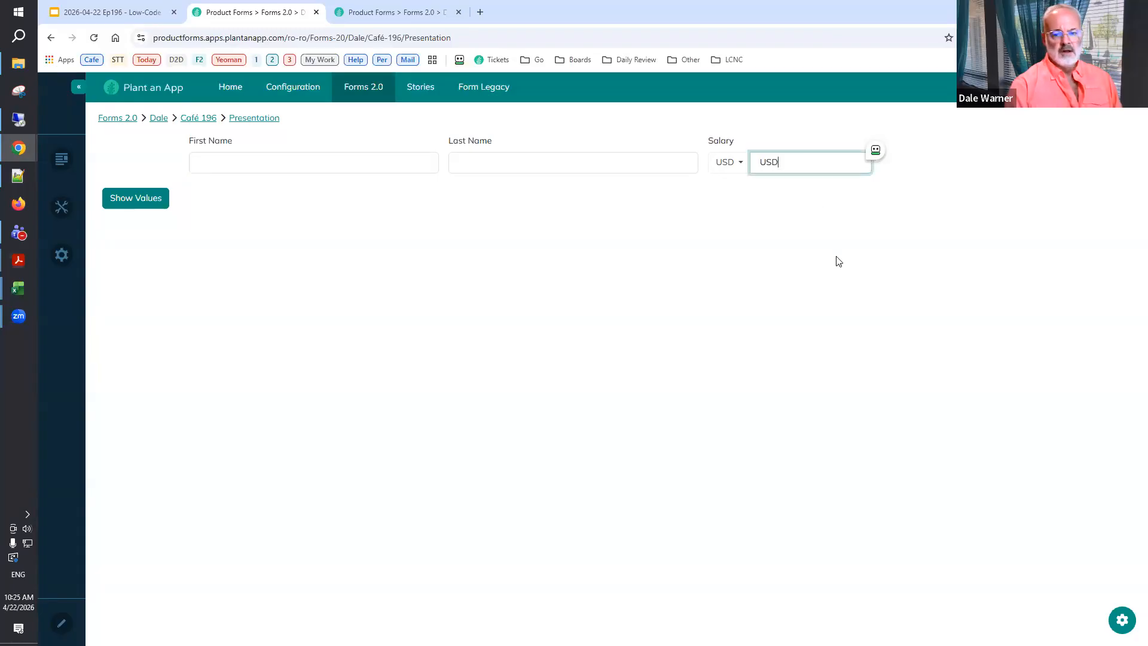
pyautogui.write('123.456 ')
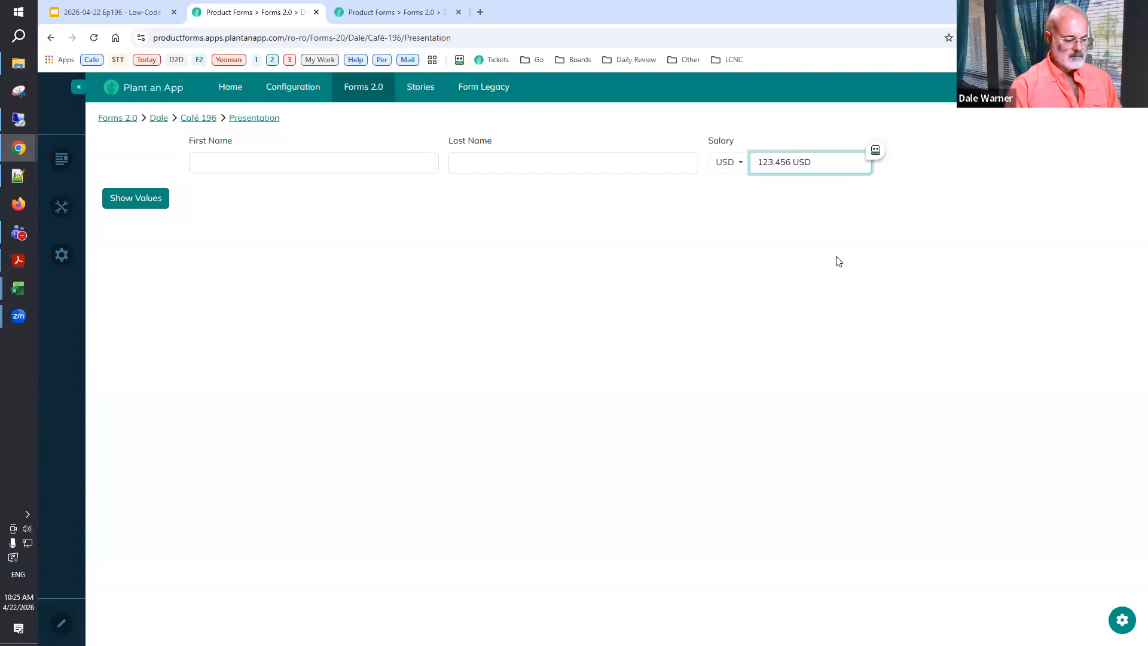
pyautogui.write(',78')
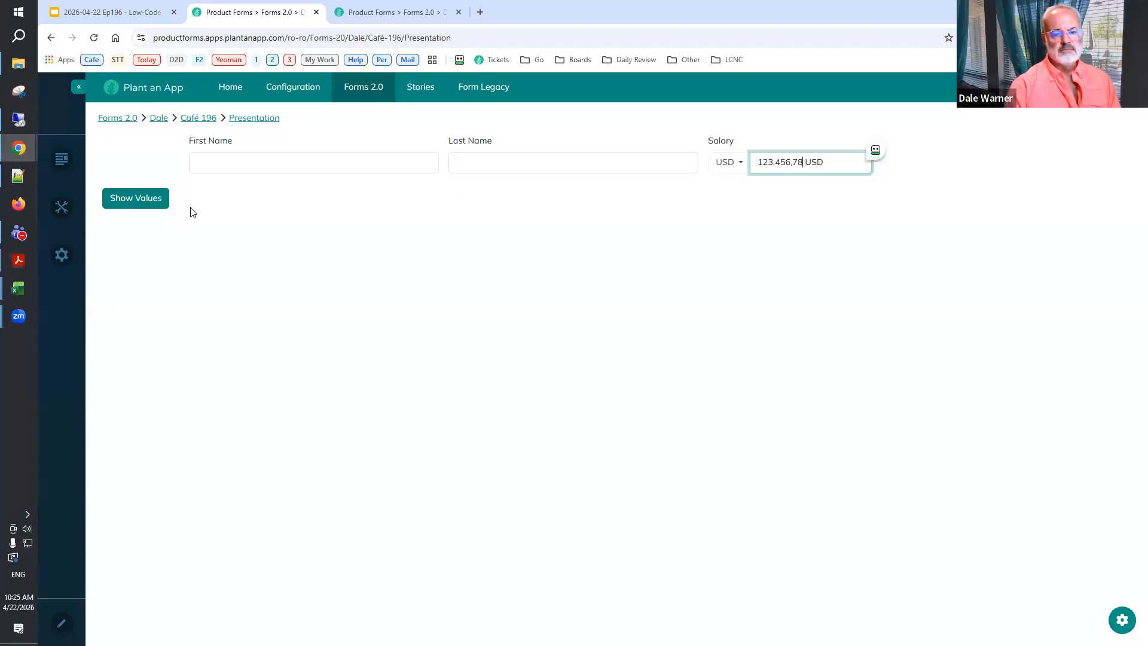
pyautogui.click(147, 205)
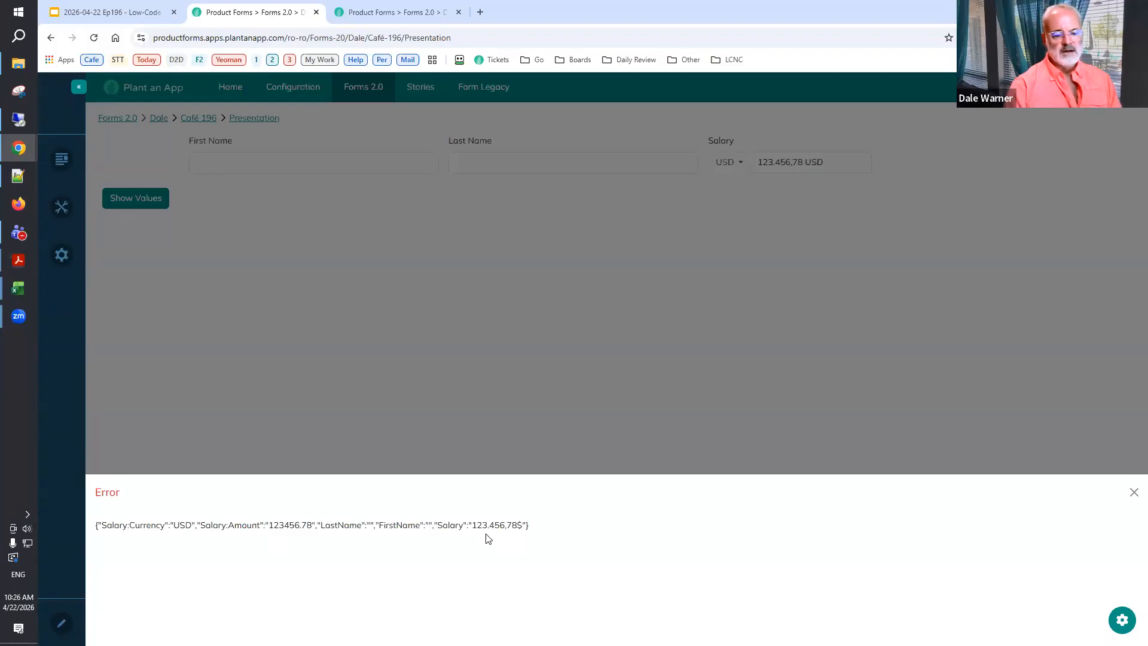
pyautogui.moveTo(271, 525); pyautogui.dragTo(312, 525)
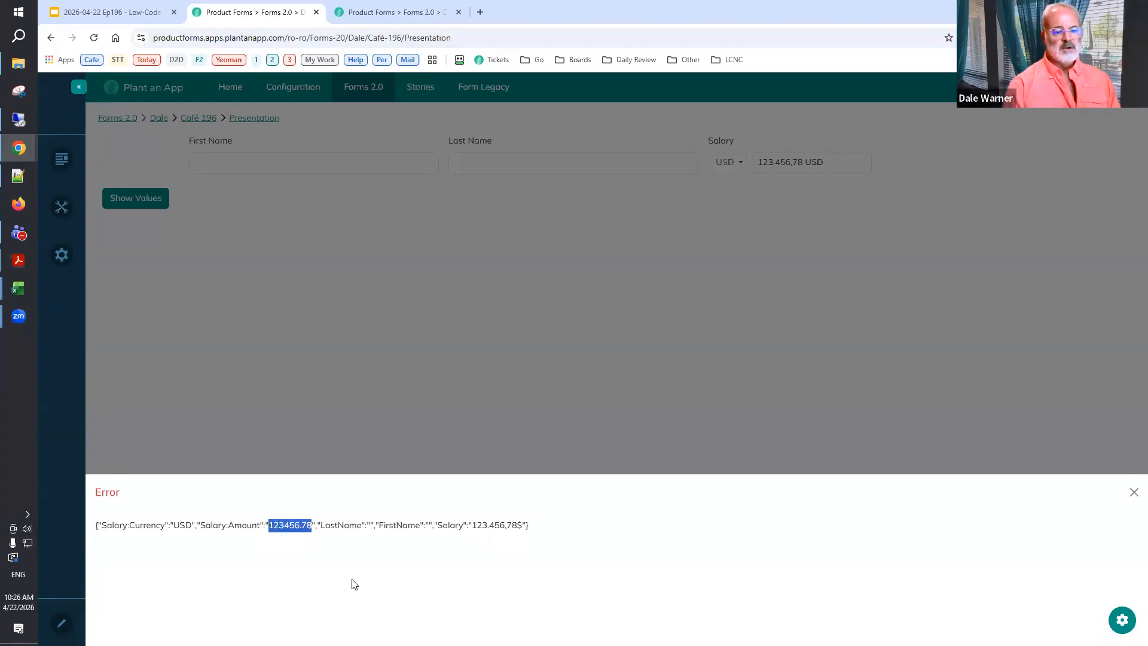
pyautogui.tripleClick(182, 525)
pyautogui.click(408, 416)
pyautogui.click(724, 162)
pyautogui.click(682, 285)
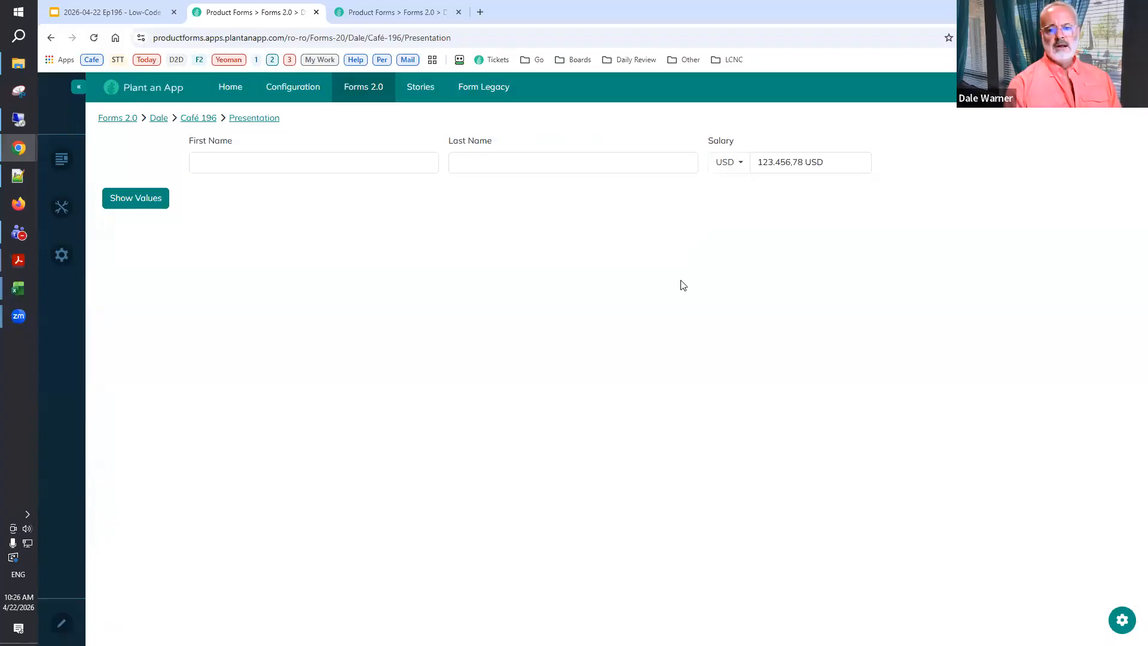
pyautogui.click(418, 15)
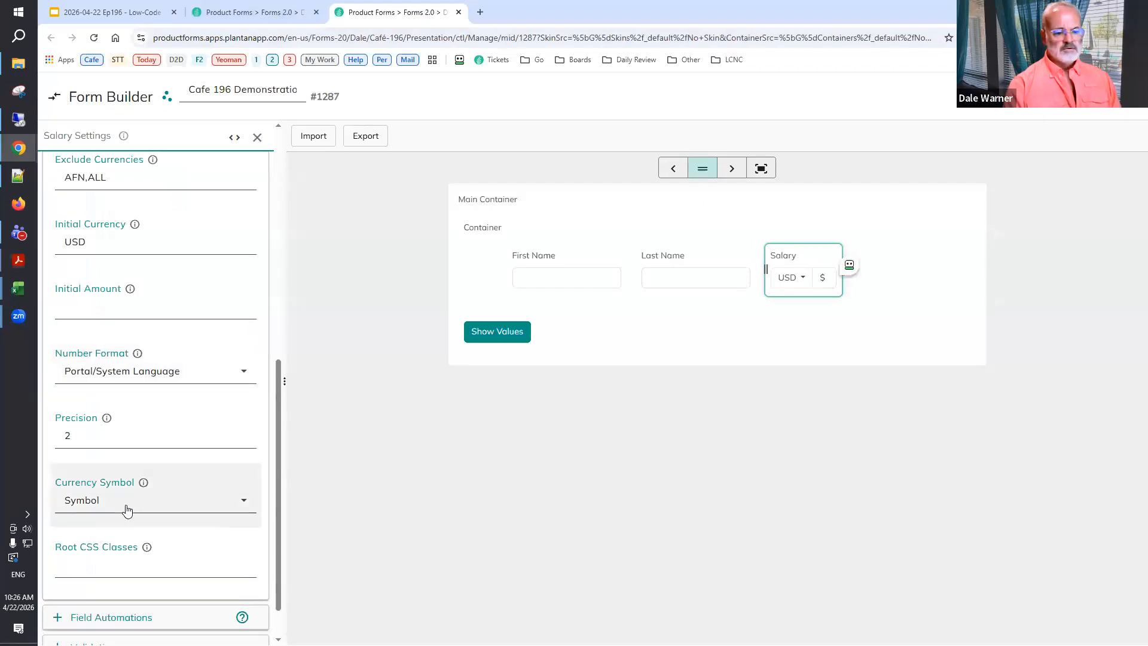
pyautogui.click(126, 509)
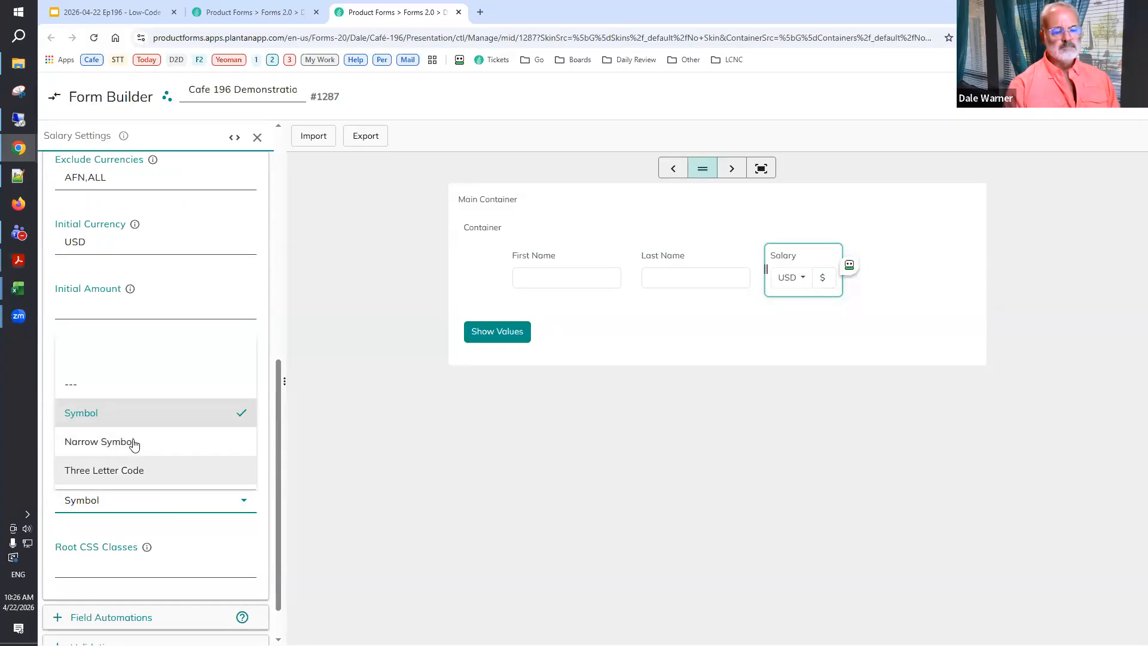
pyautogui.click(368, 486)
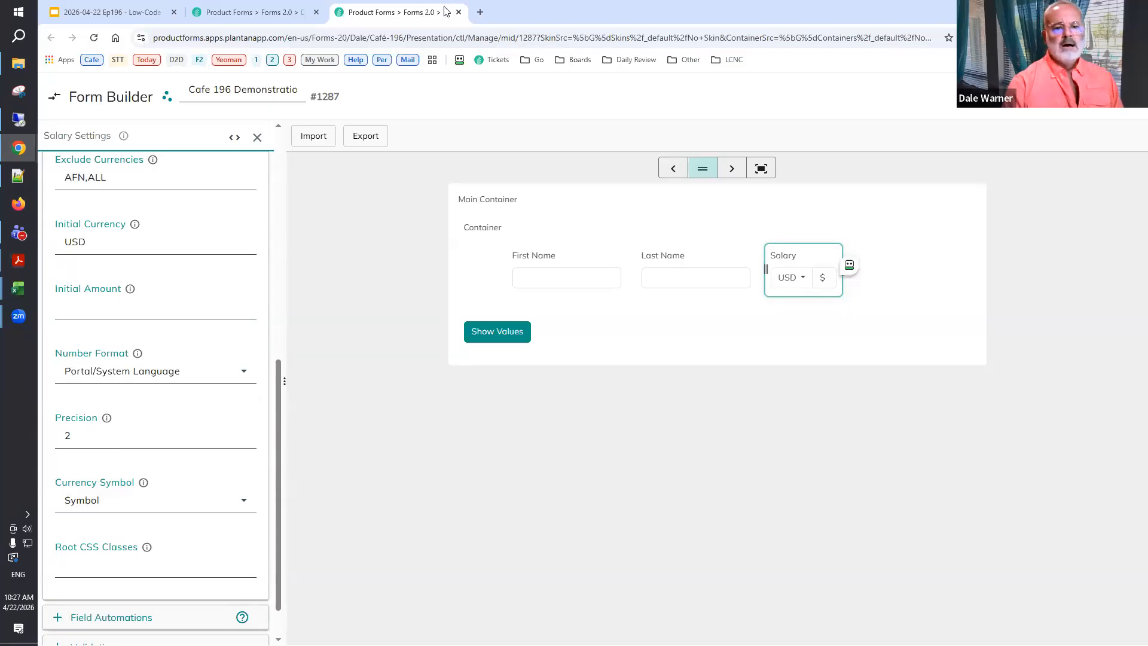
pyautogui.click(265, 12)
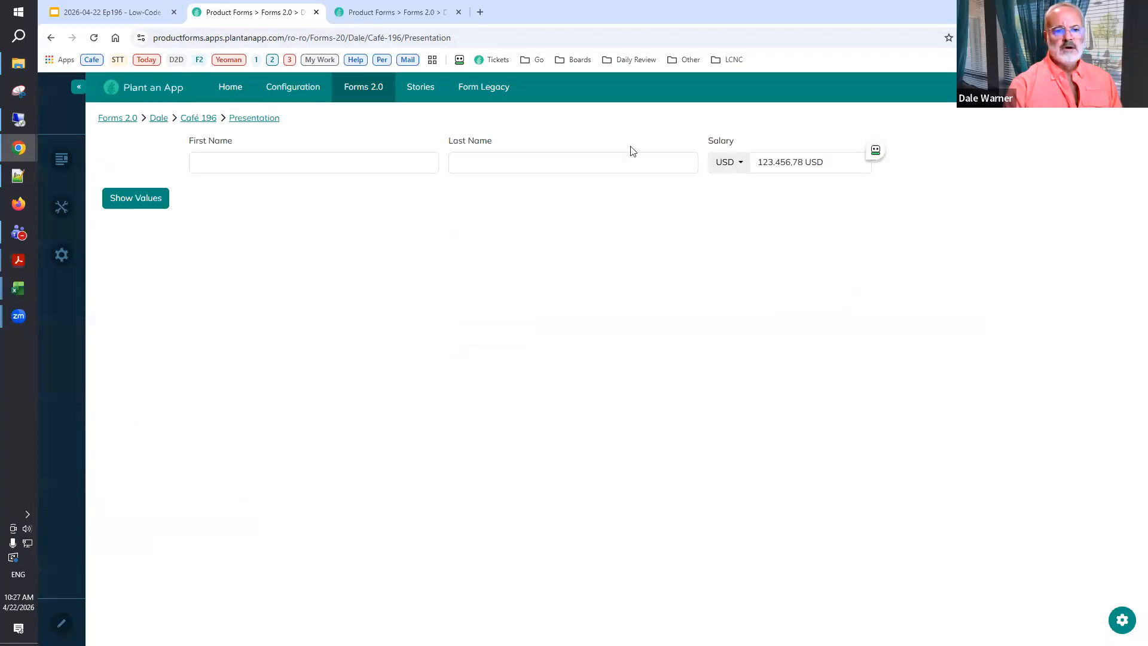
pyautogui.click(101, 14)
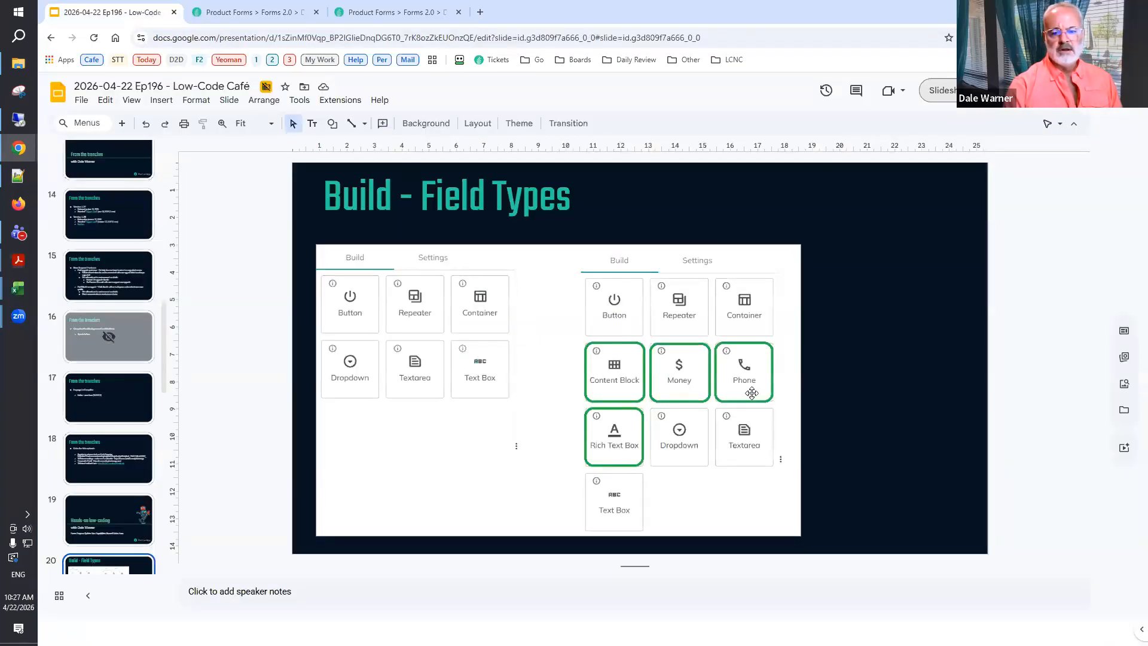
# Back in the form builder, add a Phone field to the container after Salary.
pyautogui.click(371, 12)
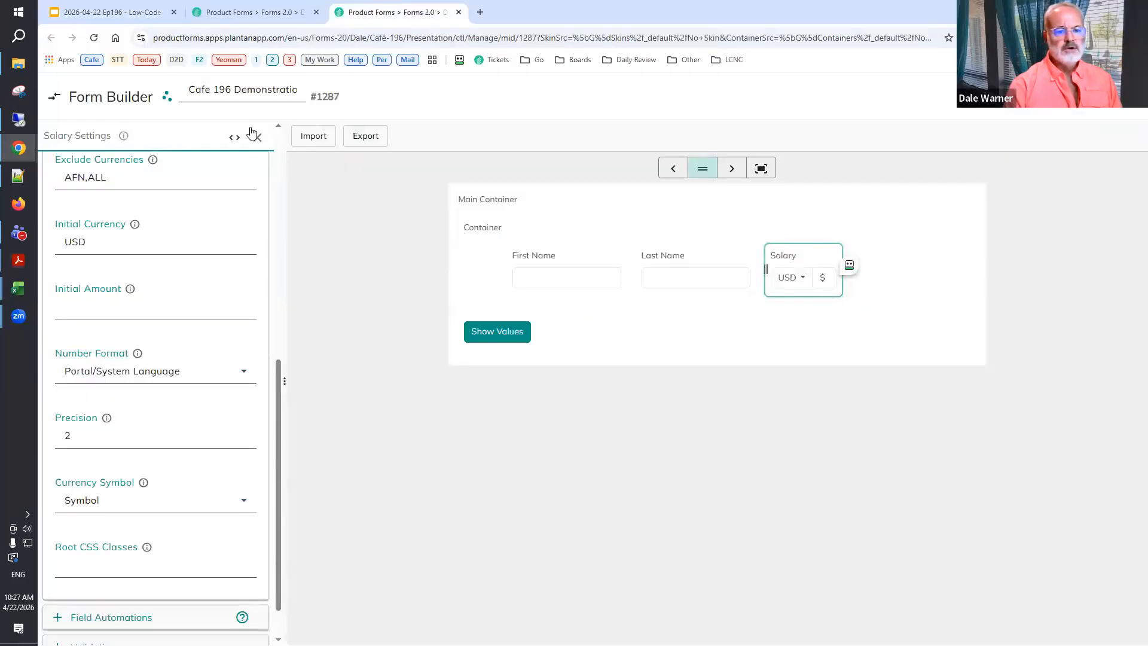
pyautogui.press('Escape')
pyautogui.moveTo(267, 277)
pyautogui.mouseDown()
pyautogui.moveTo(942, 310)
pyautogui.moveTo(888, 286)
pyautogui.moveTo(903, 323)
pyautogui.mouseUp()
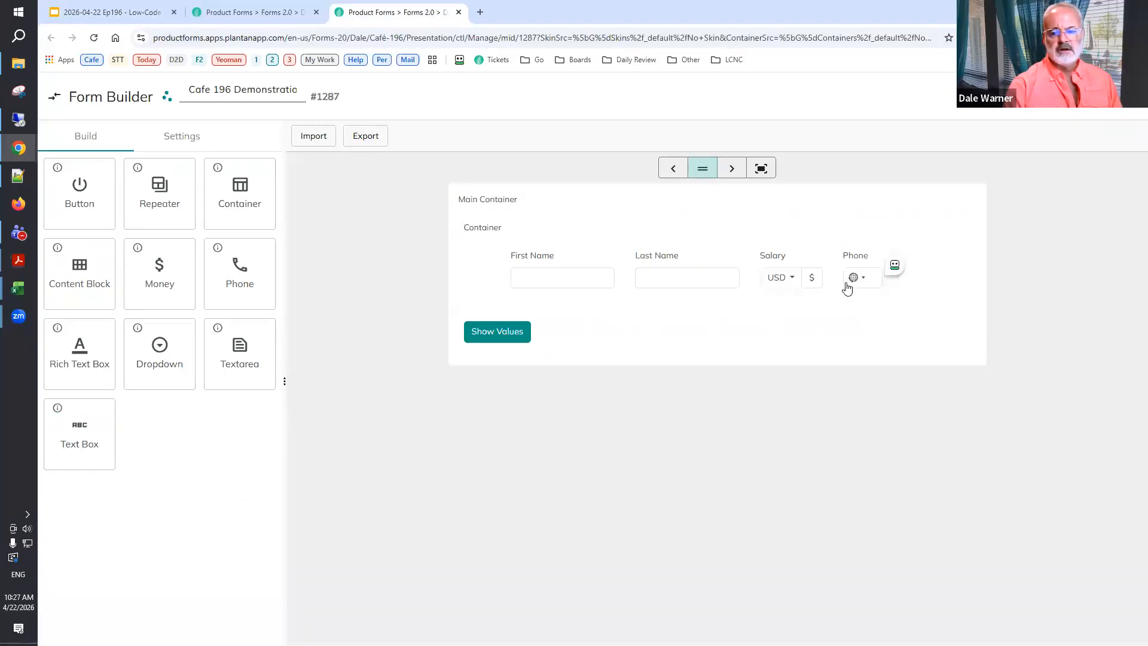
# Relabel the new Phone field as MainPhone.
pyautogui.click(857, 264)
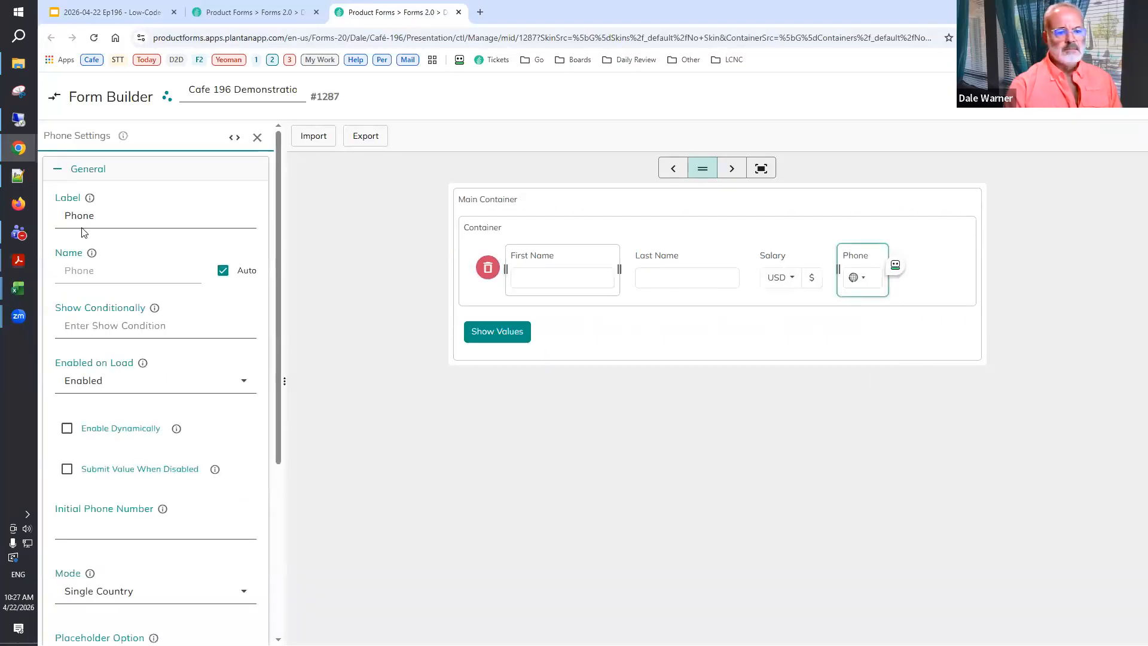
pyautogui.click(111, 216)
pyautogui.hotkey('ctrl', 'a')
pyautogui.write('MainP')
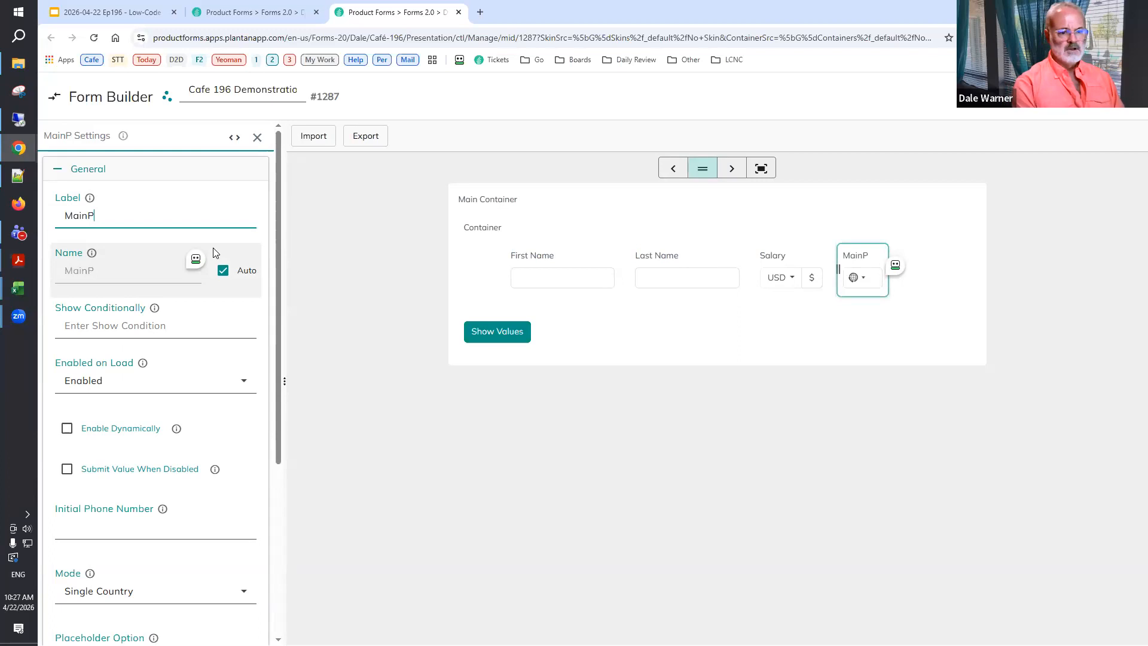
pyautogui.write('hone')
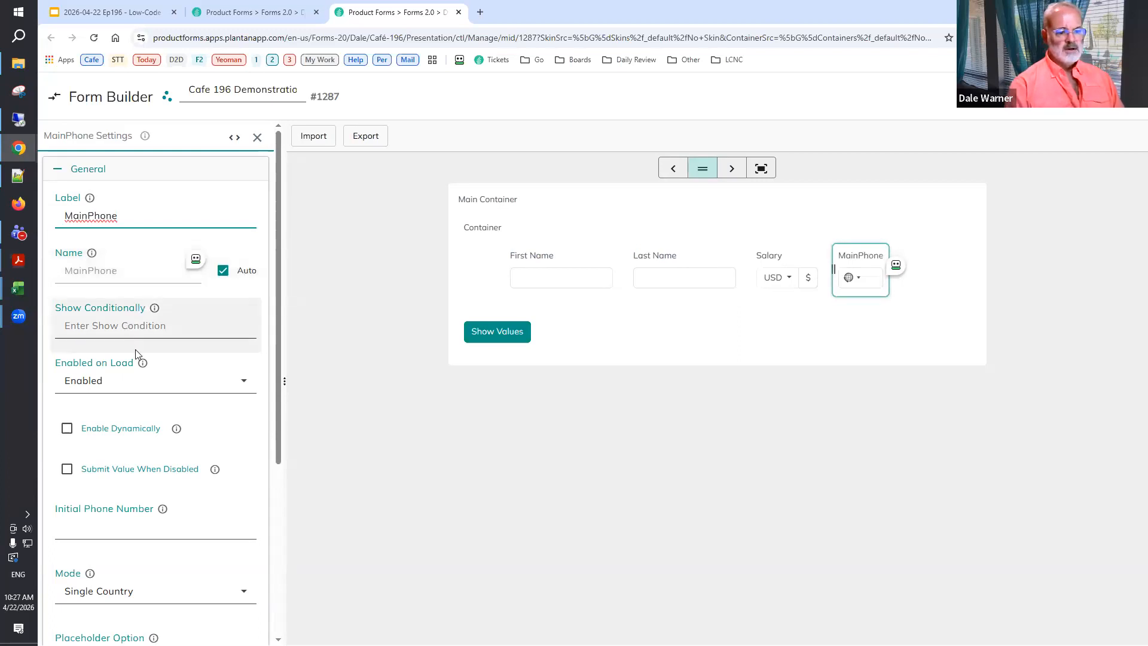
# Keep MainPhone in Single Country mode and set its country to United States.
pyautogui.scroll(-5, 136, 359)
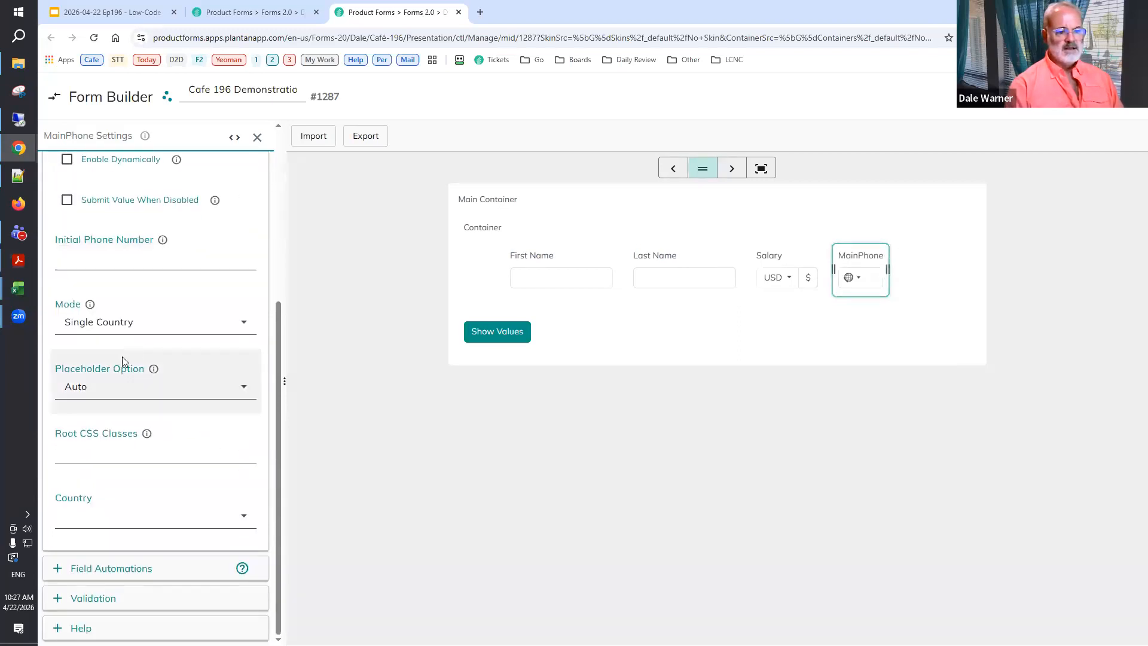
pyautogui.click(139, 324)
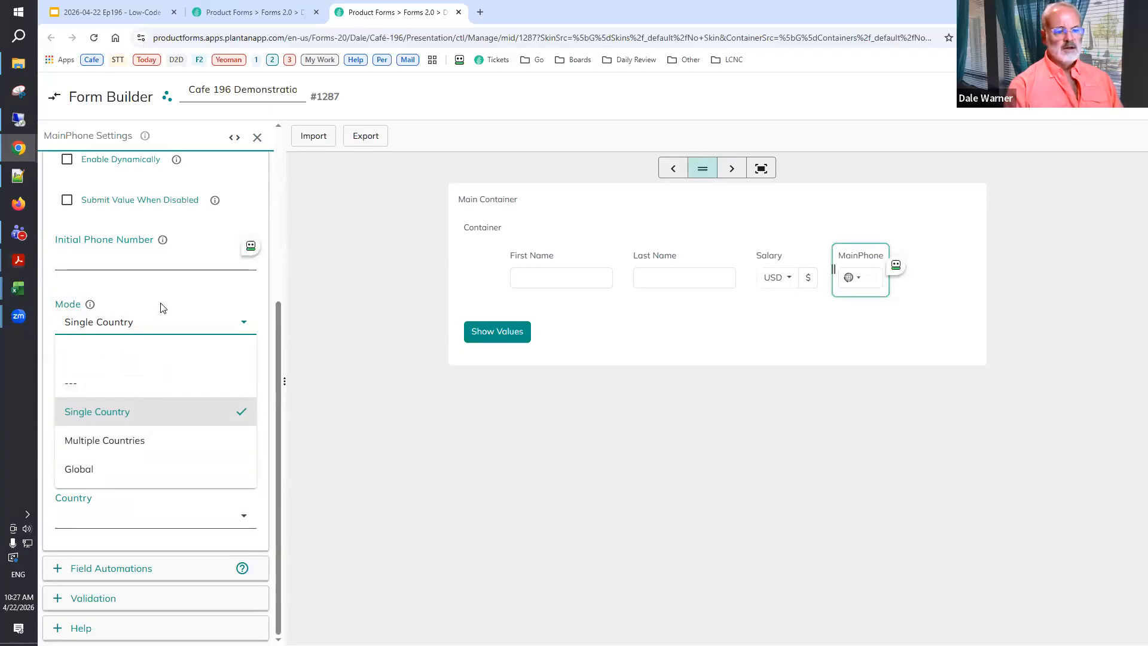
pyautogui.click(160, 307)
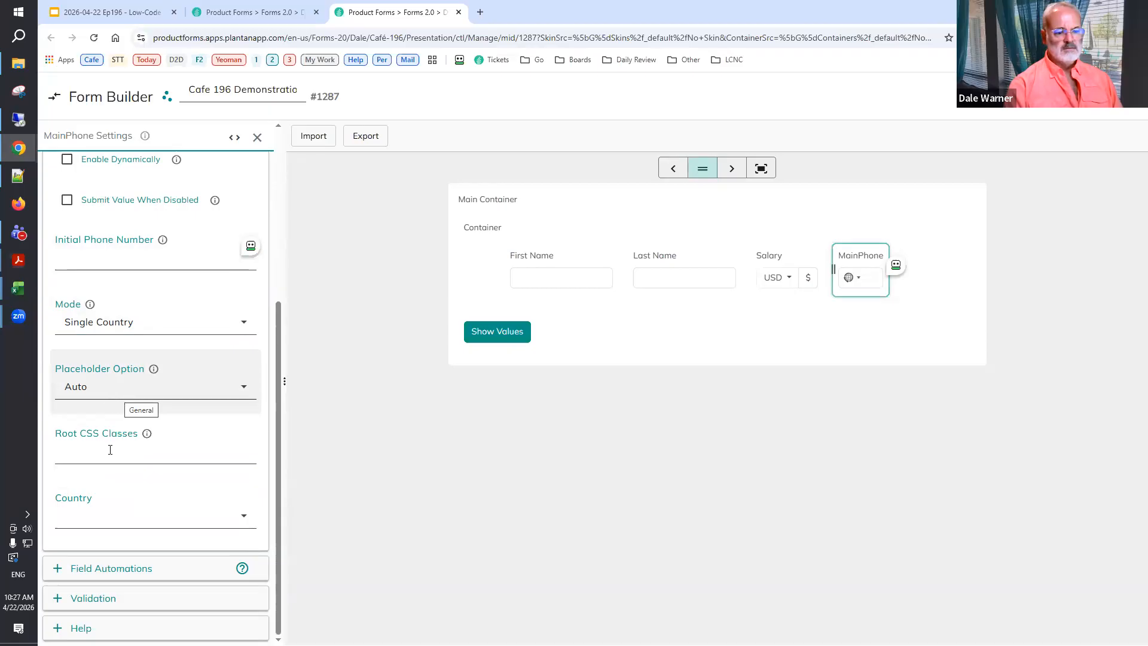
pyautogui.click(118, 518)
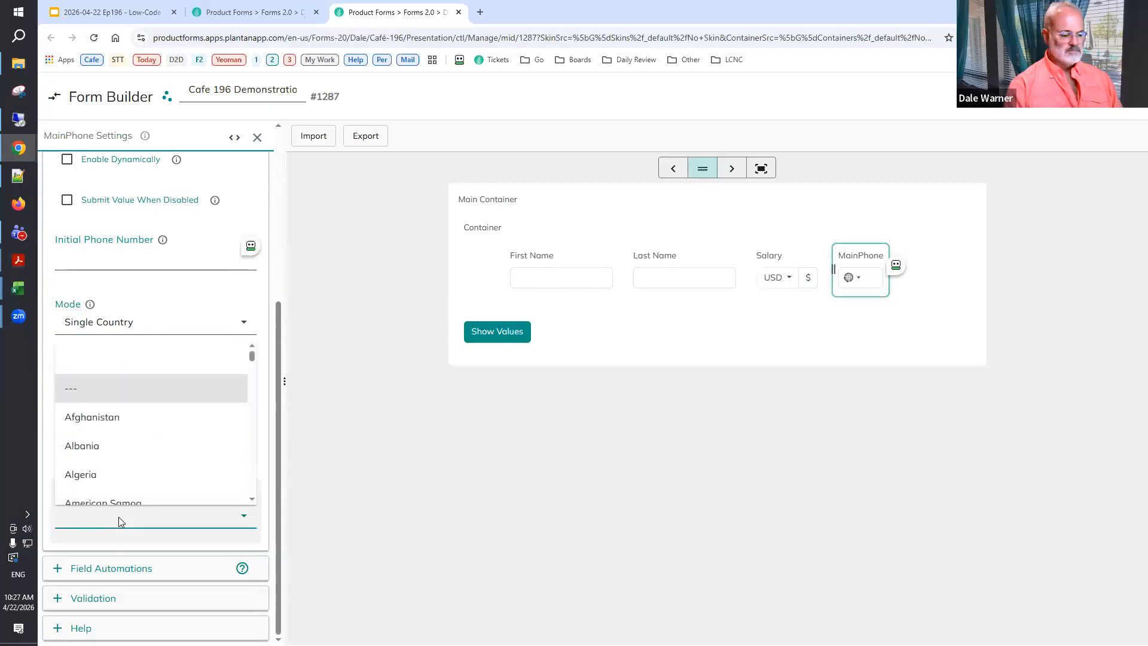
pyautogui.press('u')
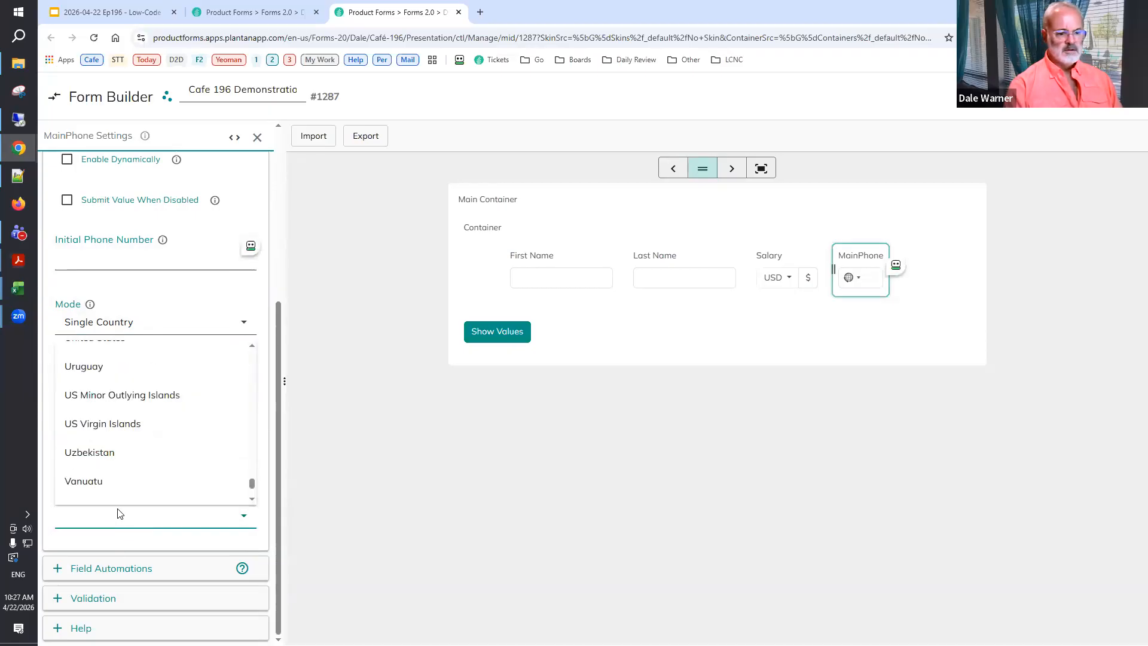
pyautogui.scroll(-1, 108, 454)
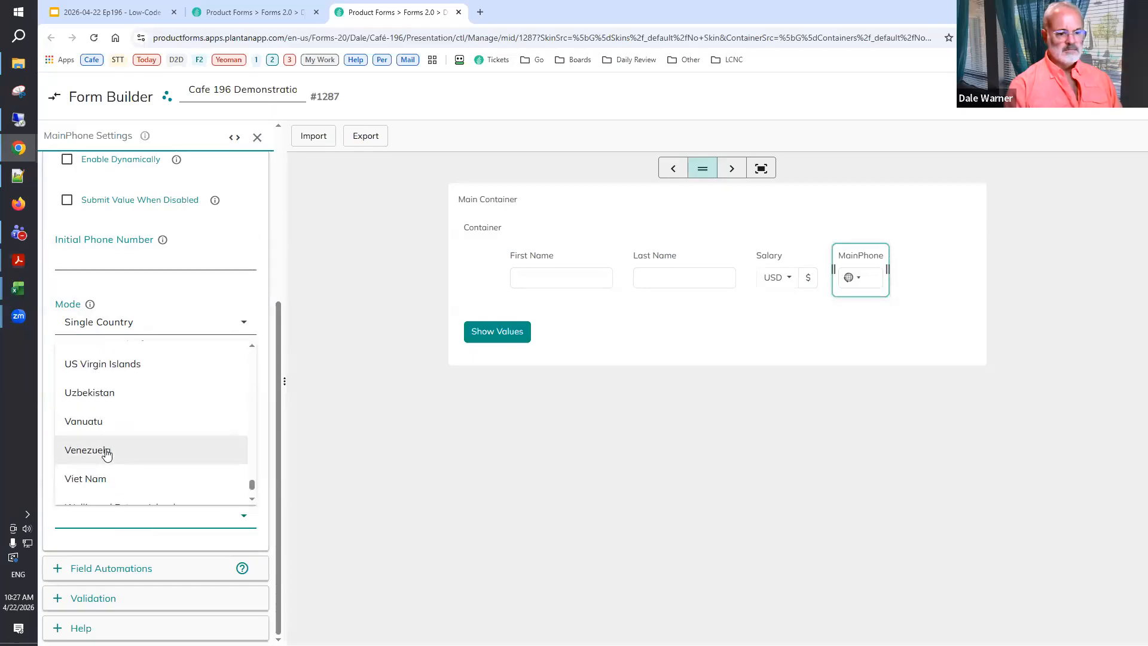
pyautogui.scroll(3, 103, 430)
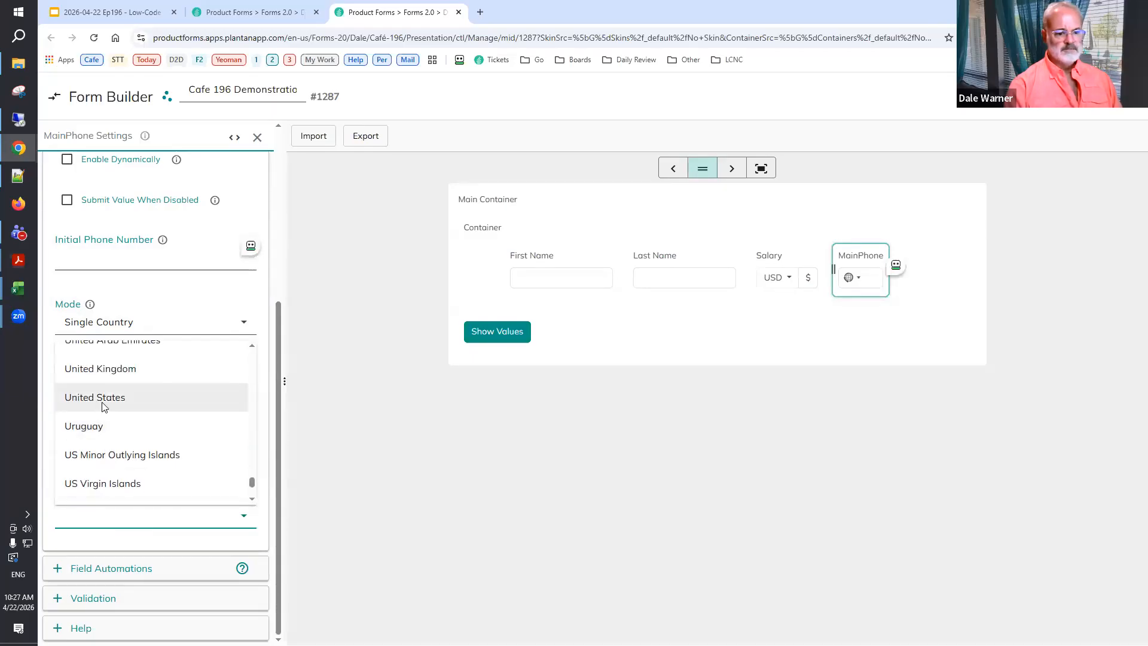
pyautogui.click(101, 399)
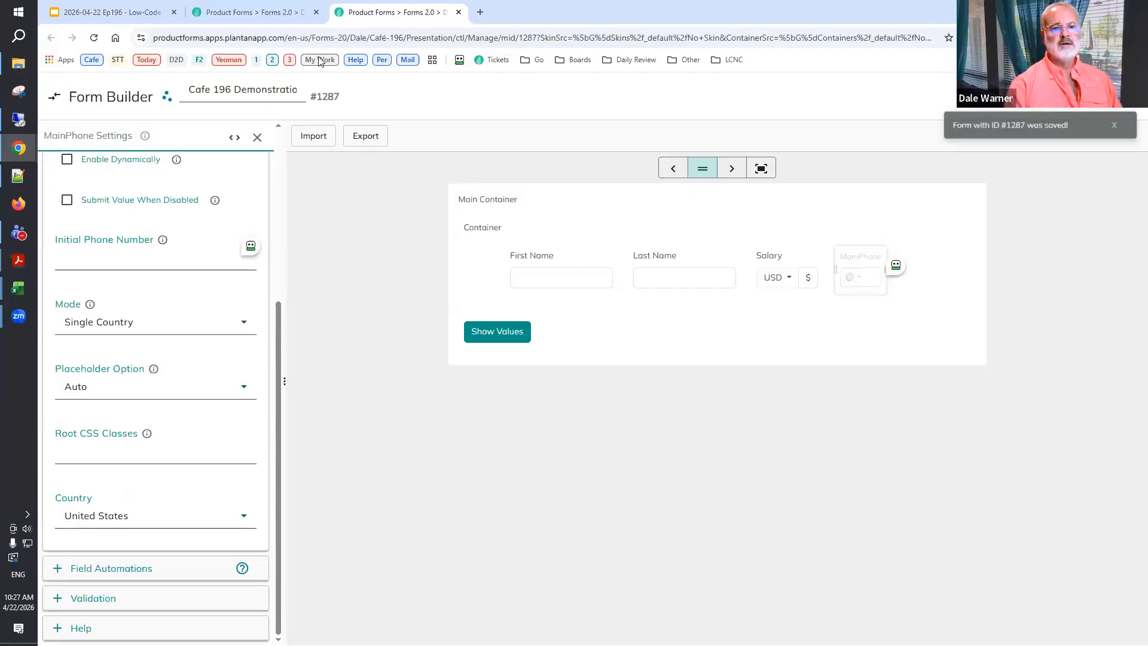
pyautogui.click(251, 13)
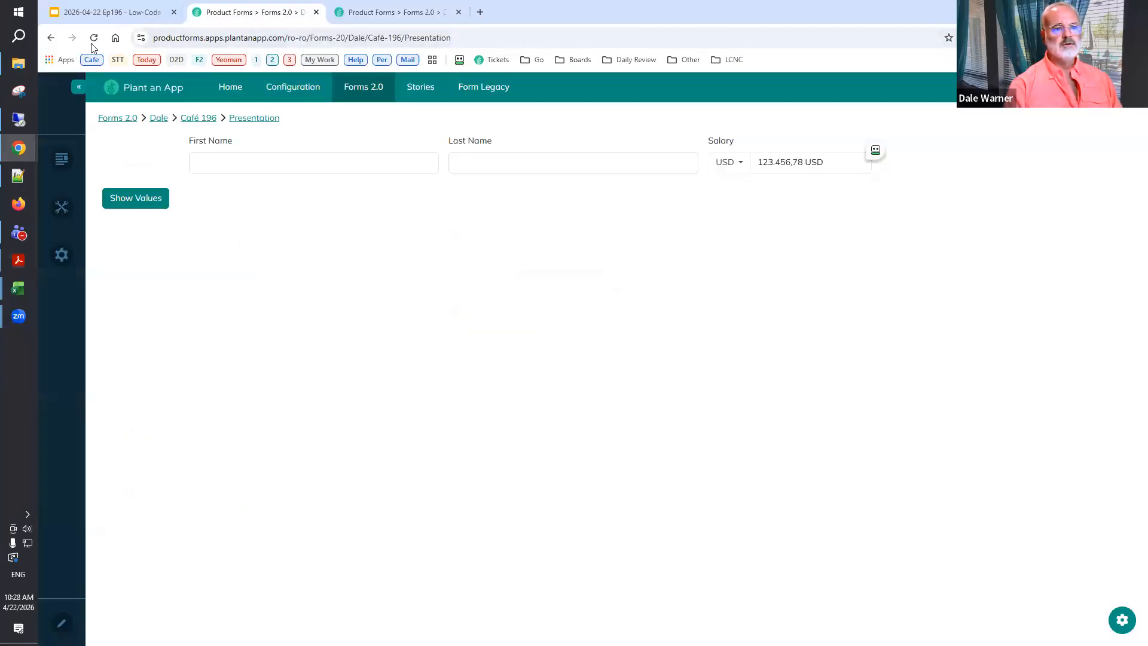
pyautogui.click(94, 37)
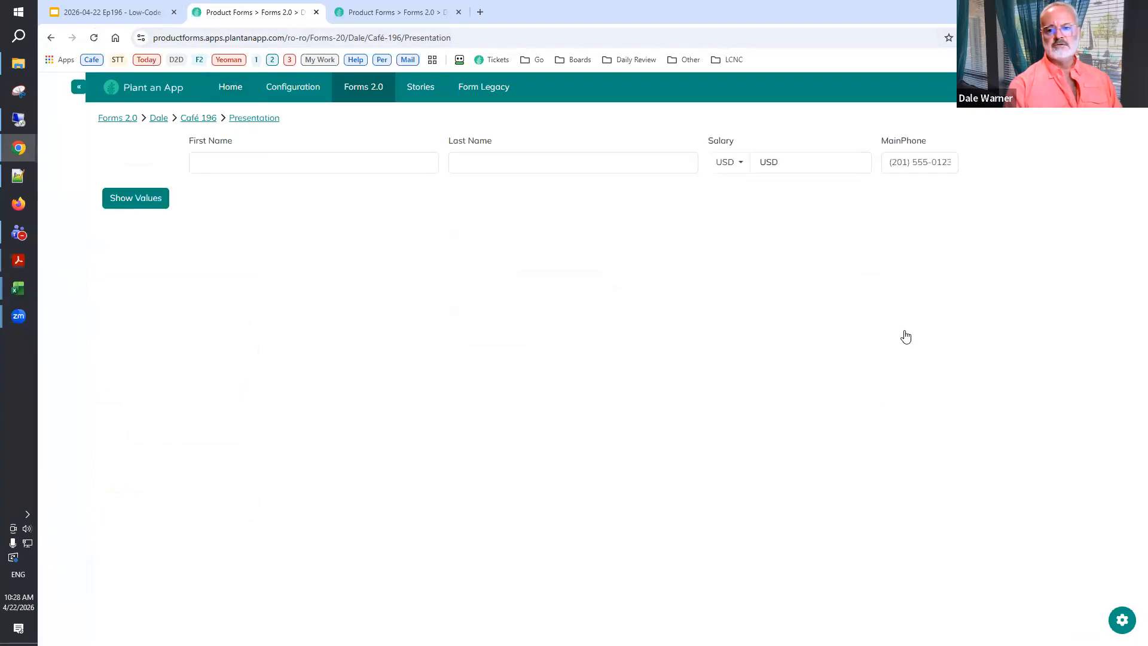
pyautogui.click(920, 162)
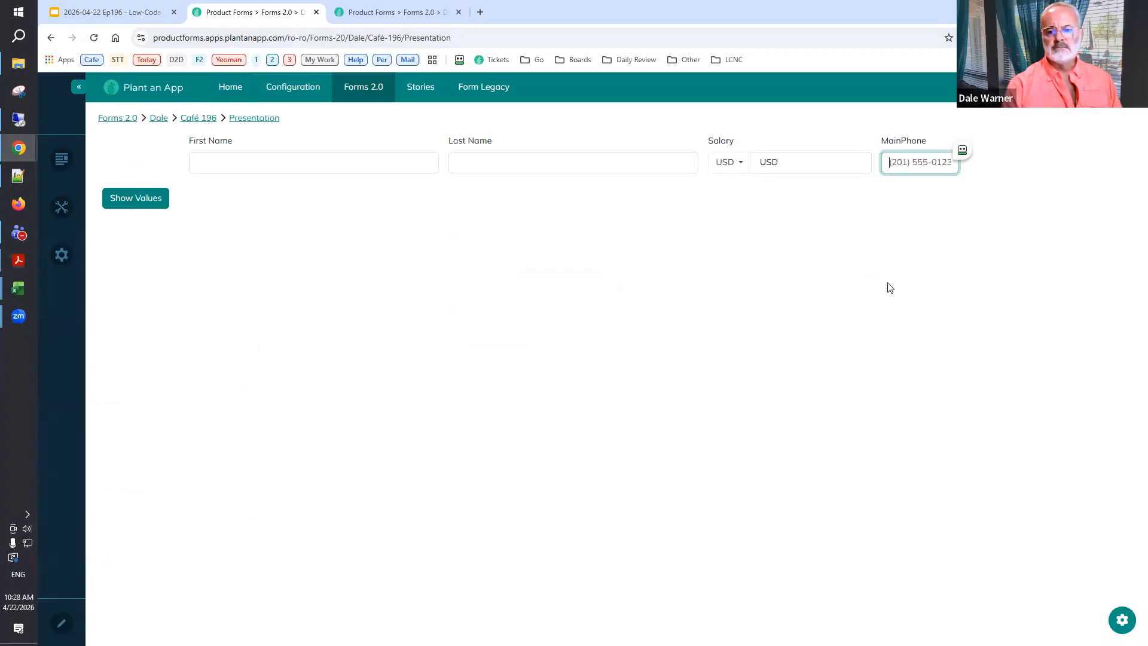
pyautogui.click(375, 9)
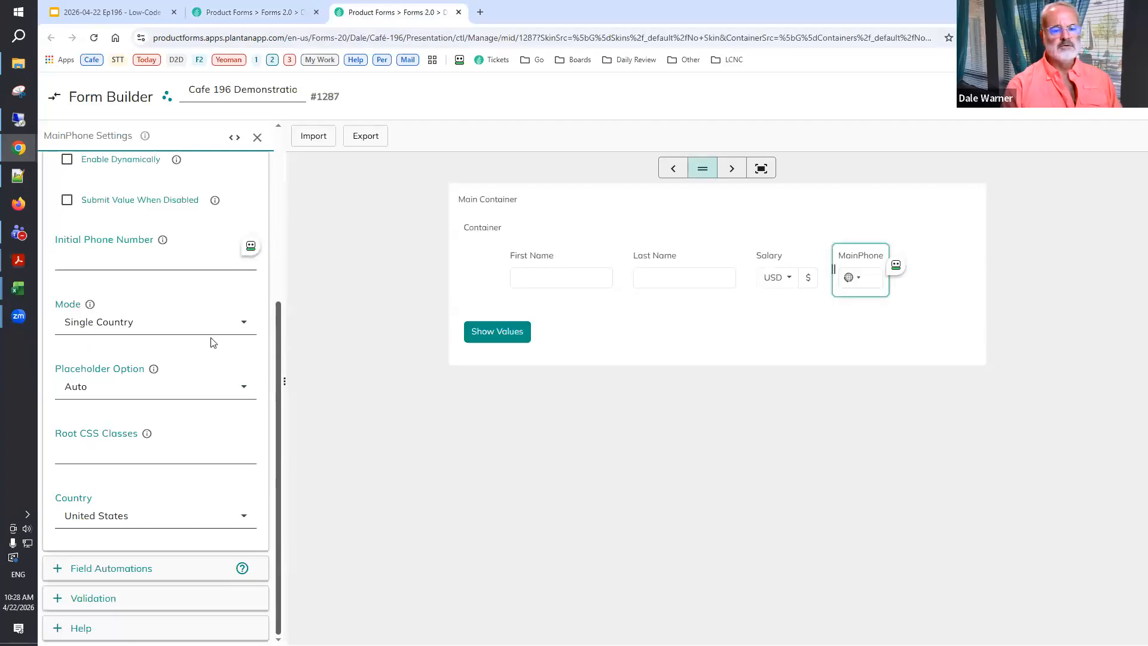
# Switch MainPhone's phone mode to Global.
pyautogui.click(171, 328)
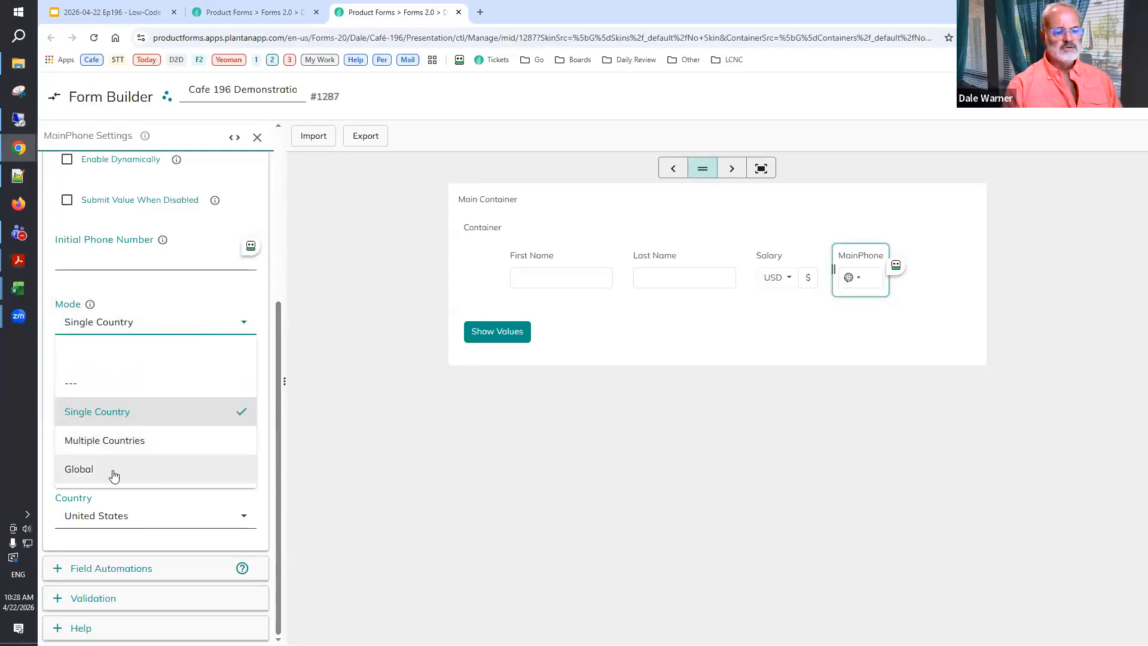
pyautogui.click(113, 472)
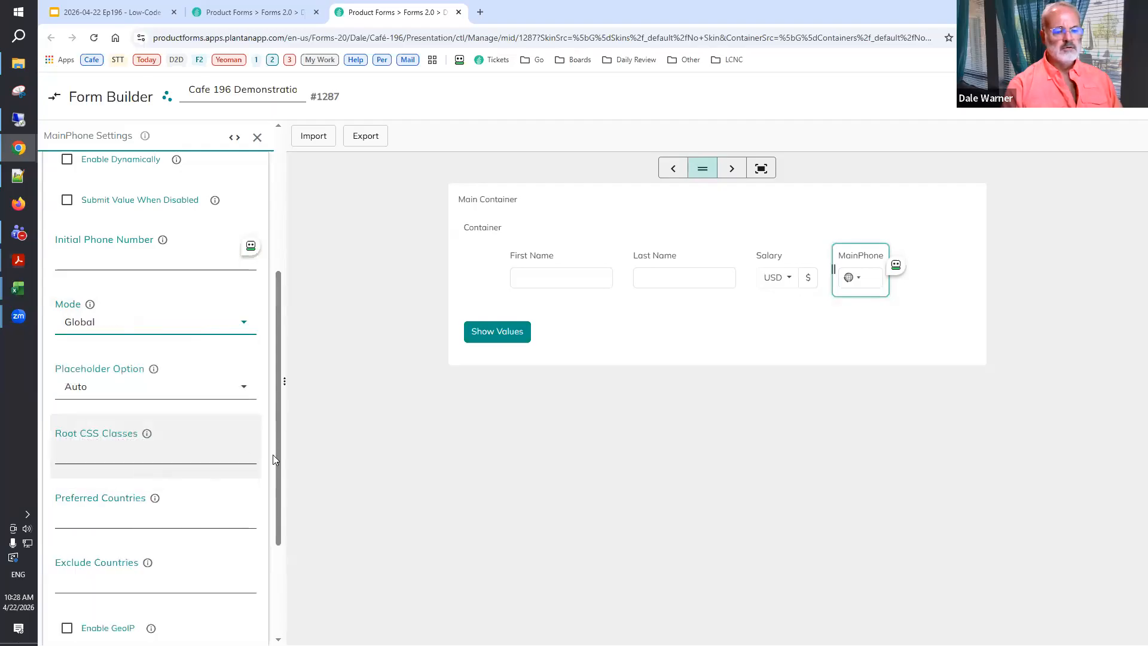
pyautogui.scroll(-2, 243, 447)
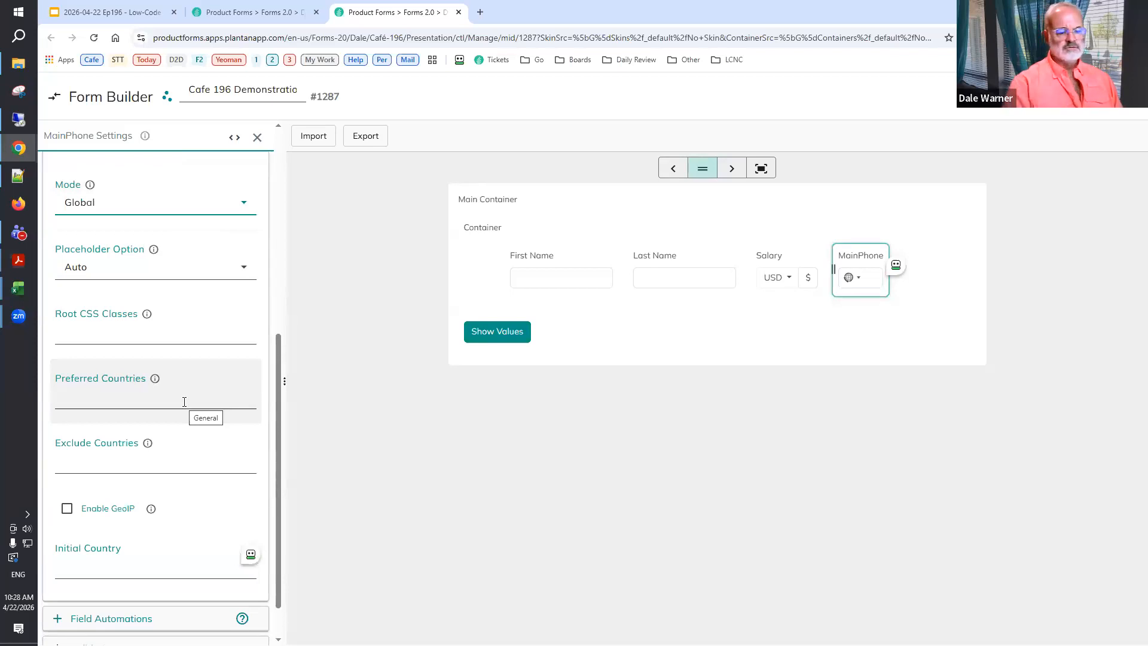
pyautogui.click(91, 570)
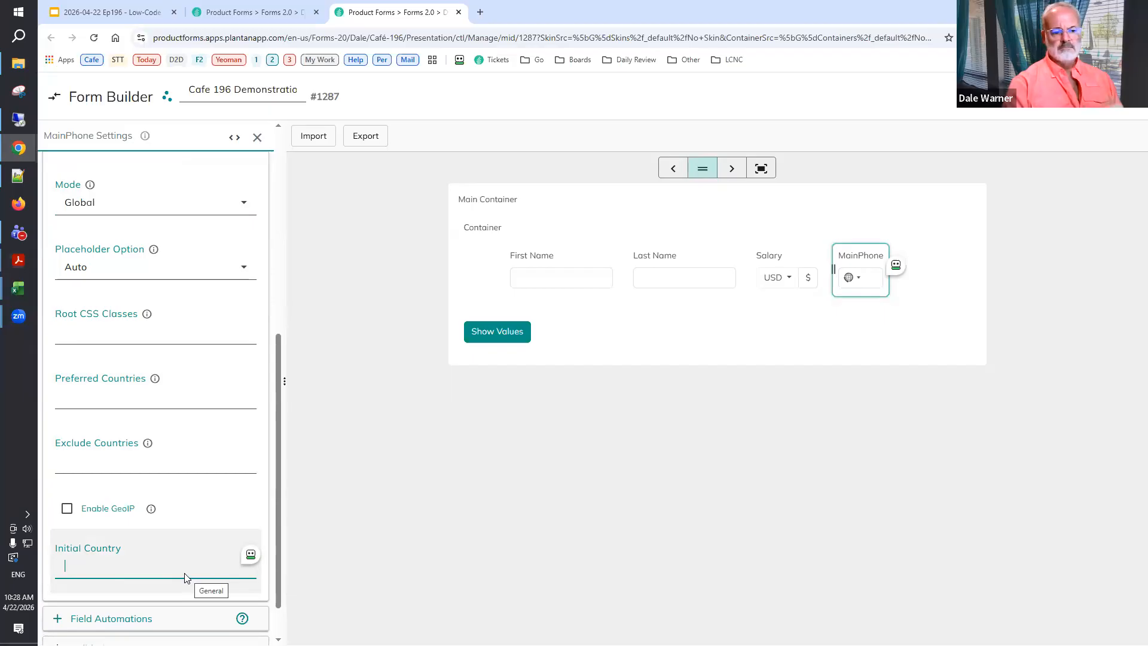
# Set MainPhone's preferred countries to US,RO,IT and initial country to RO.
pyautogui.moveTo(153, 250)
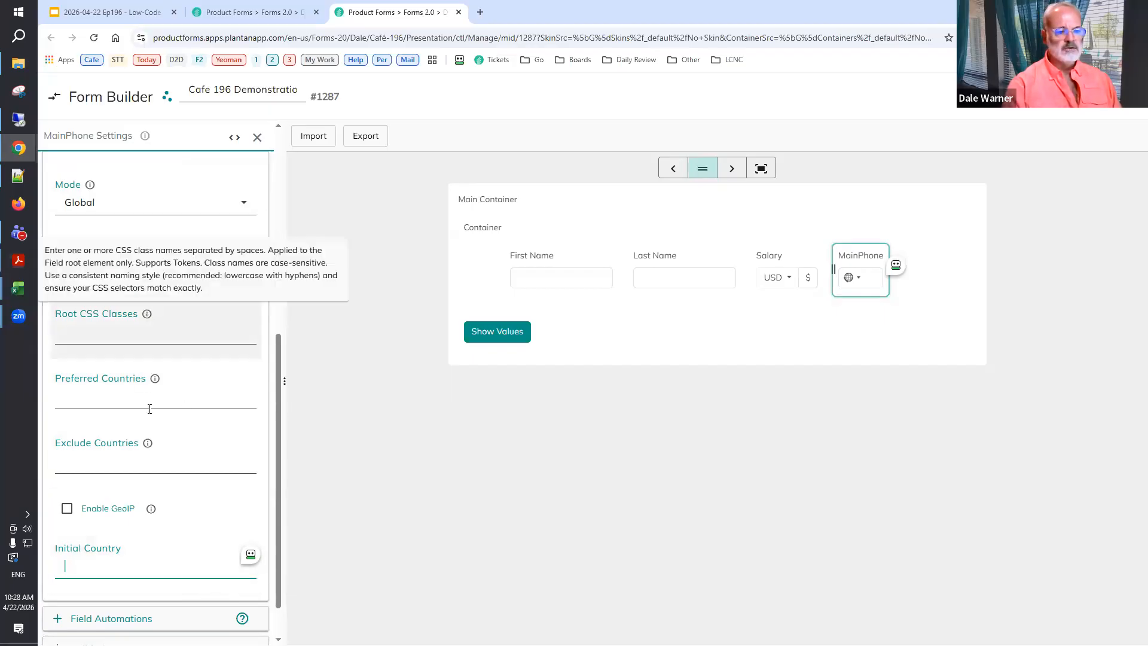
pyautogui.moveTo(155, 382)
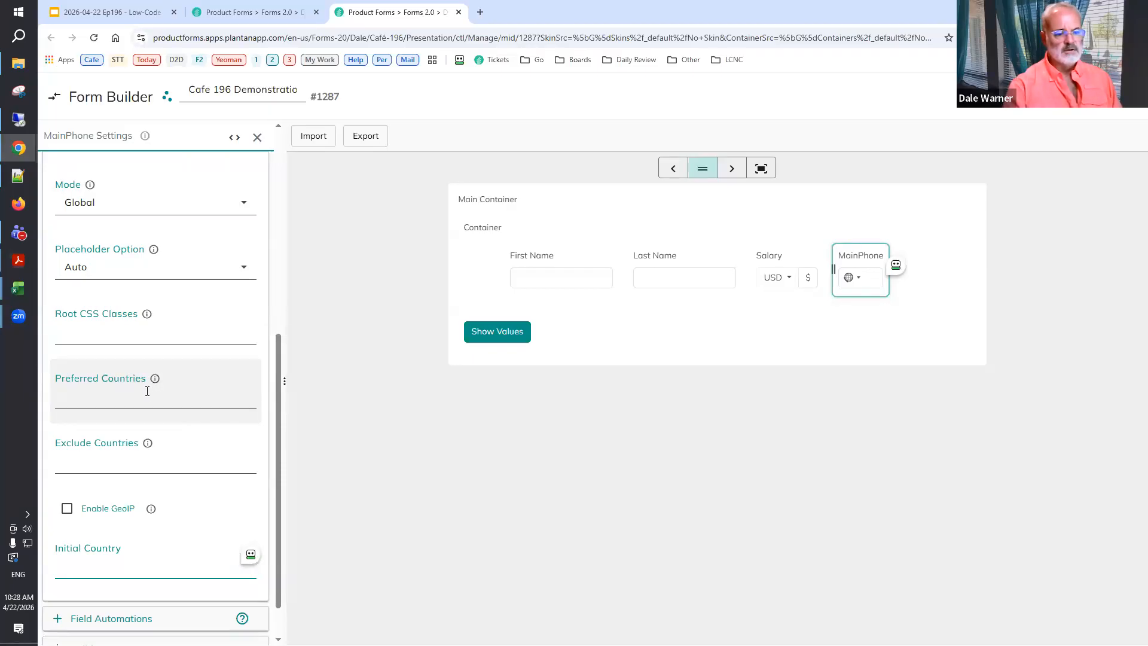
pyautogui.click(147, 392)
pyautogui.write('US')
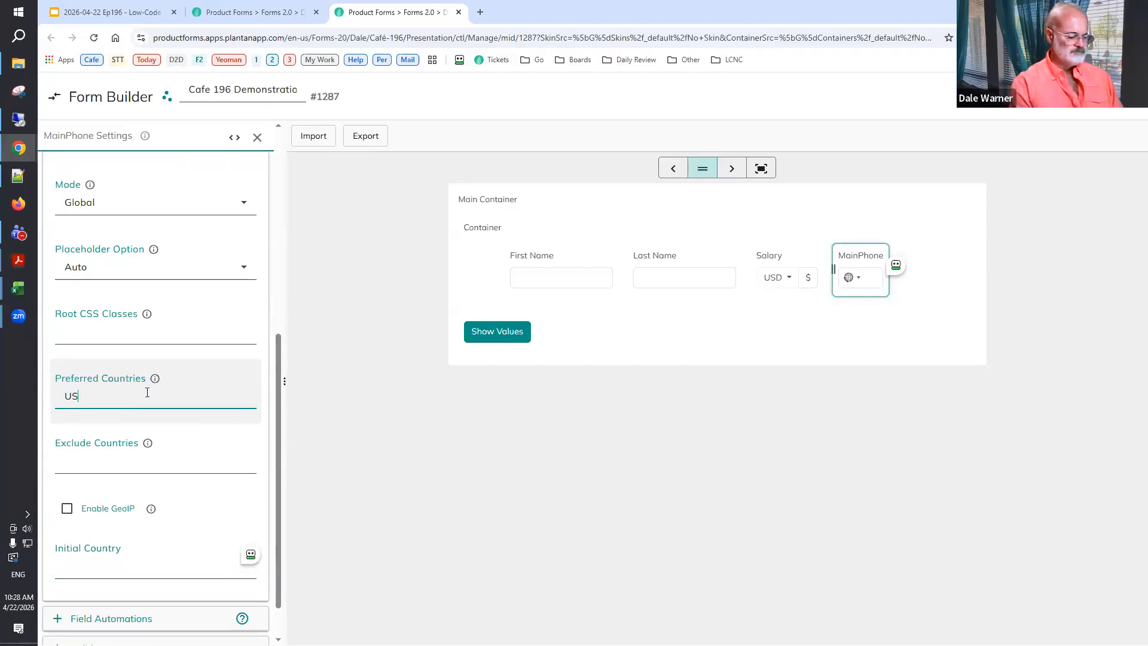
pyautogui.write(',RO,IT')
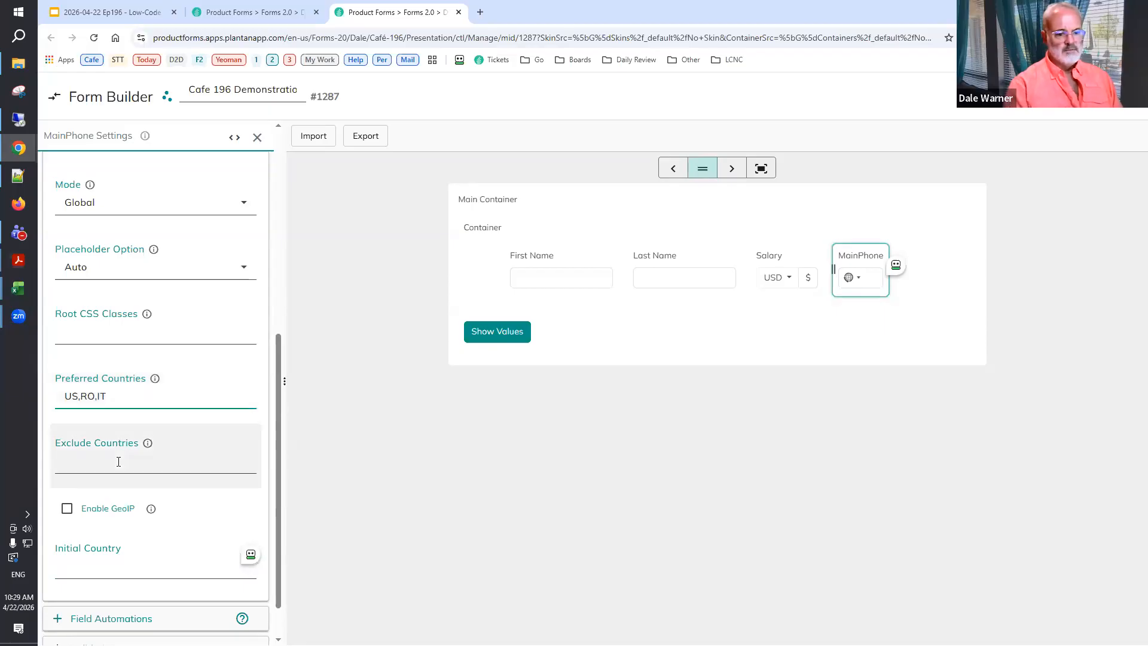
pyautogui.click(191, 577)
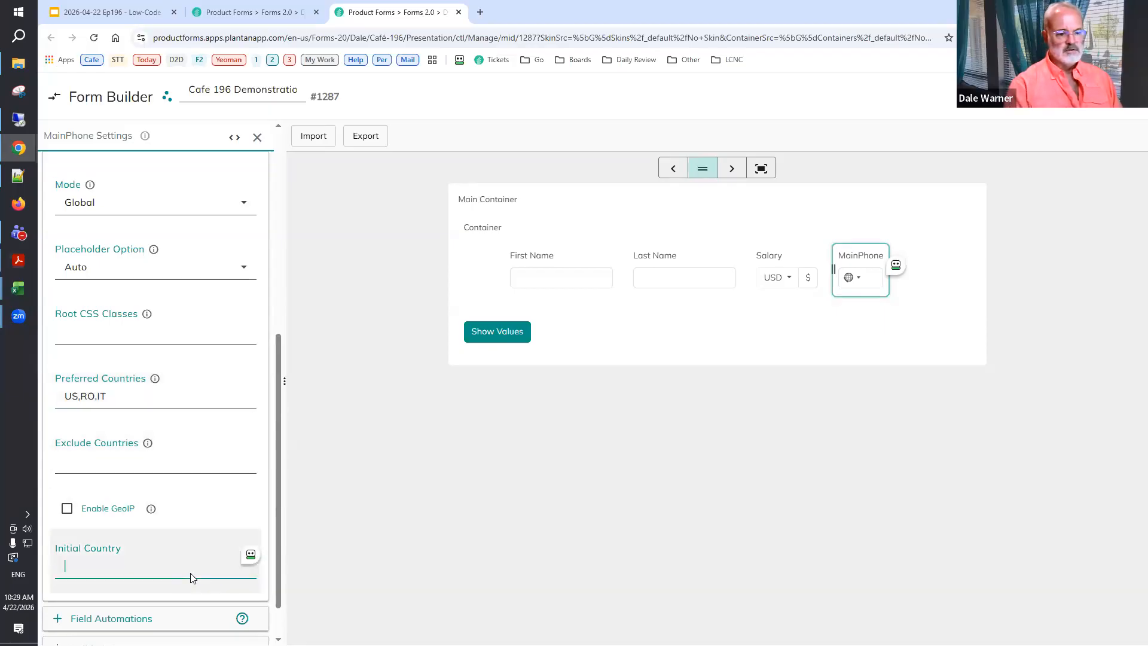
pyautogui.write('RO')
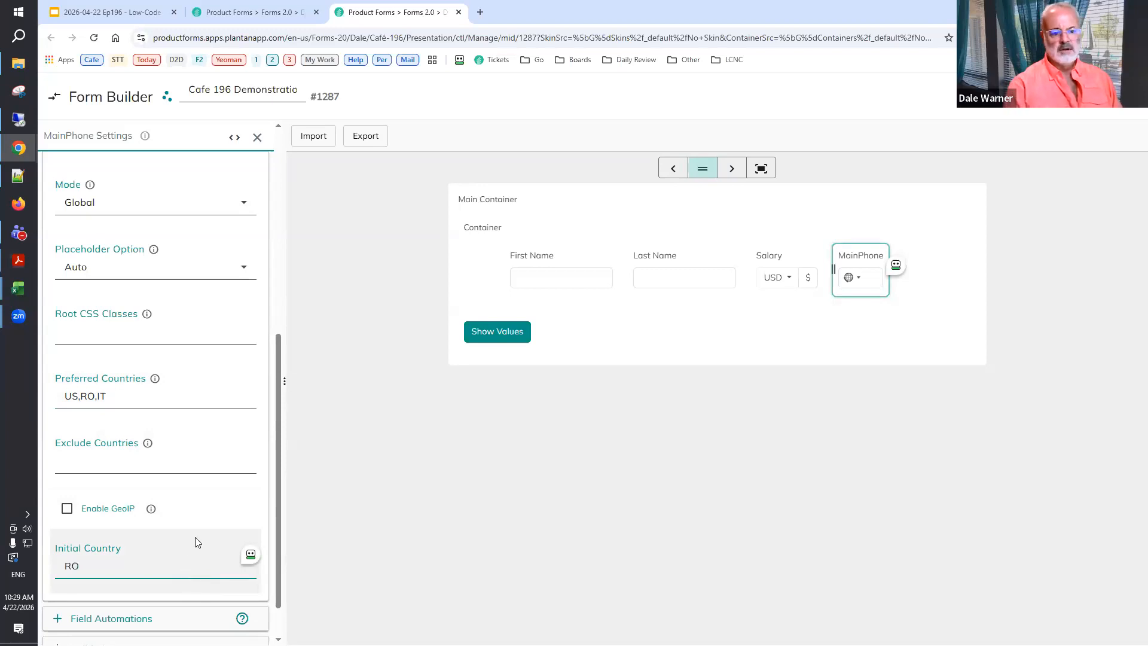
# Reload the live form with F5 to apply the phone changes, then return to the builder.
pyautogui.click(233, 13)
pyautogui.press('F5')
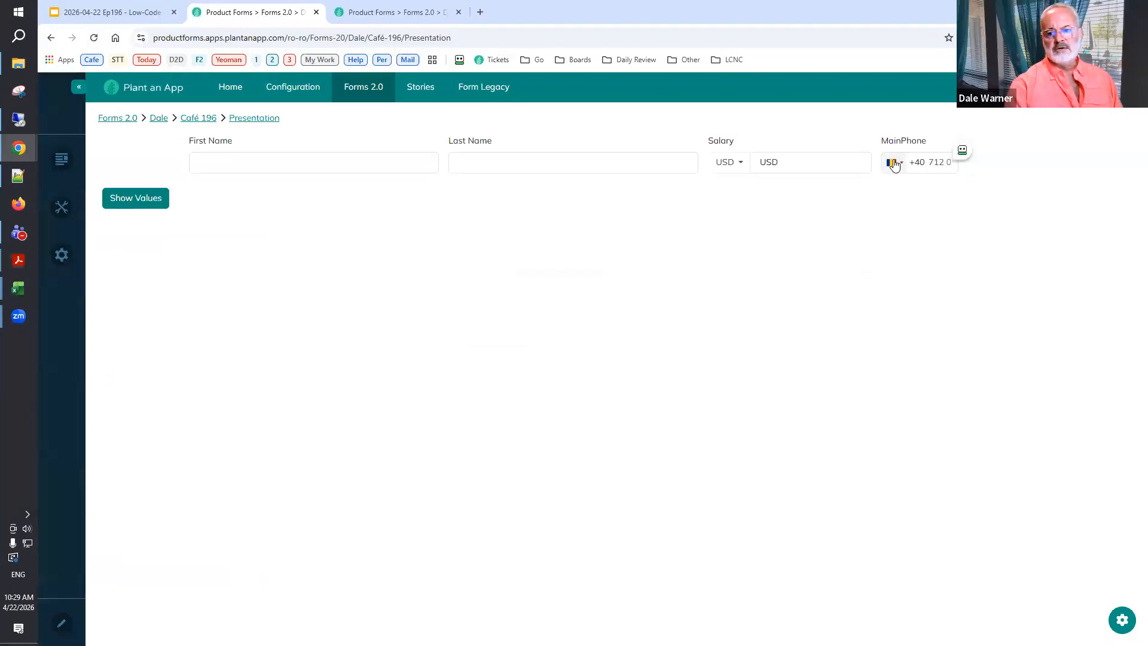
pyautogui.click(397, 17)
# Keep the Container Horizontal with Auto layout mode, then save the form.
pyautogui.click(259, 147)
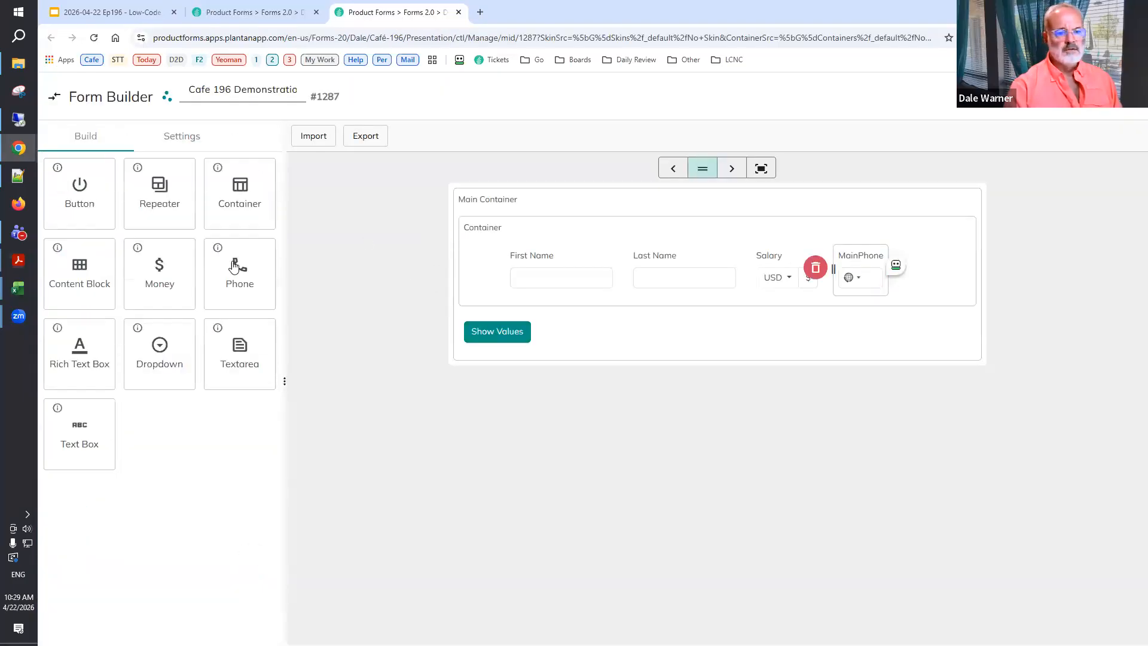
pyautogui.click(901, 274)
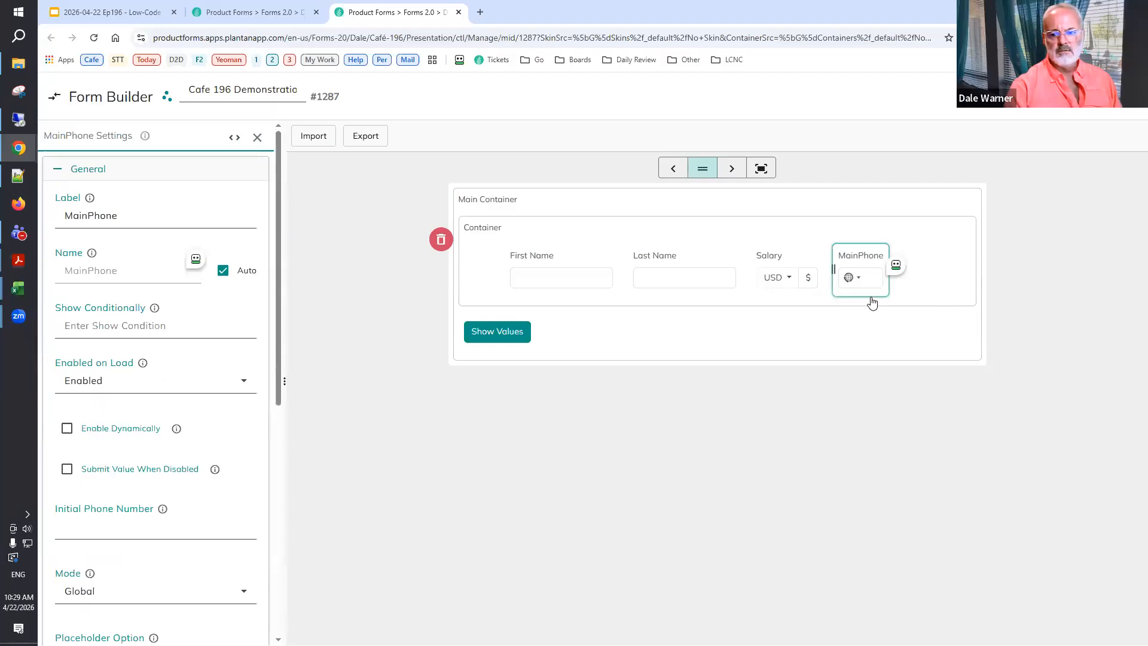
pyautogui.click(896, 268)
pyautogui.click(882, 224)
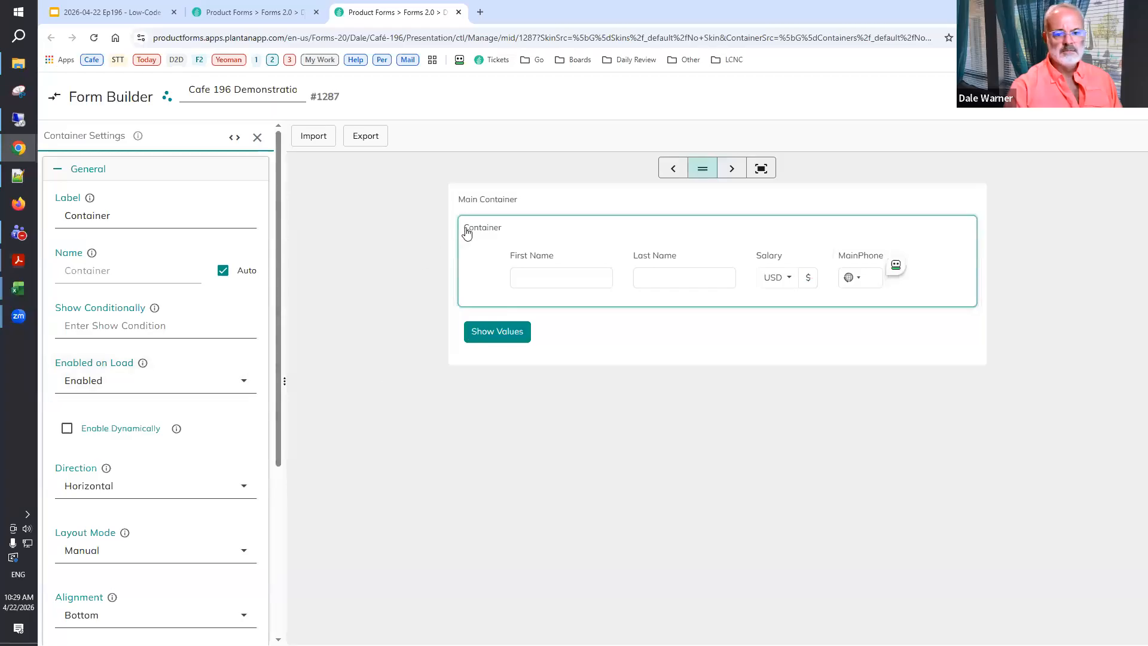
pyautogui.click(101, 500)
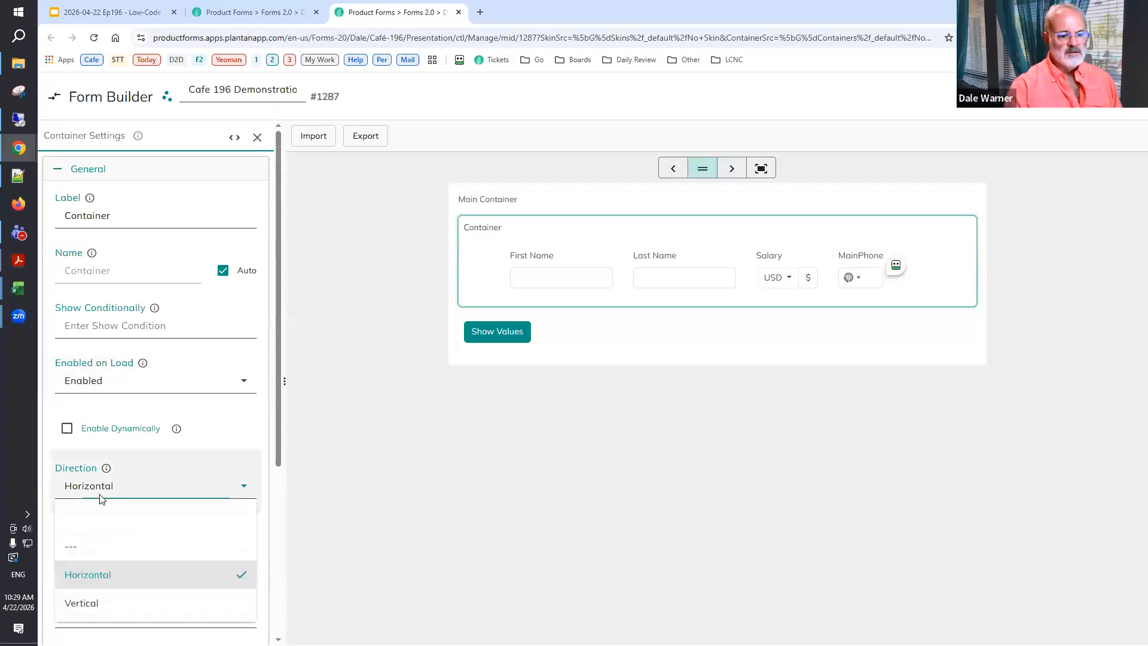
pyautogui.click(103, 488)
pyautogui.click(116, 552)
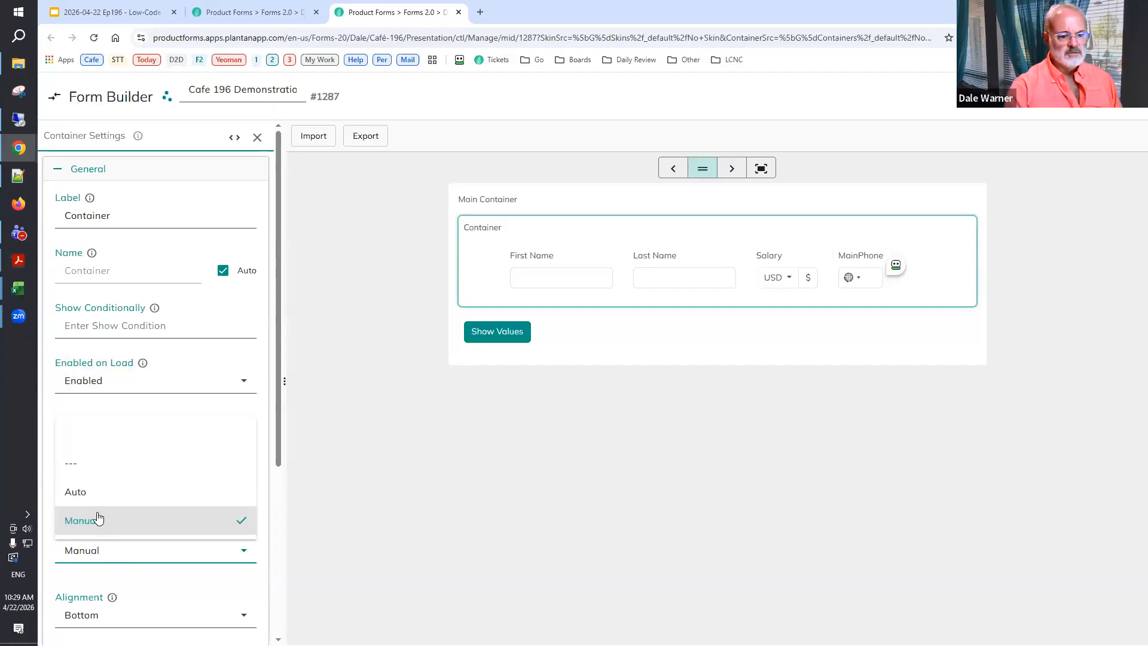
pyautogui.click(91, 488)
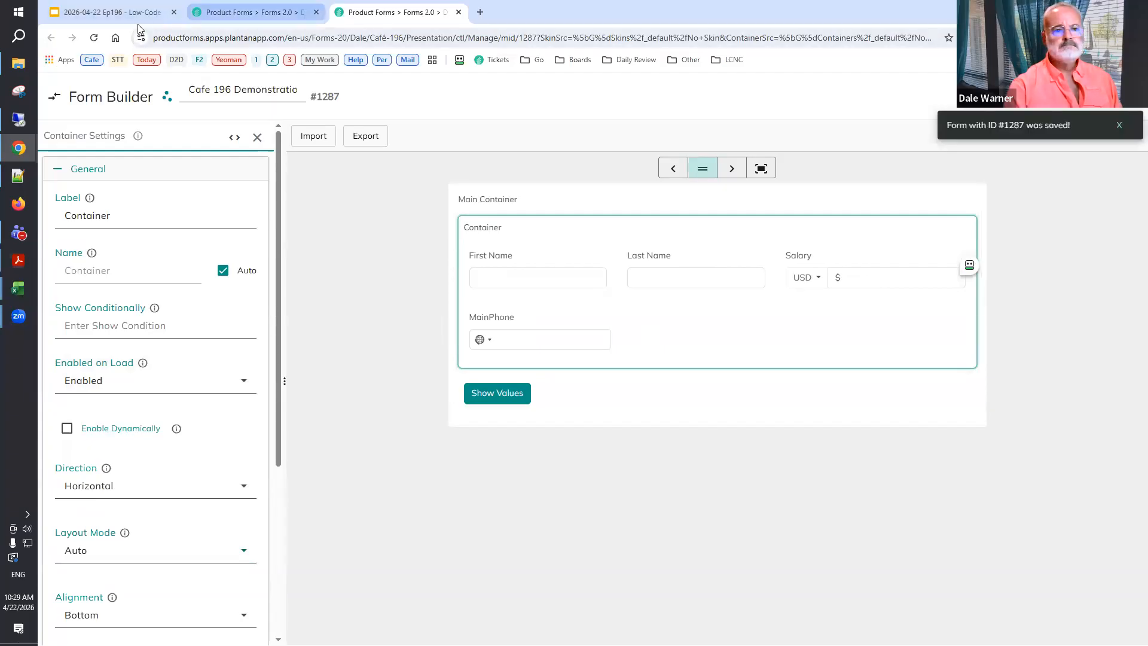
pyautogui.click(230, 13)
pyautogui.click(94, 39)
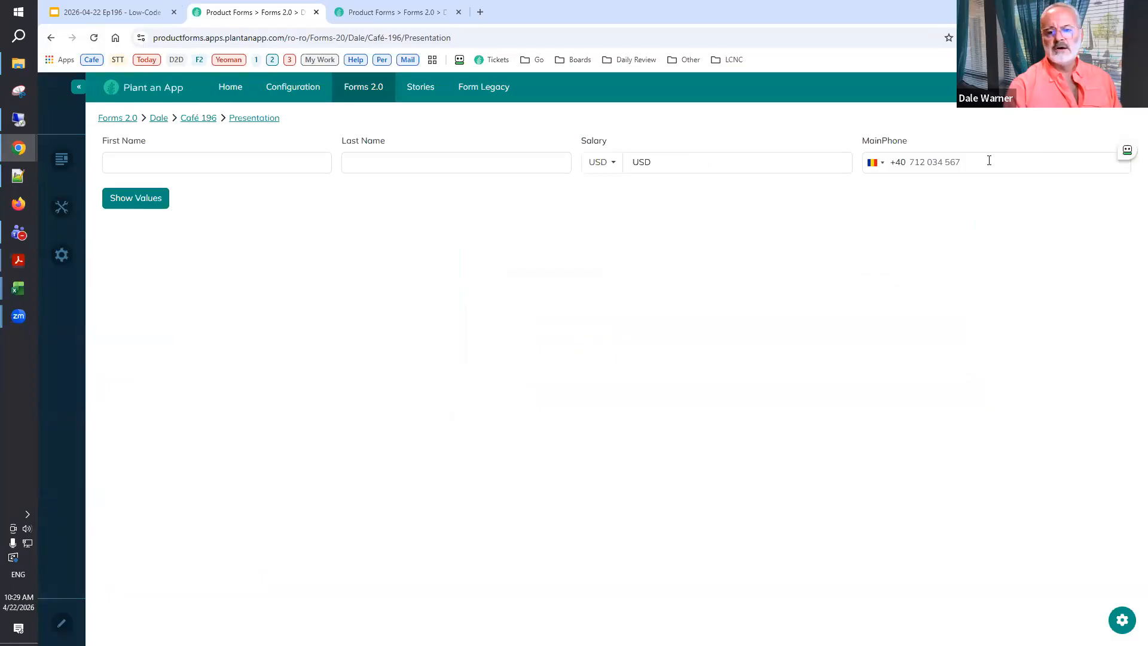
# Browse the live form's MainPhone country list, where United States, Romania and Italy appear first.
pyautogui.click(875, 171)
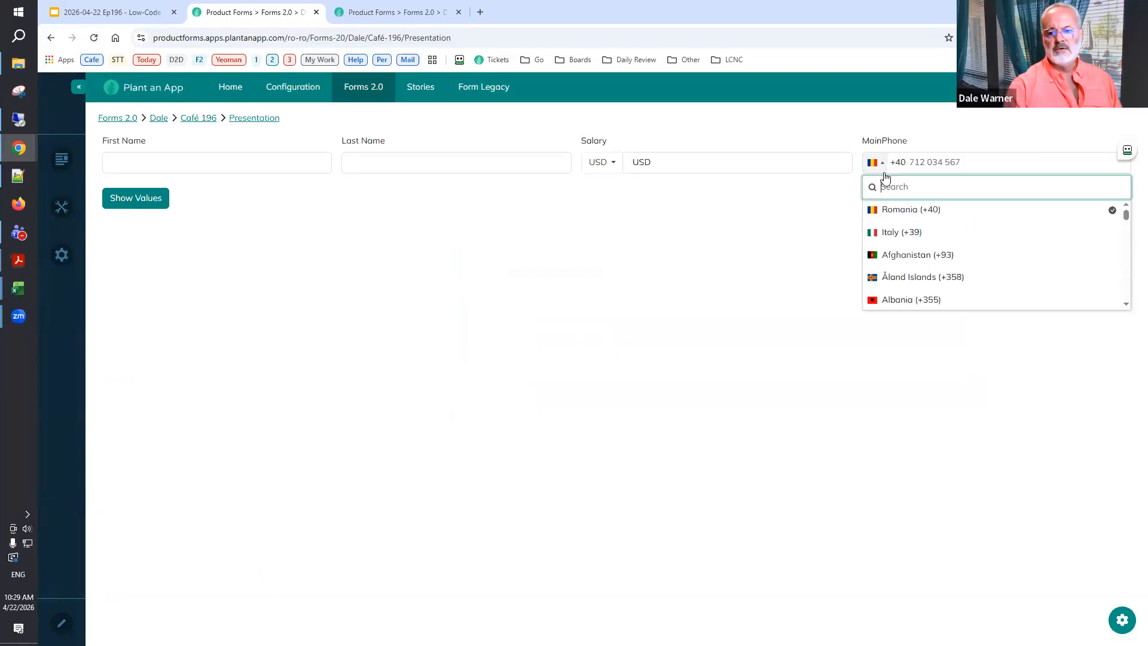
pyautogui.scroll(1, 885, 219)
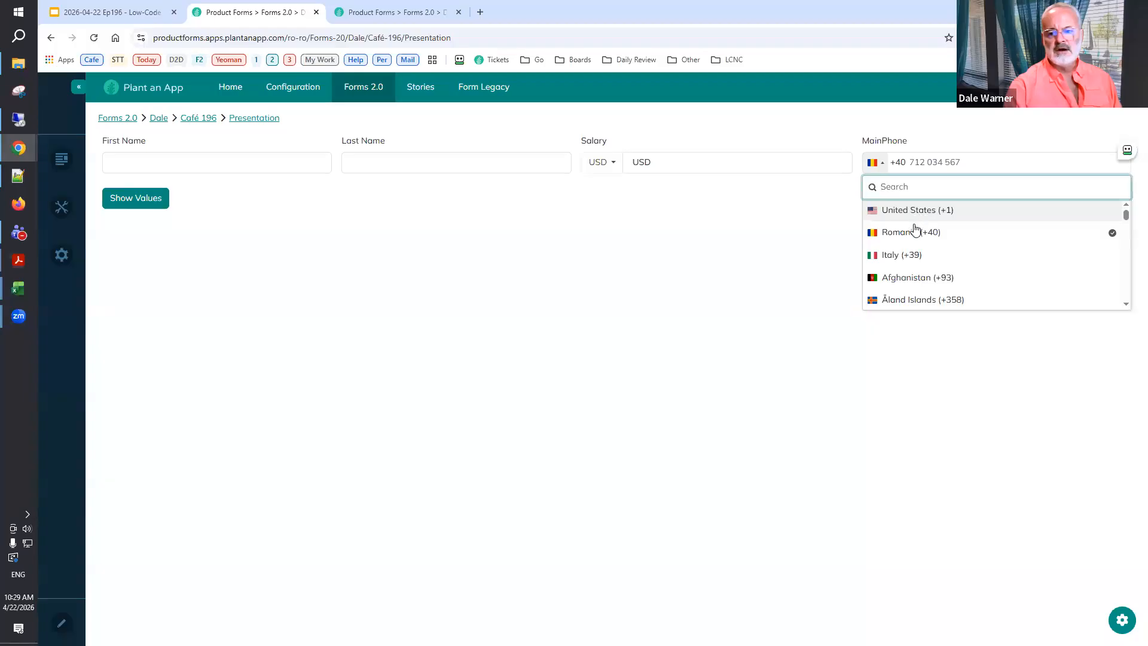
pyautogui.scroll(-5, 904, 264)
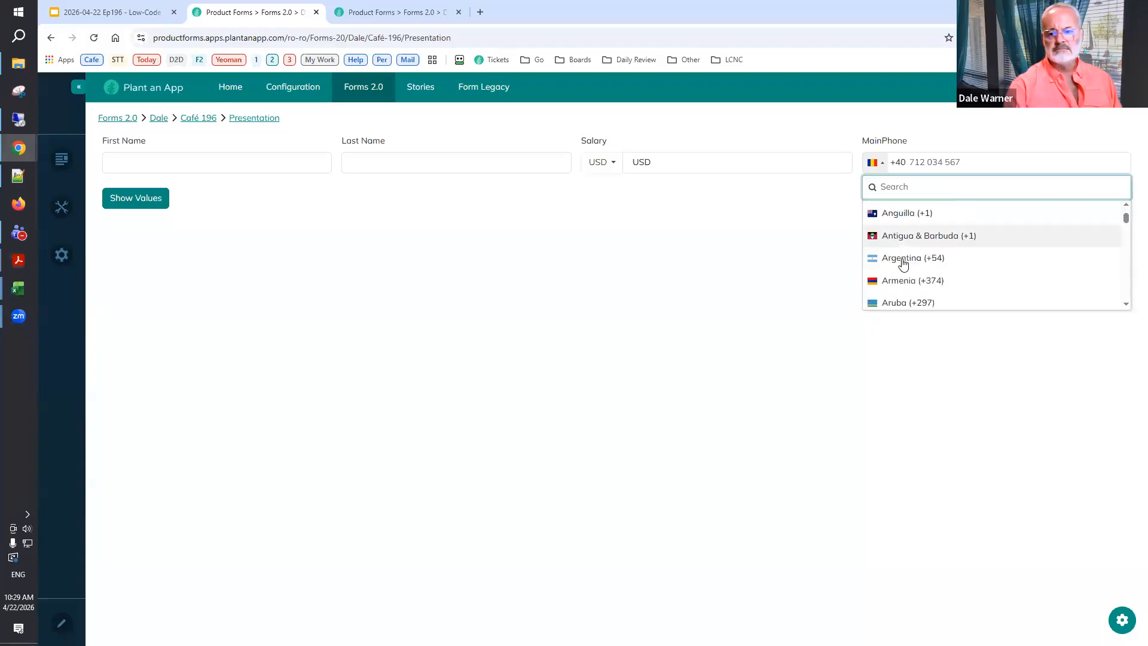
pyautogui.scroll(5, 902, 267)
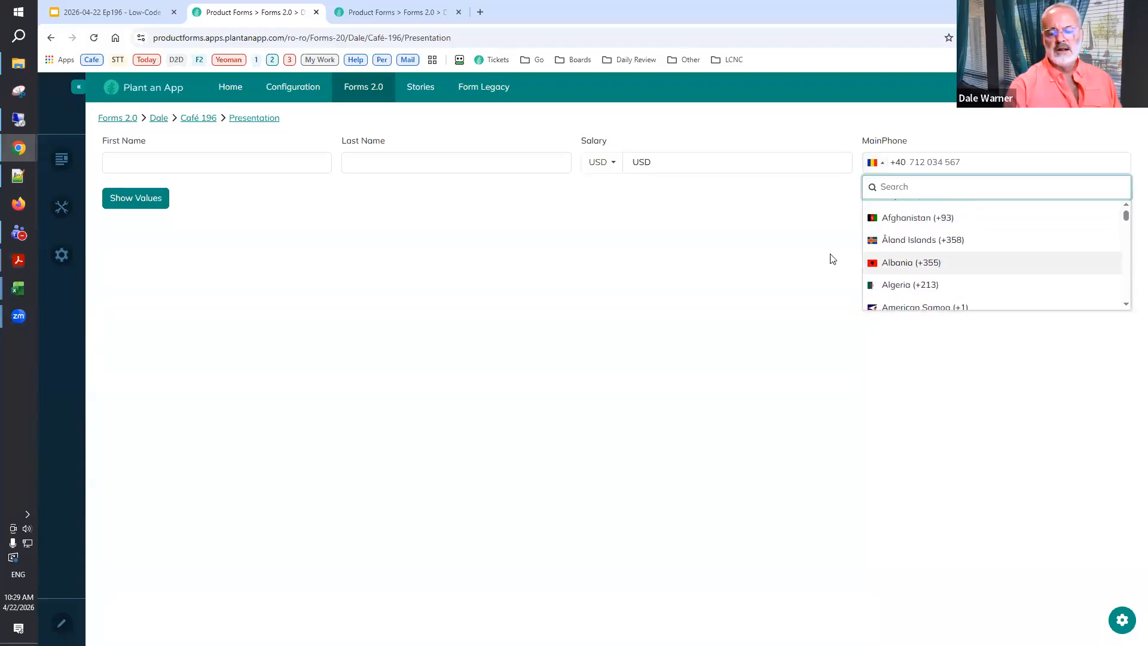
pyautogui.press('Up')
pyautogui.press('Up')
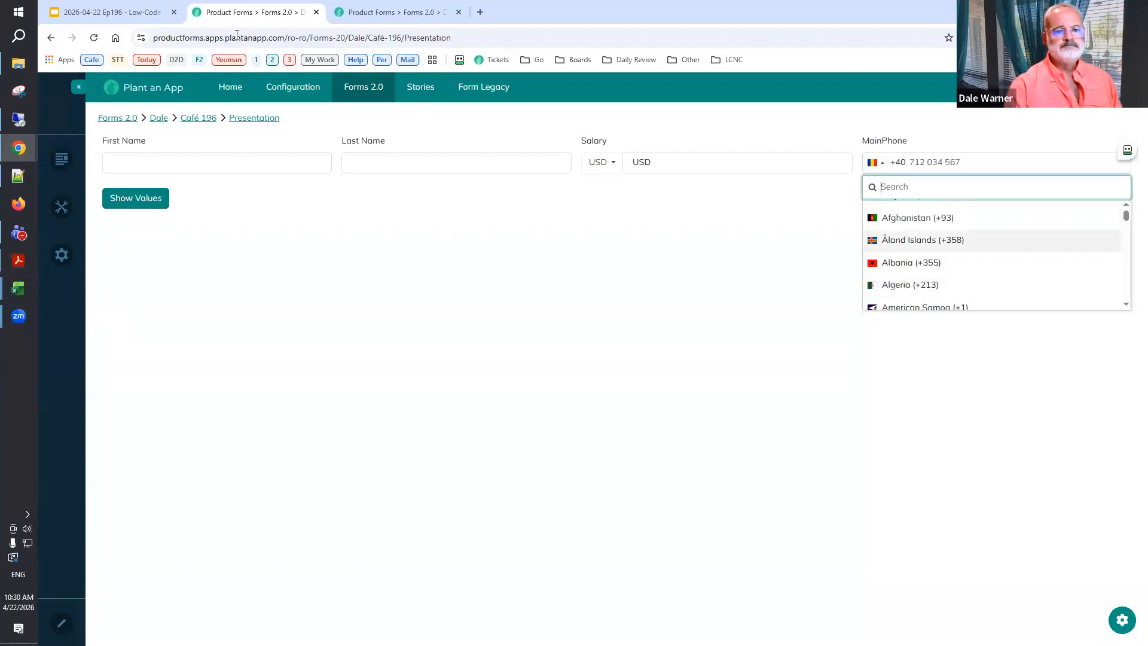
pyautogui.hotkey('ctrl', 'Tab')
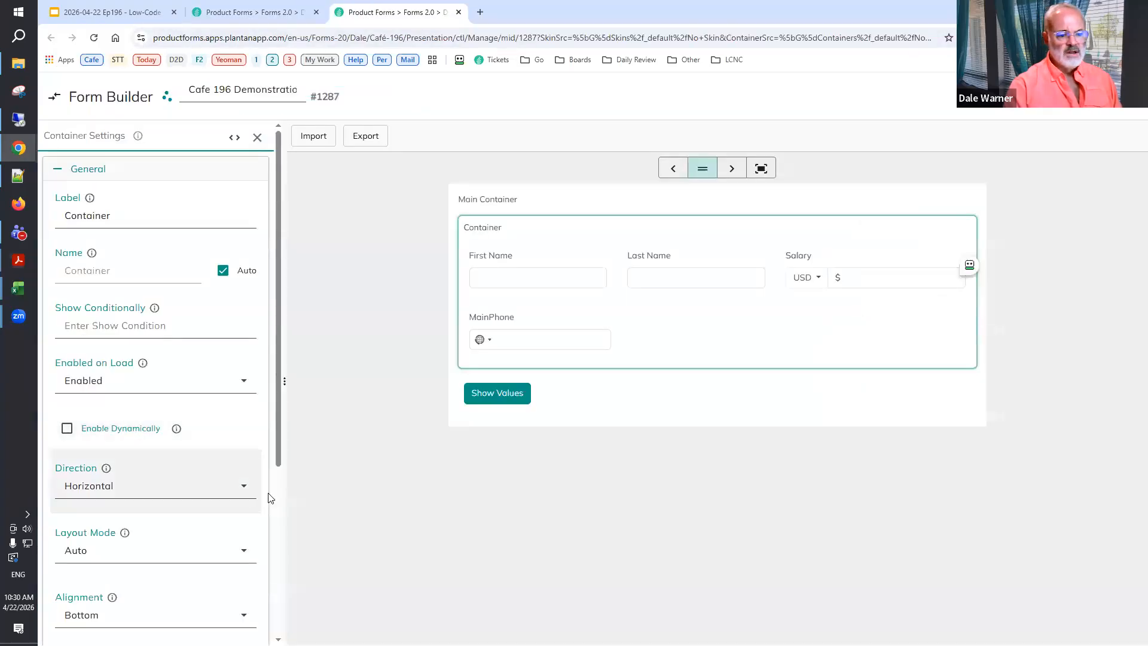
# Set MainPhone to Multiple Countries mode allowing only US,RO,IT, and save the form.
pyautogui.click(498, 342)
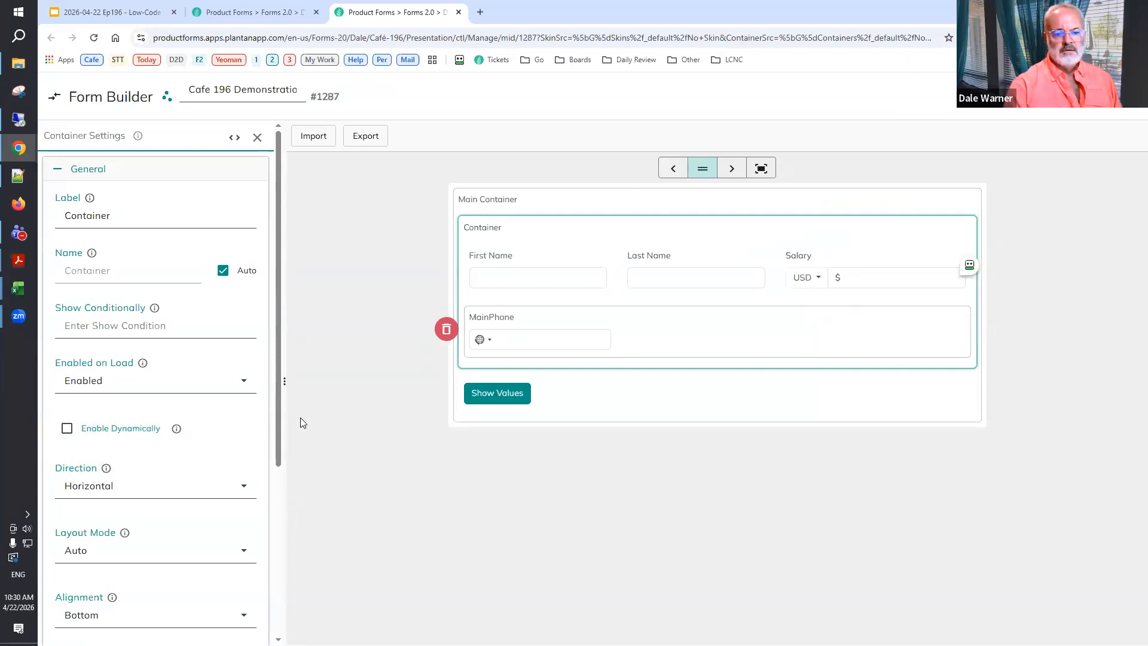
pyautogui.scroll(-4, 255, 467)
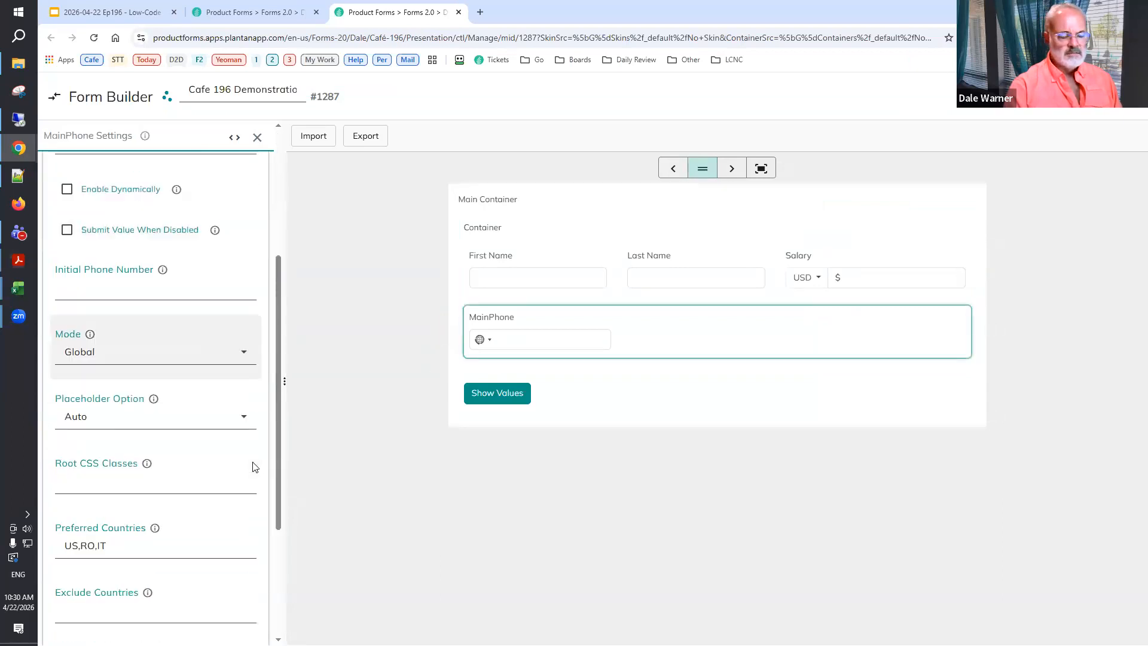
pyautogui.click(91, 357)
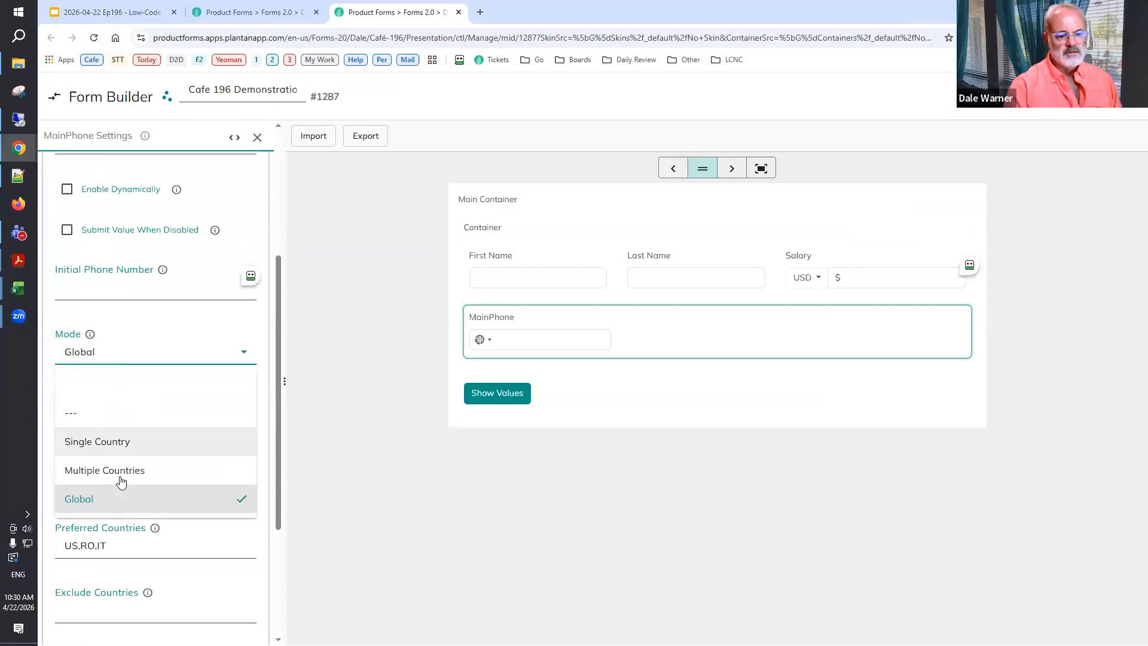
pyautogui.click(121, 472)
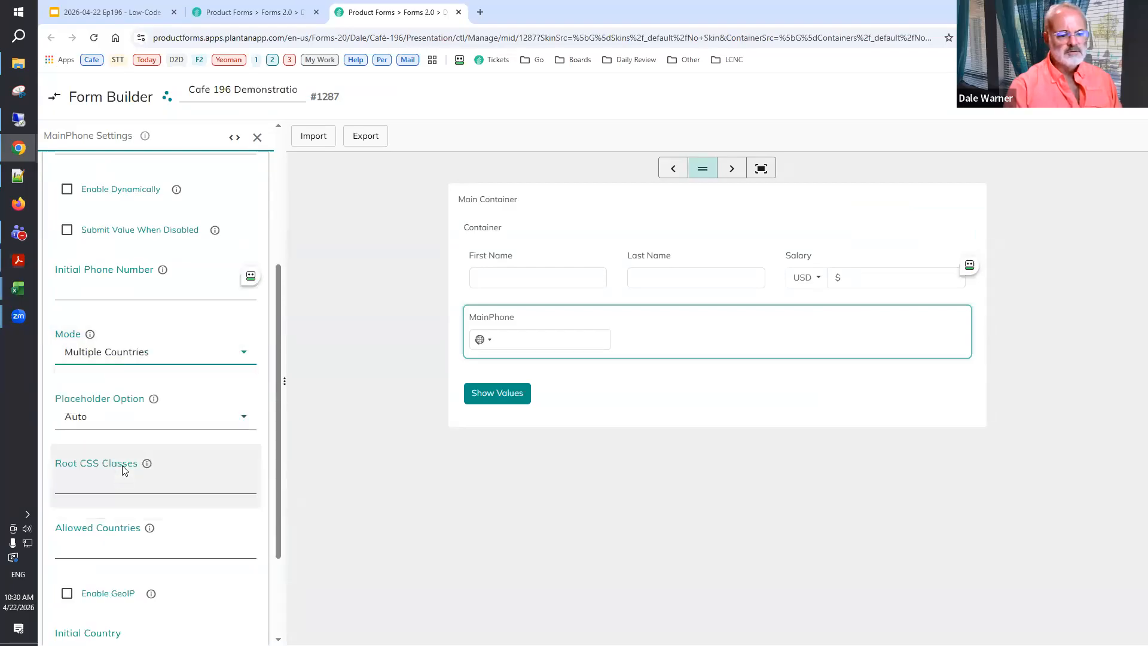
pyautogui.scroll(-2, 120, 472)
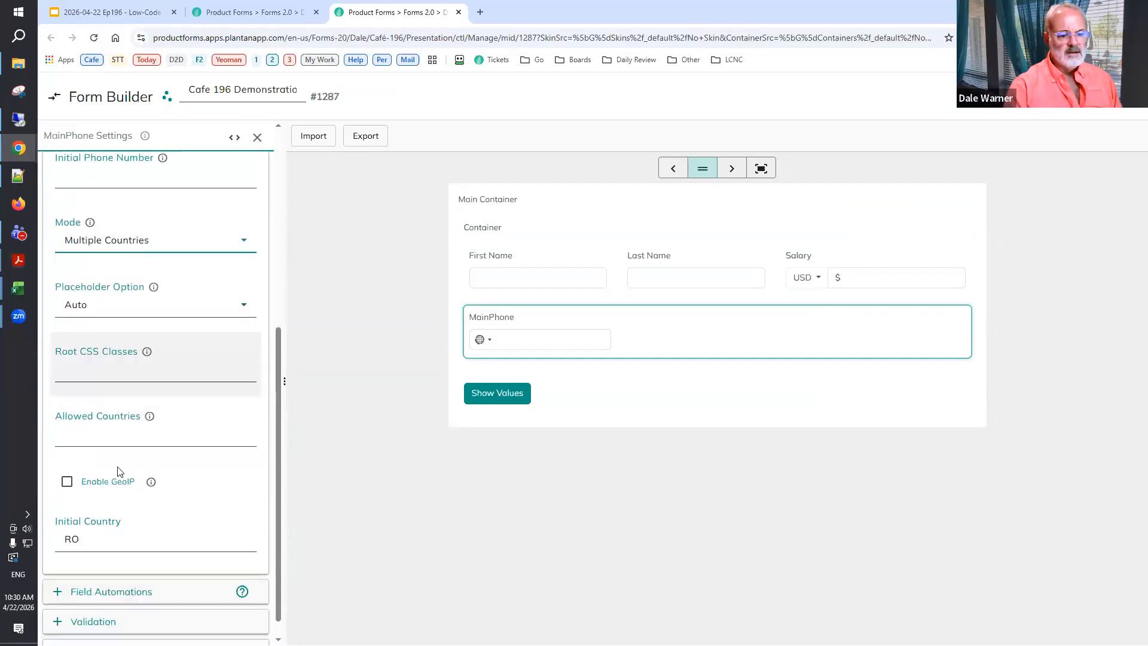
pyautogui.click(117, 436)
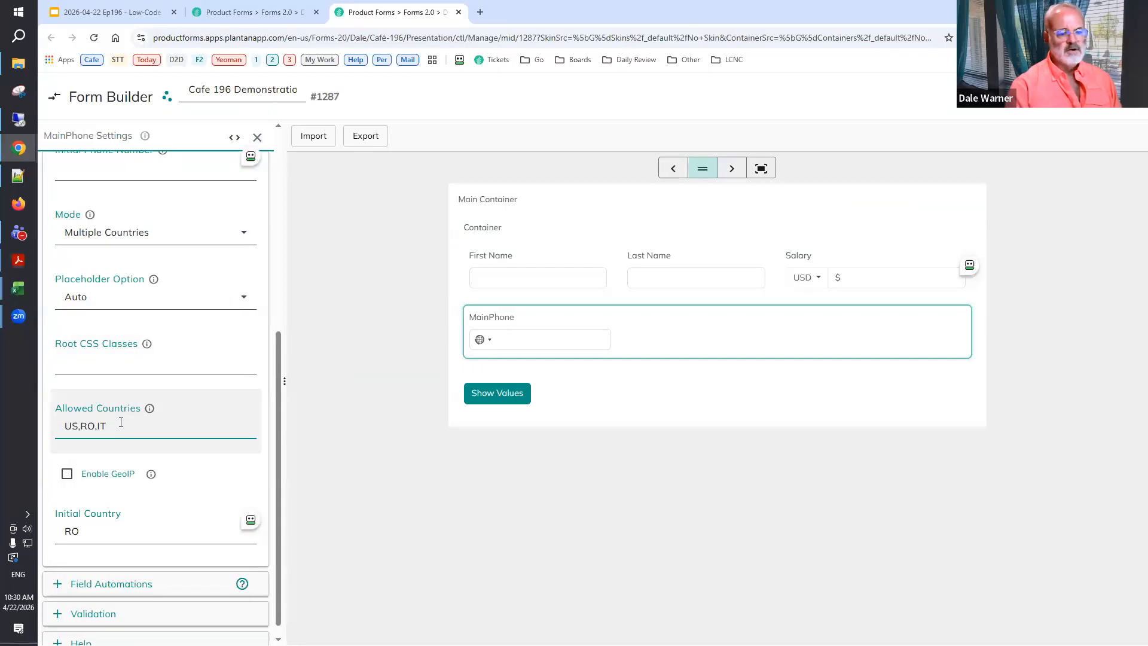
pyautogui.click(1044, 97)
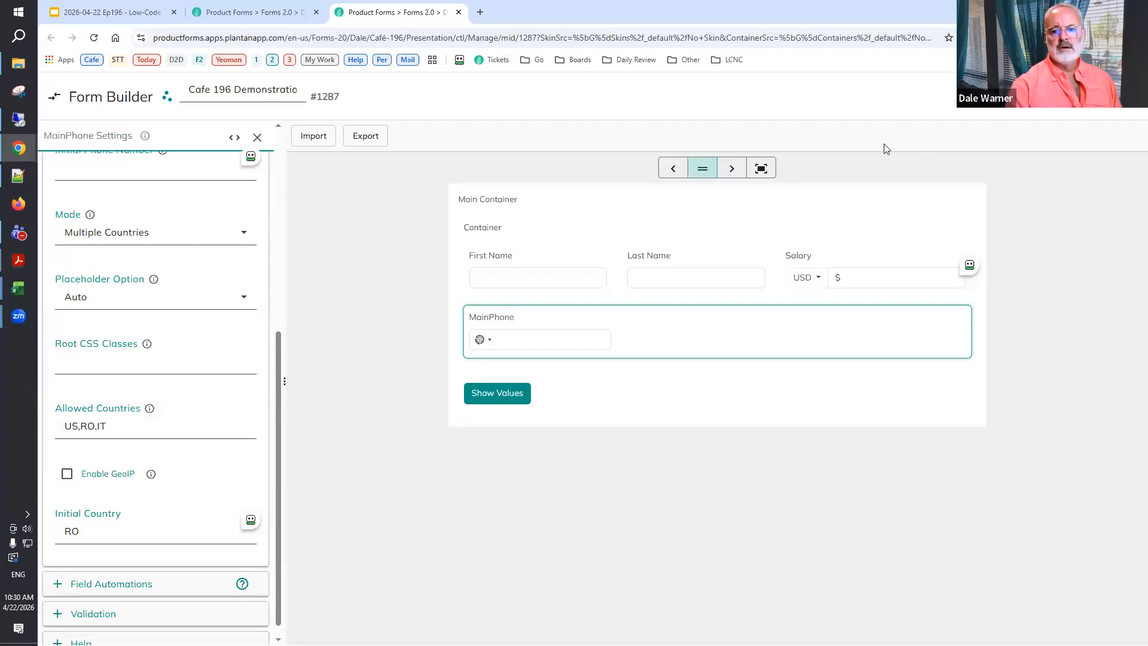
pyautogui.click(239, 13)
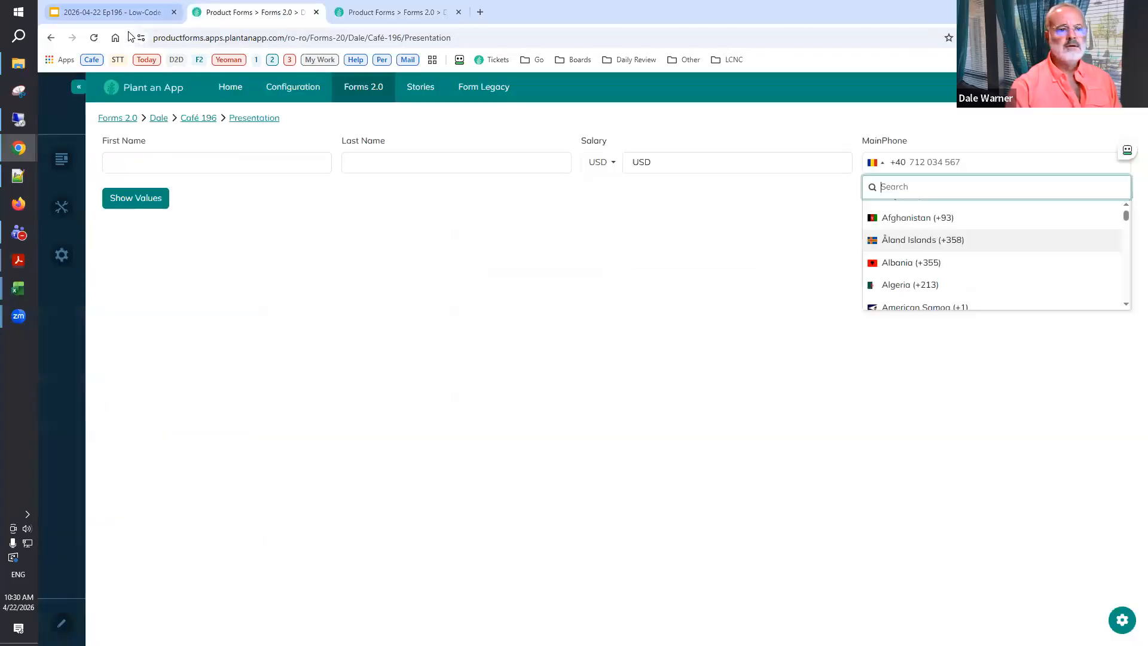
# Reload the live form, which shows MainPhone without its phone box, then reopen MainPhone's Mode choices.
pyautogui.click(95, 38)
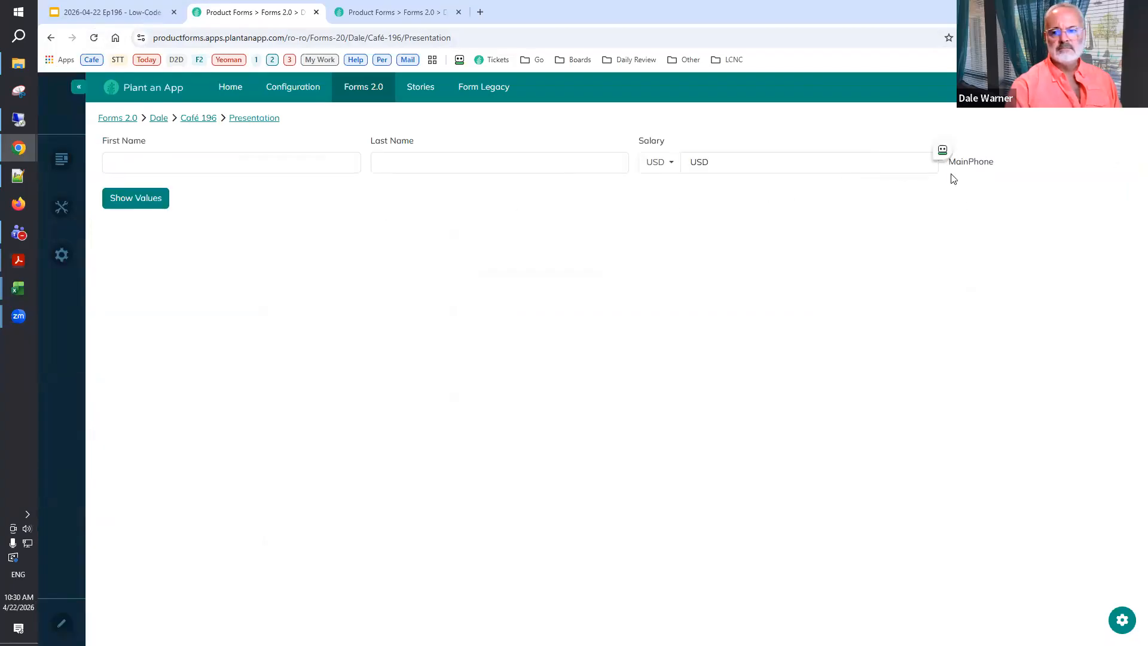
pyautogui.click(365, 14)
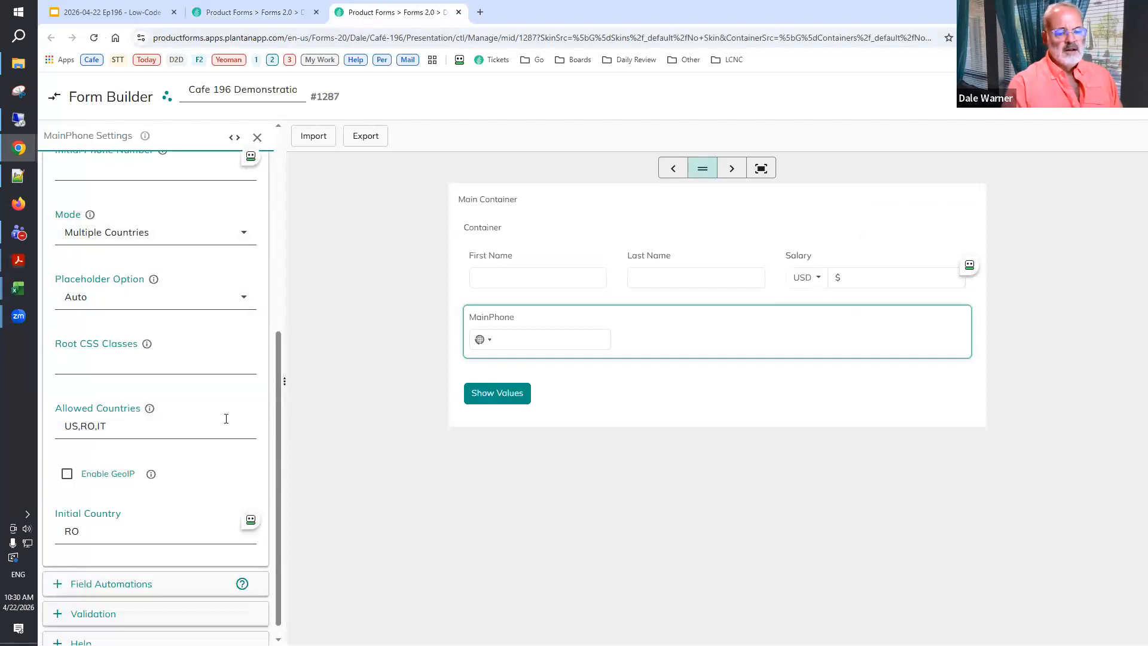
pyautogui.scroll(2, 224, 471)
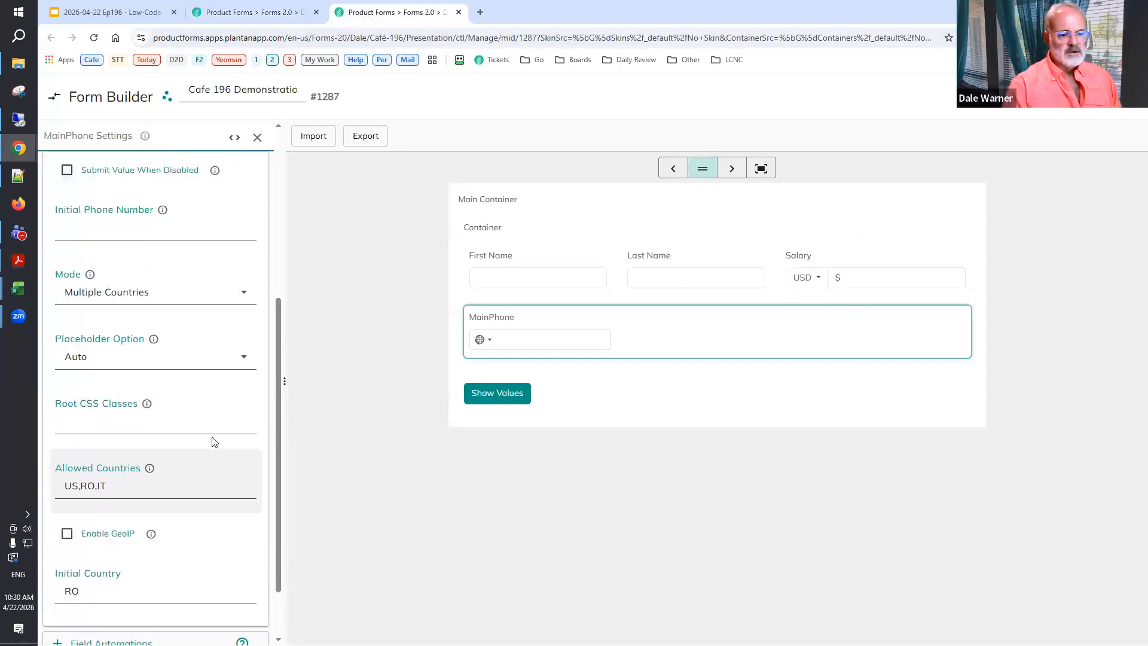
pyautogui.click(183, 355)
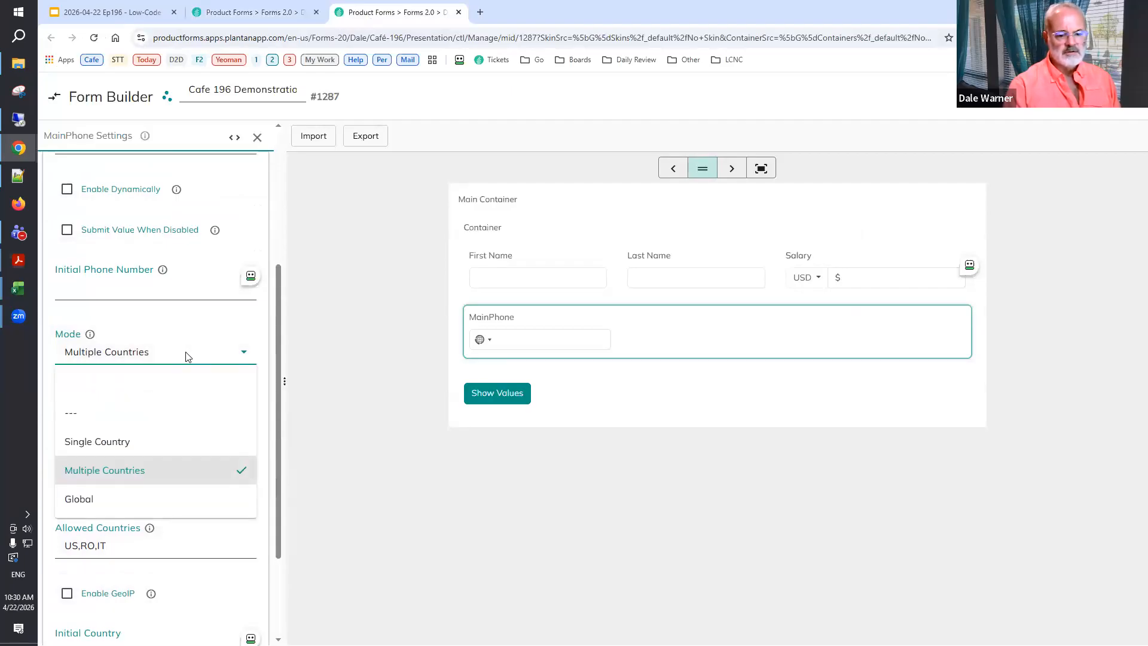
# Set MainPhone's mode to Global and dismiss the browser autofill popup.
pyautogui.click(370, 404)
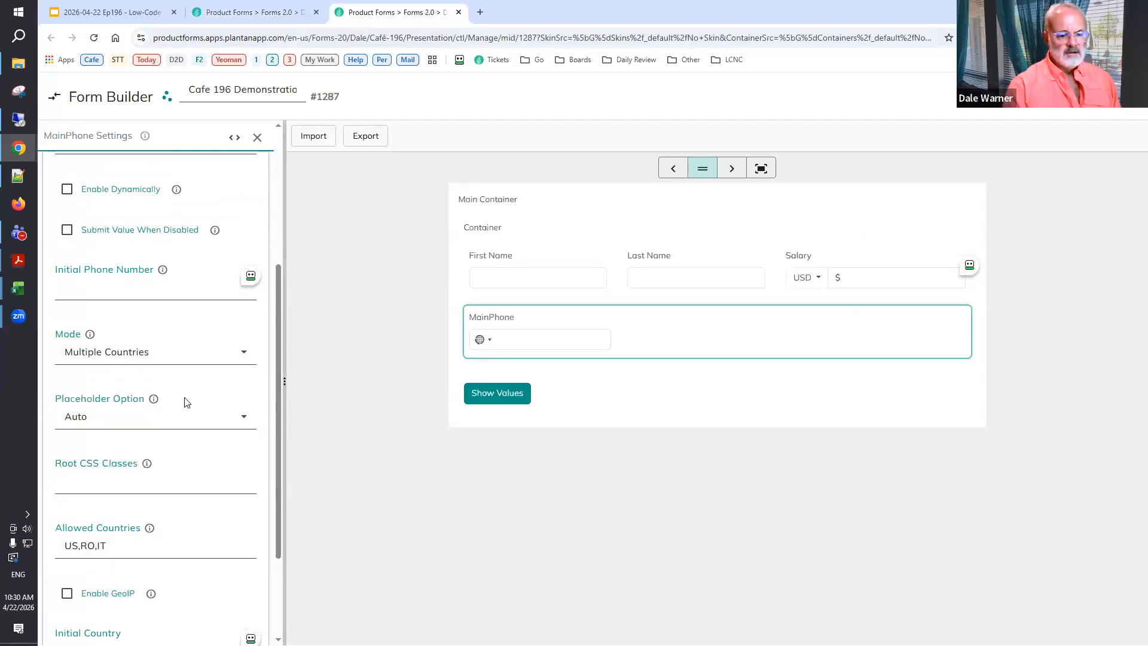
pyautogui.click(183, 357)
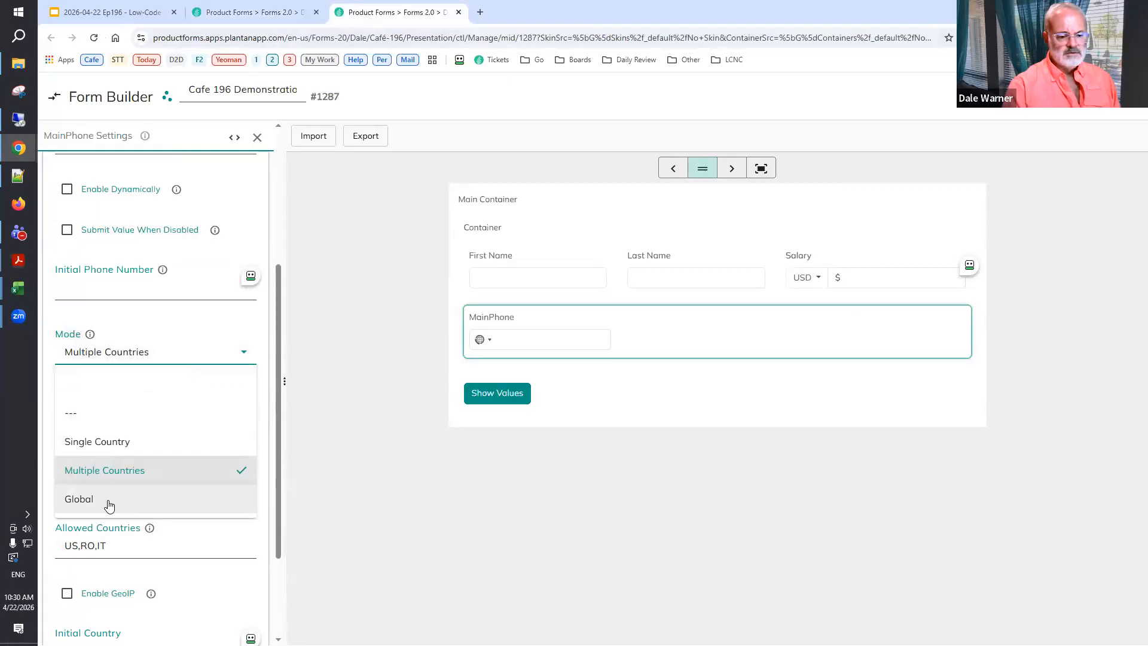
pyautogui.click(108, 497)
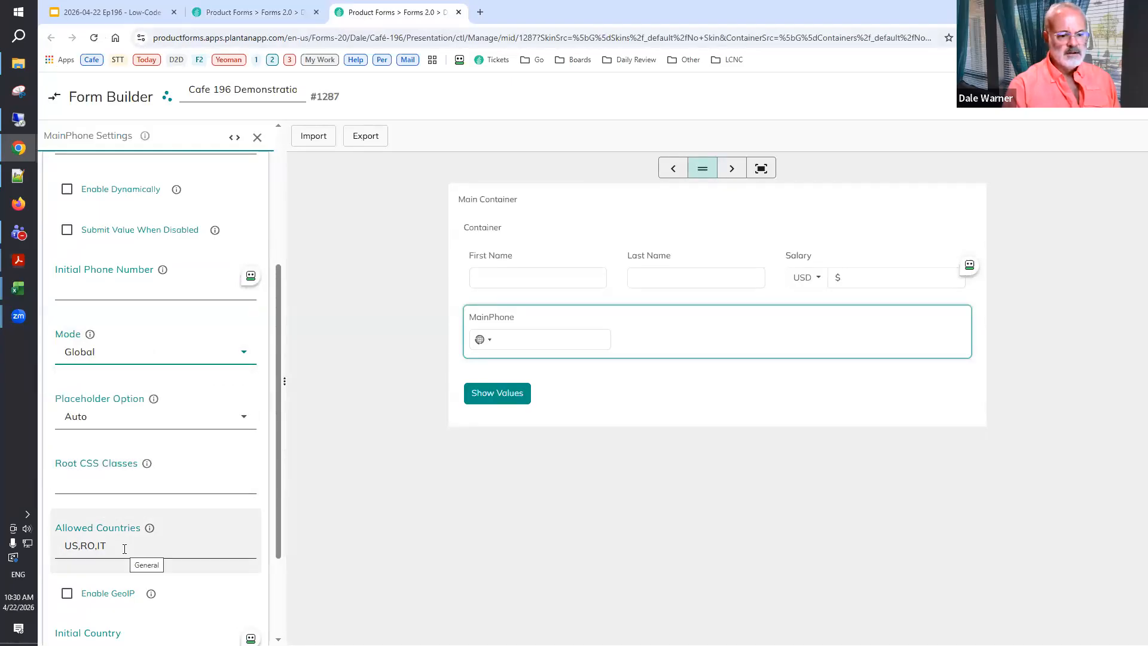
pyautogui.scroll(-3, 143, 467)
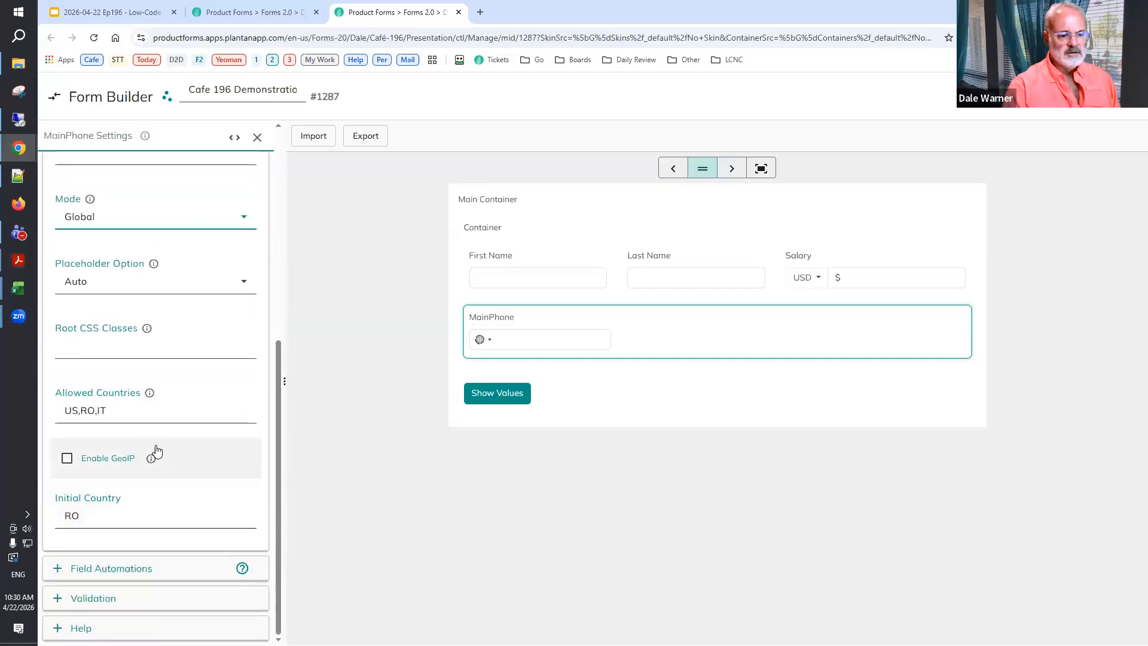
pyautogui.click(259, 138)
pyautogui.click(314, 274)
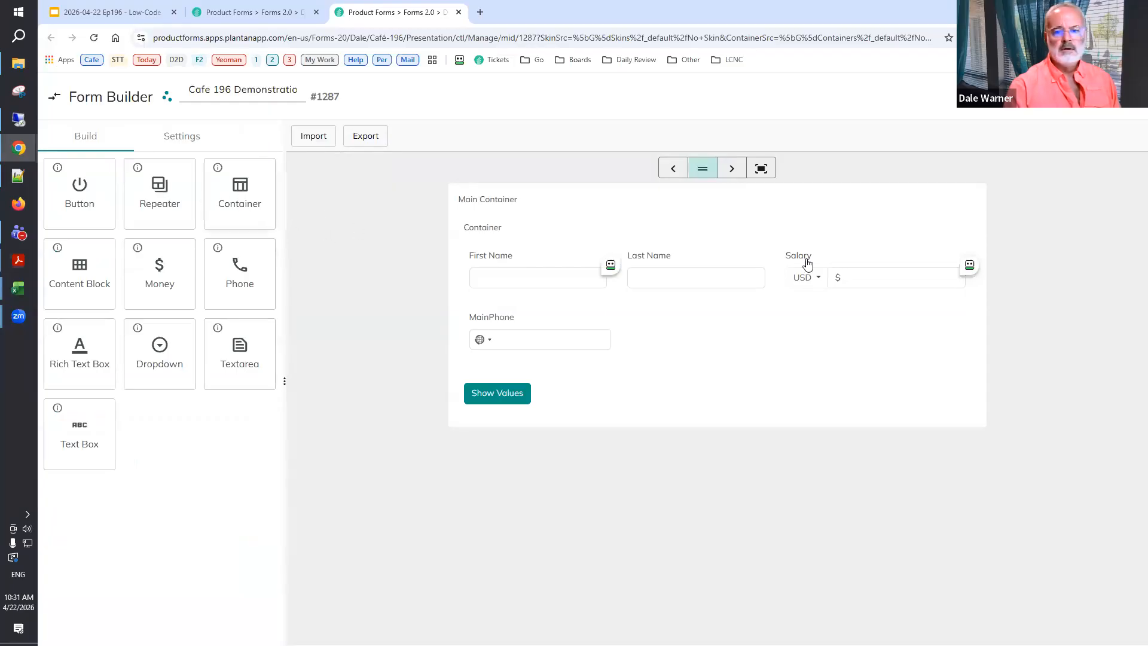
# Reselect MainPhone, confirm Global mode and enable GeoIP for the initial country.
pyautogui.click(497, 323)
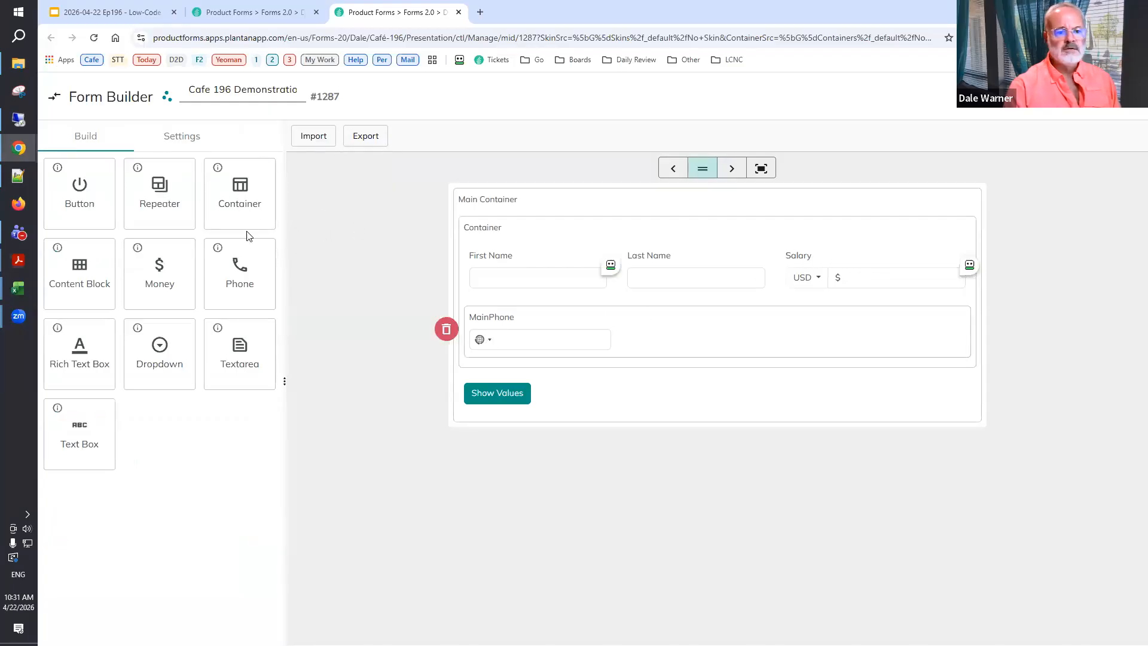
pyautogui.scroll(-4, 182, 361)
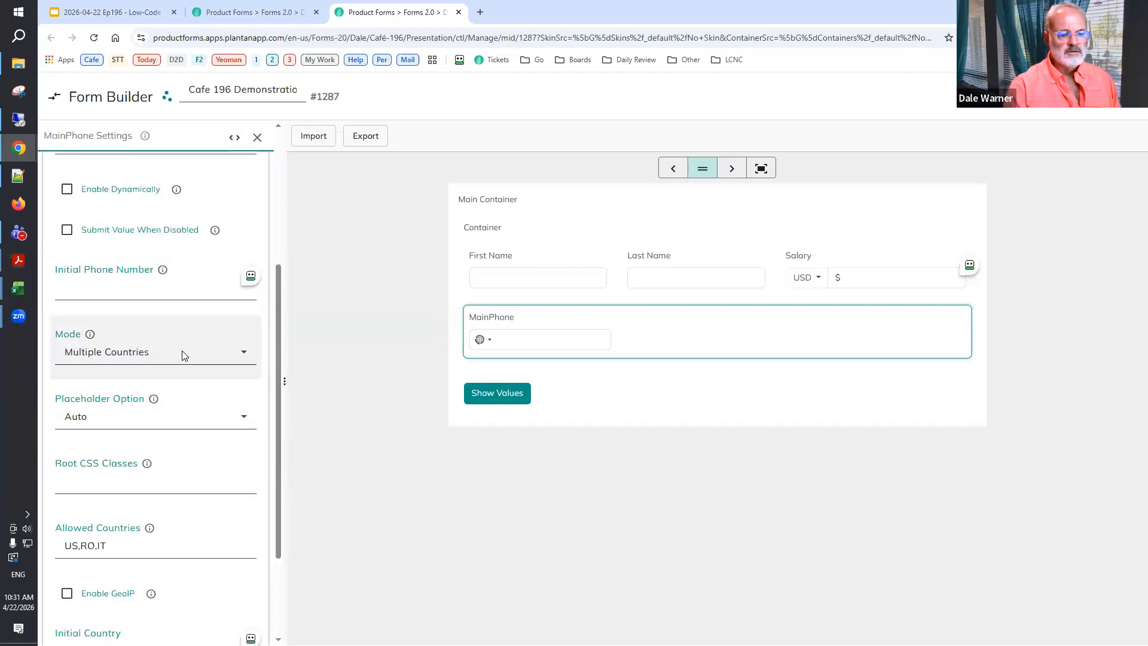
pyautogui.click(182, 356)
pyautogui.click(108, 498)
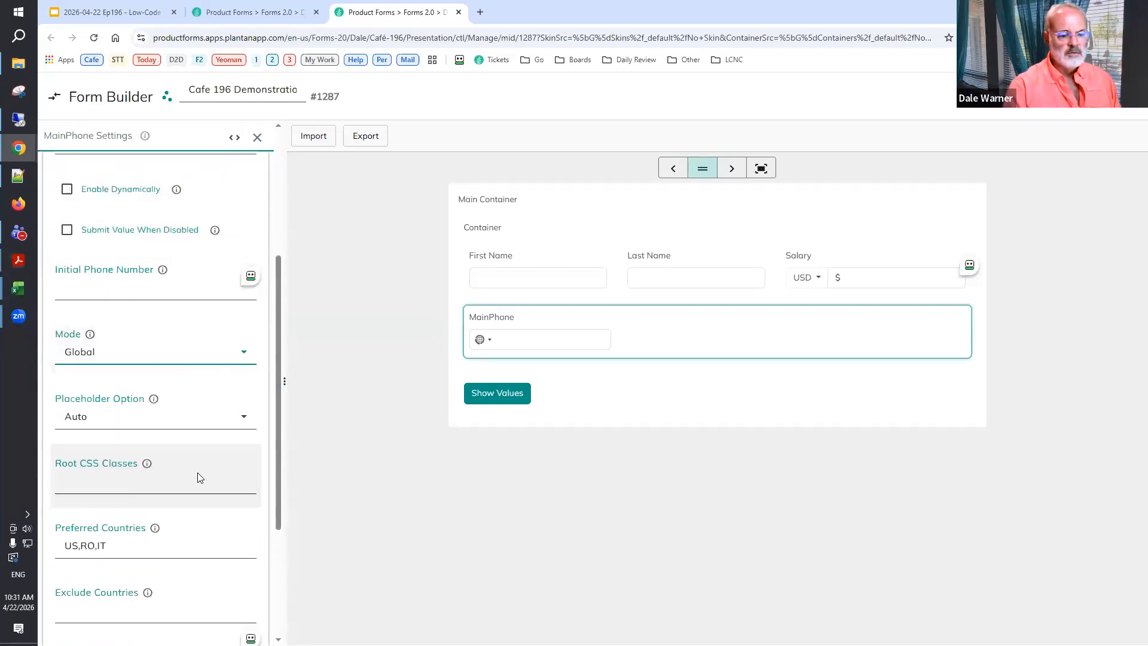
pyautogui.scroll(-2, 187, 520)
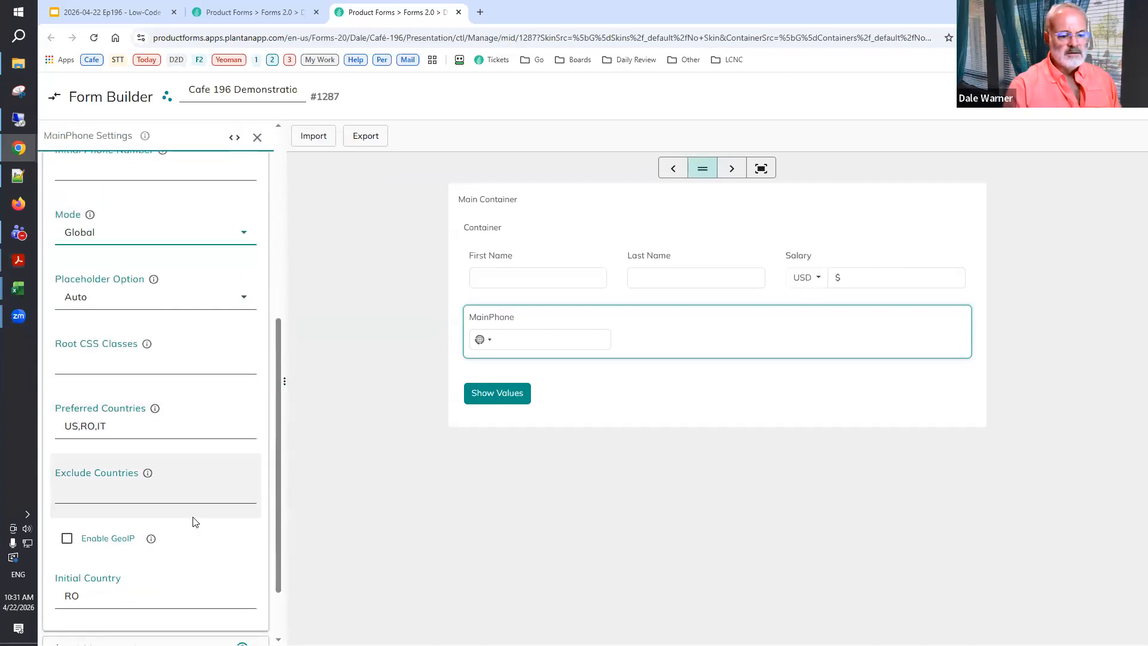
pyautogui.click(66, 540)
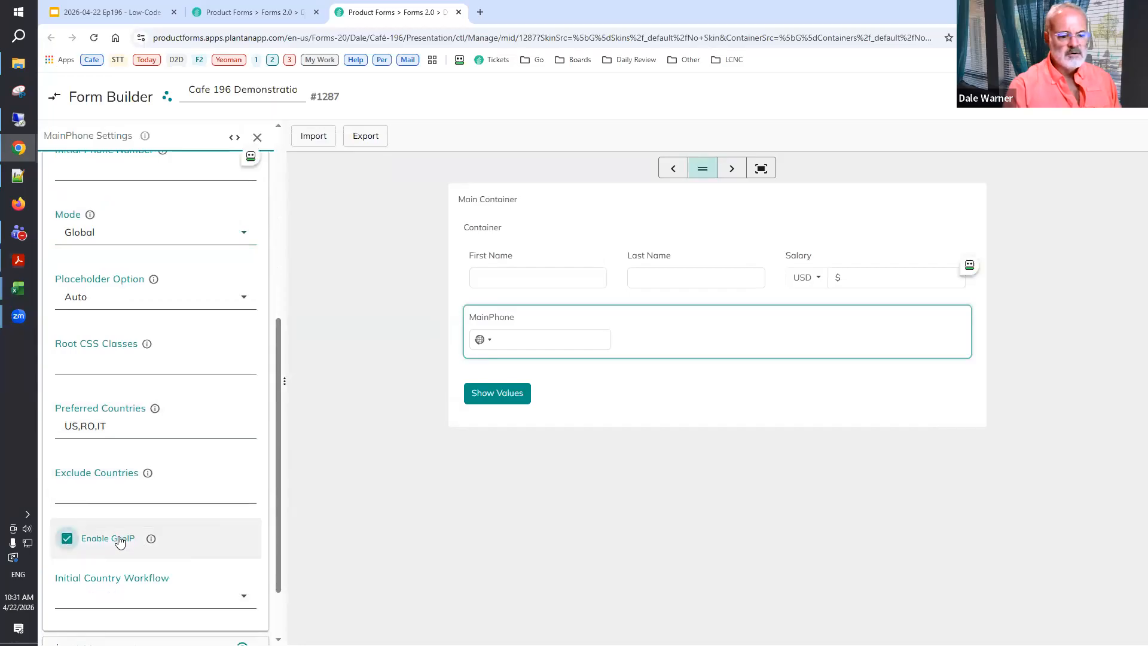
pyautogui.moveTo(150, 540)
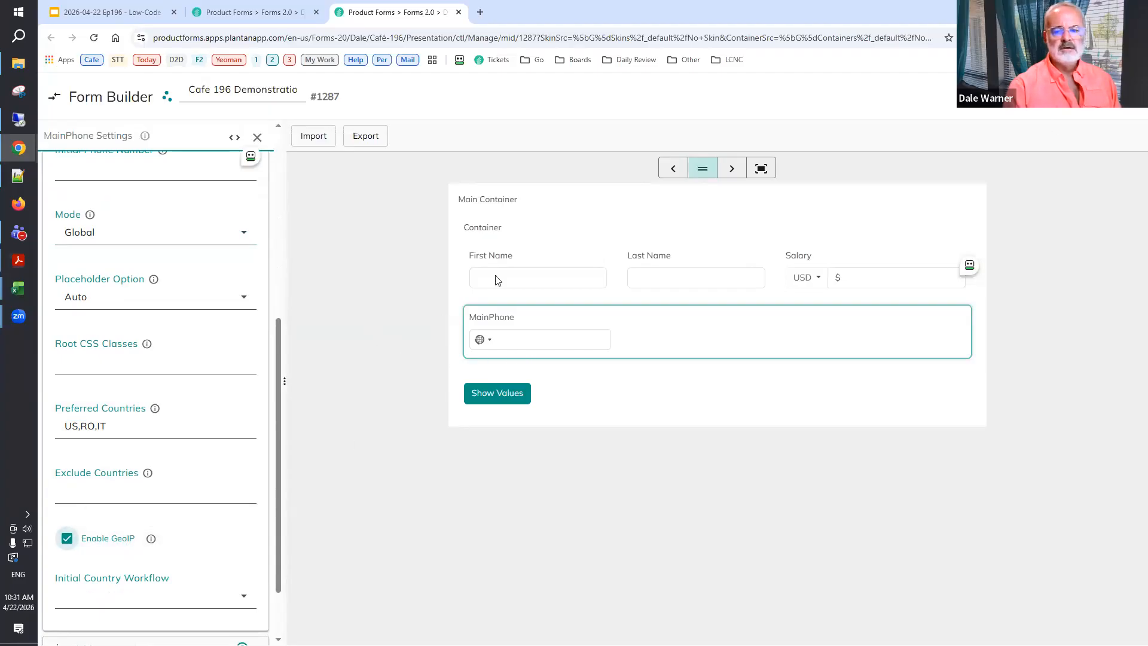
# Preview the Global phone field, then delete the MainPhone field from the form.
pyautogui.click(261, 13)
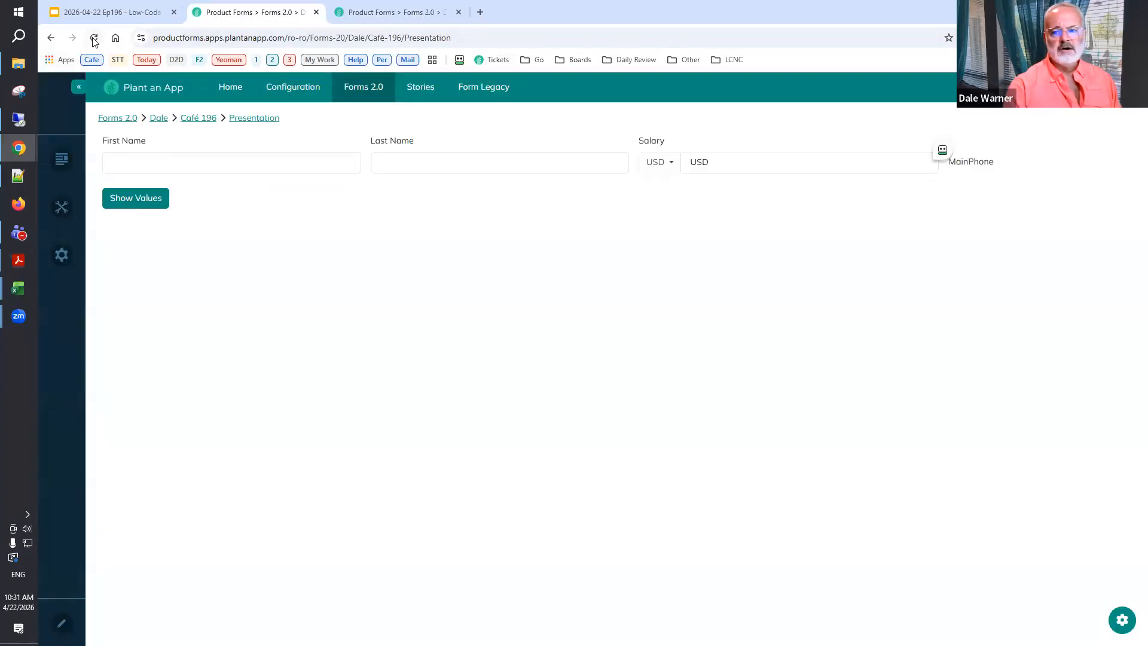
pyautogui.click(94, 38)
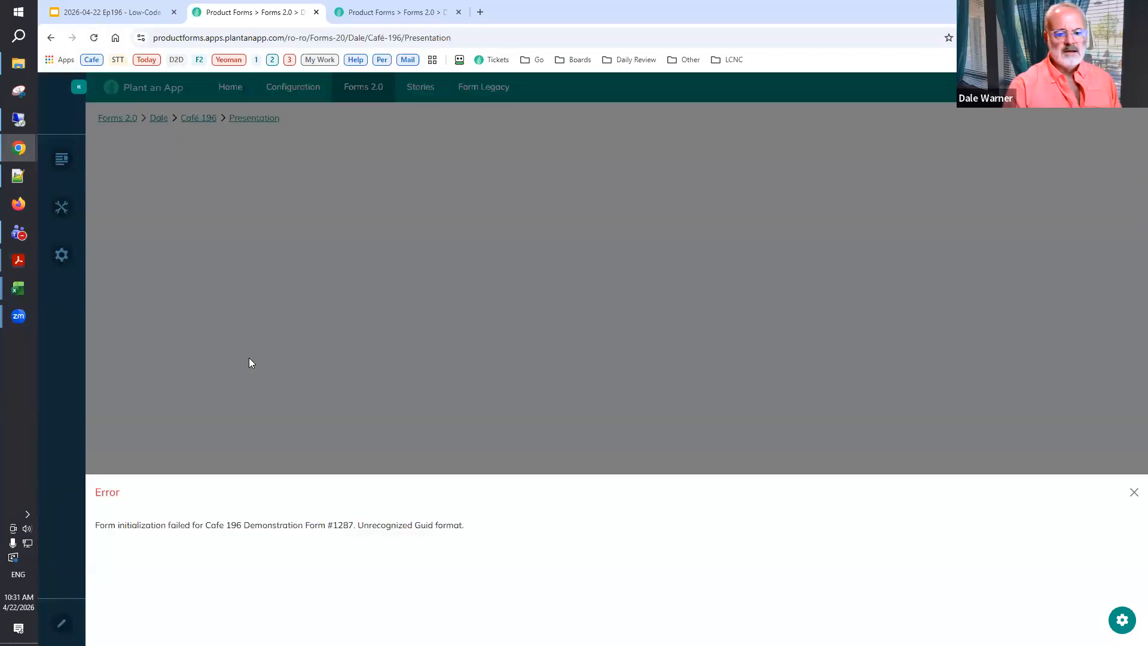
pyautogui.click(359, 13)
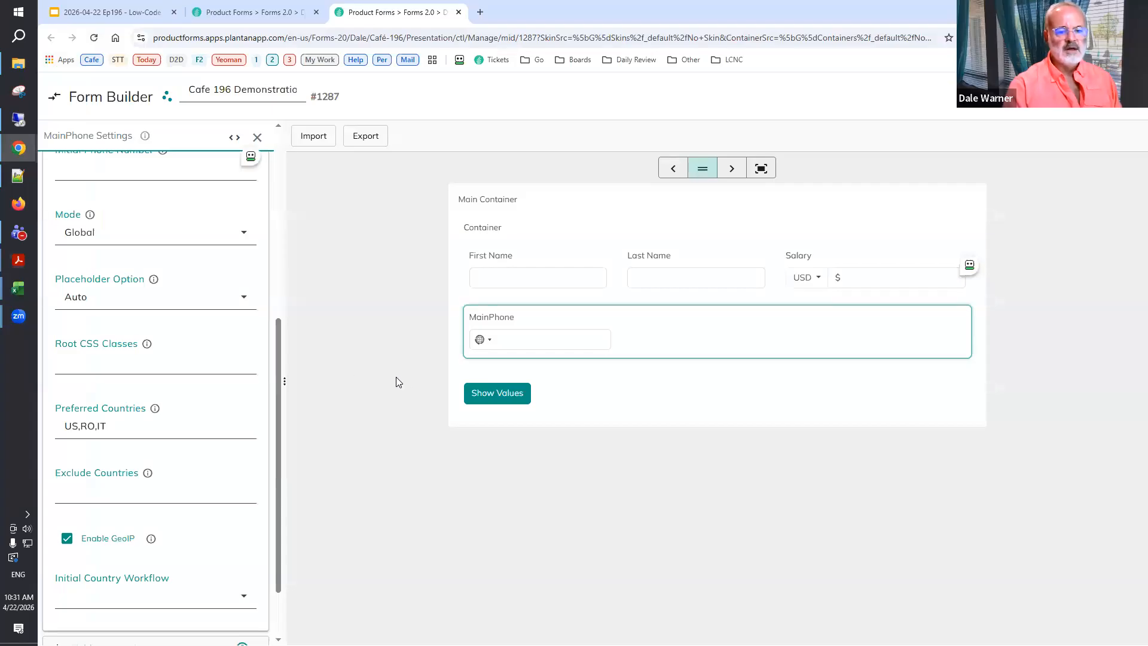
pyautogui.click(489, 321)
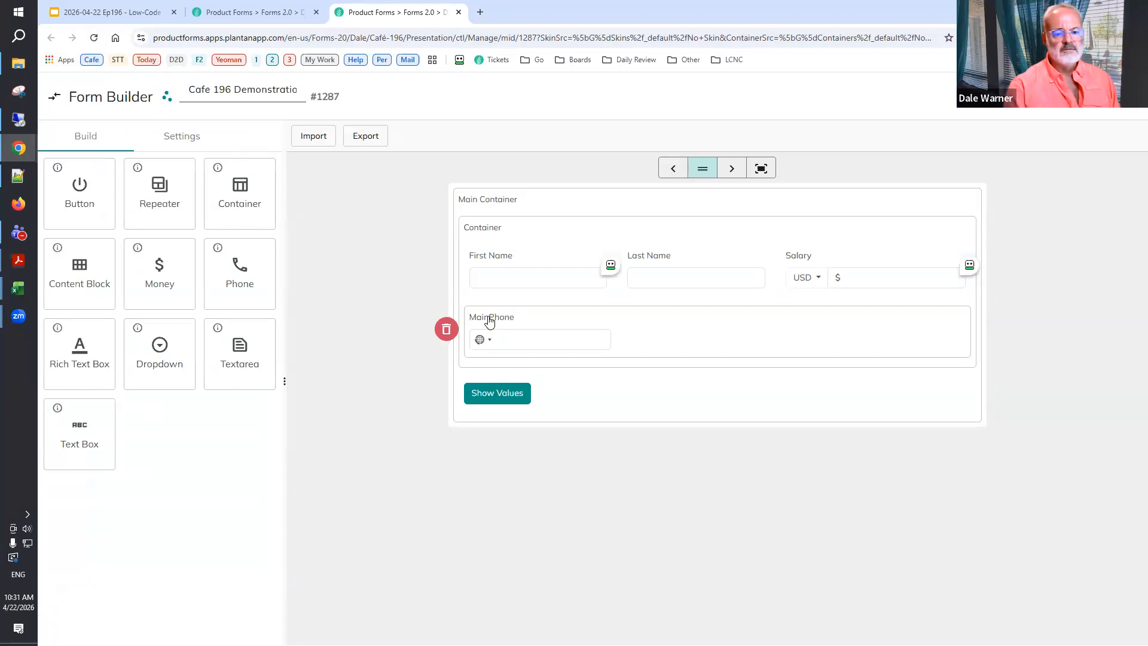
pyautogui.click(489, 321)
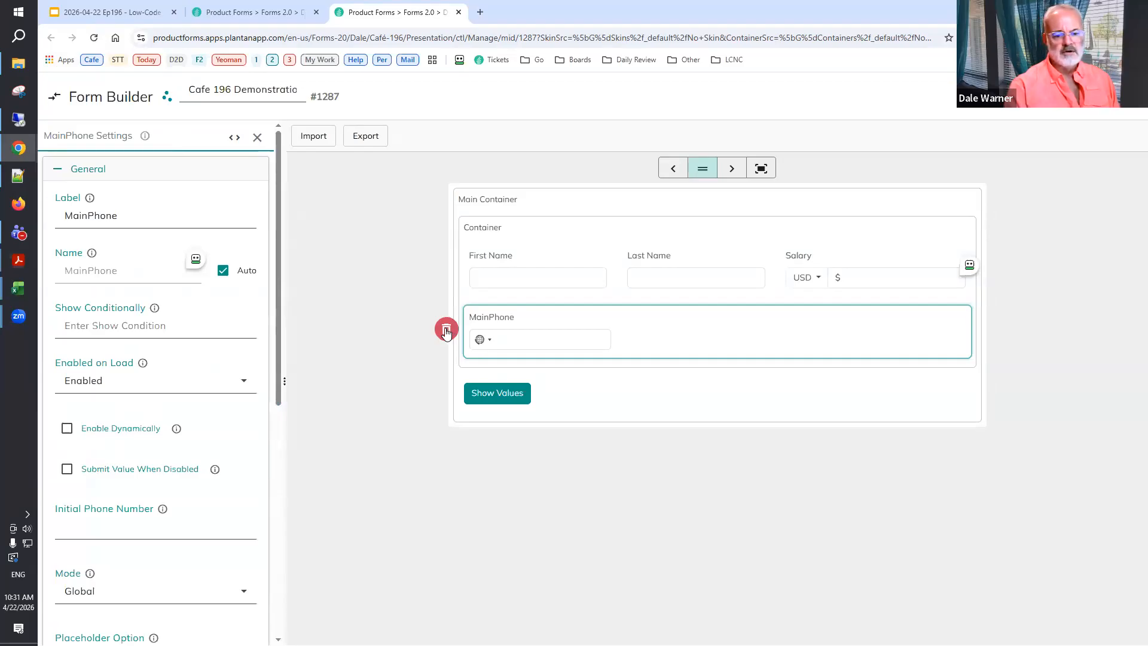
pyautogui.click(446, 330)
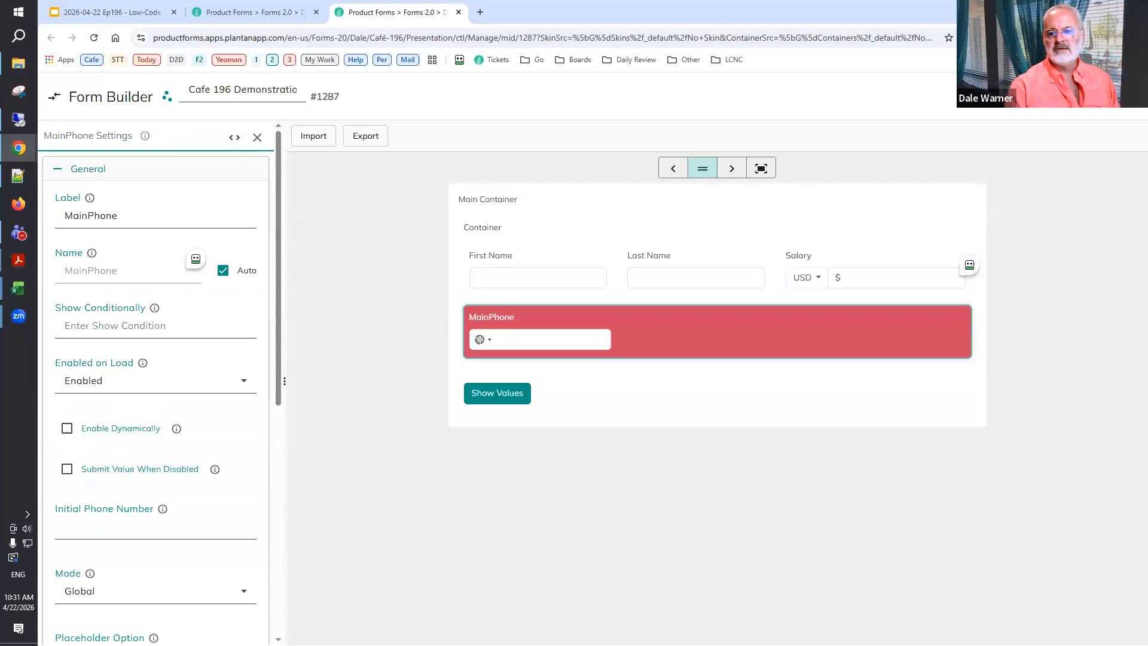
pyautogui.click(446, 330)
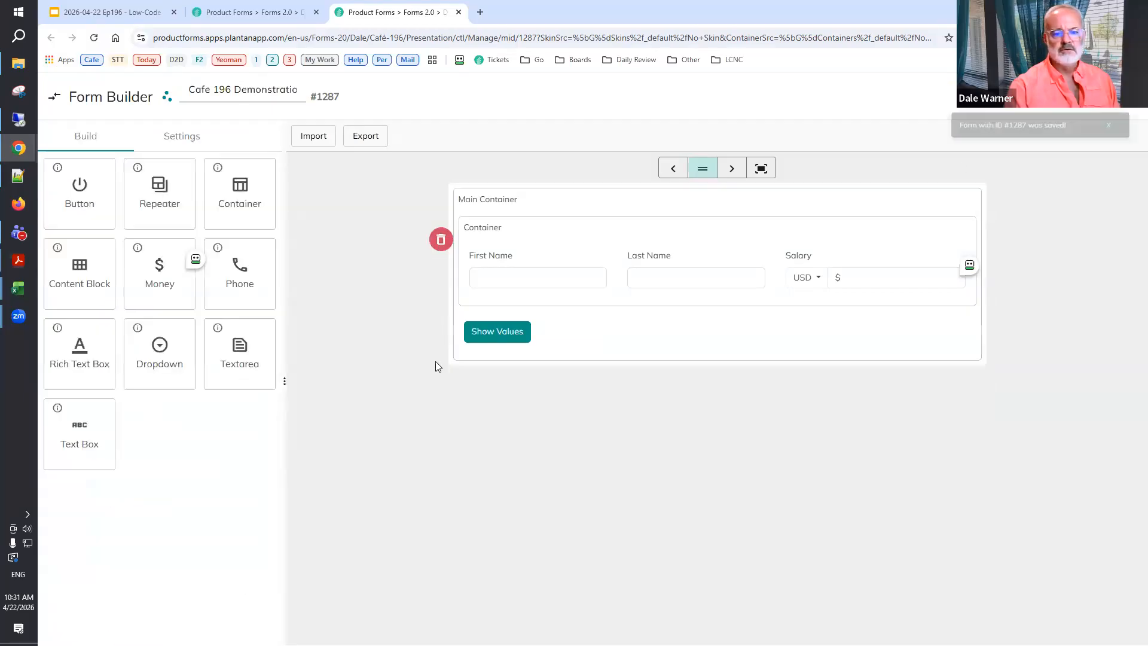
# Reload the live form to confirm only First Name, Last Name and Salary remain.
pyautogui.click(210, 13)
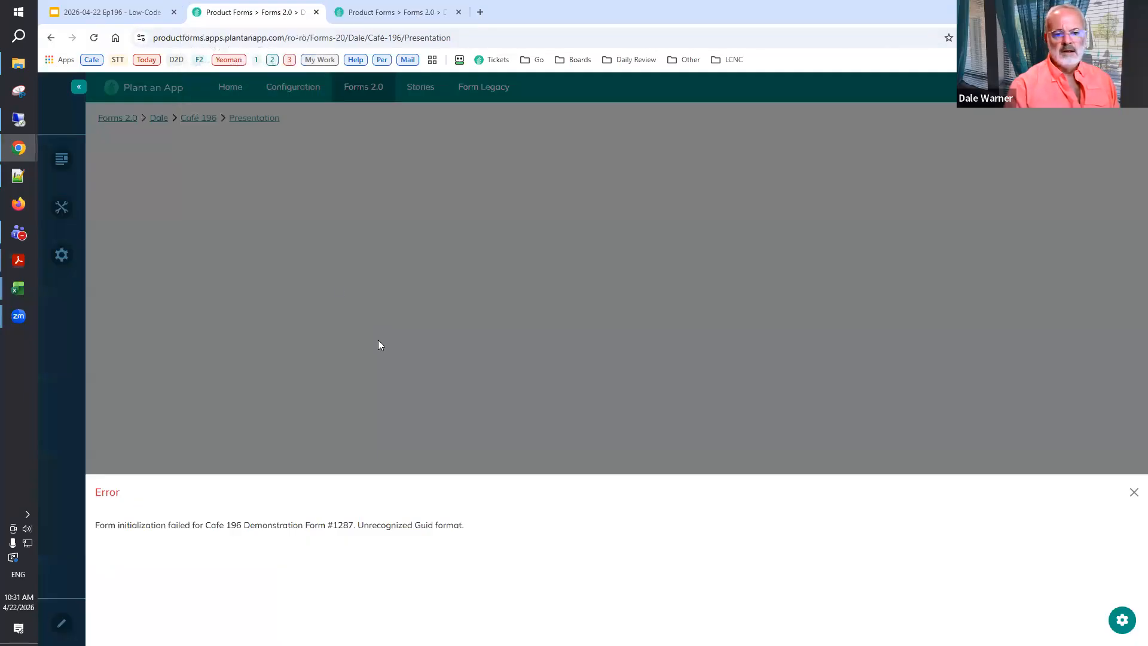
pyautogui.click(136, 13)
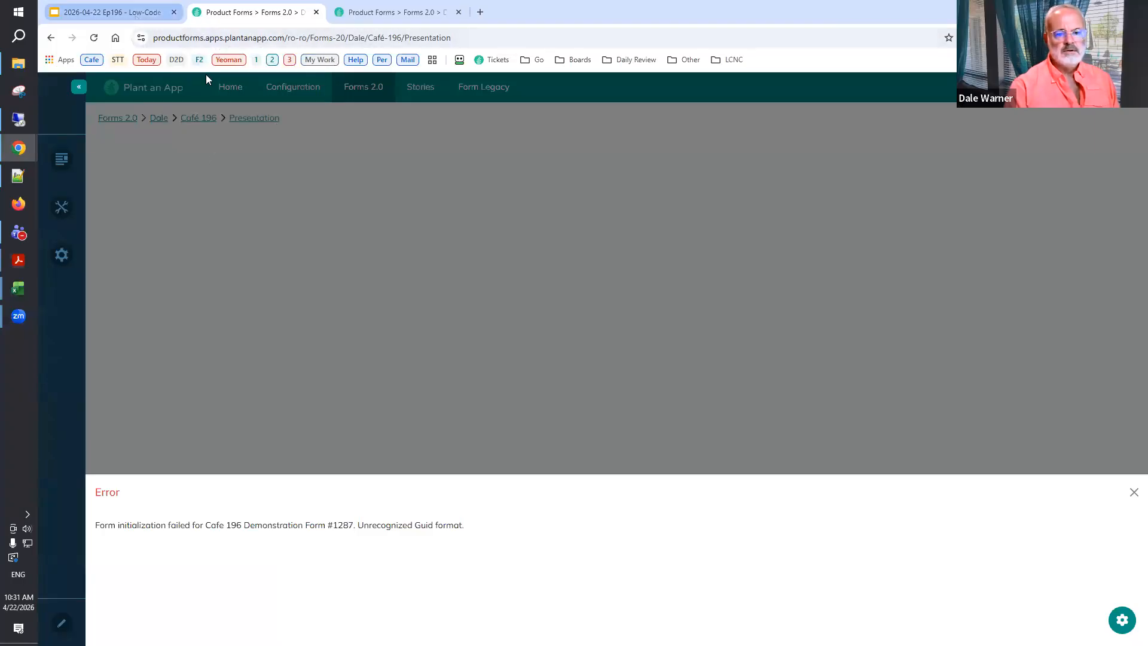
pyautogui.click(248, 16)
pyautogui.click(94, 38)
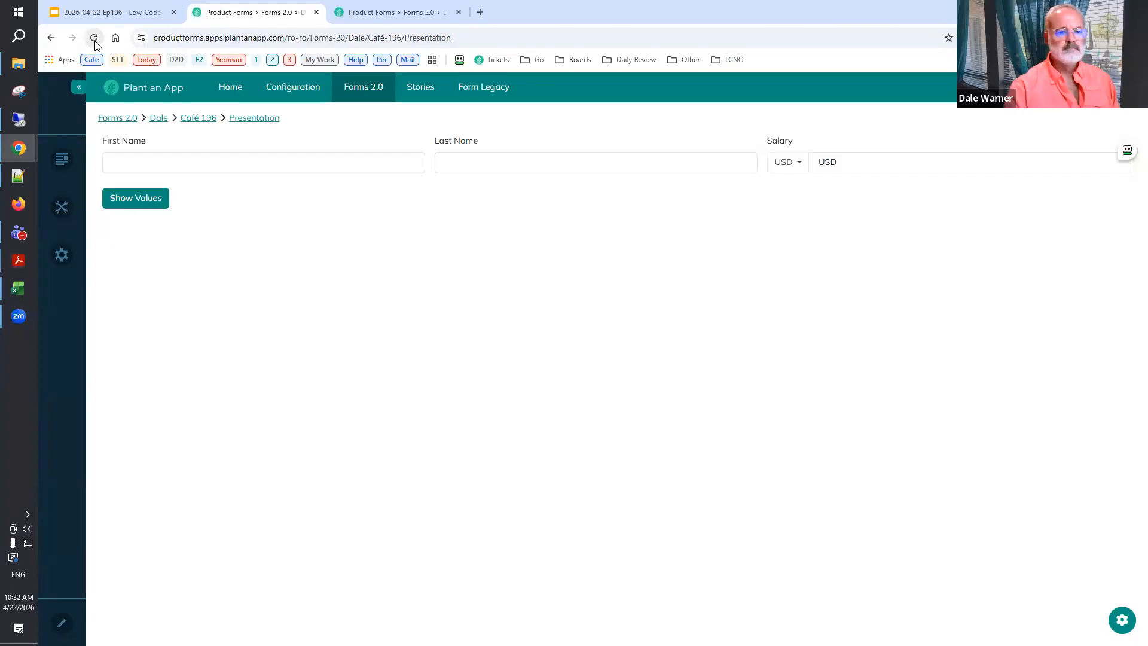
pyautogui.click(98, 12)
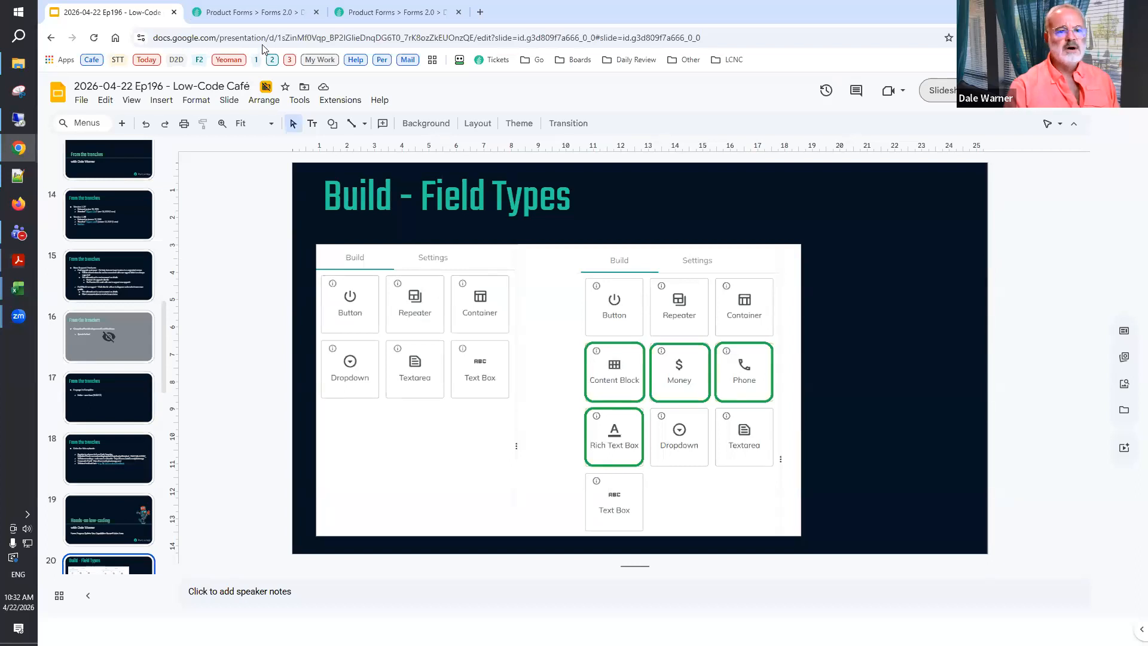
pyautogui.click(261, 18)
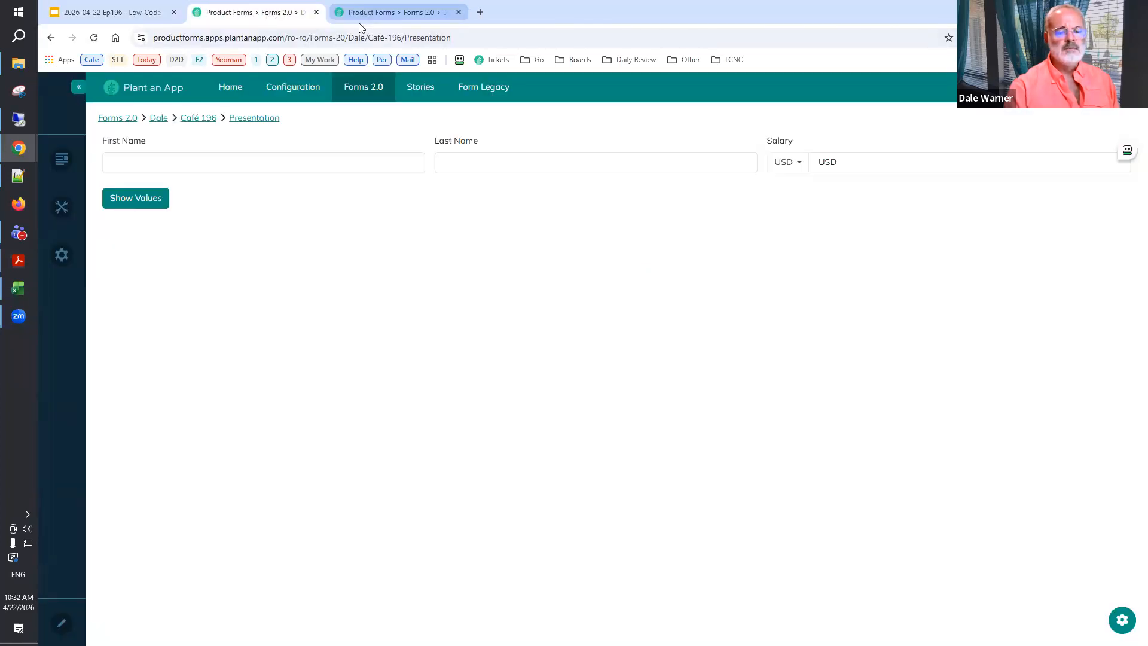
# Add a new container below the name fields and place a Rich Text Box inside Container 1.
pyautogui.click(359, 15)
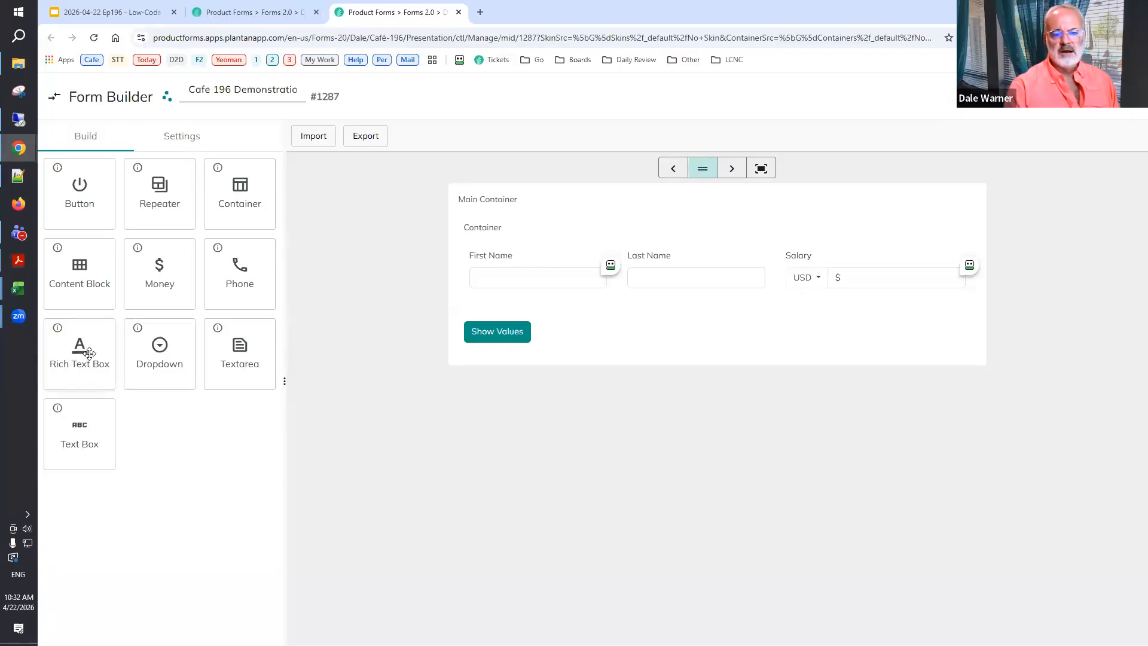
pyautogui.moveTo(230, 191); pyautogui.dragTo(408, 321)
pyautogui.moveTo(69, 368); pyautogui.dragTo(504, 366)
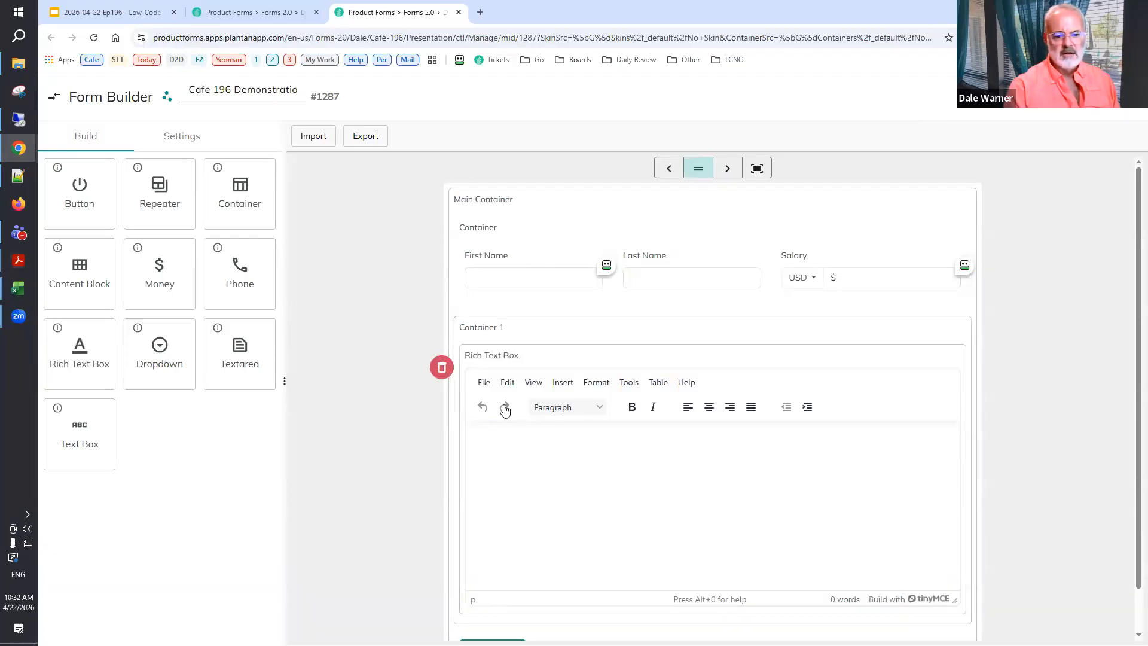
# Change the rich text box's label to 'Resume'.
pyautogui.click(500, 450)
pyautogui.tripleClick(62, 215)
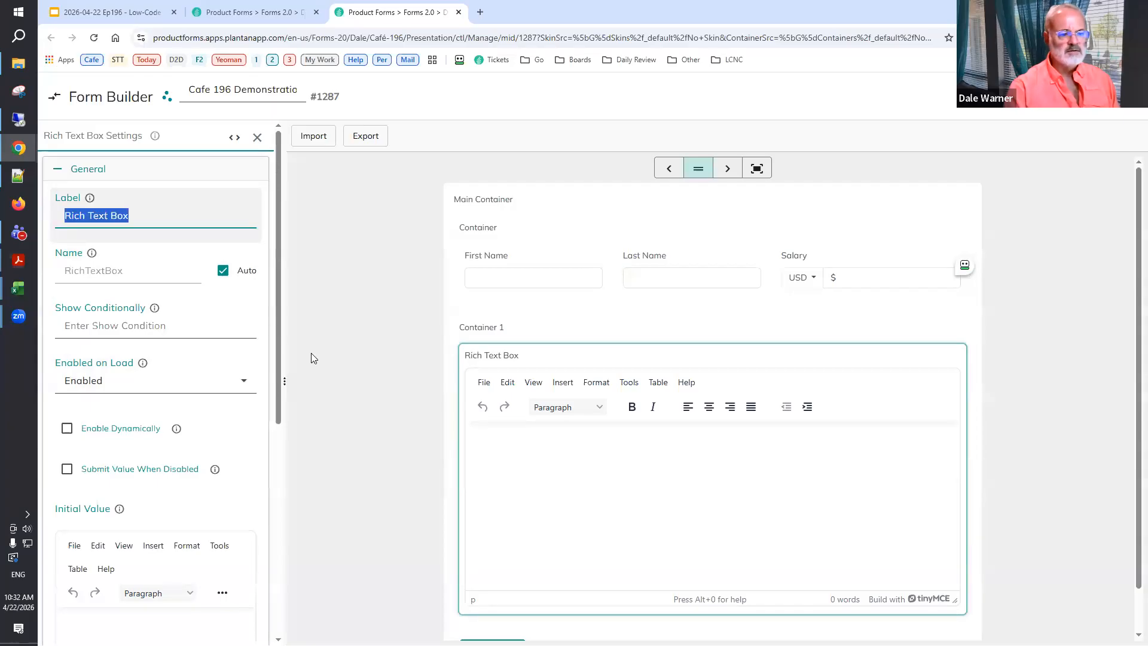
pyautogui.press('BackSpace')
pyautogui.write('rE')
pyautogui.press('BackSpace')
pyautogui.press('BackSpace')
pyautogui.write('REsume')
pyautogui.press('Left')
pyautogui.press('Left')
pyautogui.press('Left')
pyautogui.press('Left')
pyautogui.press('BackSpace')
pyautogui.write('e')
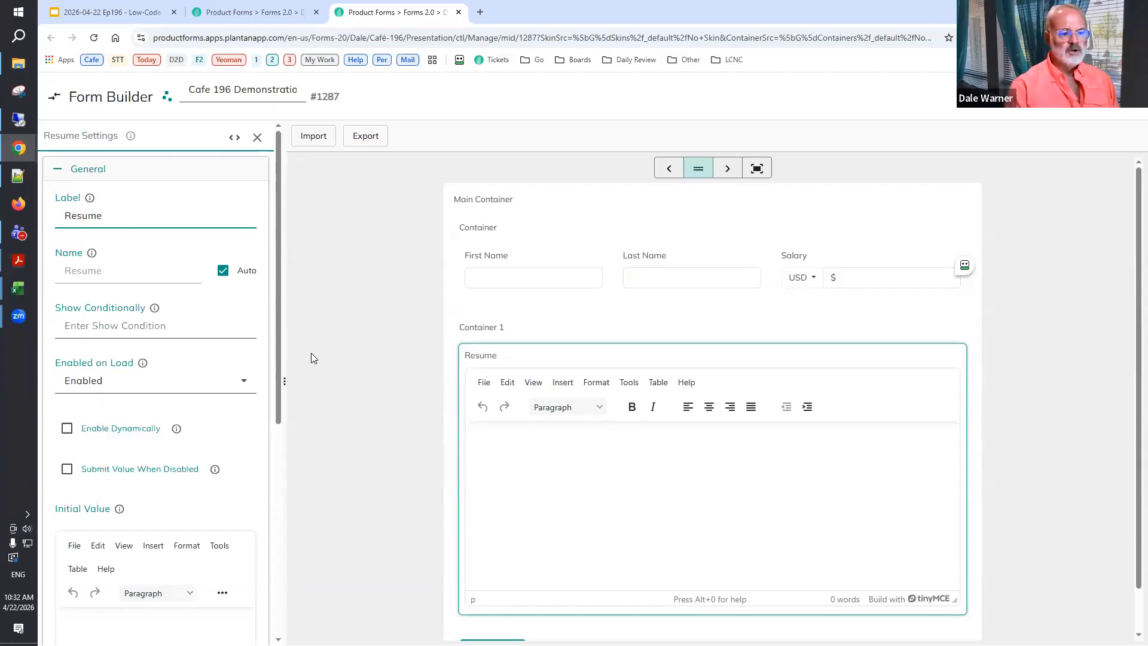
pyautogui.scroll(-2, 152, 400)
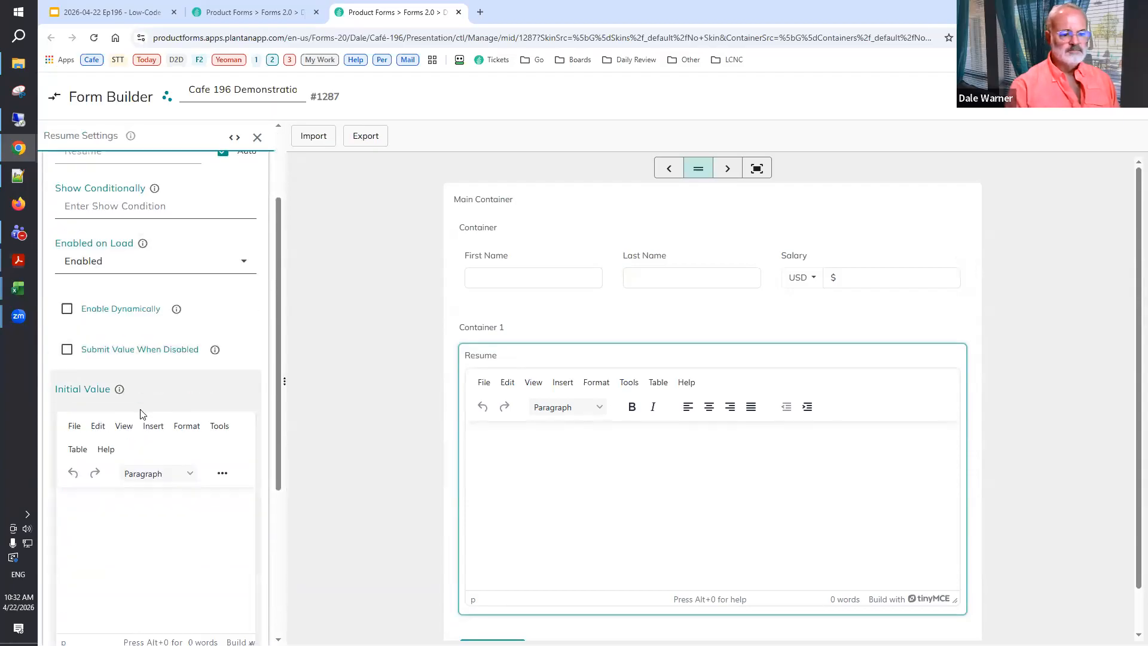
pyautogui.scroll(-2, 143, 412)
pyautogui.click(145, 415)
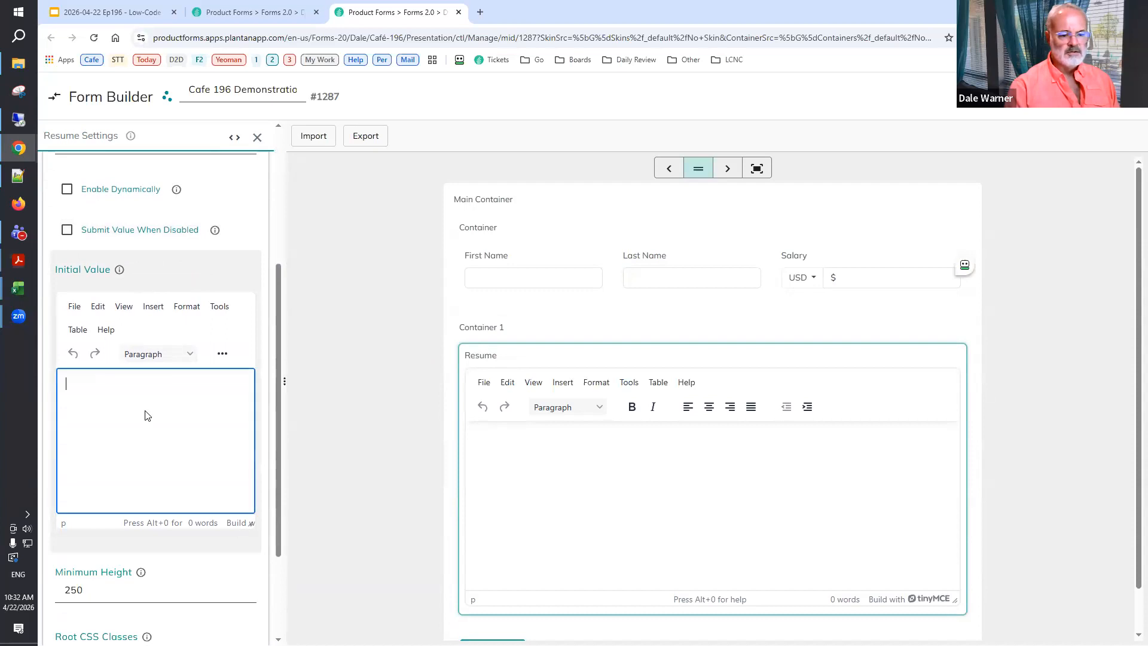
pyautogui.scroll(-2, 147, 415)
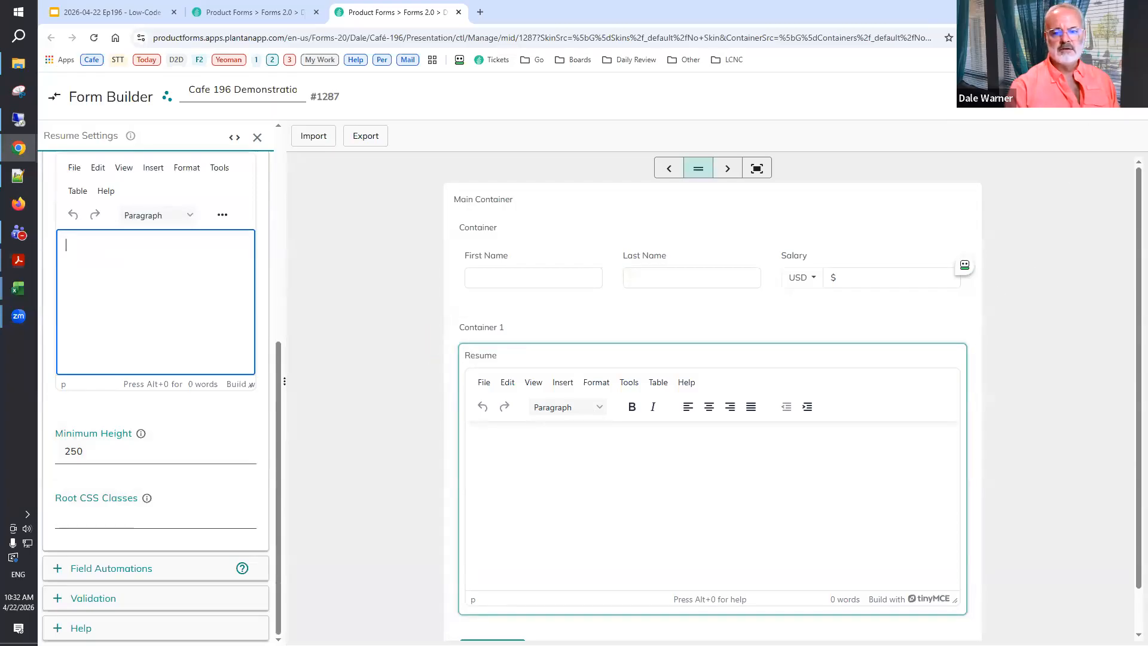
pyautogui.click(254, 17)
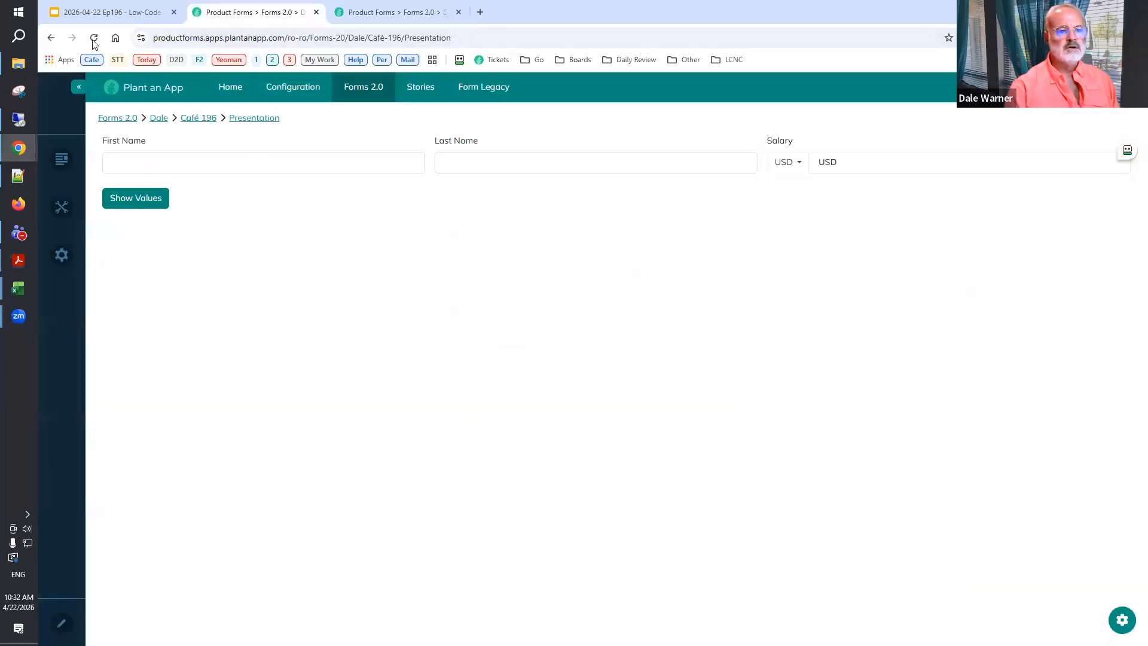
# Type 'Works hard and long hours' in Resume, bold 'long hours', and format it as Heading 1.
pyautogui.press('F5')
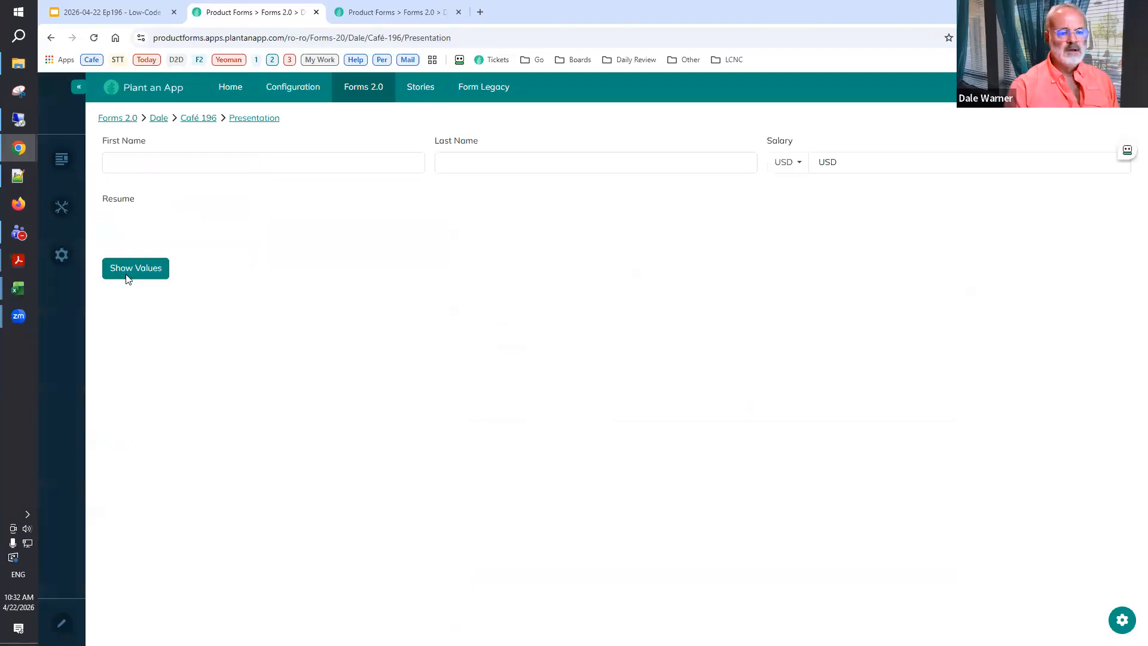
pyautogui.click(168, 322)
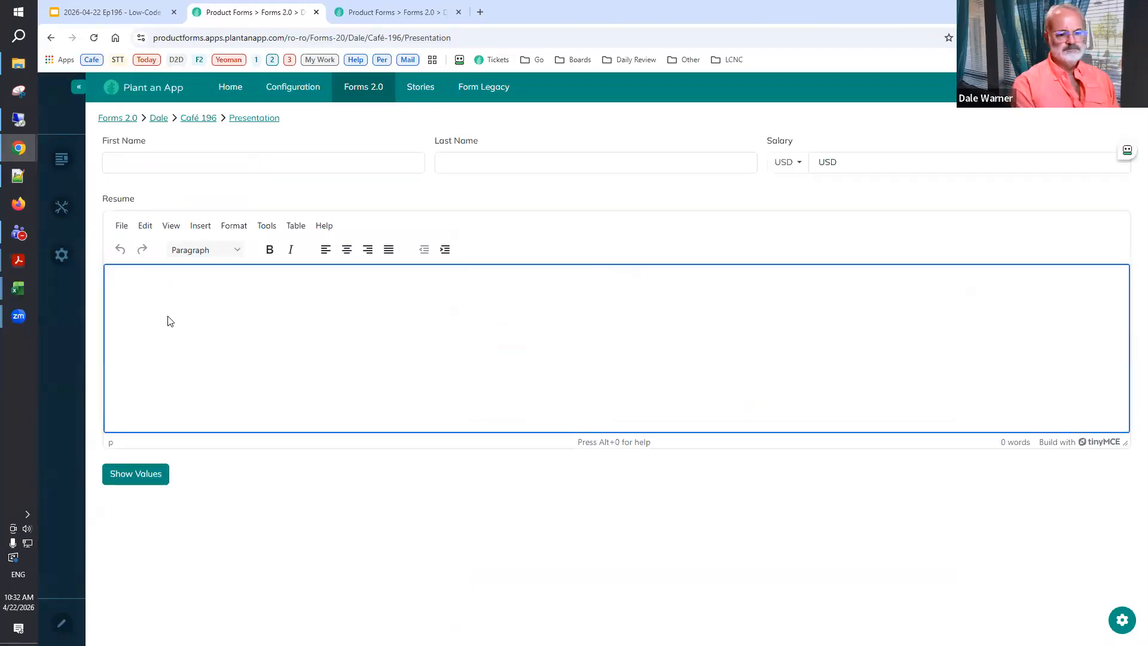
pyautogui.write('Works har')
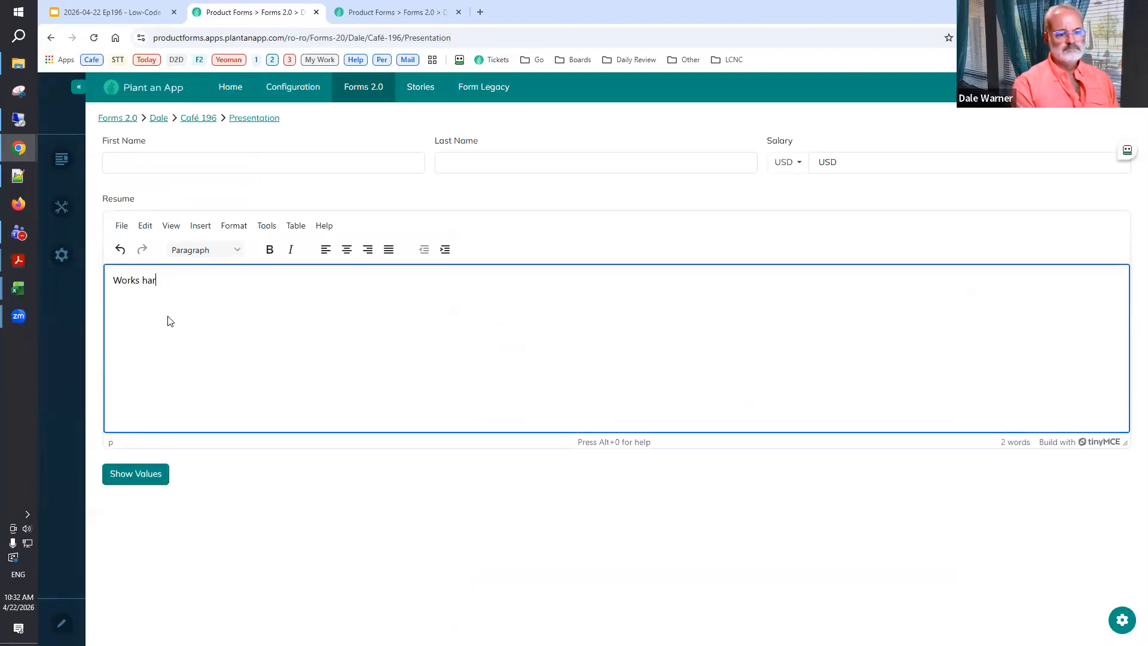
pyautogui.write('d and long hours')
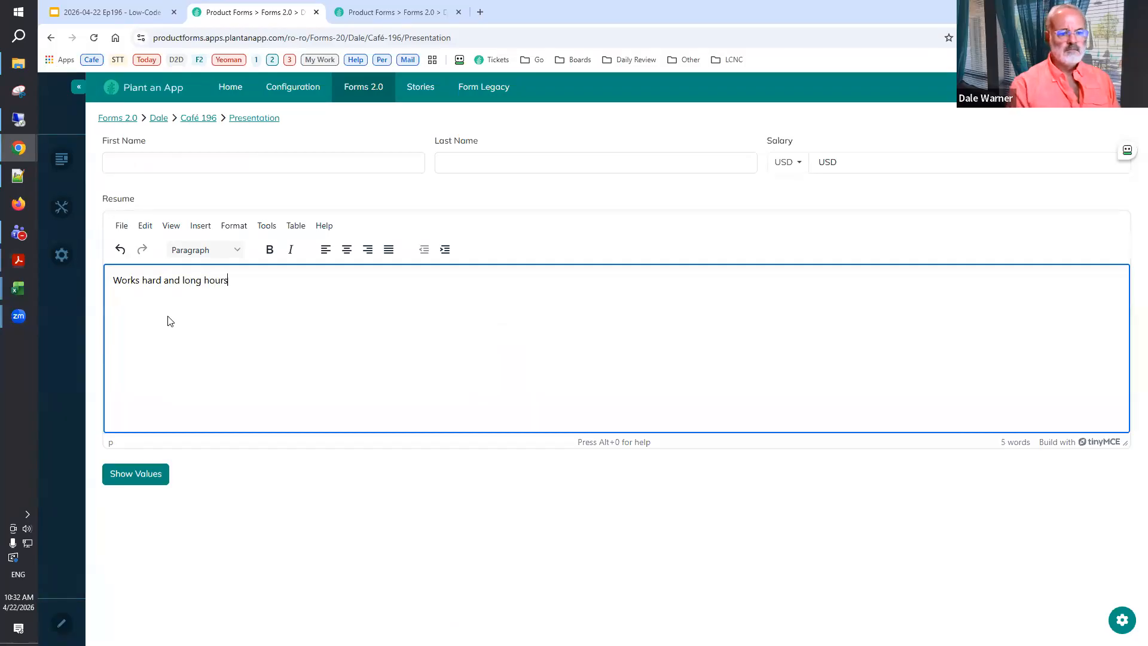
pyautogui.hotkey('ctrl', 'shift', 'Left')
pyautogui.hotkey('ctrl', 'shift', 'Left')
pyautogui.click(269, 249)
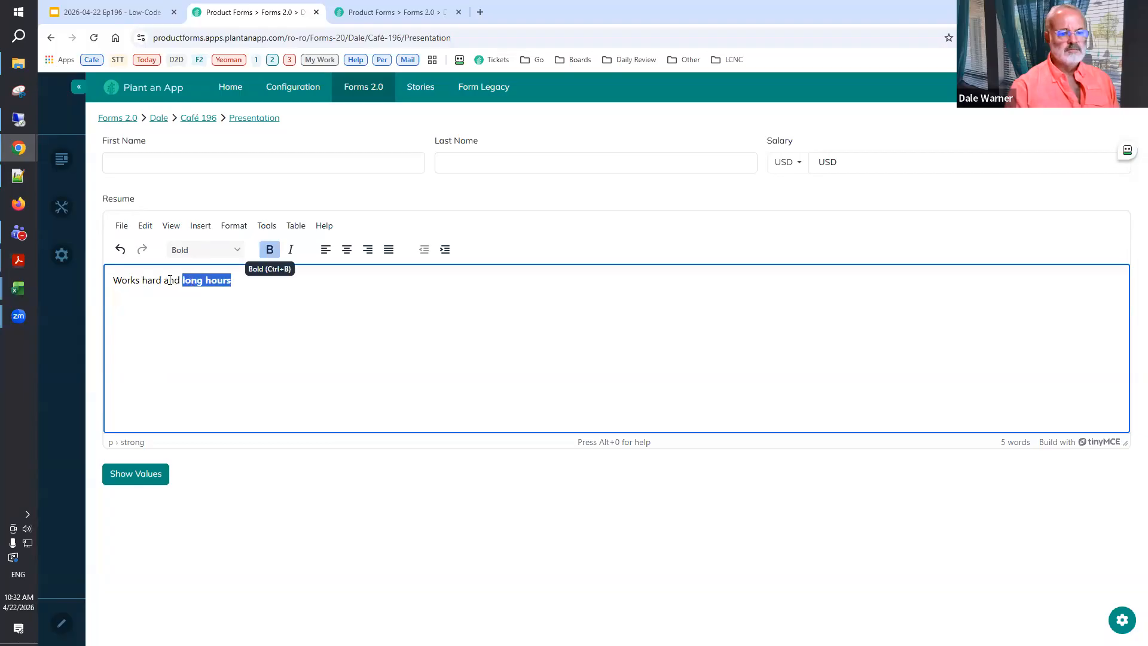
pyautogui.doubleClick(151, 280)
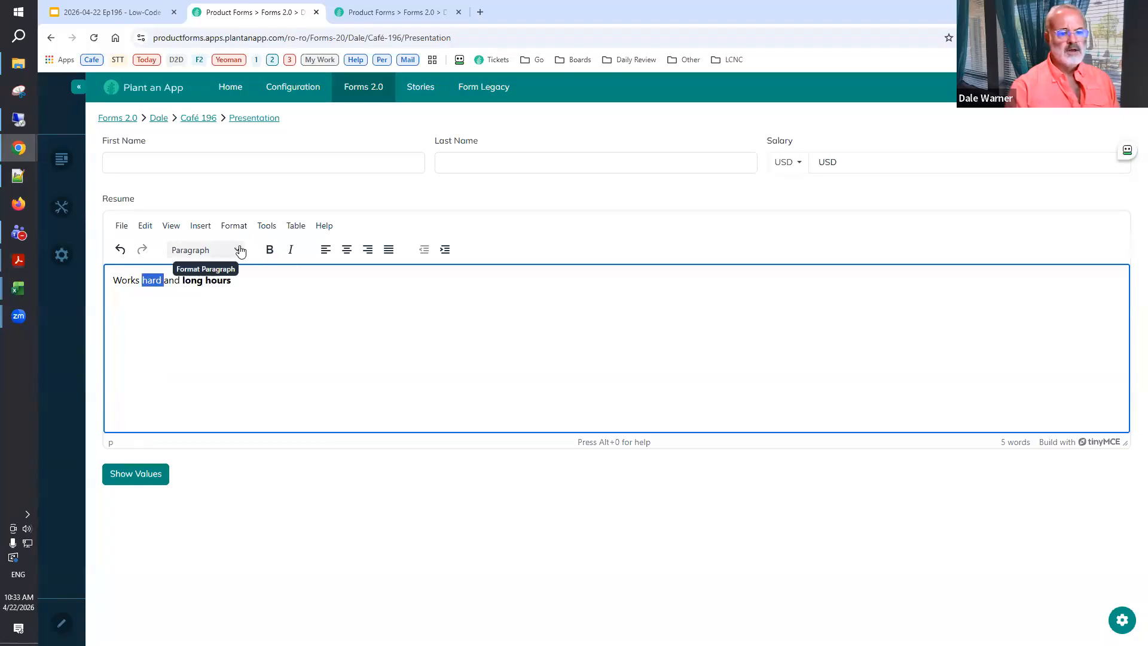
pyautogui.click(239, 250)
pyautogui.moveTo(207, 272)
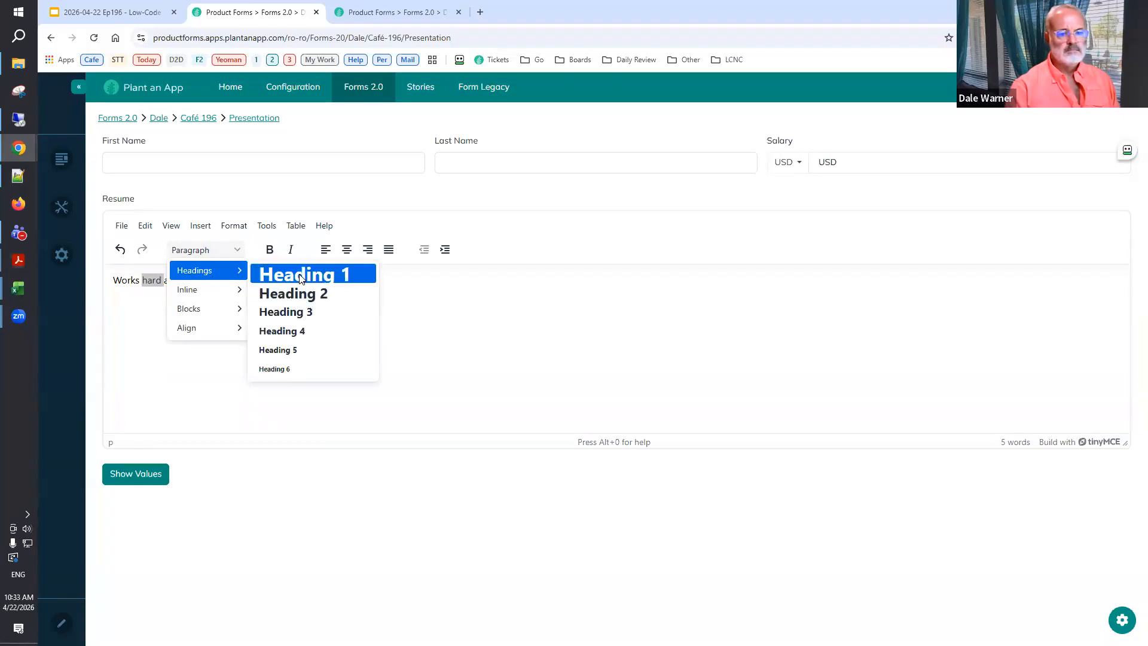
pyautogui.click(301, 279)
pyautogui.click(293, 373)
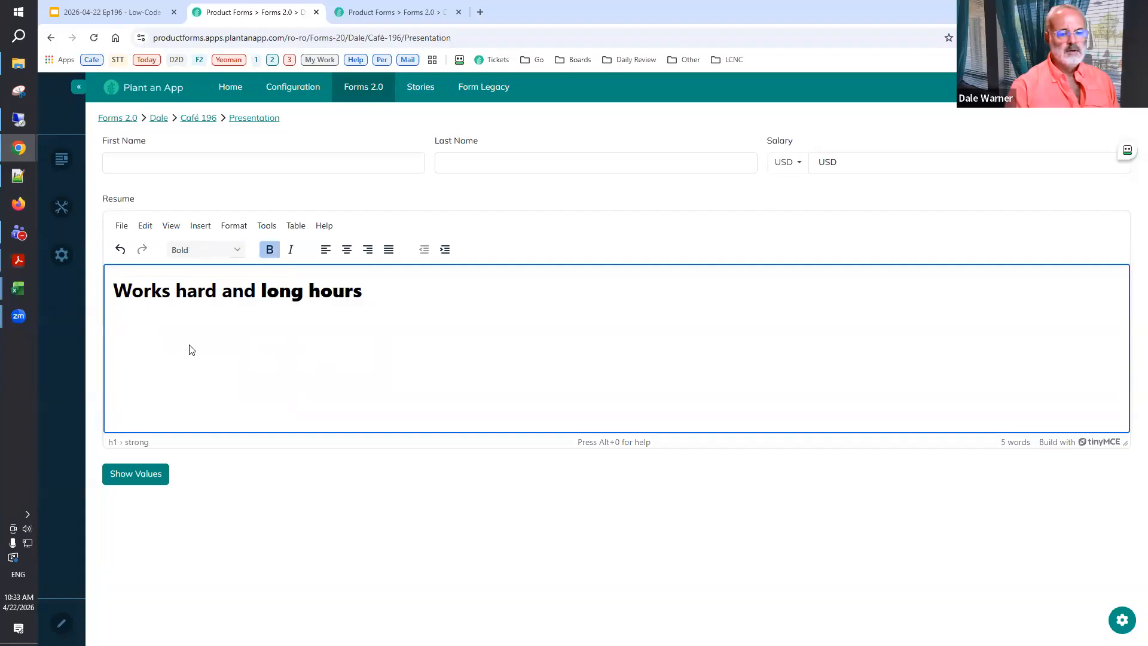
# Check the form's submitted values with Show Values, then close the panel.
pyautogui.click(133, 475)
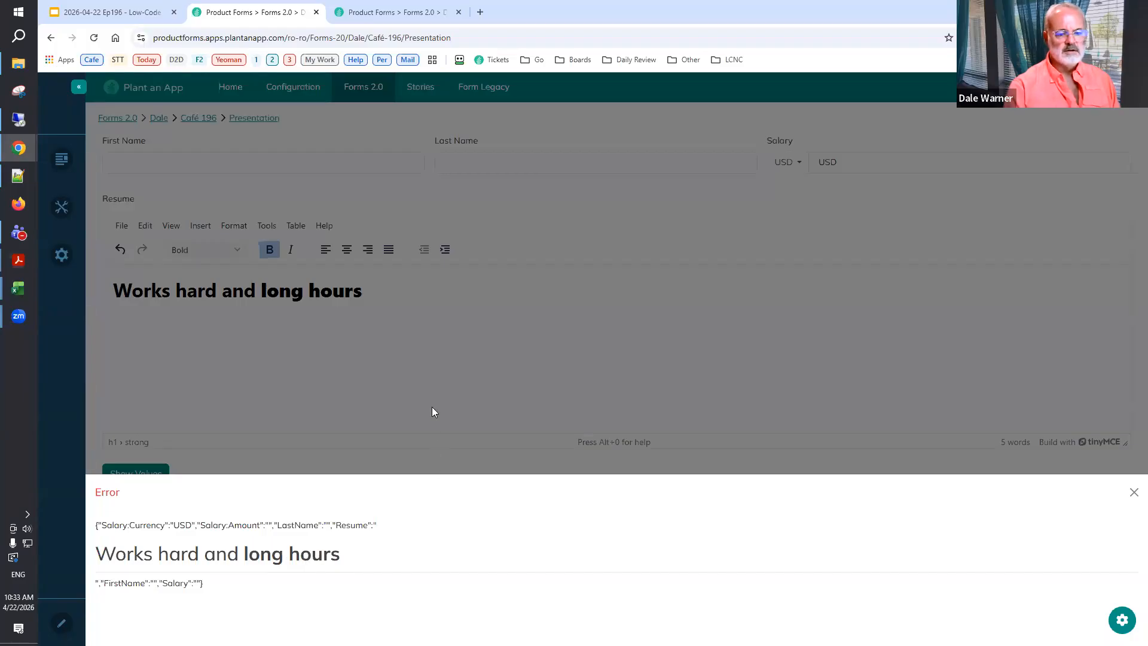
pyautogui.click(442, 393)
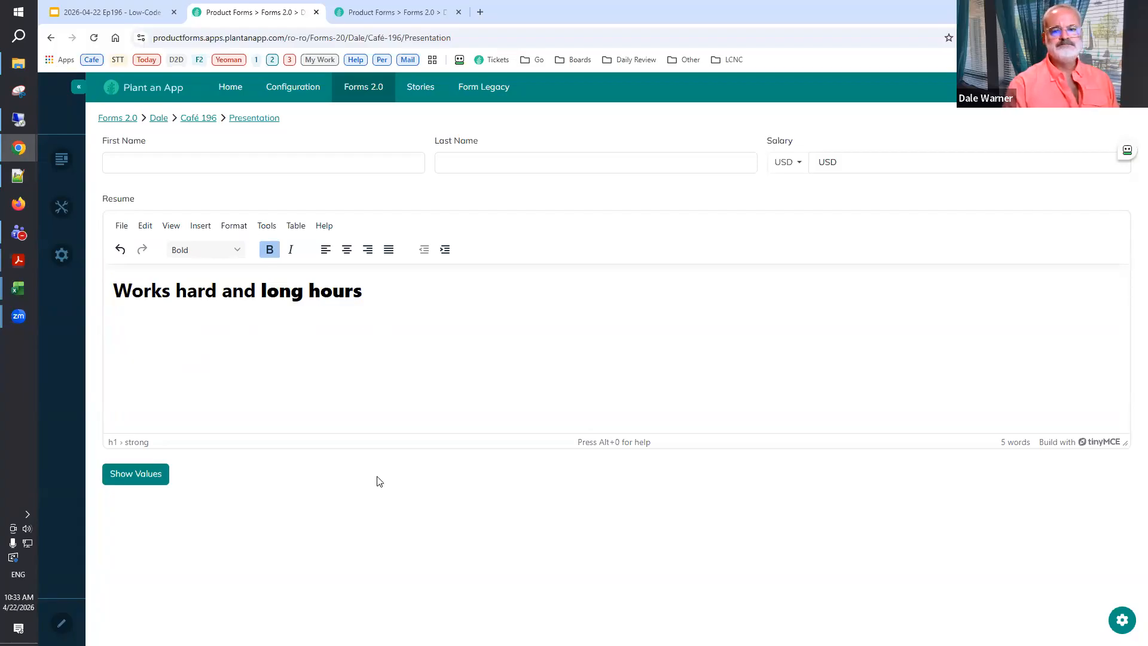
pyautogui.click(398, 13)
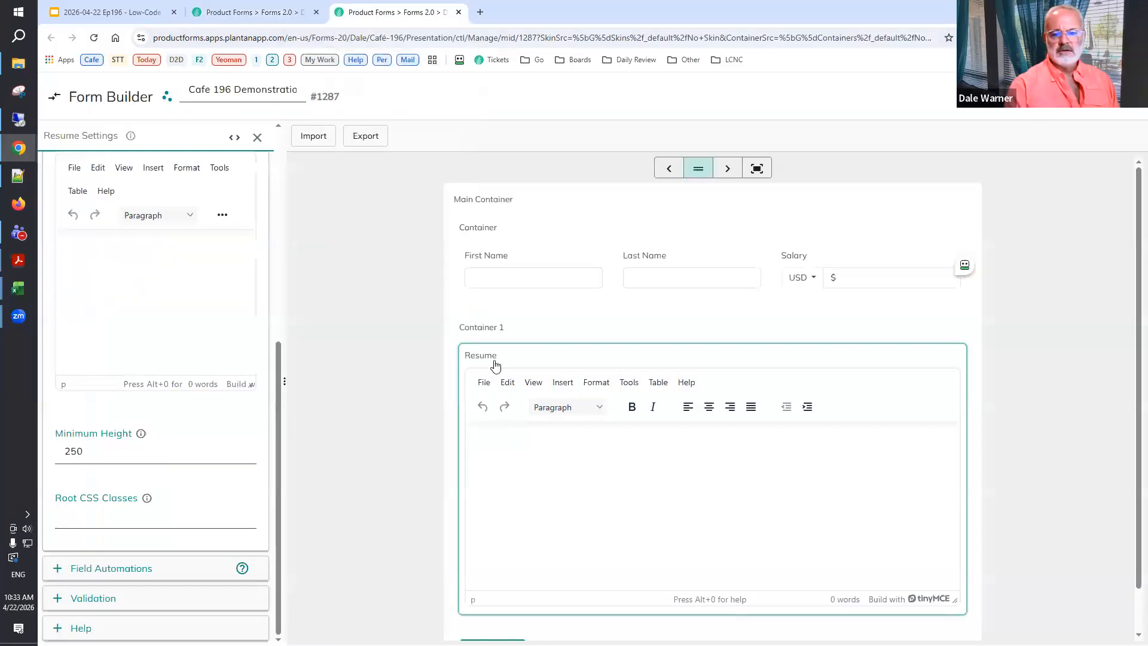
# Add a Content Block into Container 1 and set the container's Direction to Horizontal.
pyautogui.click(257, 138)
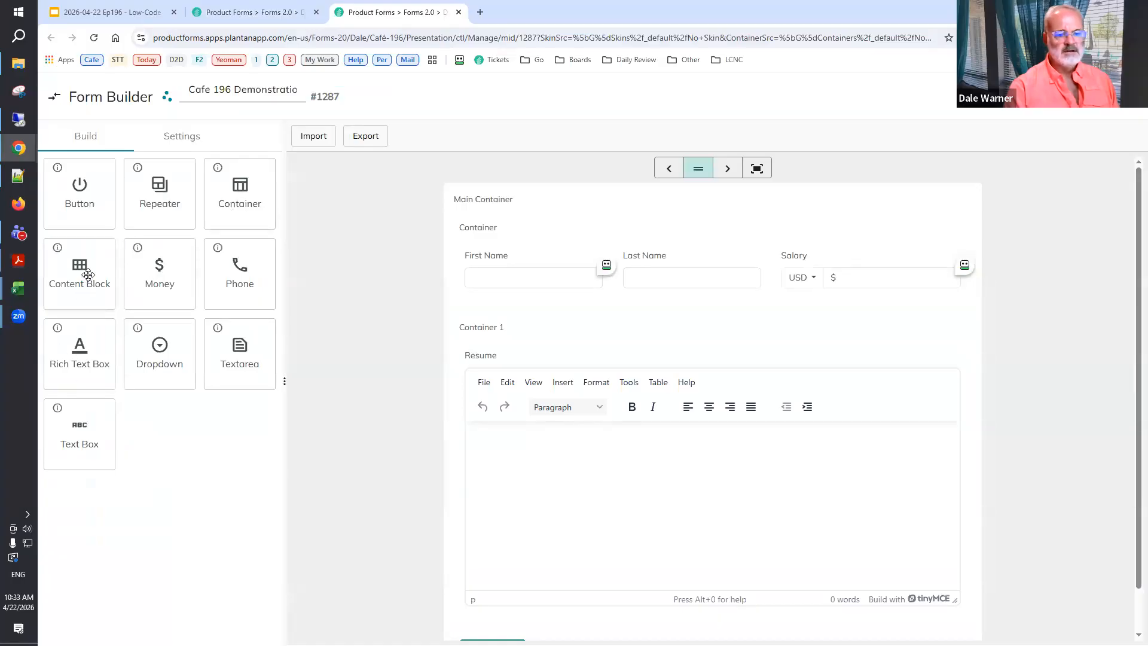
pyautogui.moveTo(82, 271); pyautogui.dragTo(873, 527)
pyautogui.scroll(-2, 479, 449)
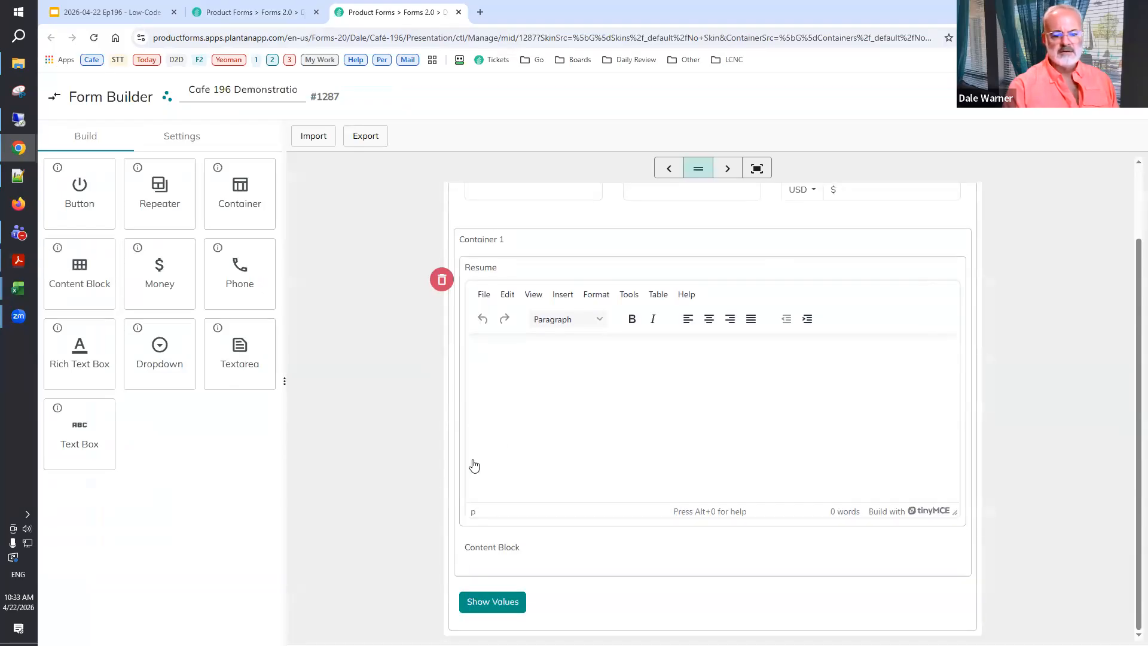
pyautogui.click(479, 242)
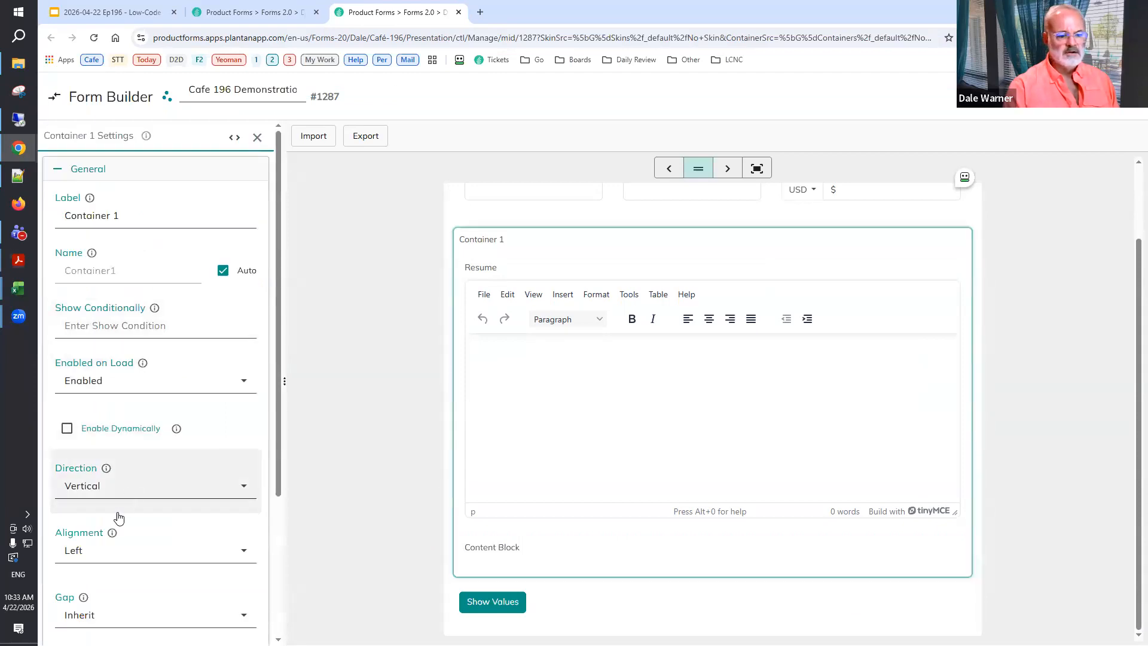
pyautogui.click(120, 491)
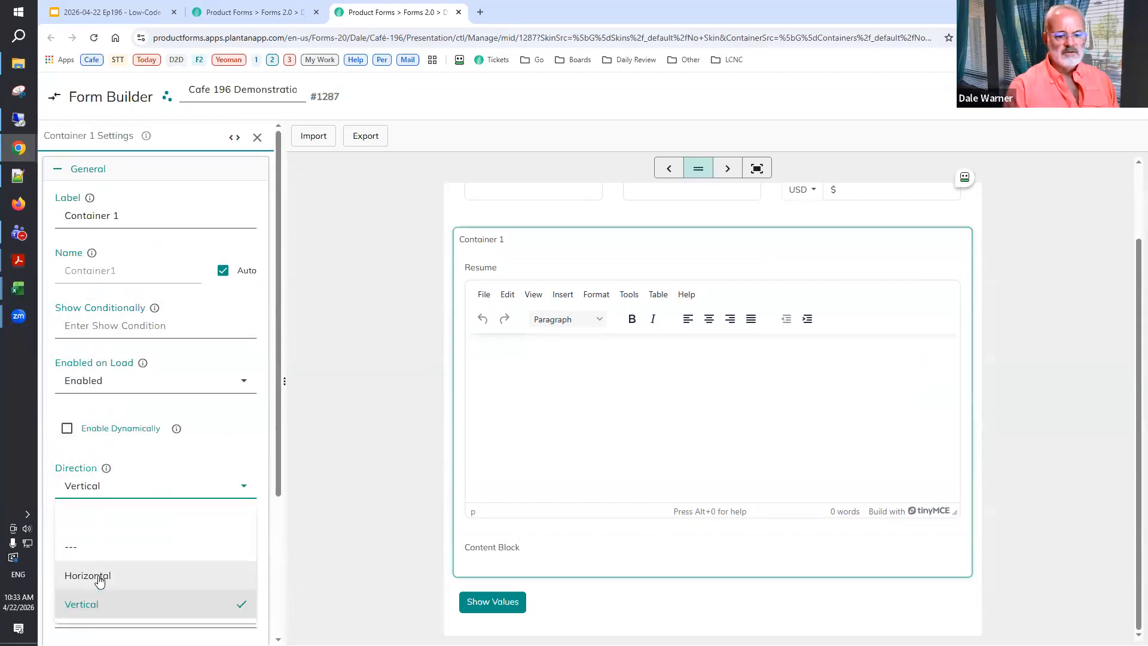
pyautogui.click(98, 576)
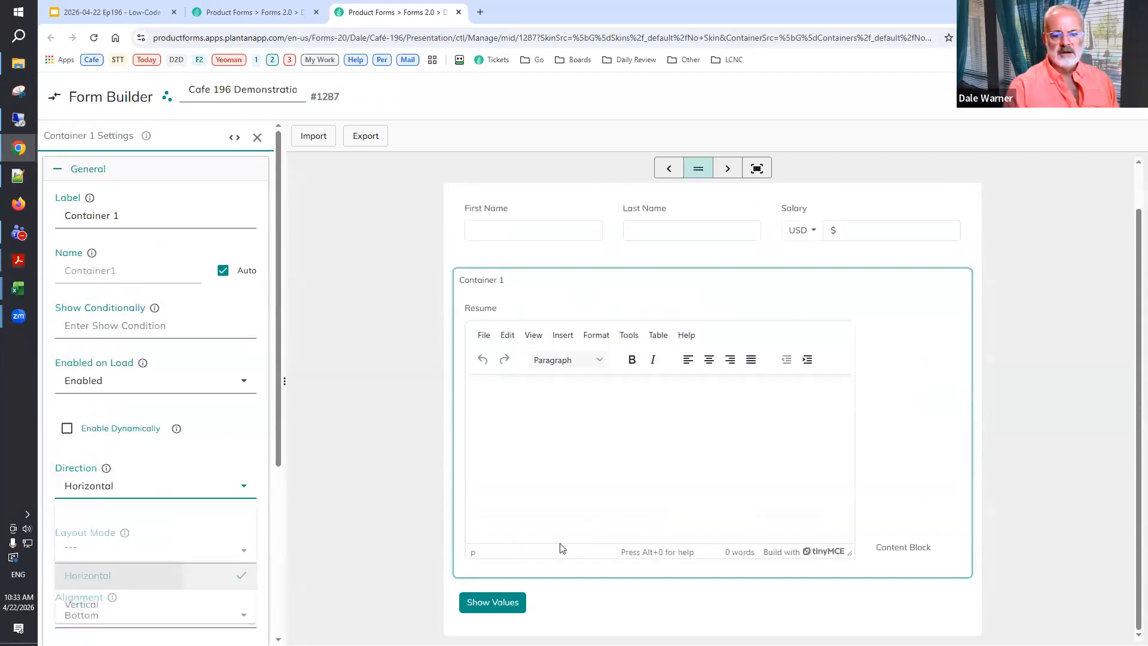
# Relabel the content block 'Extra Info' and give it the initial value Hello World.
pyautogui.click(894, 555)
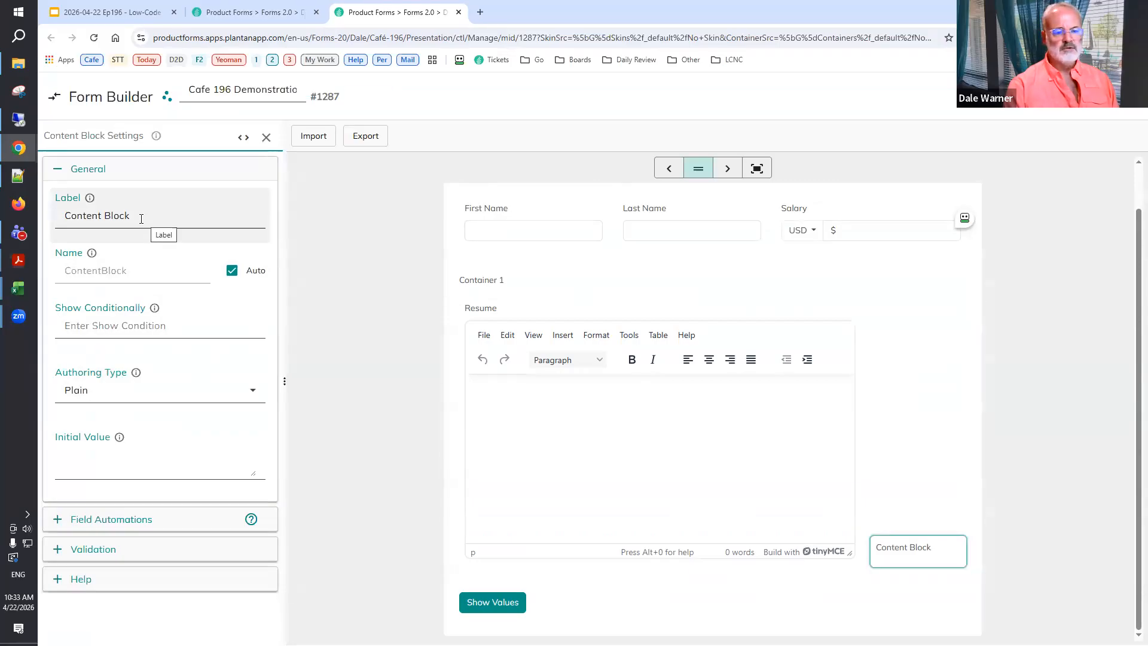
pyautogui.moveTo(130, 216); pyautogui.dragTo(57, 218)
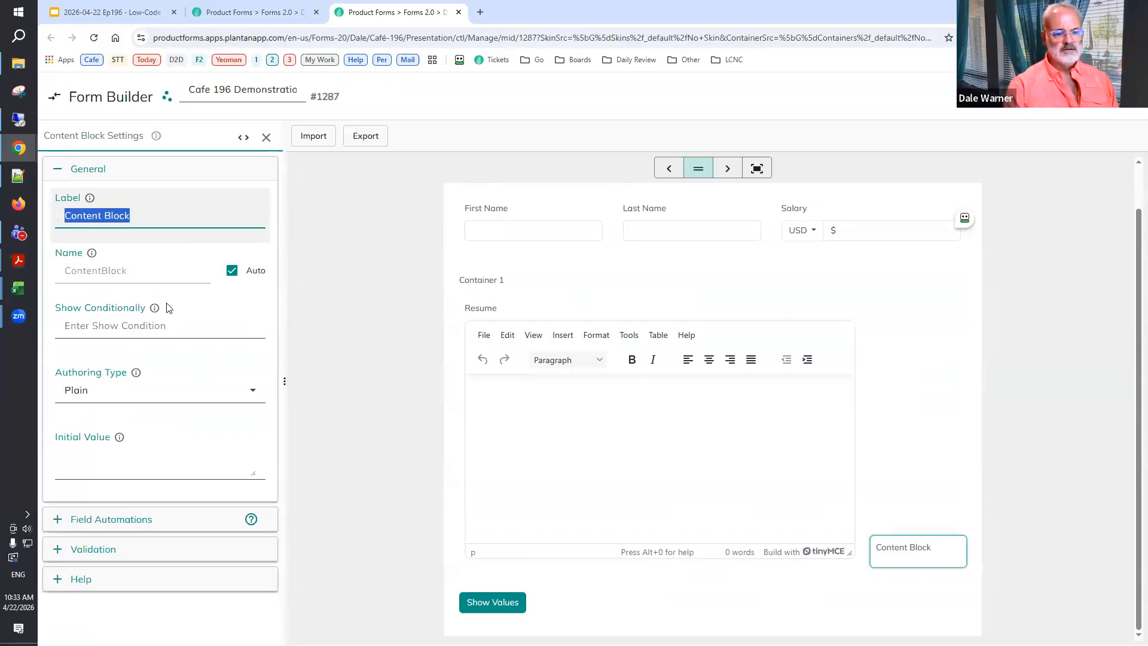
pyautogui.write('Ex')
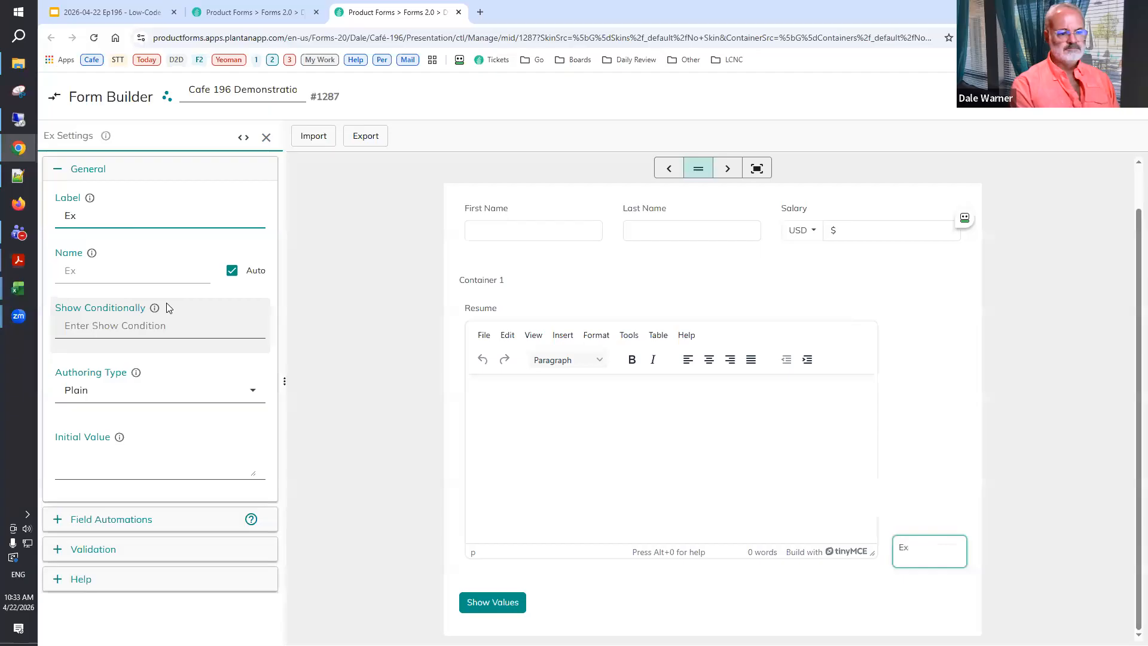
pyautogui.write('tra Info')
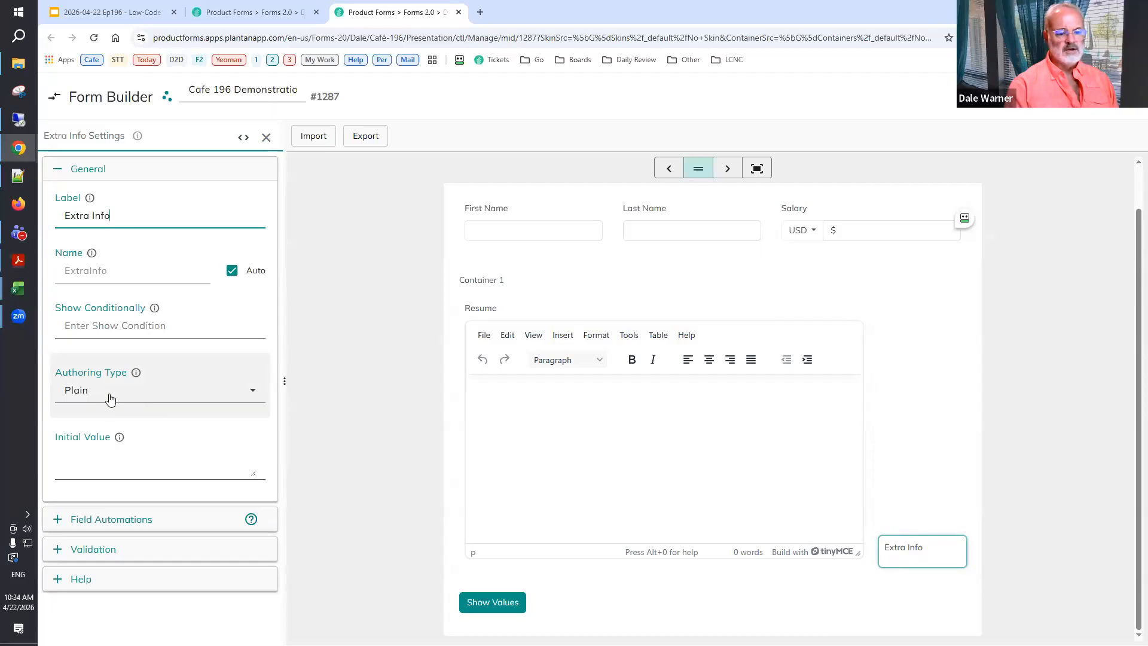
pyautogui.click(117, 449)
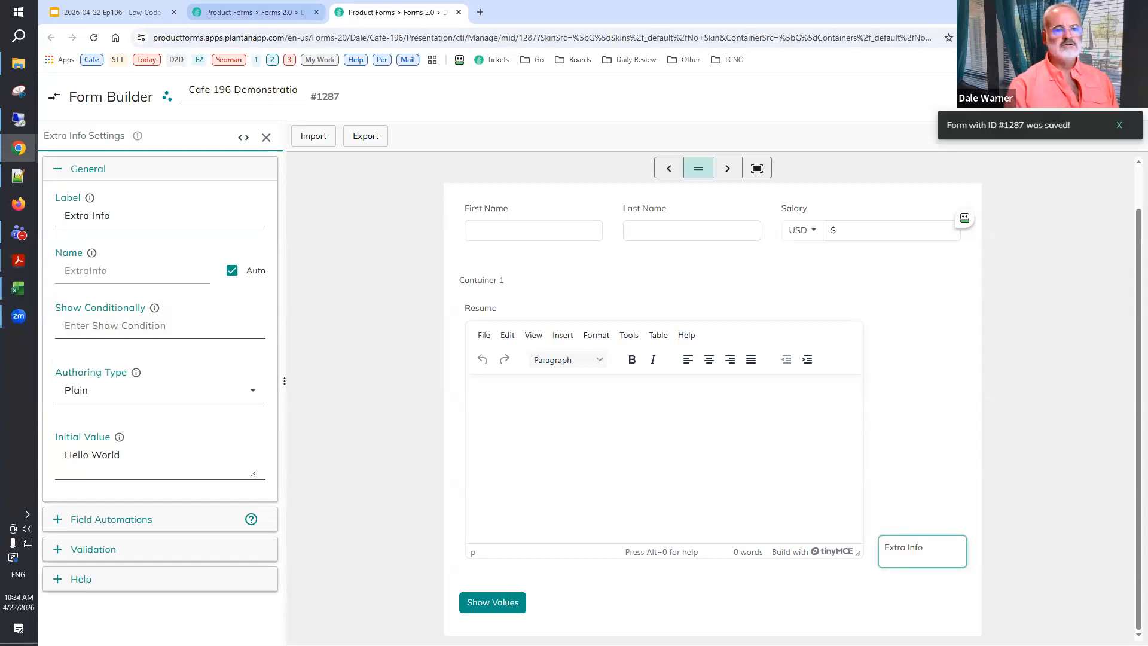
# Reload the preview, then set Container 1's Alignment to Top and save with Ctrl+S.
pyautogui.click(257, 12)
pyautogui.press('F5')
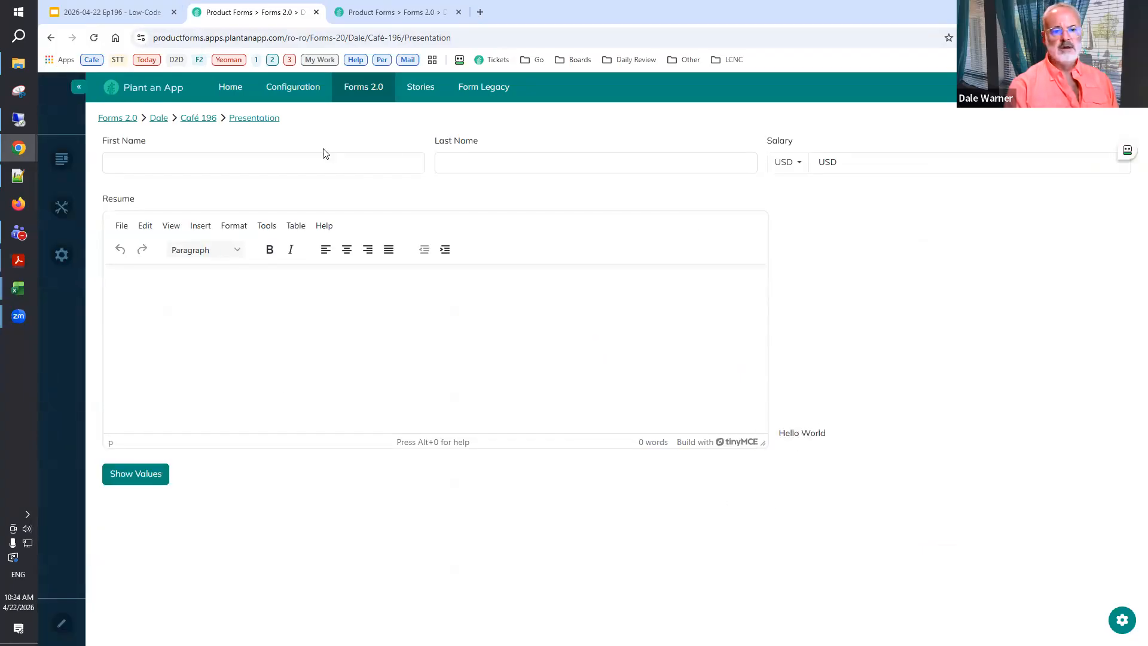
pyautogui.click(338, 18)
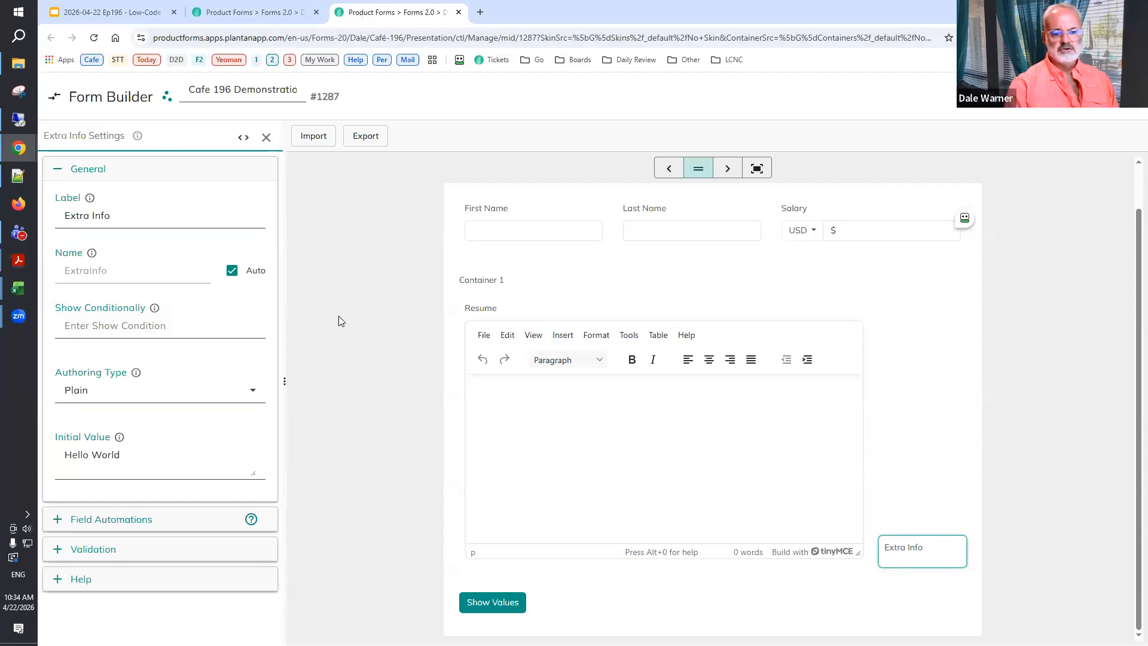
pyautogui.click(481, 286)
pyautogui.scroll(-4, 141, 479)
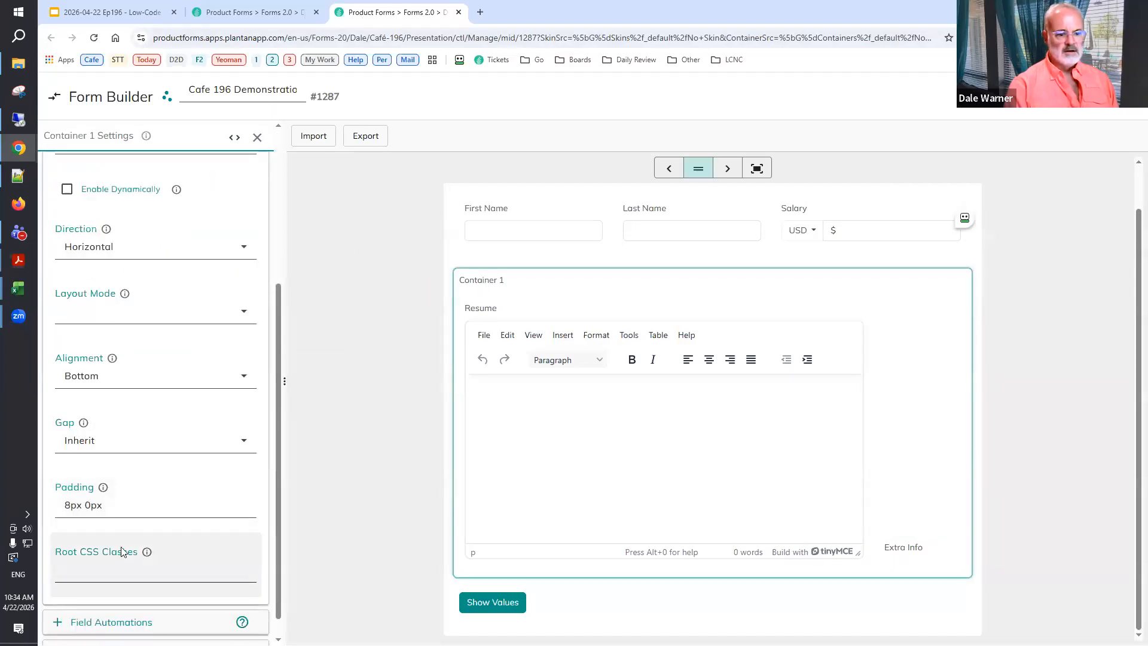
pyautogui.click(111, 381)
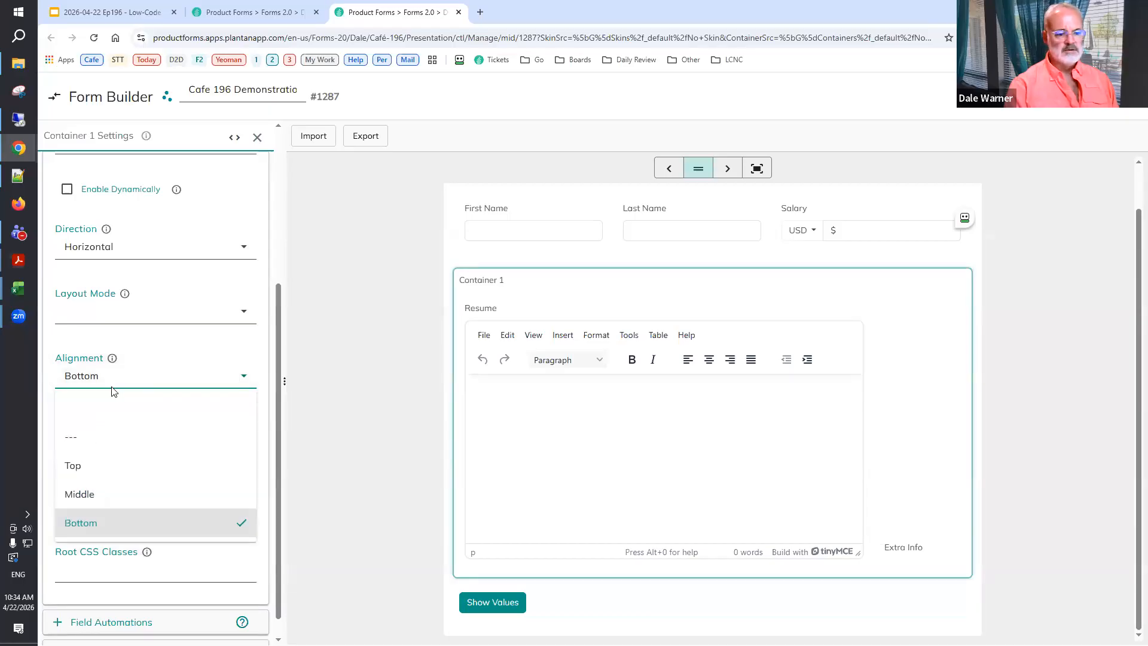
pyautogui.click(96, 466)
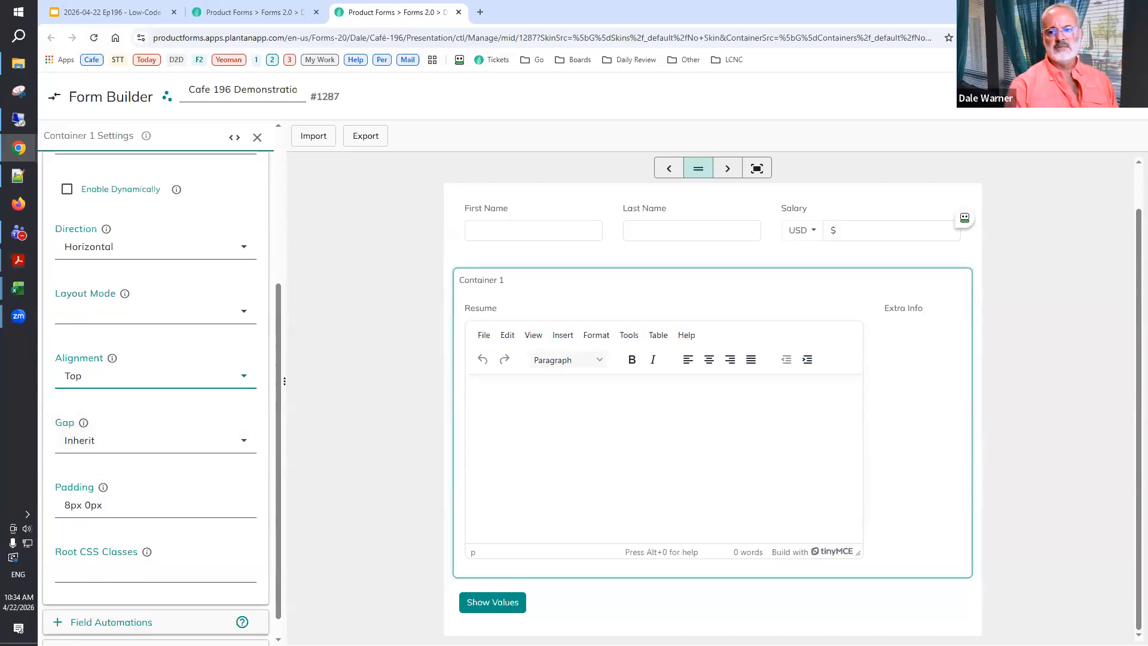
pyautogui.hotkey('ctrl', 's')
# Reload the preview to confirm Extra Info sits level with Resume, then open Extra Info's settings.
pyautogui.click(267, 13)
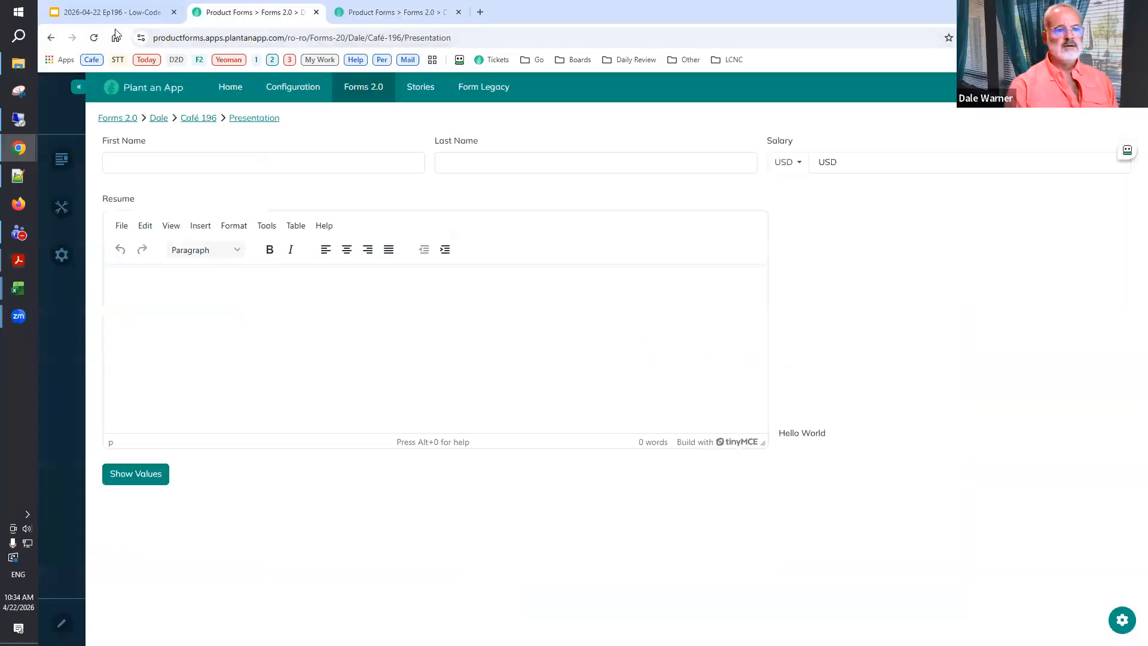
pyautogui.click(93, 39)
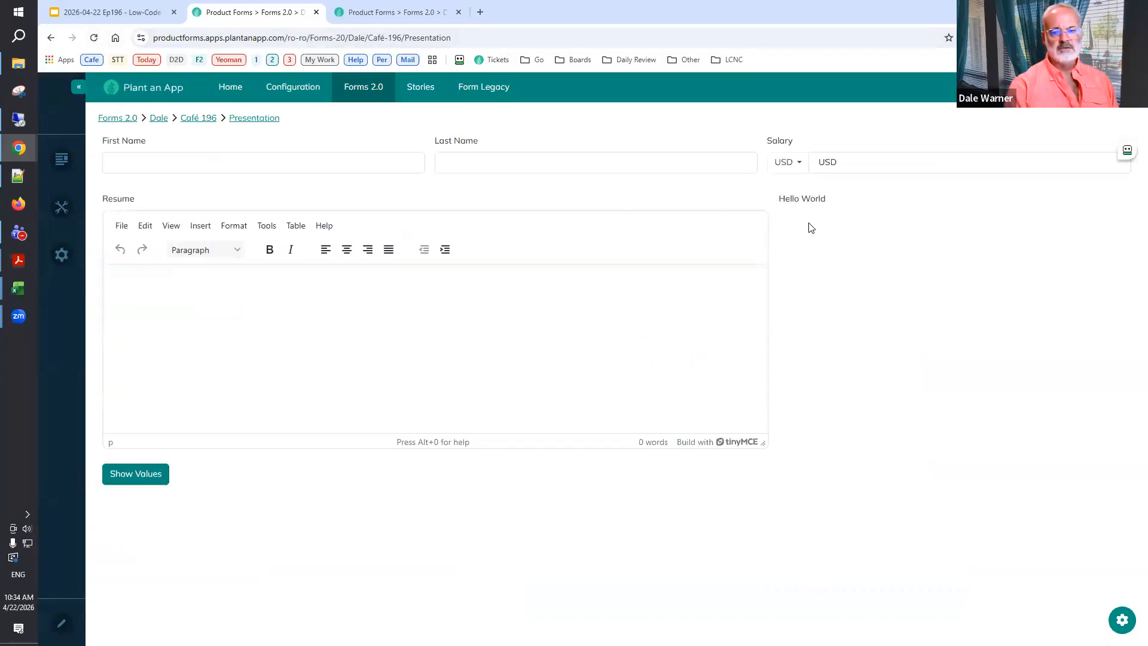
pyautogui.click(400, 13)
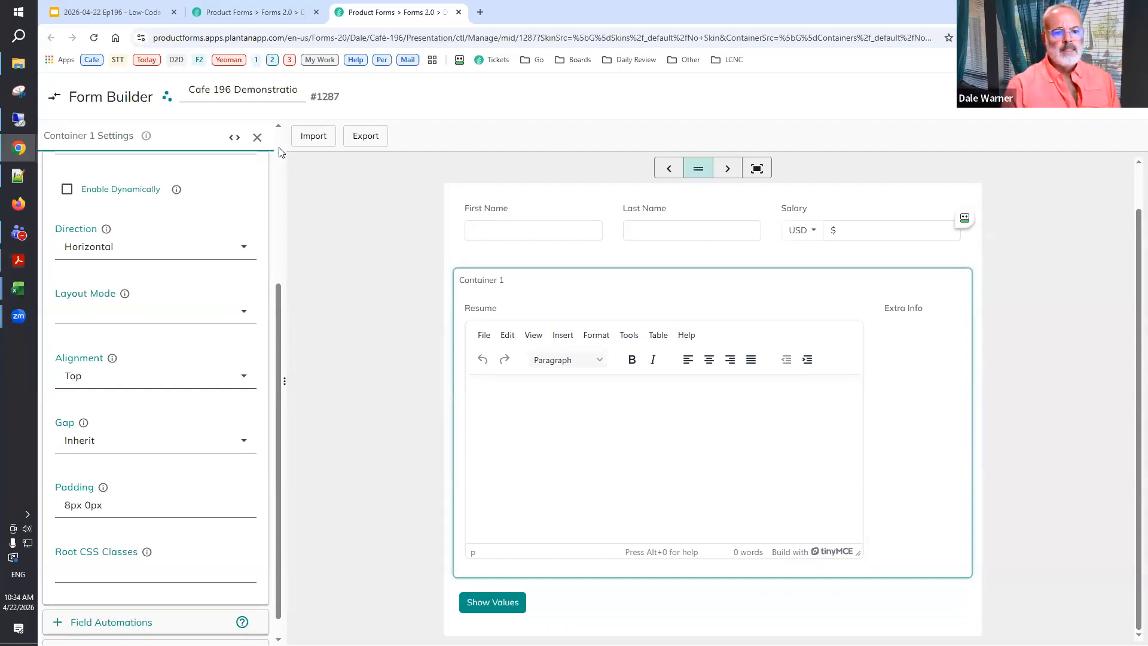
pyautogui.click(258, 137)
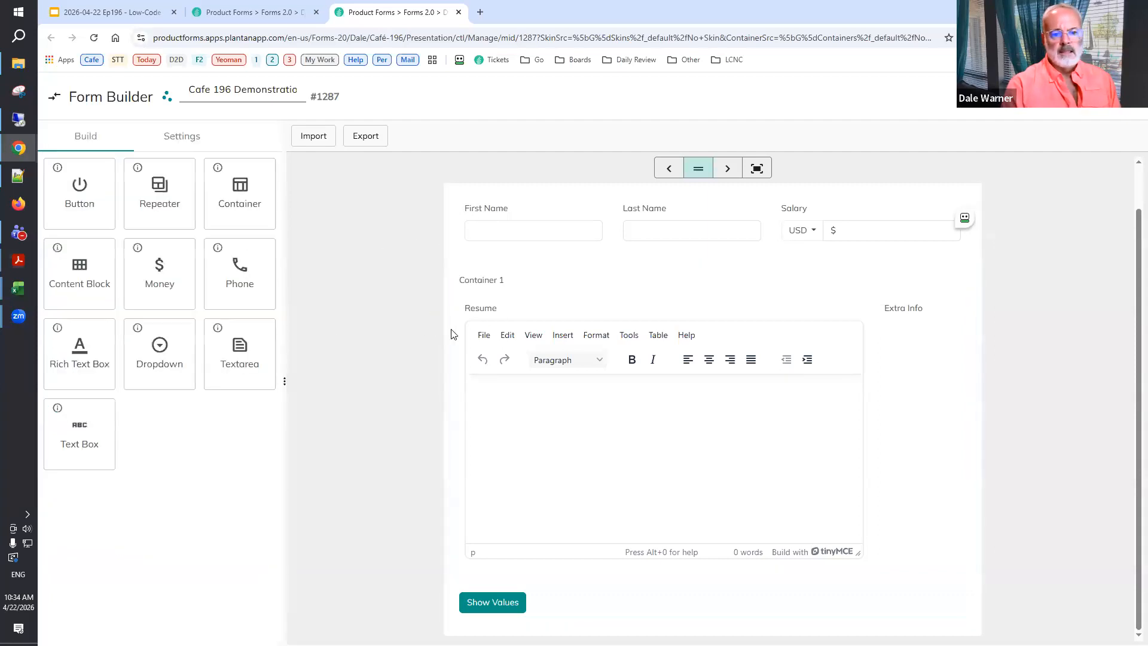
pyautogui.click(482, 313)
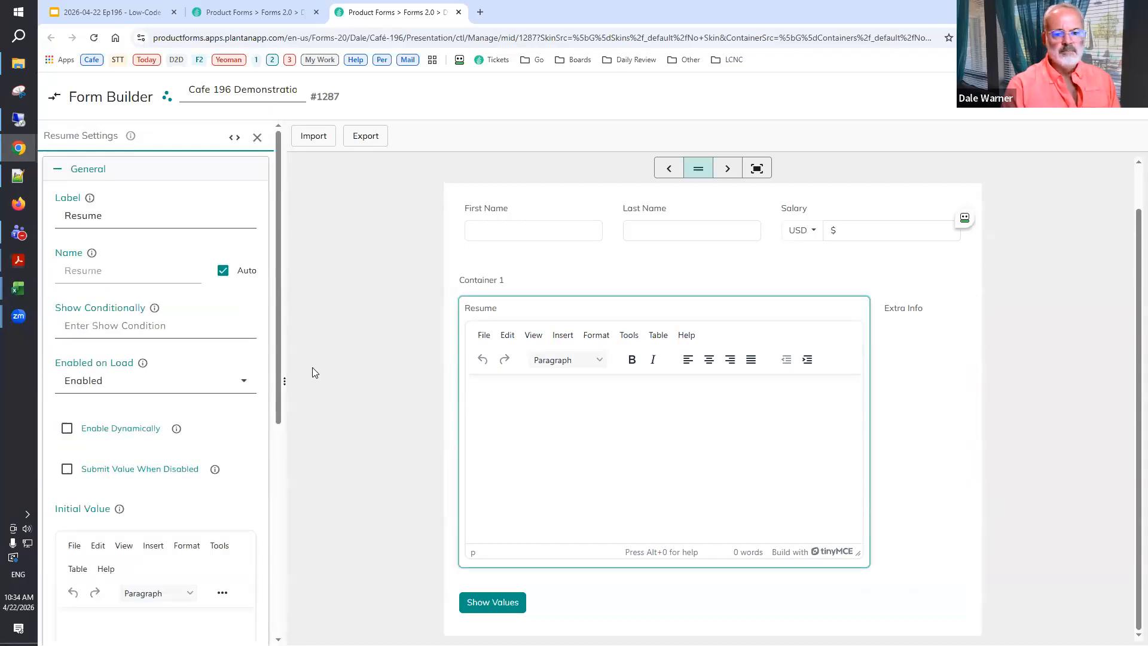
pyautogui.click(904, 308)
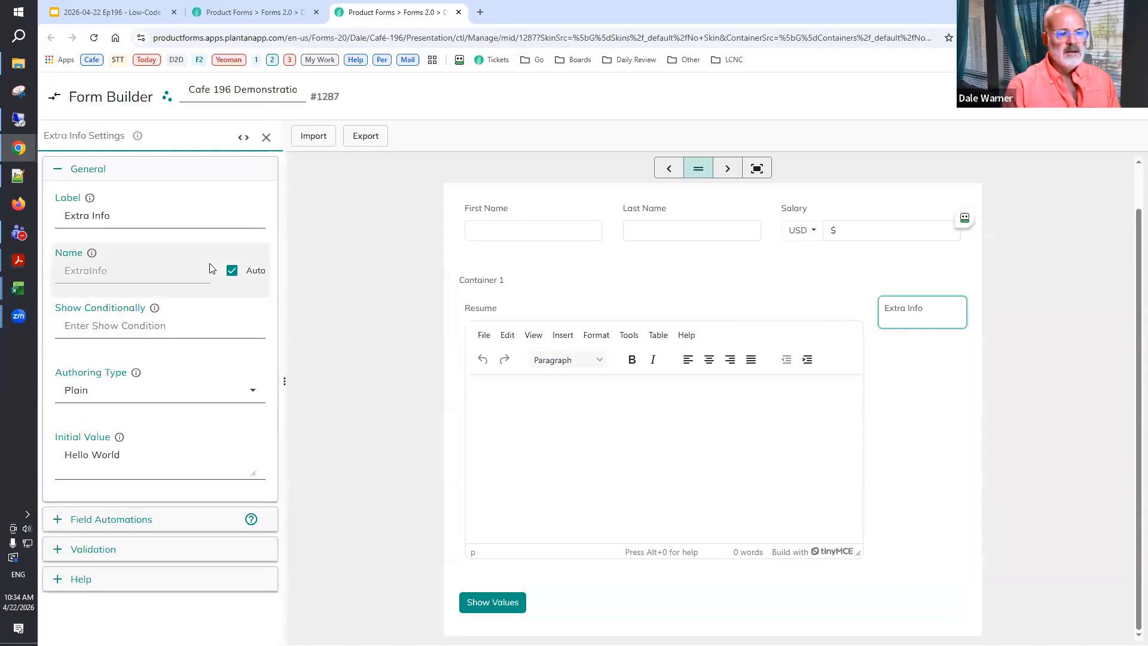
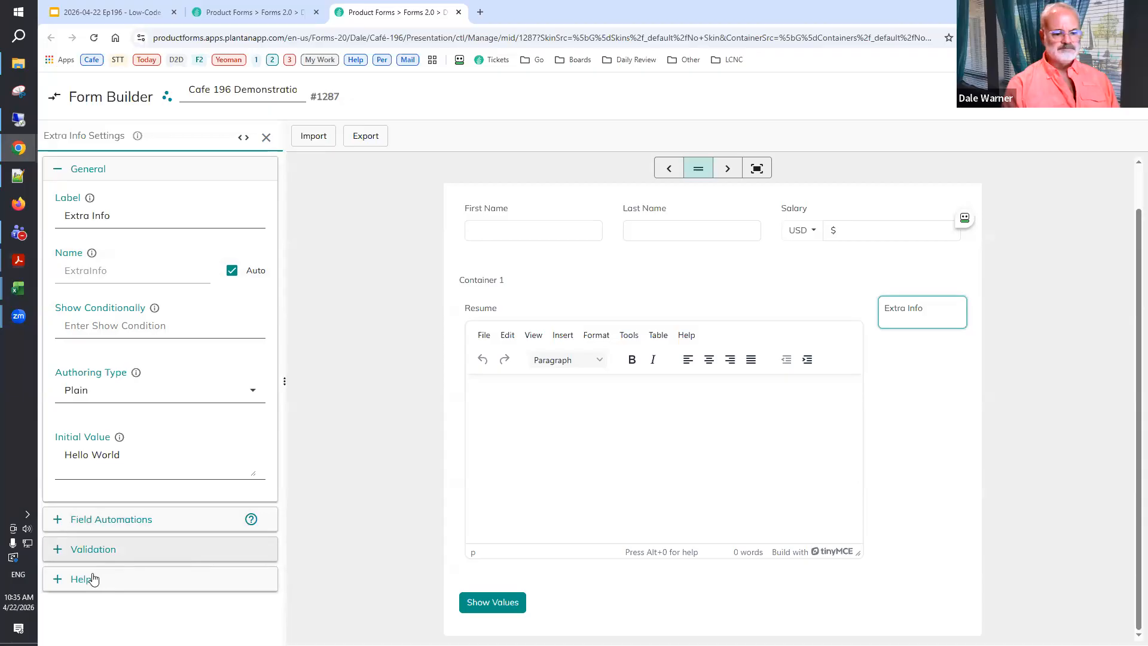
# Switch the Extra Info content block's Authoring Type to Rich.
pyautogui.click(62, 580)
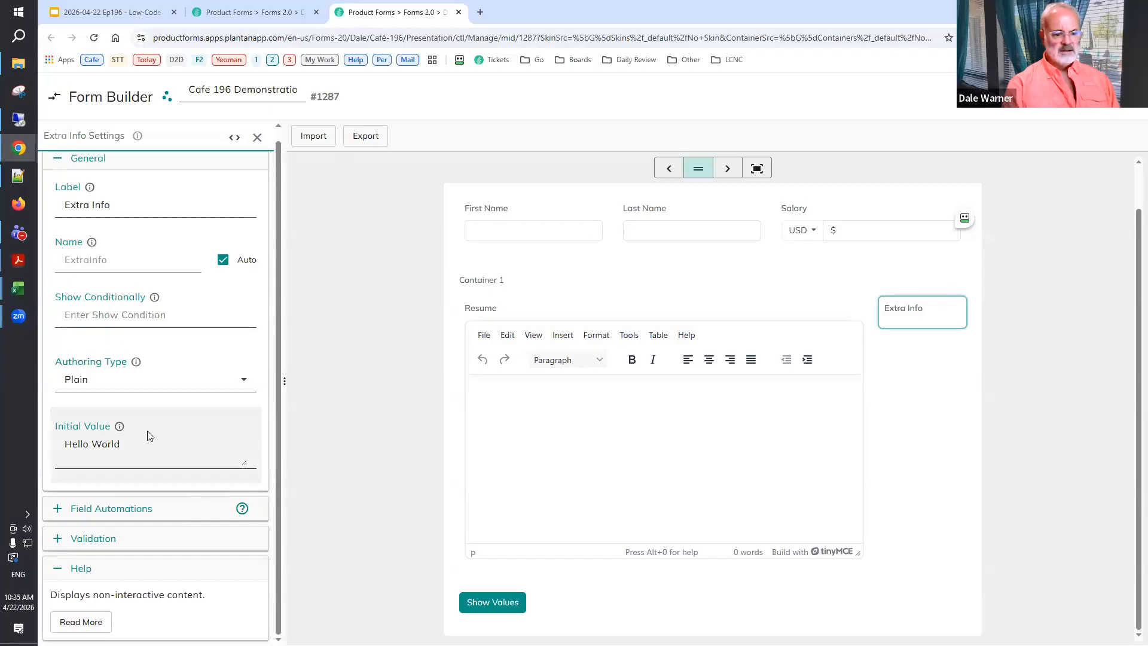
pyautogui.click(195, 380)
pyautogui.click(83, 498)
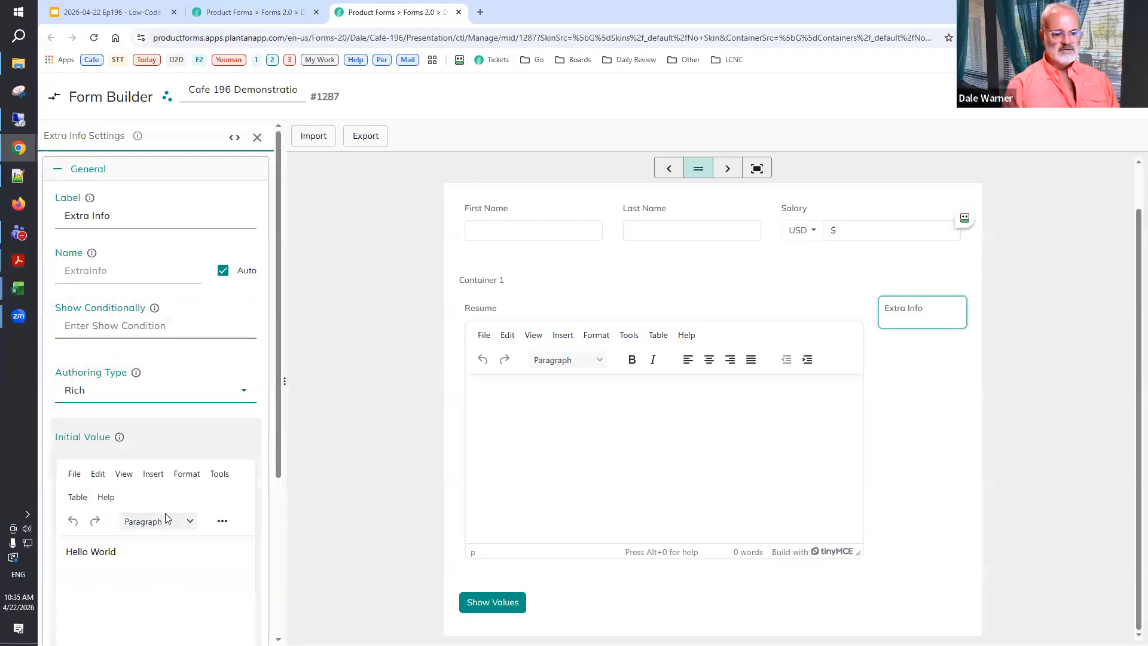
pyautogui.scroll(-2, 162, 491)
# Change the initial value to 'Hello World.' with a second line 'It's now [DateTime:Now].', then save.
pyautogui.click(150, 439)
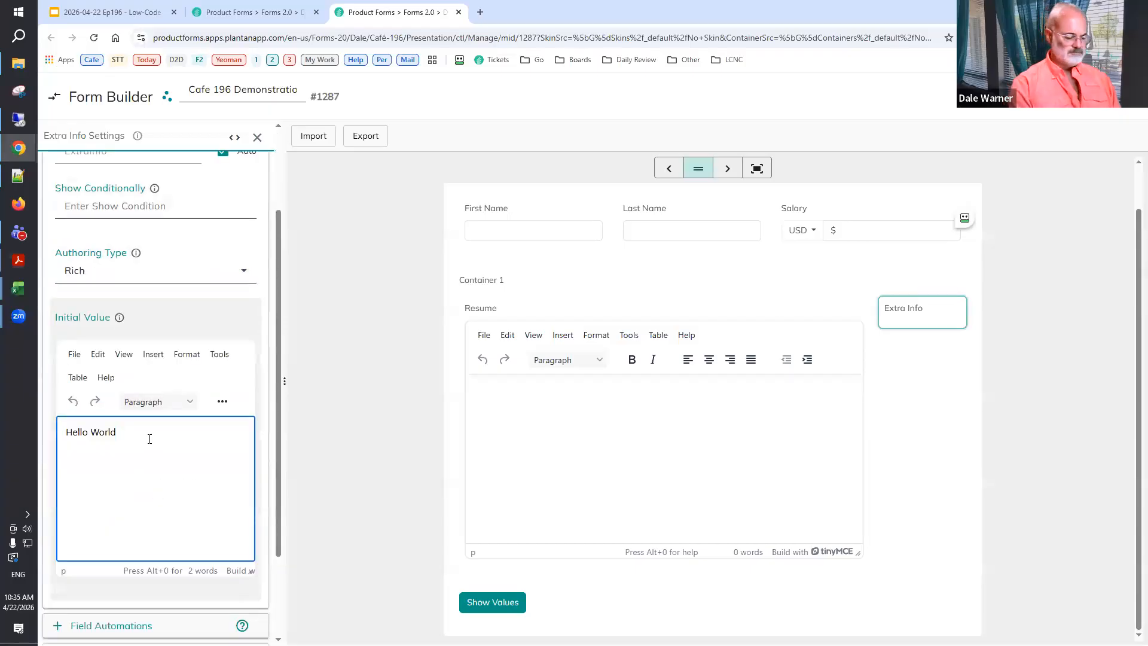
pyautogui.write('.')
pyautogui.press('Return')
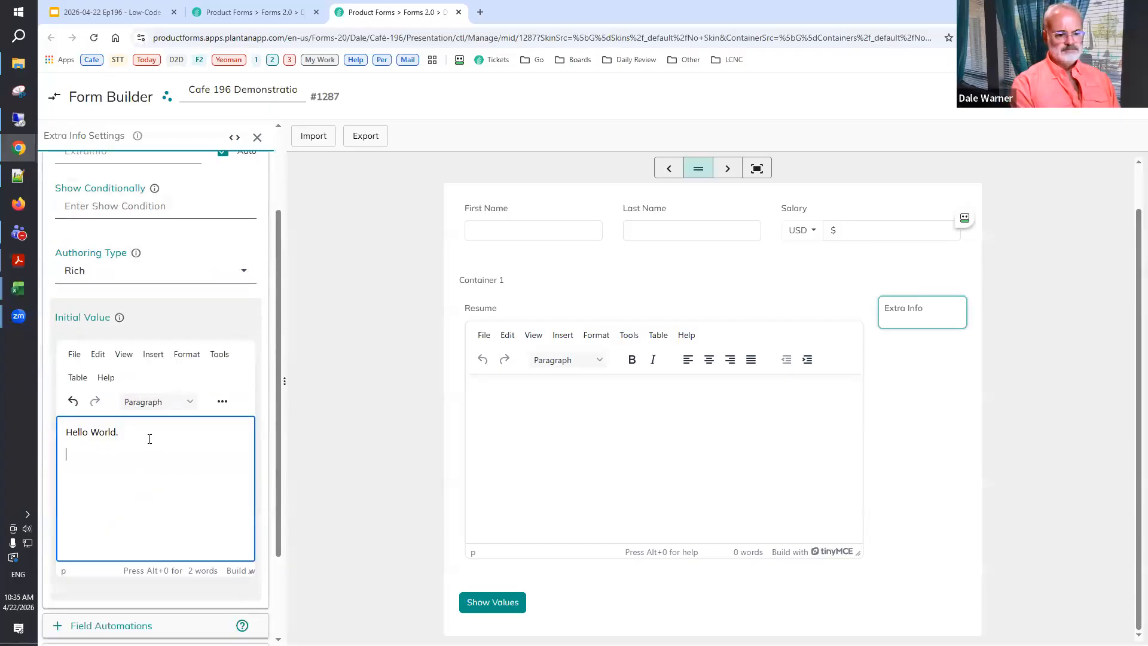
pyautogui.write("It's now ")
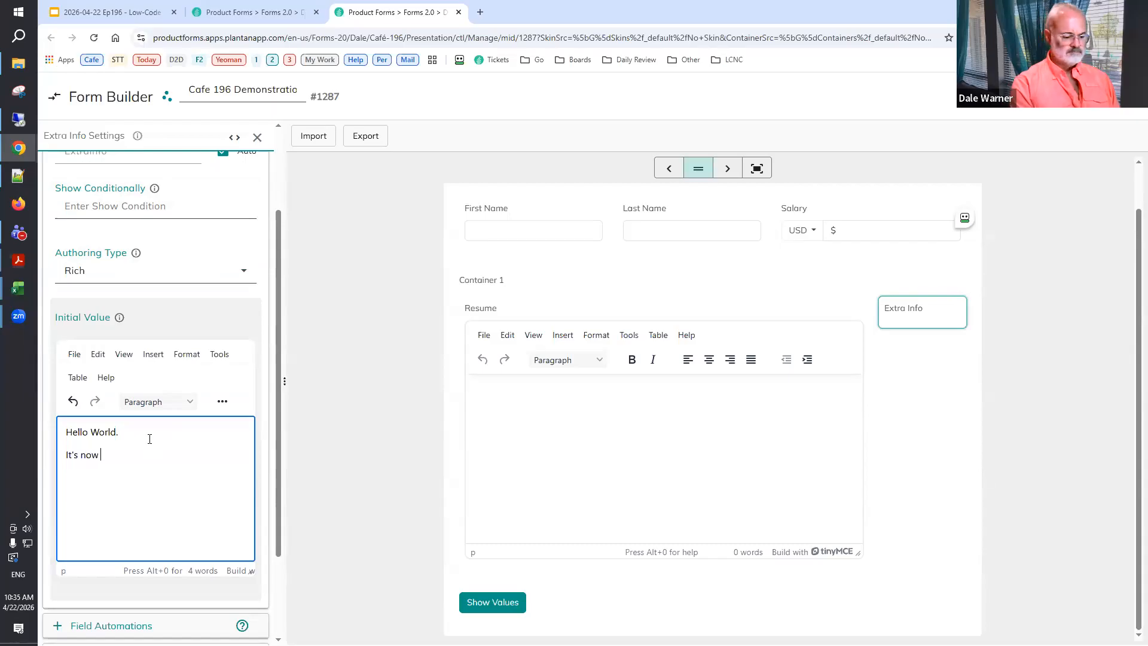
pyautogui.write('[DateTime:Now].')
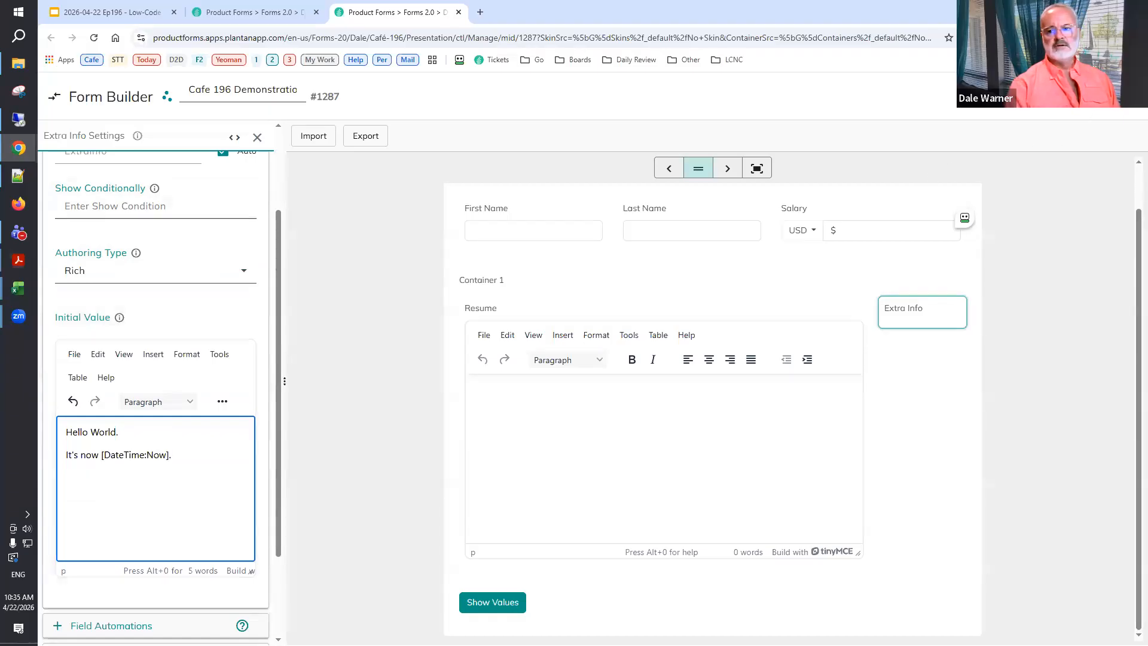
pyautogui.click(252, 12)
# Reload the live form to check the rendered date line, then return to the Form Builder.
pyautogui.click(94, 39)
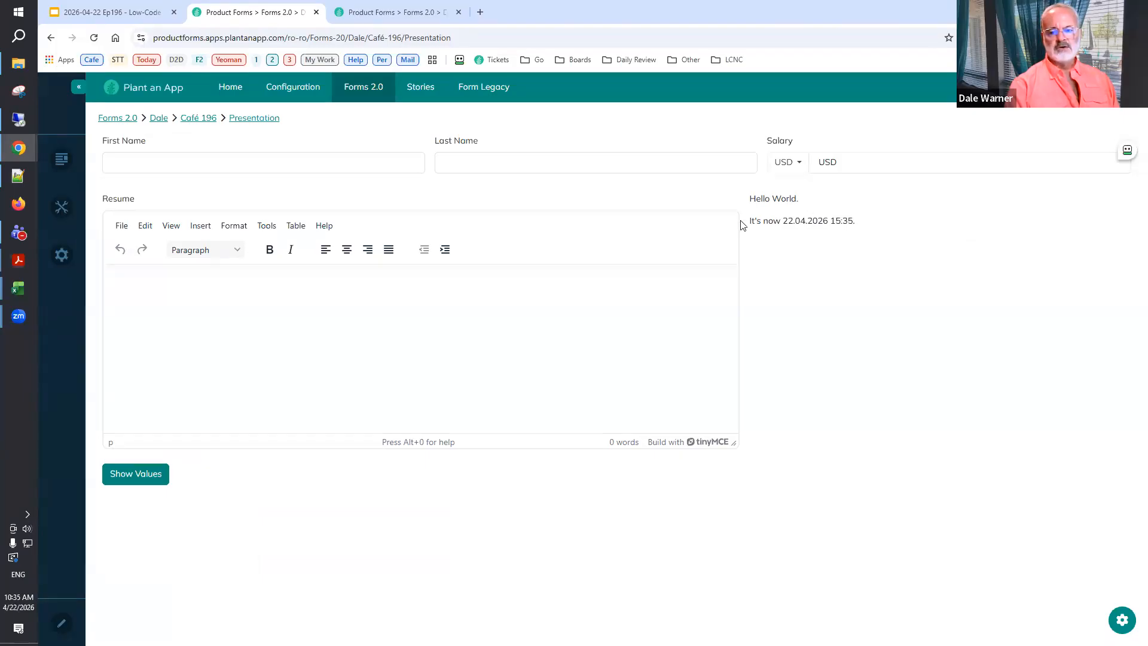
pyautogui.click(368, 17)
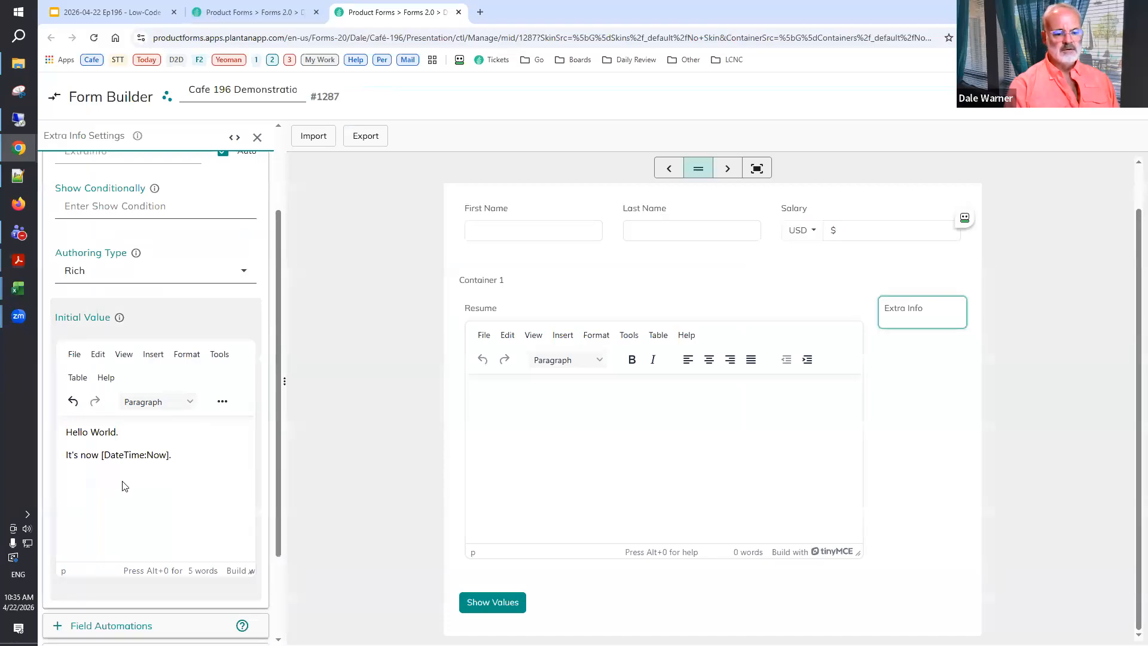
# Bold the word World, then close the settings and reselect the Extra Info content block.
pyautogui.doubleClick(104, 434)
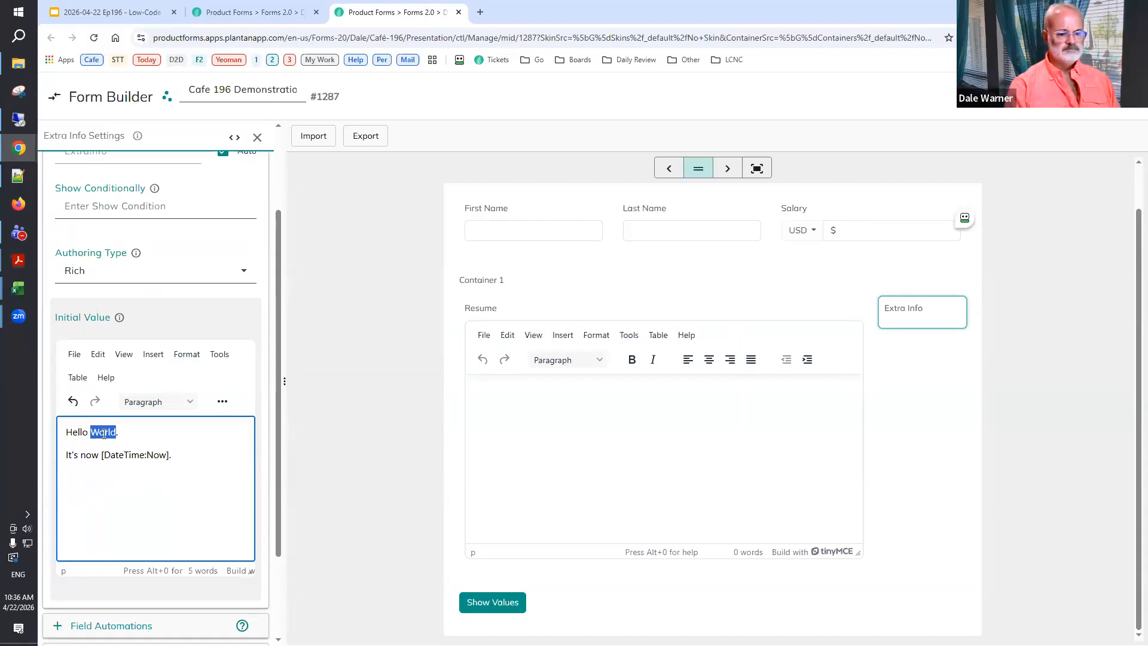
pyautogui.hotkey('ctrl', 'b')
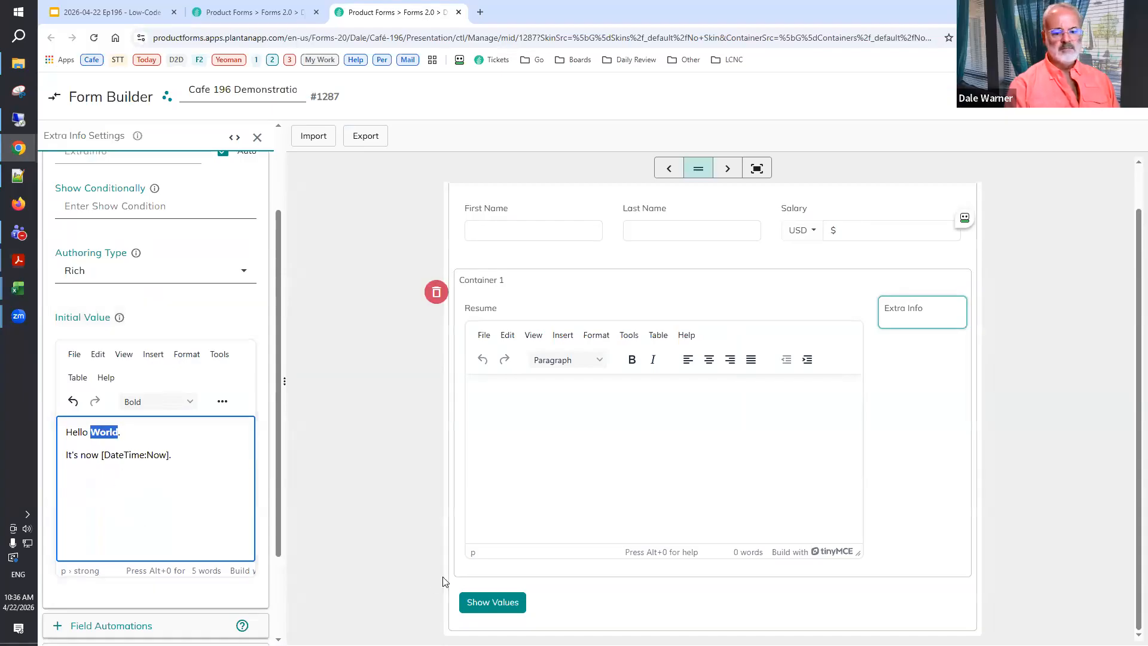
pyautogui.click(346, 205)
pyautogui.click(542, 427)
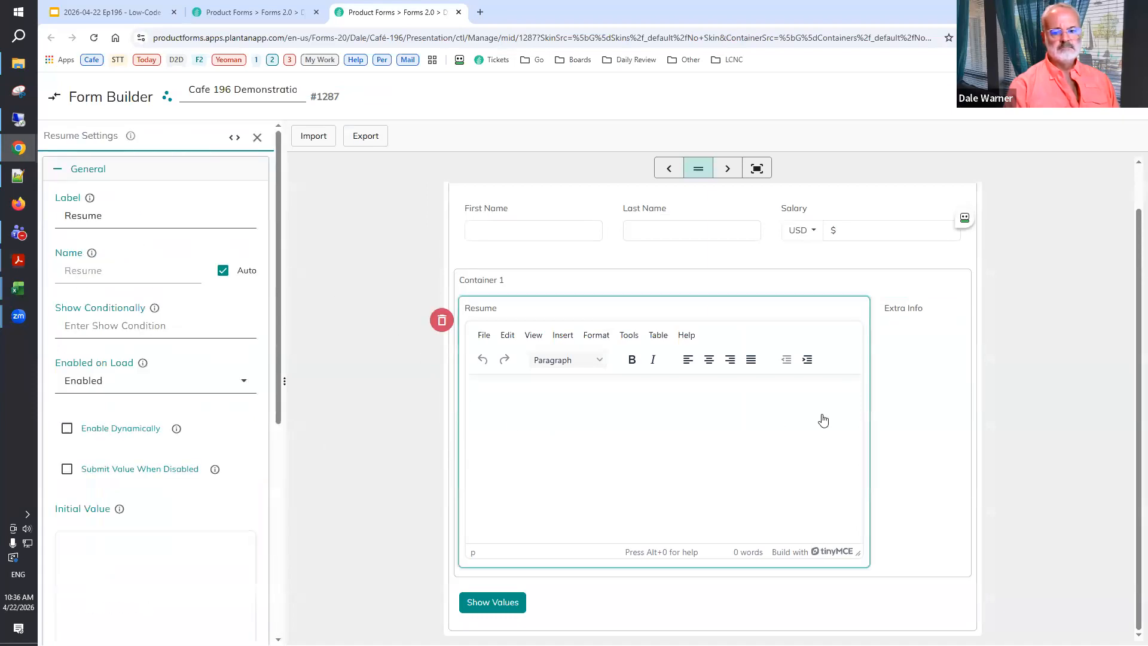
pyautogui.click(886, 317)
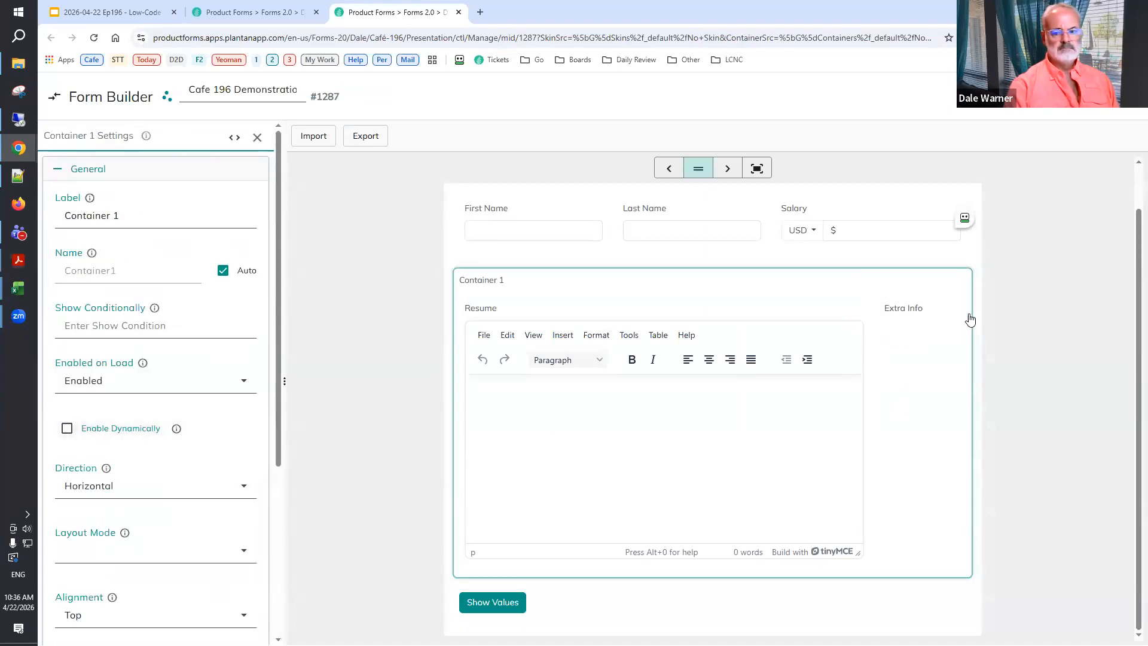
pyautogui.scroll(-4, 131, 501)
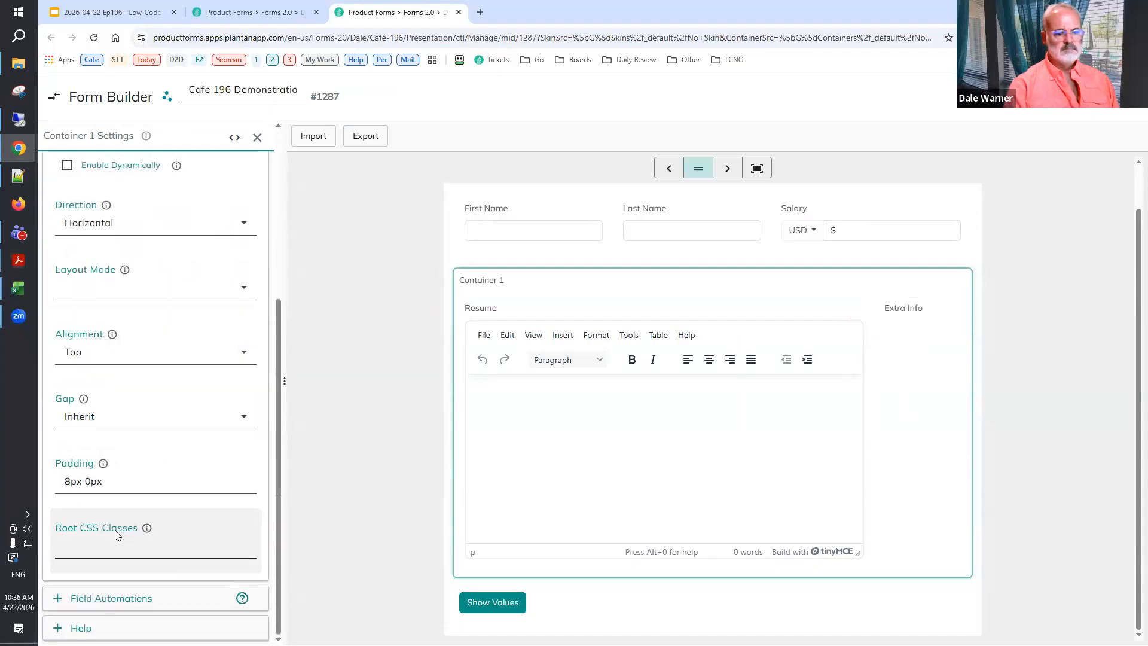
pyautogui.scroll(4, 118, 512)
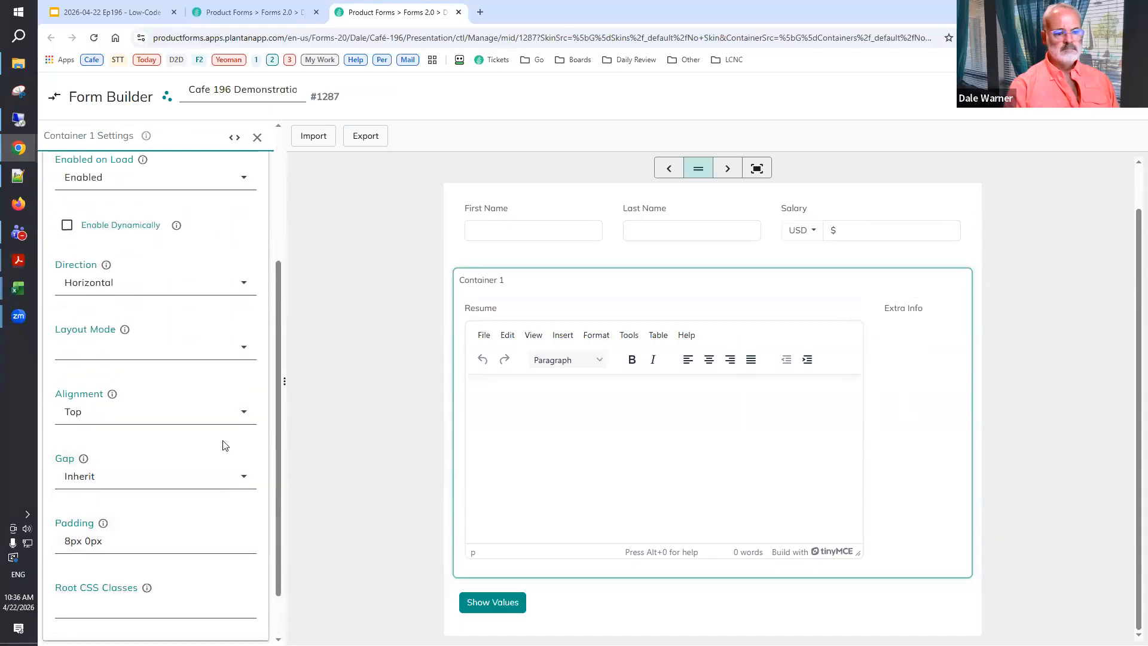
pyautogui.click(900, 312)
# Re-apply bold to World, save with Ctrl+S, and reload the live form.
pyautogui.doubleClick(101, 550)
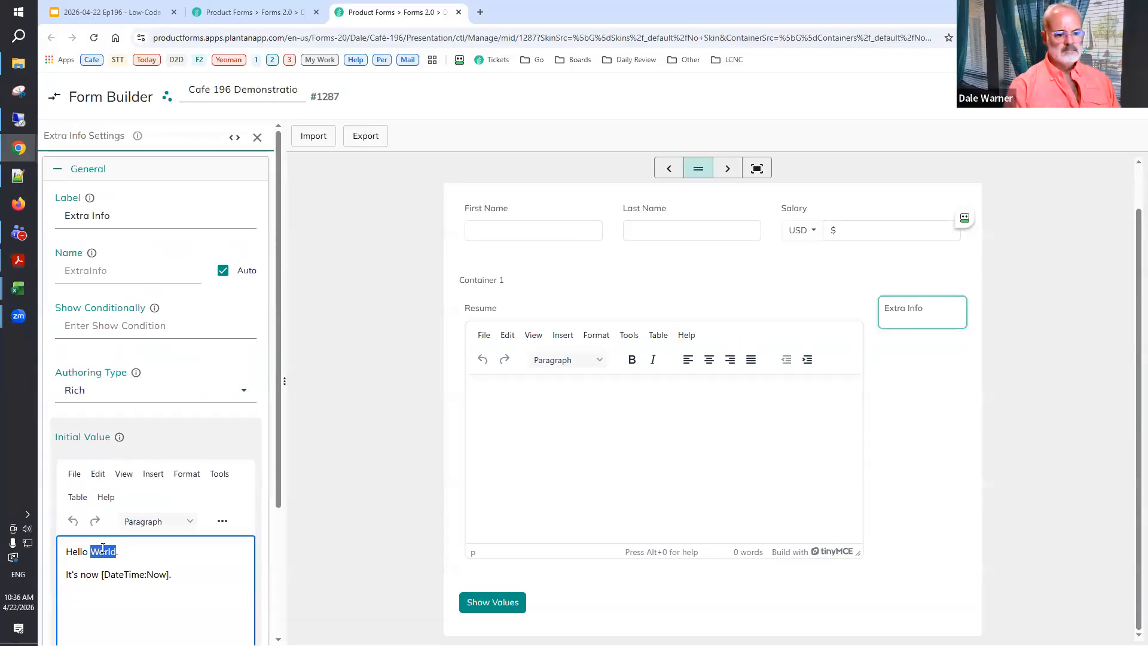
pyautogui.hotkey('ctrl', 'b')
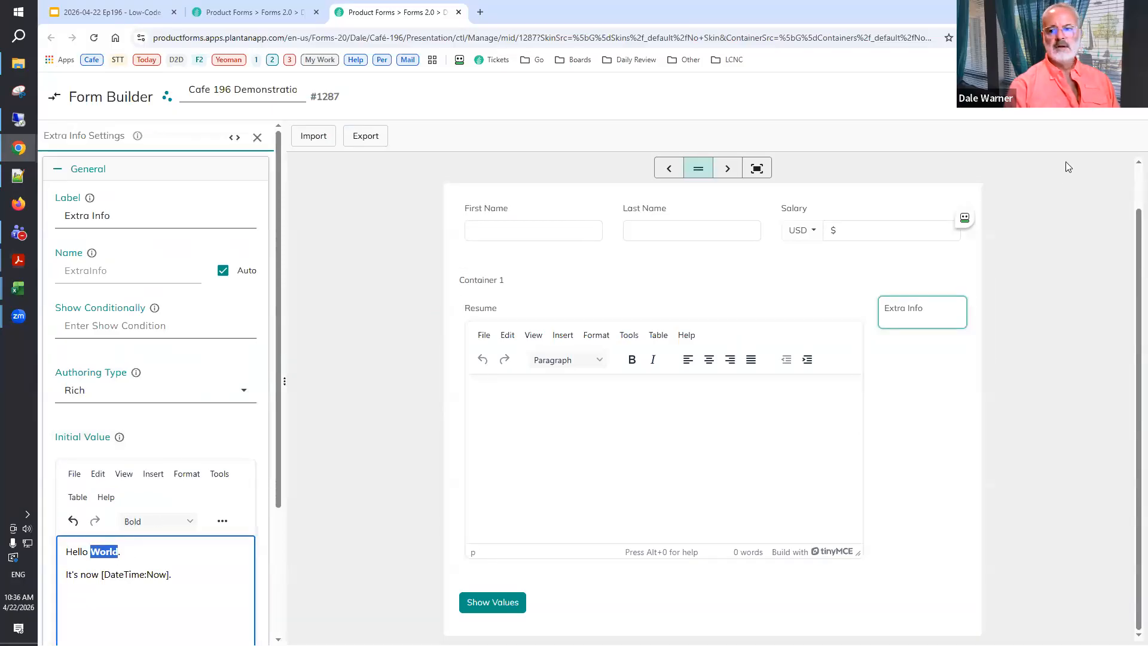
pyautogui.hotkey('ctrl', 's')
pyautogui.click(236, 12)
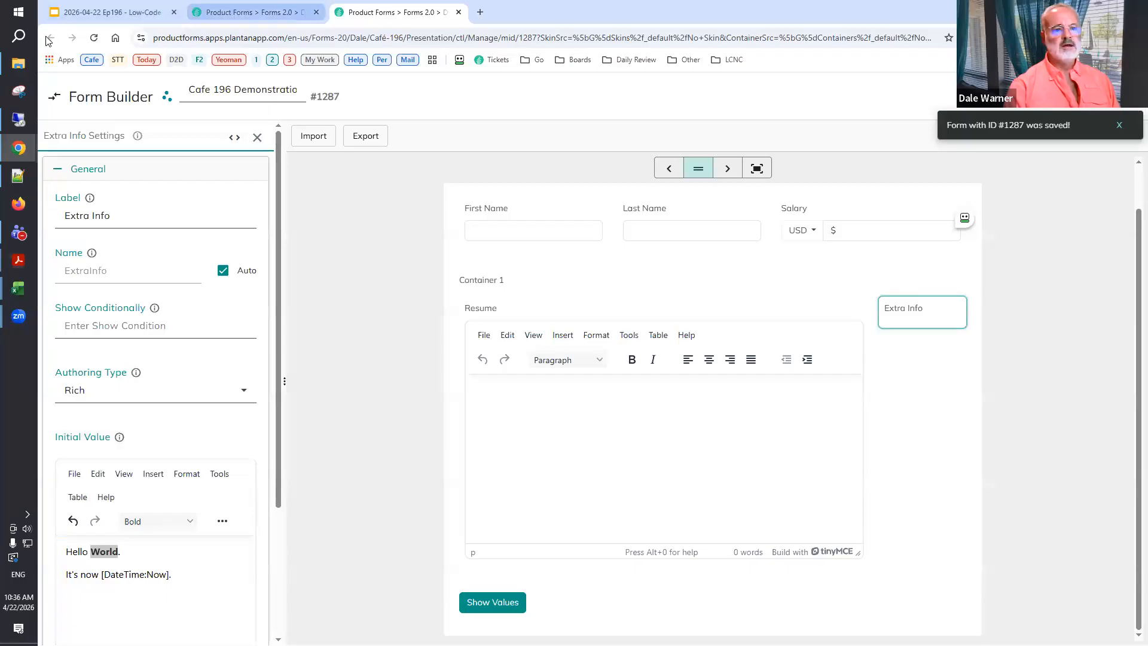
pyautogui.click(94, 38)
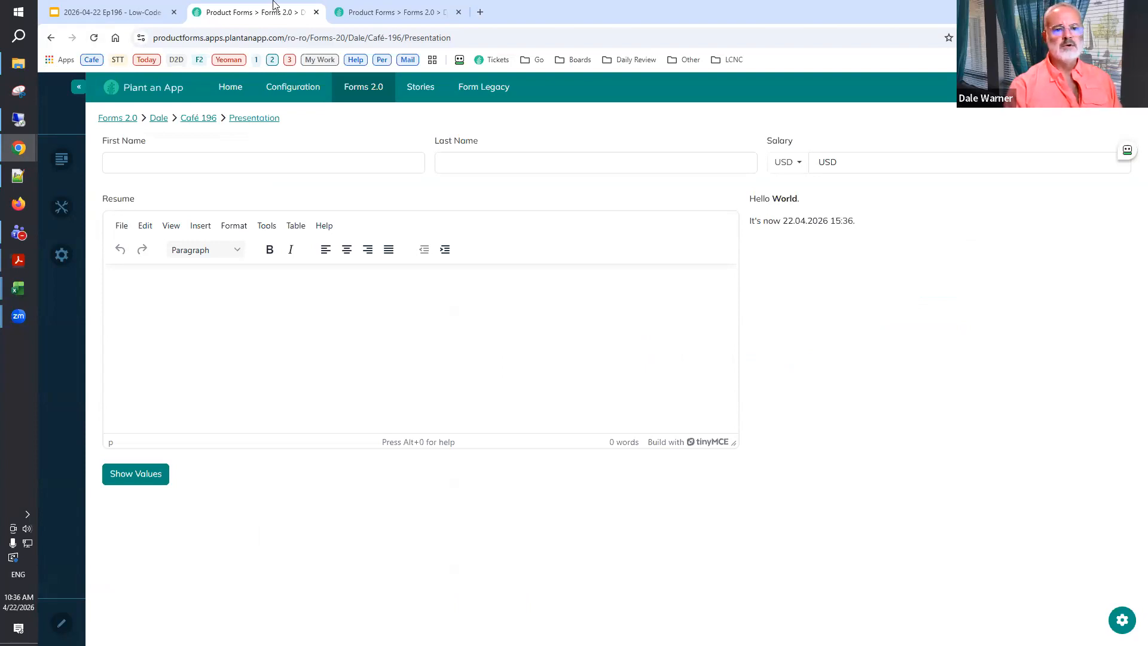
# Move from the live form to the slide deck's 'Build - Field Types' slide.
pyautogui.click(132, 14)
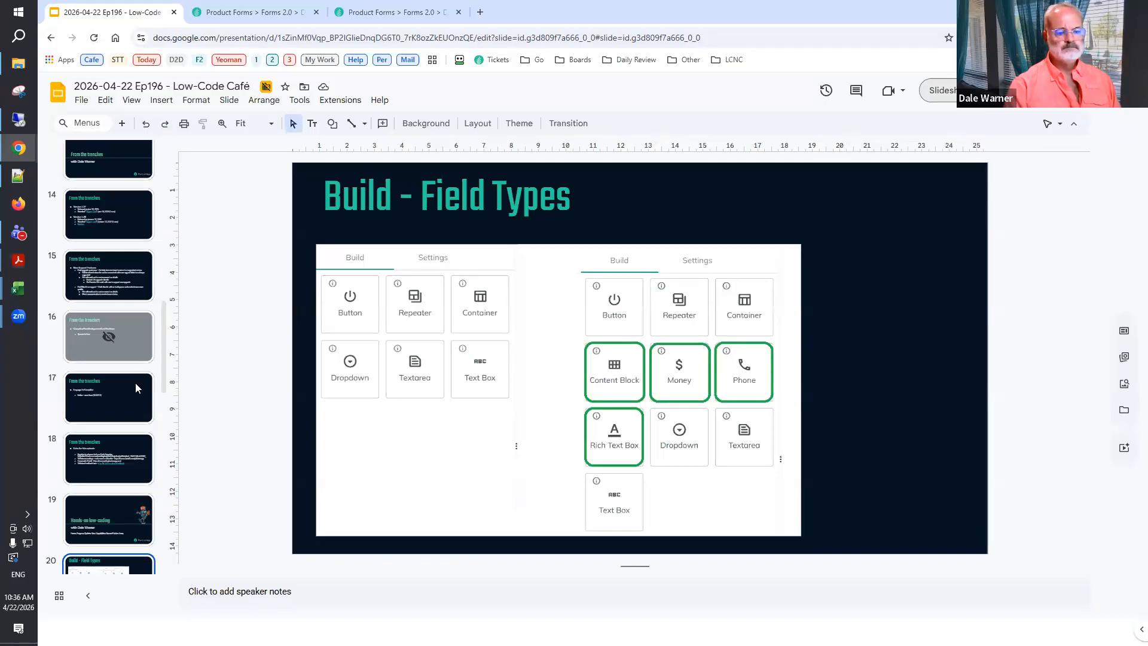
# Show the Buttons - Context Initialization slide, then select the Show Values button in the Form Builder.
pyautogui.scroll(-5, 135, 388)
pyautogui.click(114, 347)
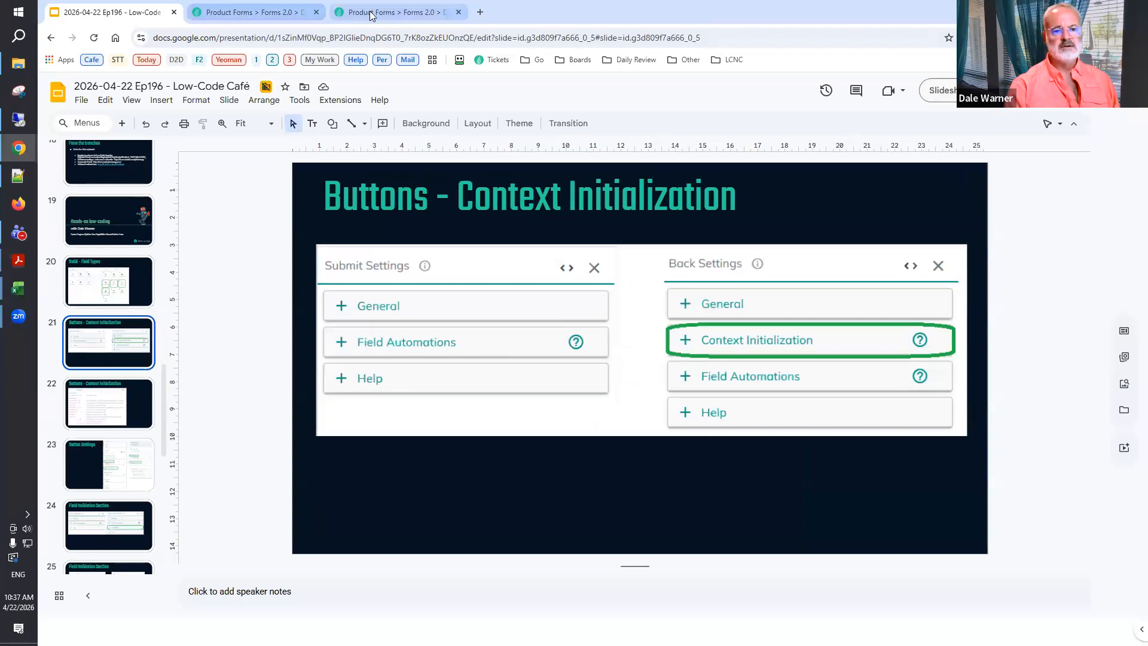
pyautogui.hotkey('ctrl', '3')
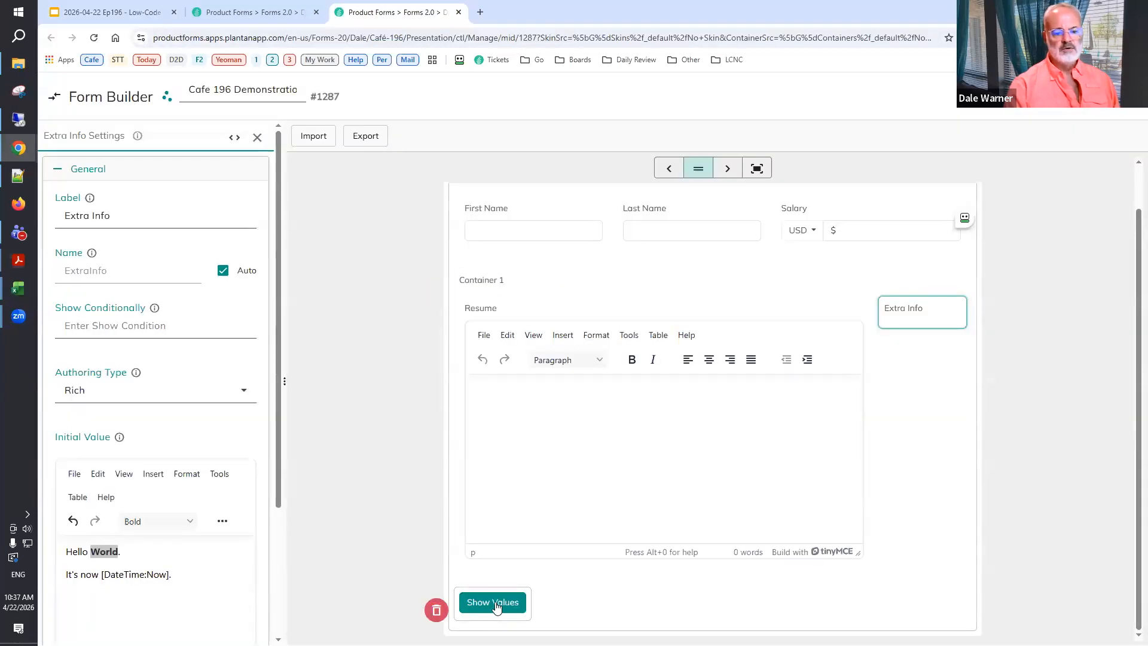
pyautogui.click(473, 601)
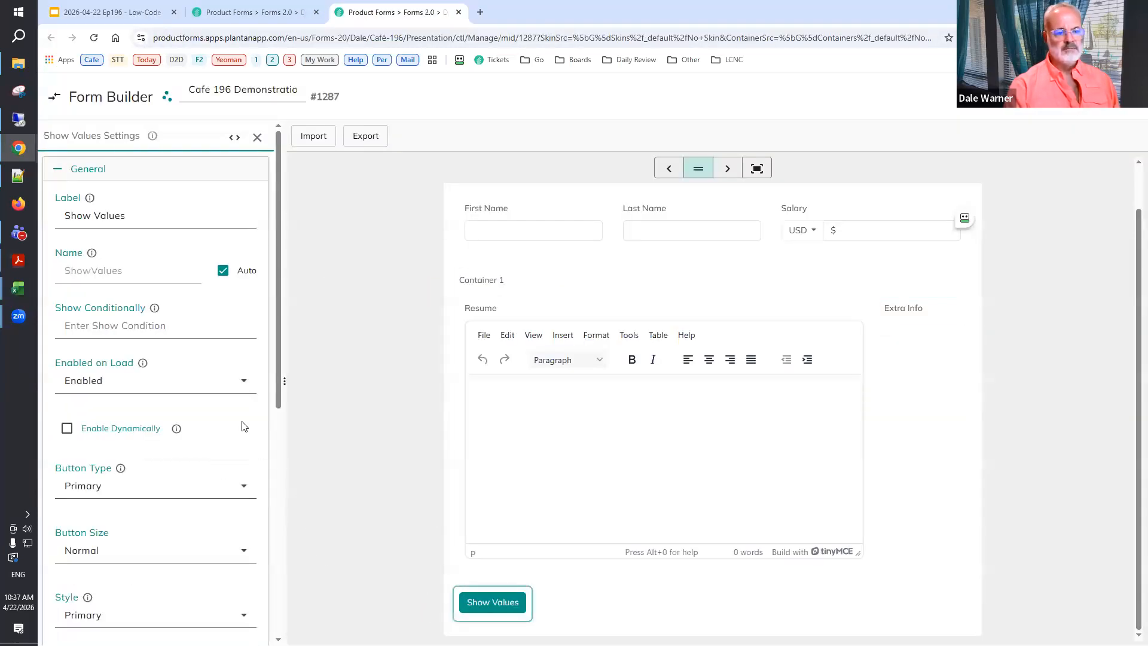
# Collapse General and expand the Show Values button's Context Initialization token list.
pyautogui.click(88, 170)
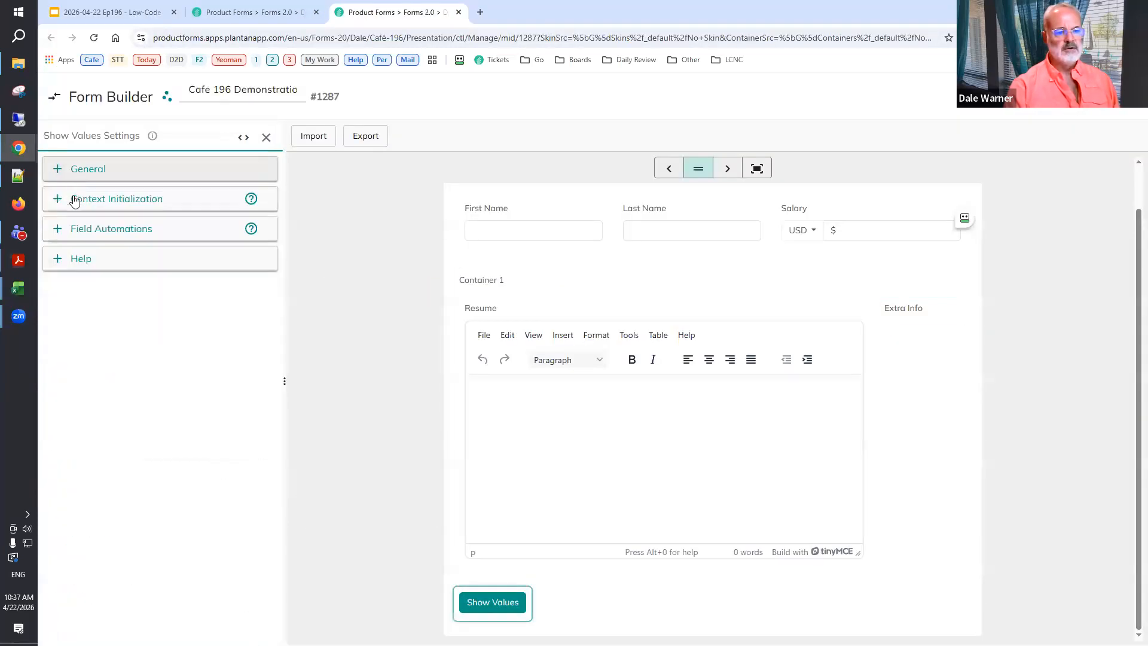
pyautogui.click(112, 206)
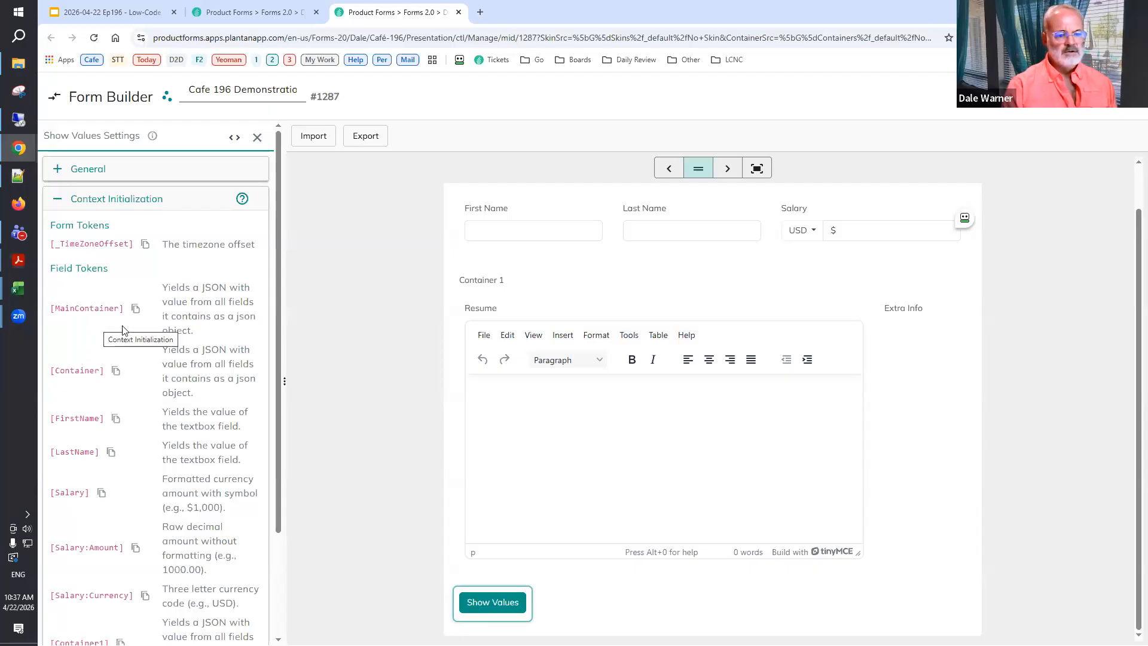
pyautogui.scroll(-2, 85, 365)
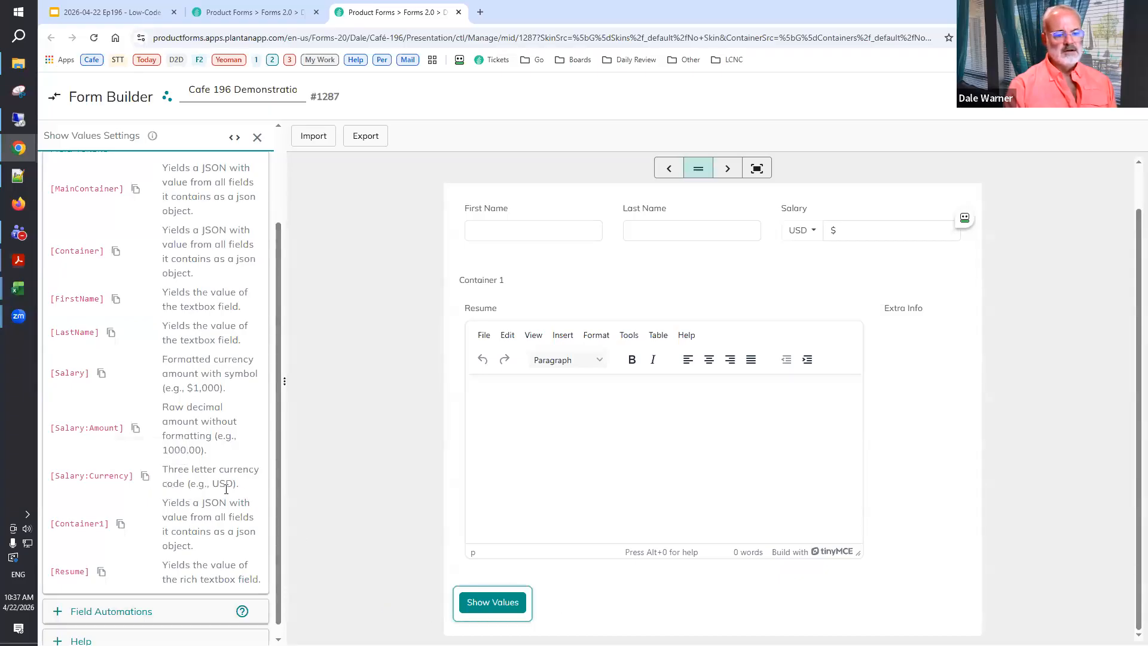
pyautogui.scroll(3, 144, 470)
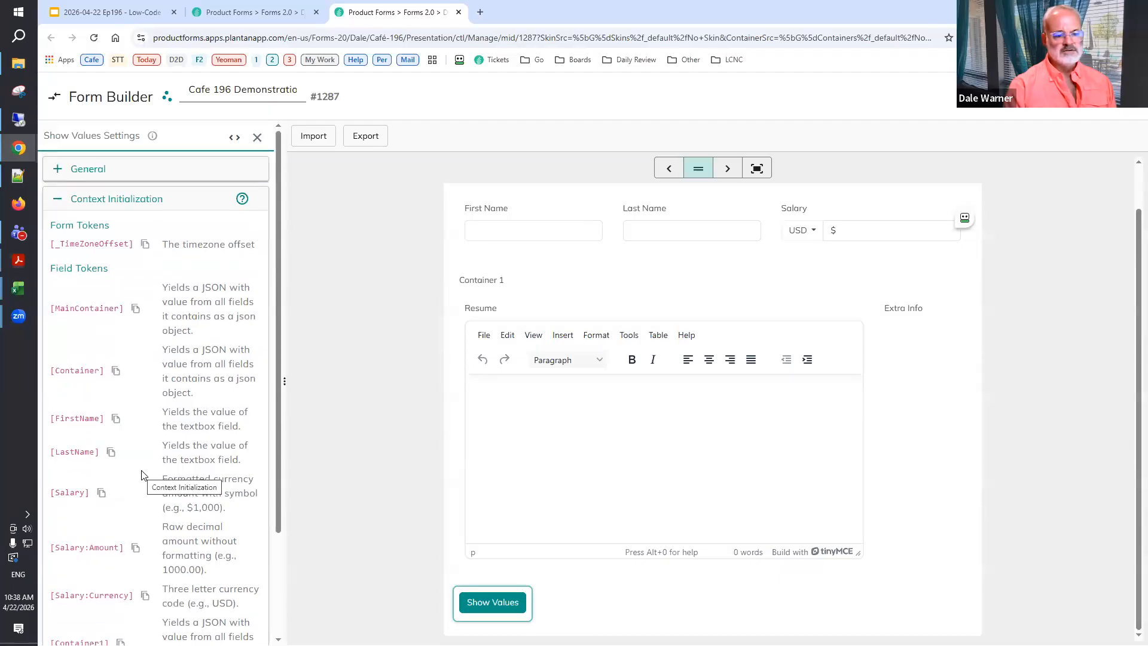
pyautogui.scroll(-3, 143, 475)
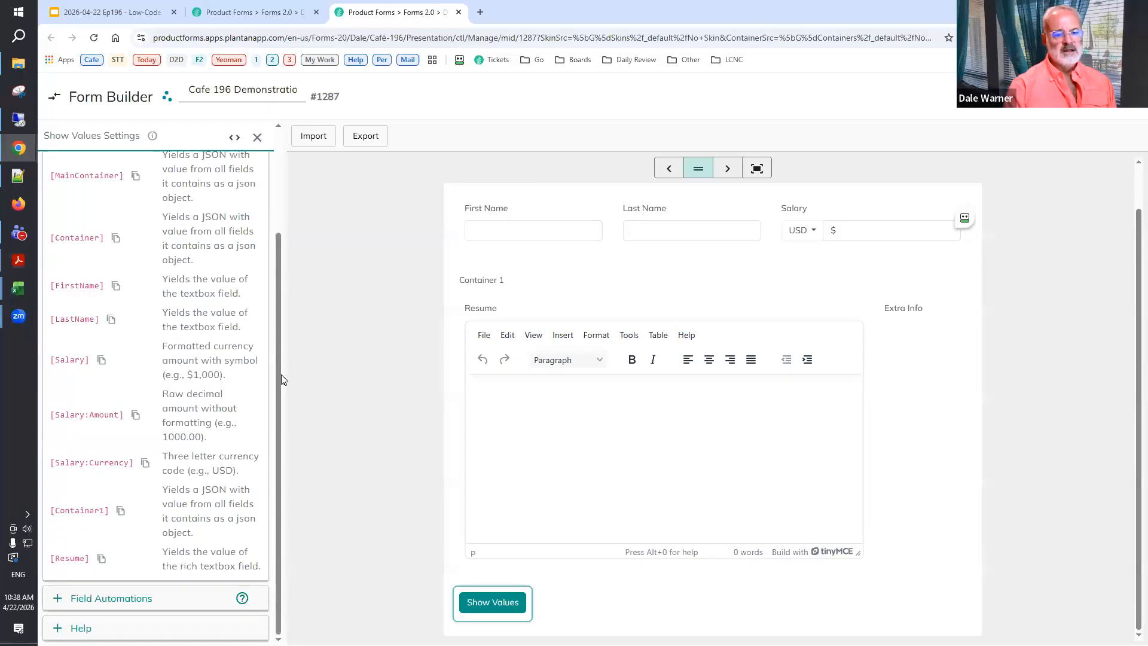
# Reselect Show Values after selecting Salary, re-expand its token list, and return to the slides.
pyautogui.click(799, 235)
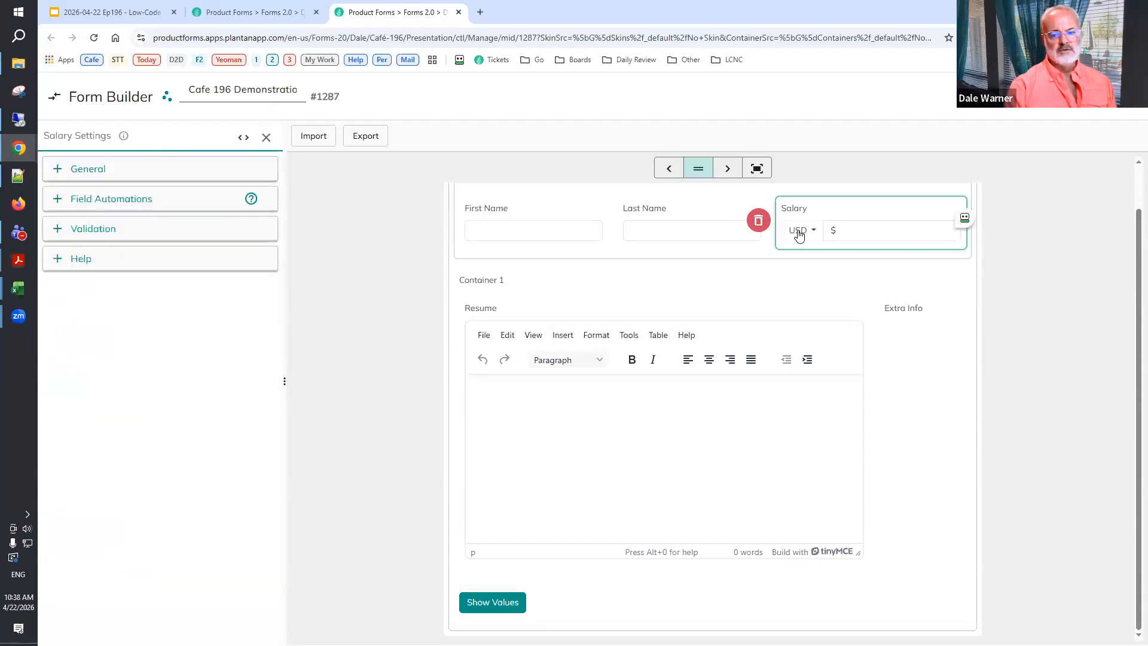
pyautogui.moveTo(123, 136)
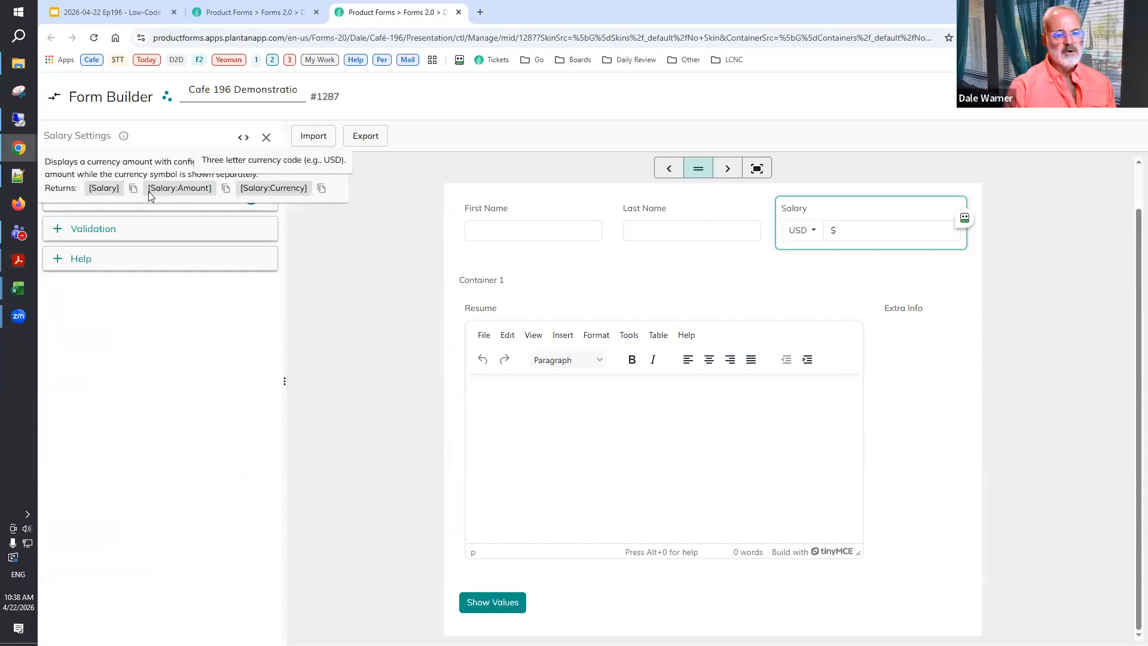
pyautogui.click(476, 607)
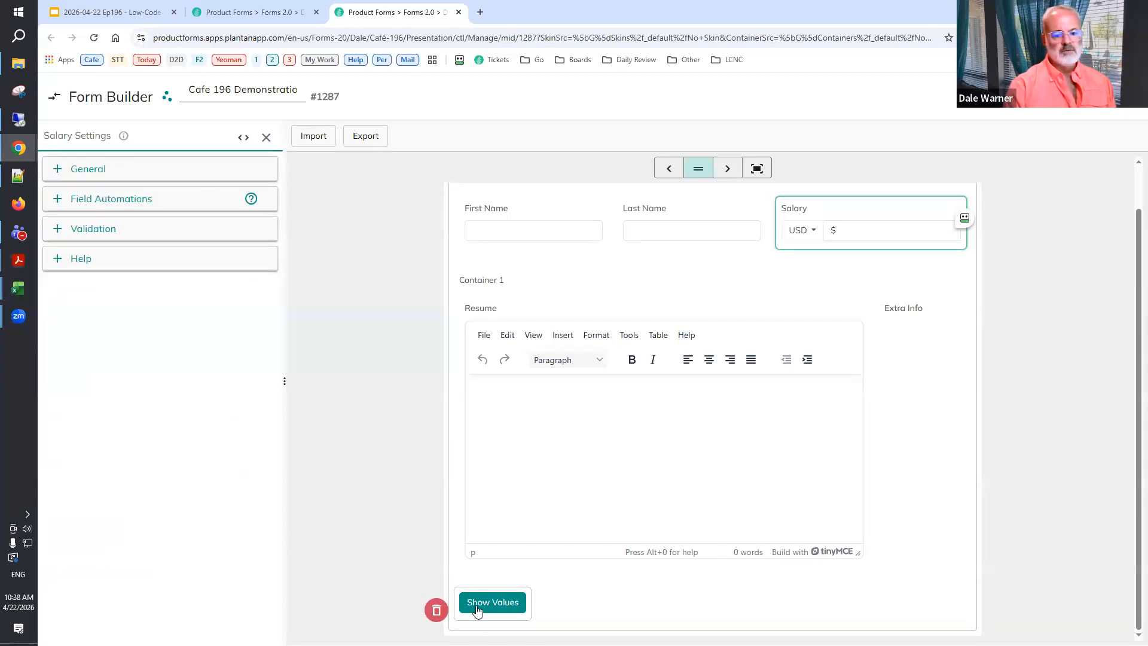
pyautogui.click(114, 198)
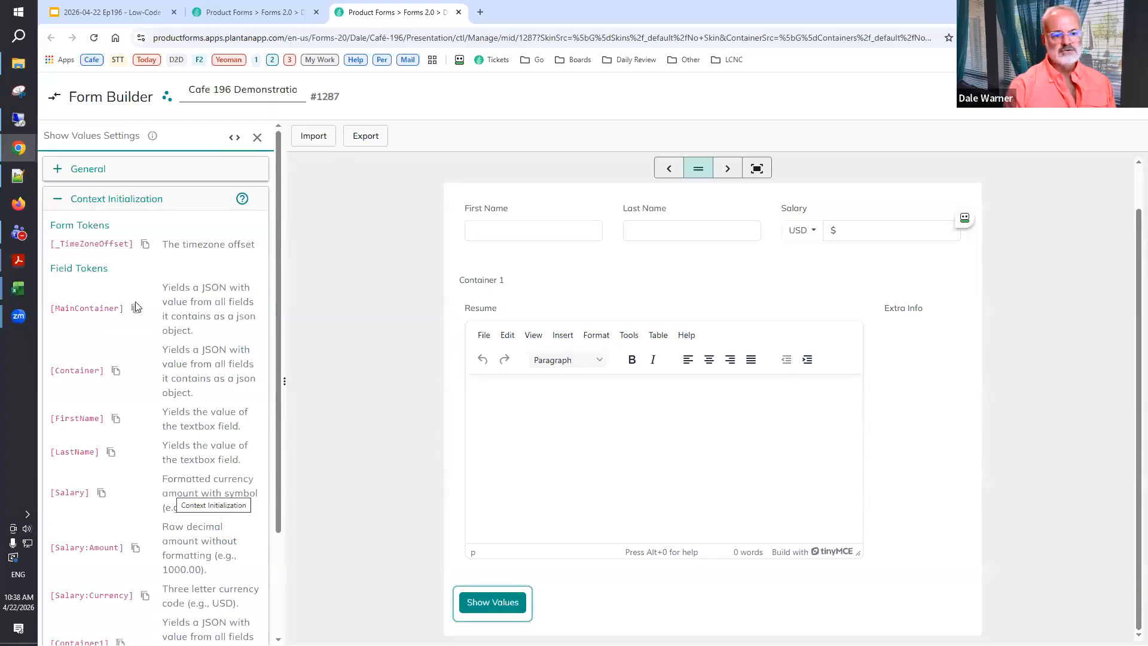
pyautogui.click(122, 11)
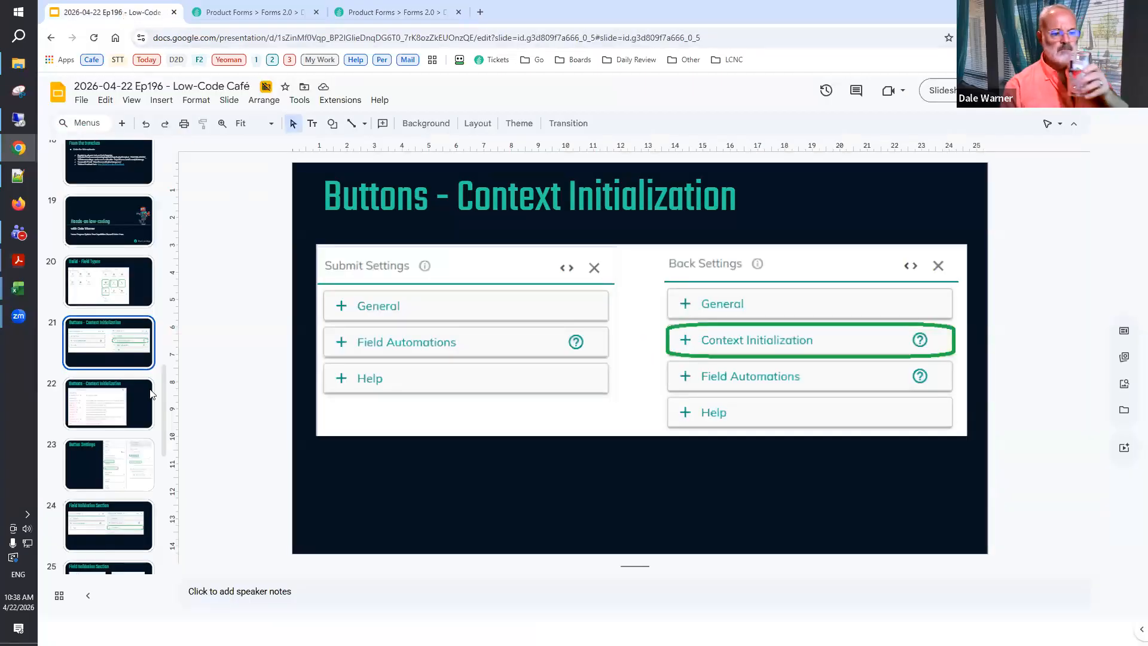
# View slide 22 (context tokens) and slide 23 (Button Settings), then return to the Form Builder.
pyautogui.click(149, 395)
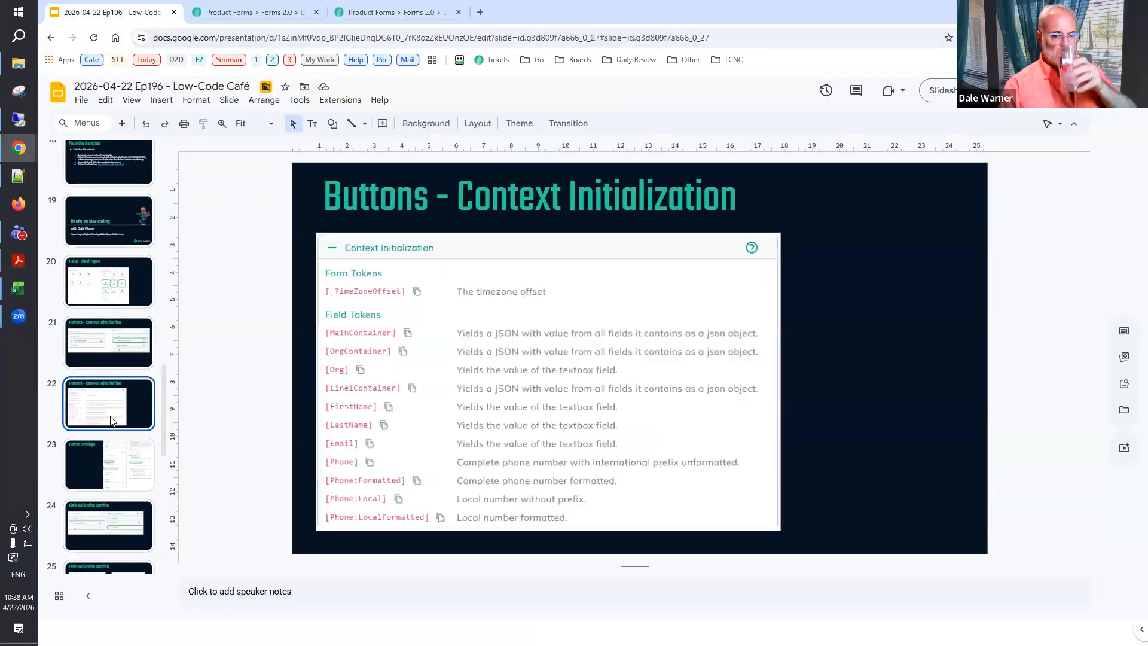
pyautogui.click(108, 477)
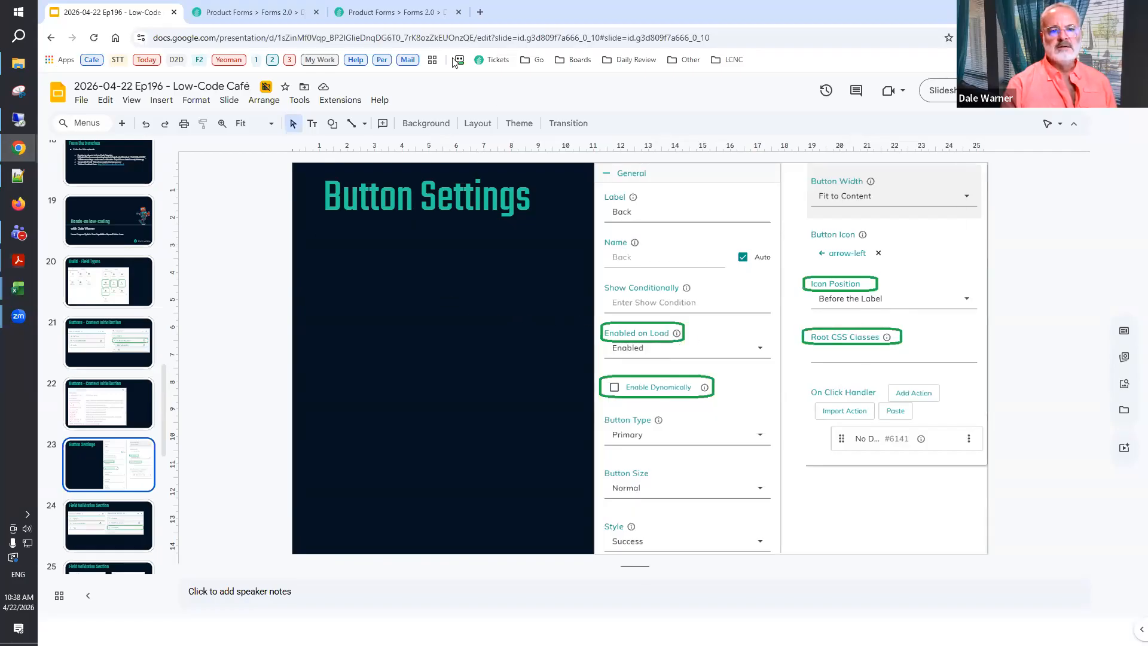
pyautogui.click(389, 12)
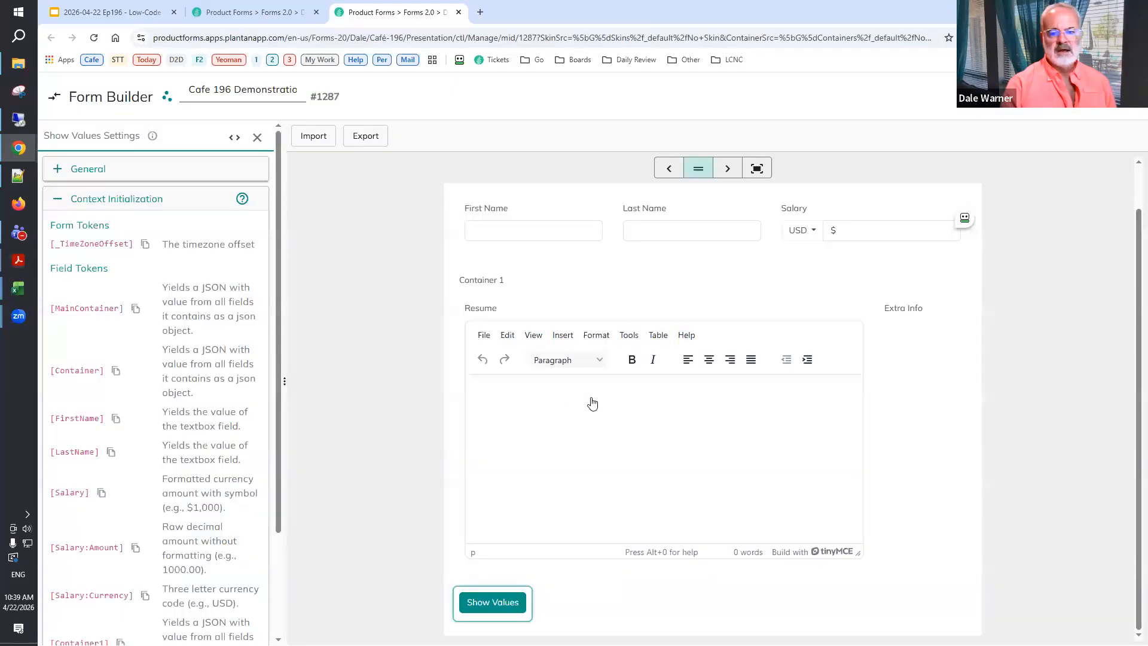
# Set the Show Values button's Enabled on Load to Conditional after reading its help.
pyautogui.click(431, 607)
pyautogui.click(510, 614)
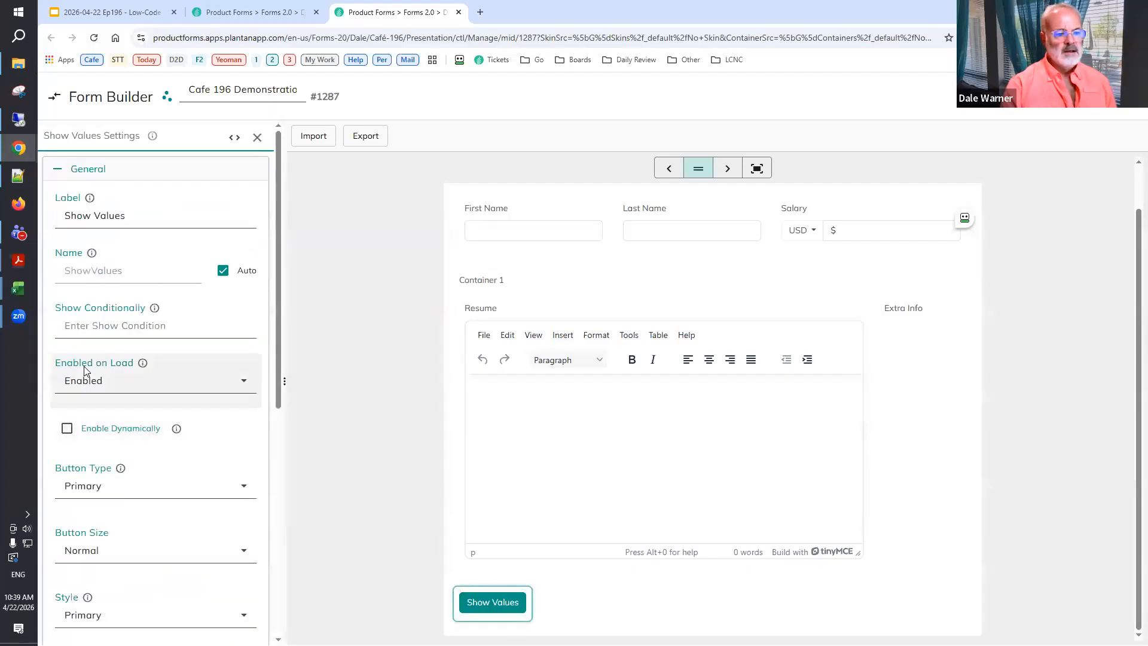
pyautogui.moveTo(143, 370)
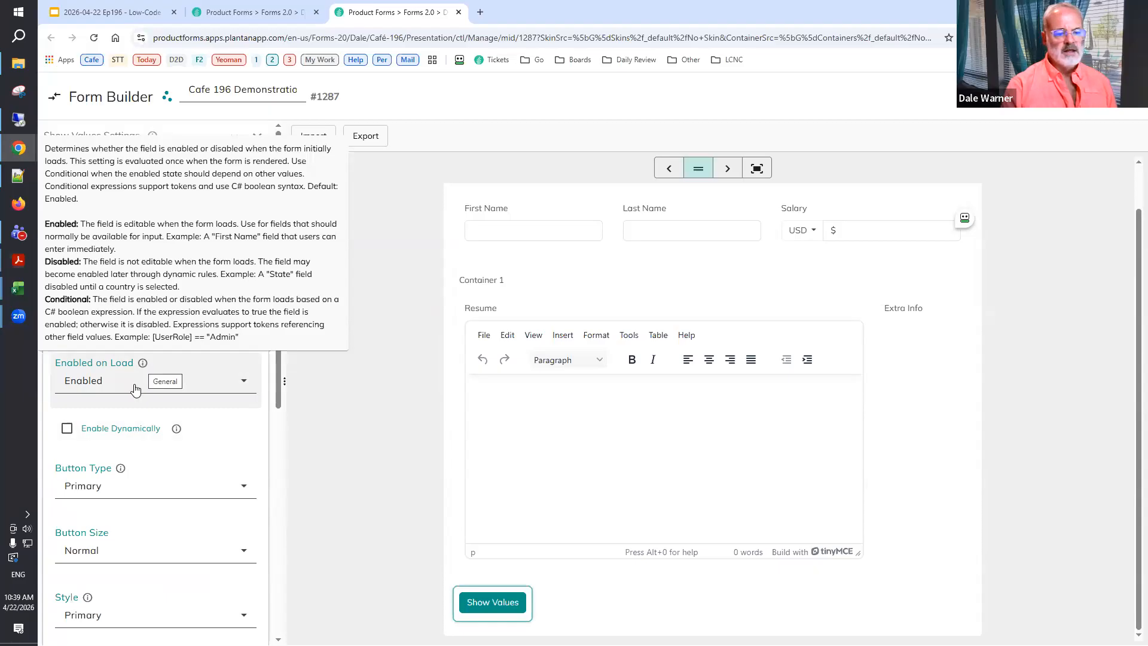
pyautogui.click(132, 388)
pyautogui.click(92, 467)
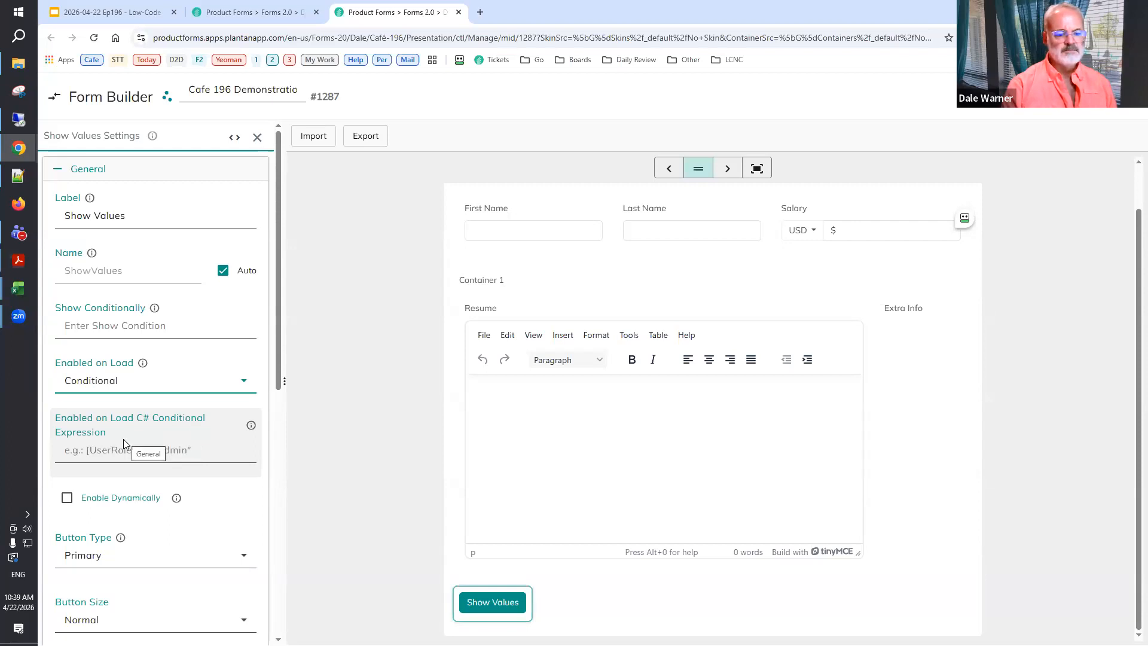
# Turn on Enable Dynamically for the Show Values button, toggling it off and on to compare.
pyautogui.click(65, 499)
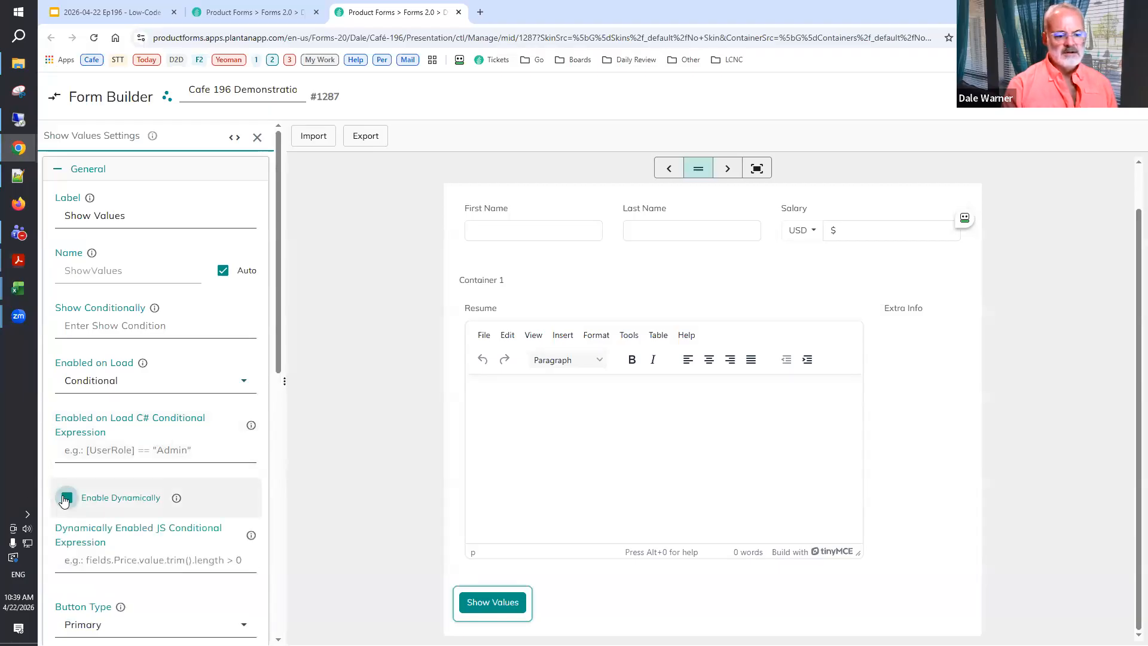
pyautogui.scroll(-2, 170, 451)
pyautogui.scroll(-1, 171, 451)
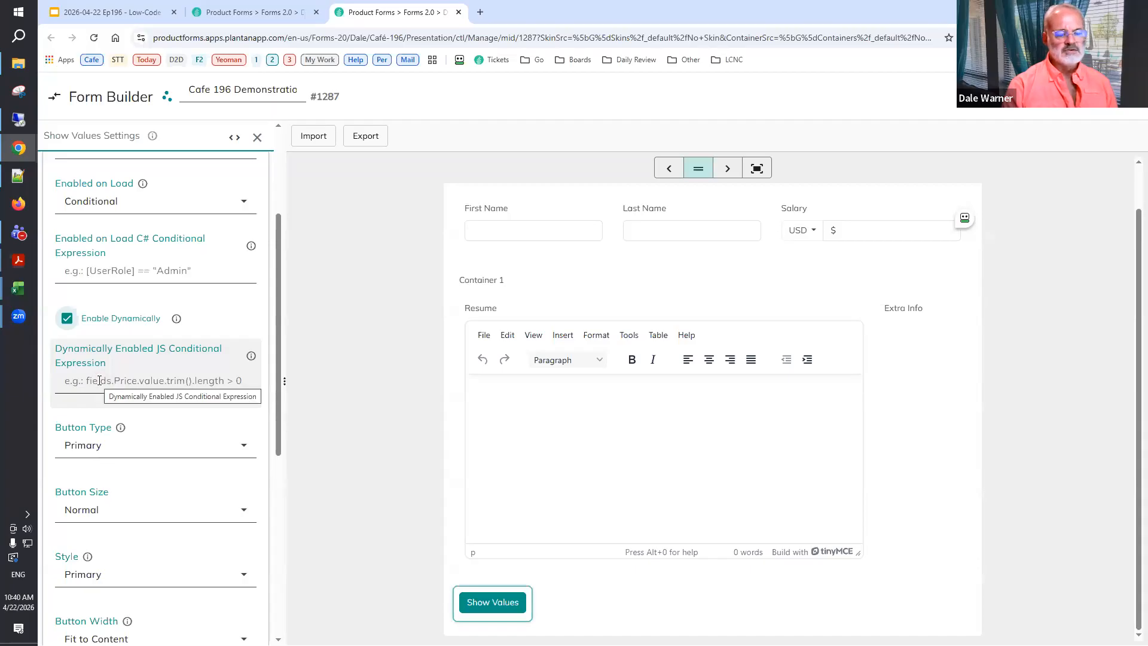
pyautogui.click(67, 321)
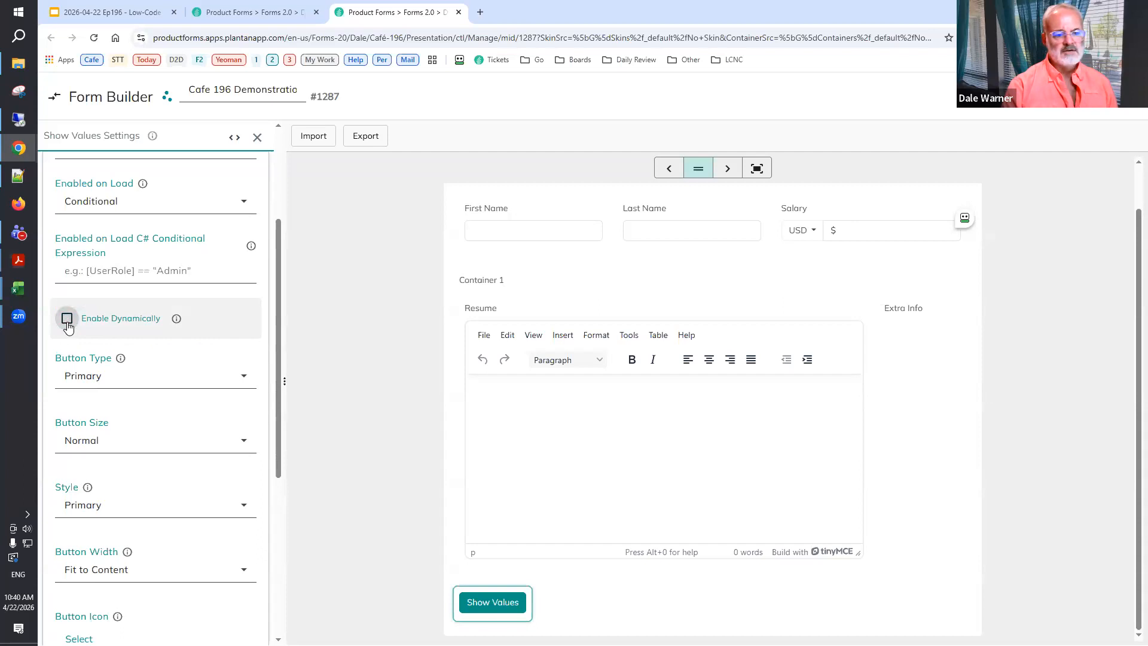
pyautogui.click(67, 321)
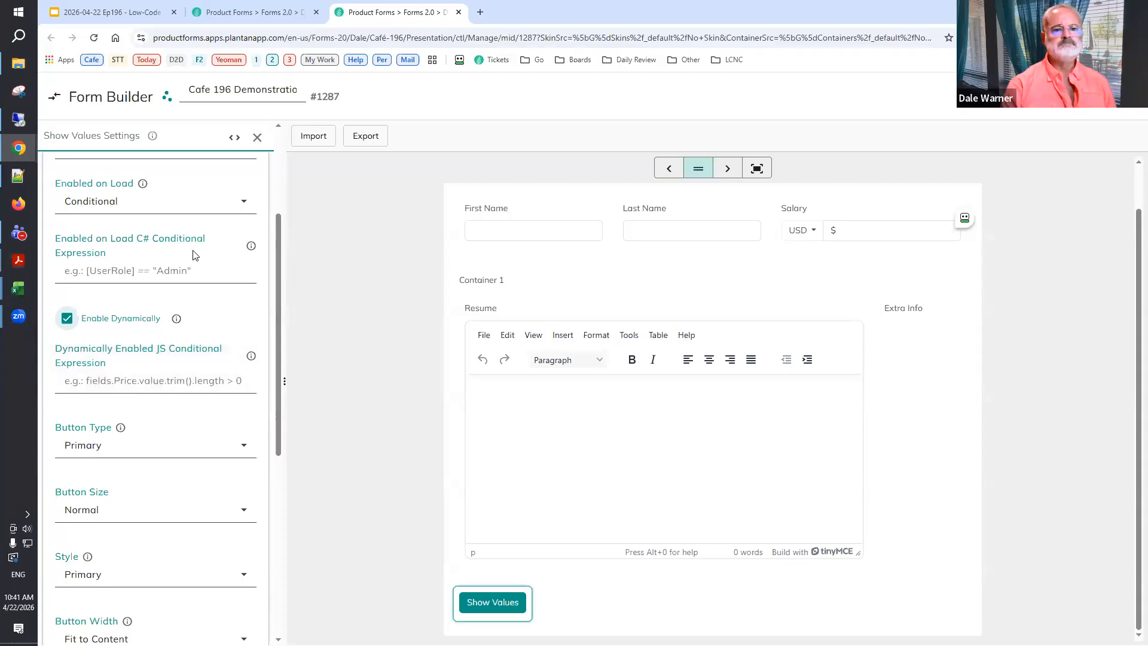
# Glance at the live page and Button Settings slide, then scroll the settings to Button Icon.
pyautogui.click(248, 18)
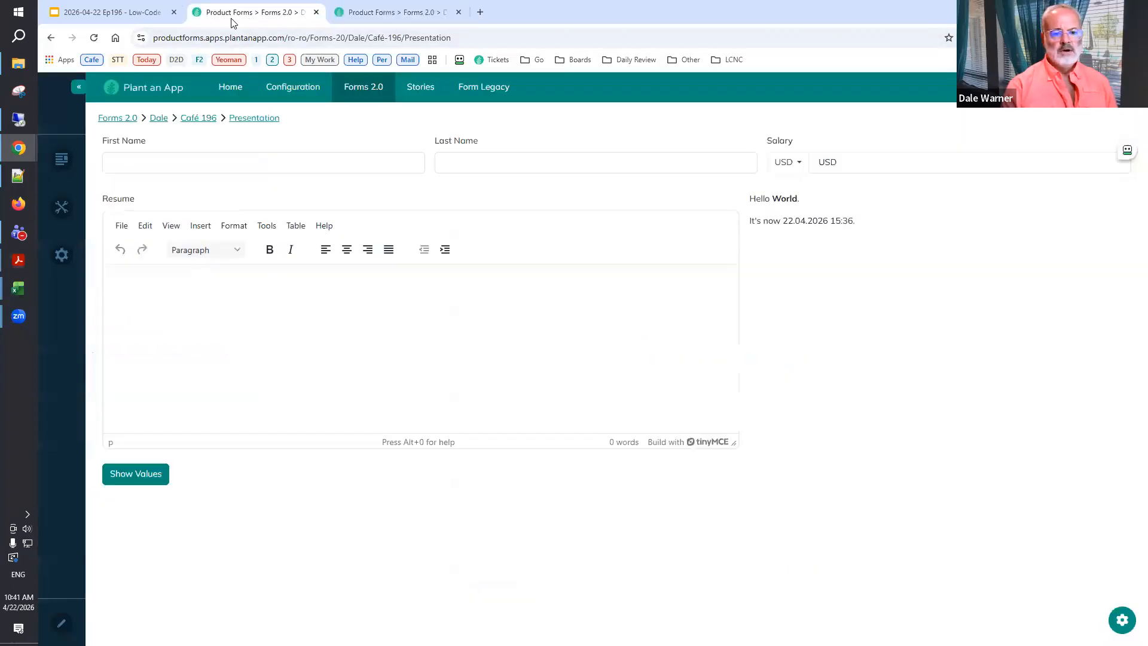
pyautogui.click(114, 12)
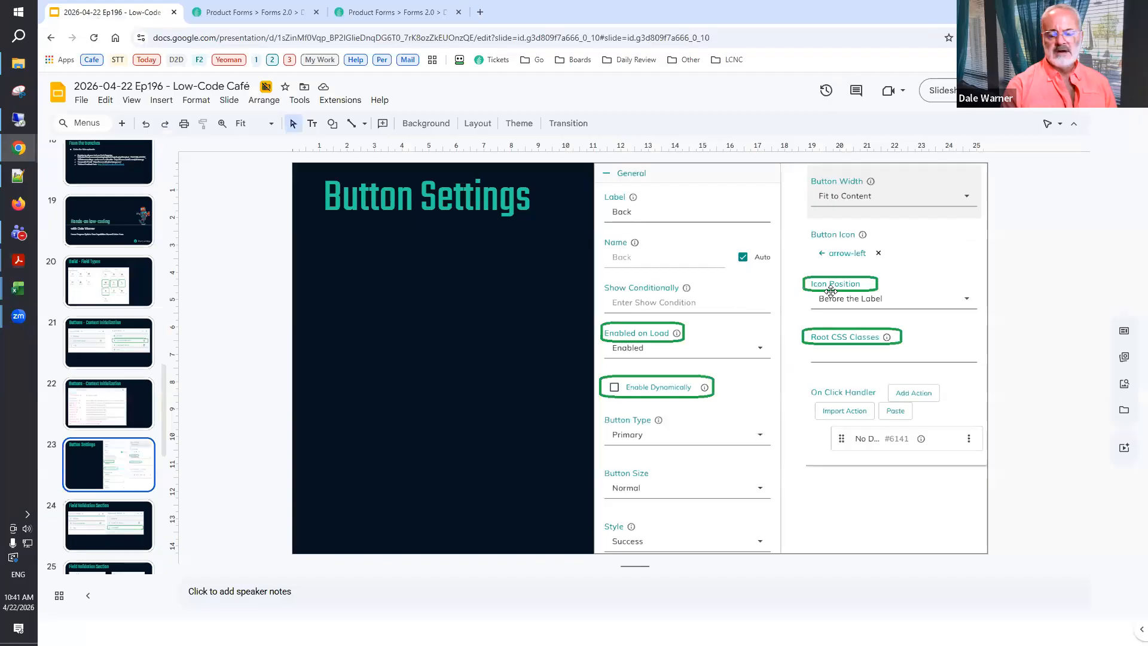
pyautogui.click(383, 13)
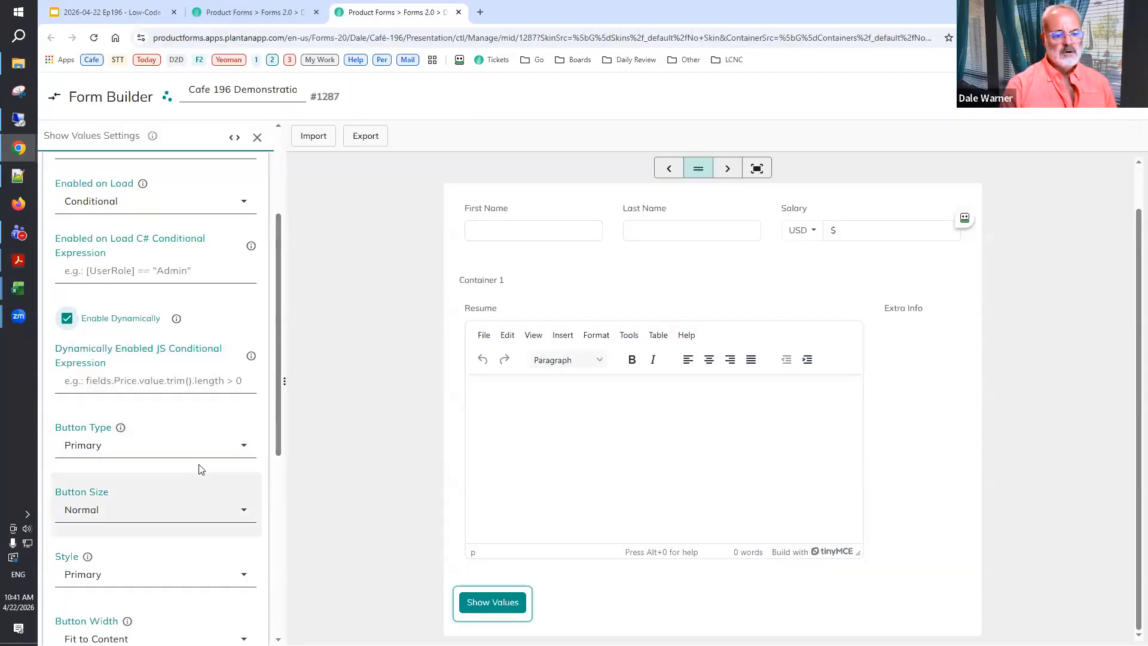
pyautogui.scroll(-6, 198, 478)
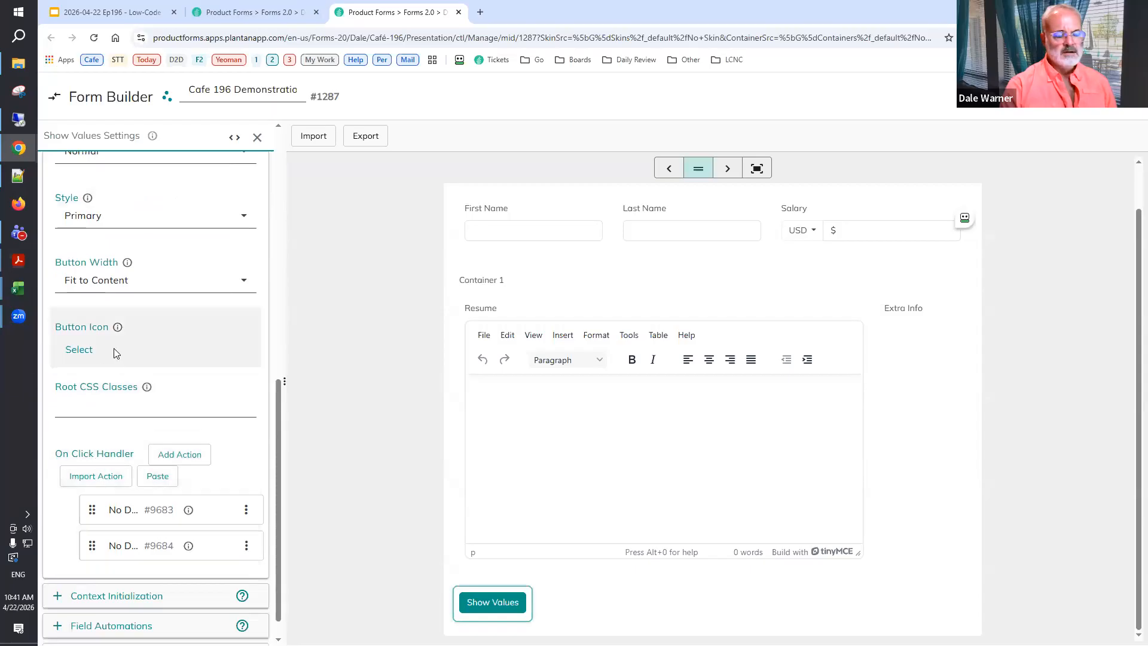
# Give the Show Values button the arrow-alt-circle-right icon, trying the before-label and icon-only positions.
pyautogui.click(78, 352)
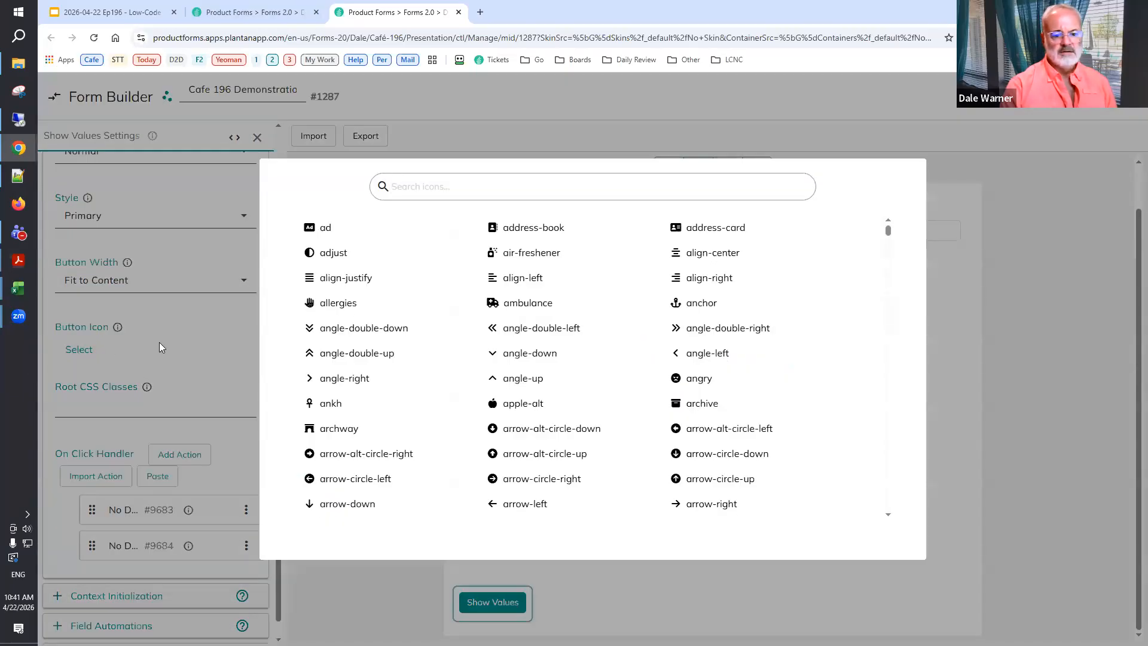
pyautogui.click(363, 454)
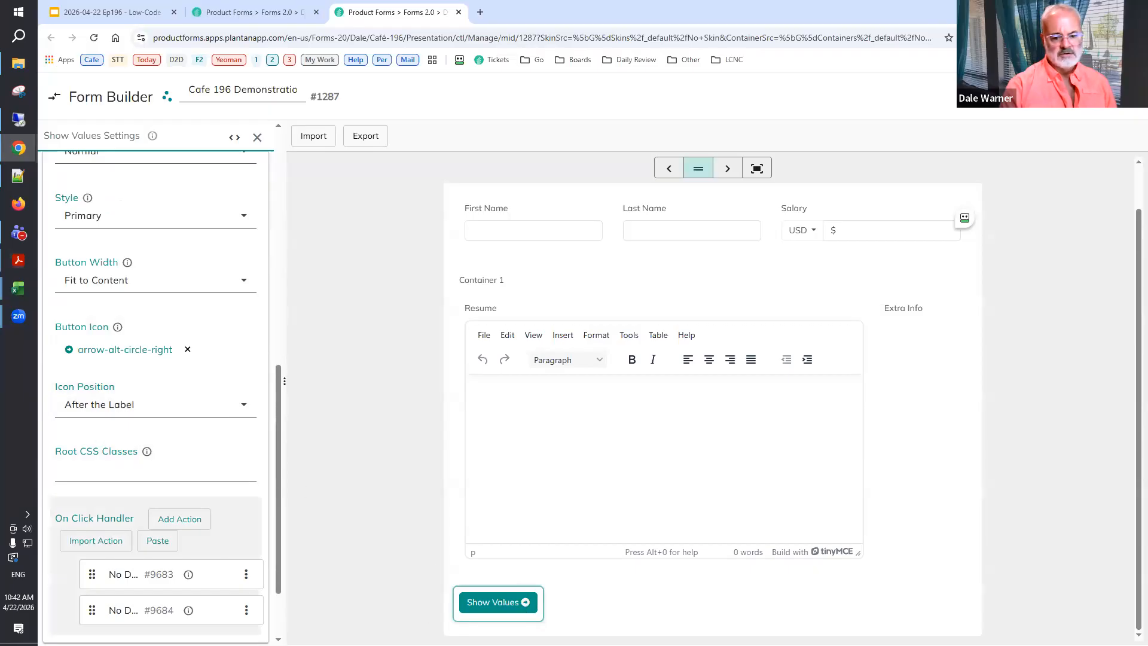
pyautogui.click(134, 415)
pyautogui.click(100, 523)
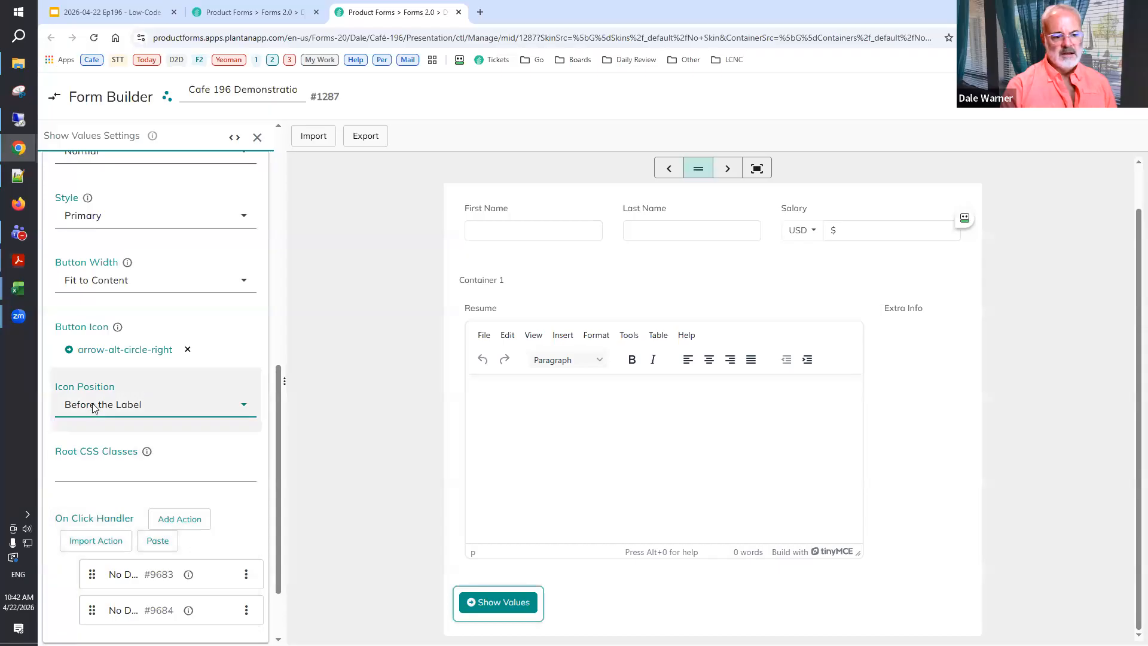
pyautogui.click(91, 412)
pyautogui.click(101, 504)
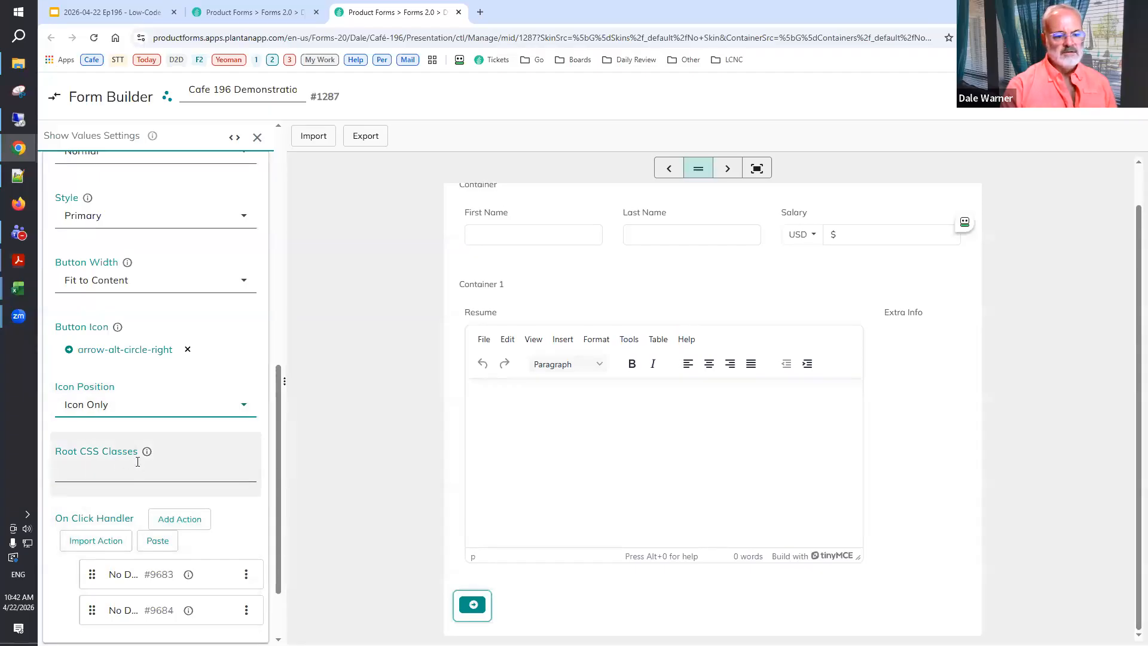
# Set the icon position to After the Label, then open the First Name field's settings.
pyautogui.click(132, 404)
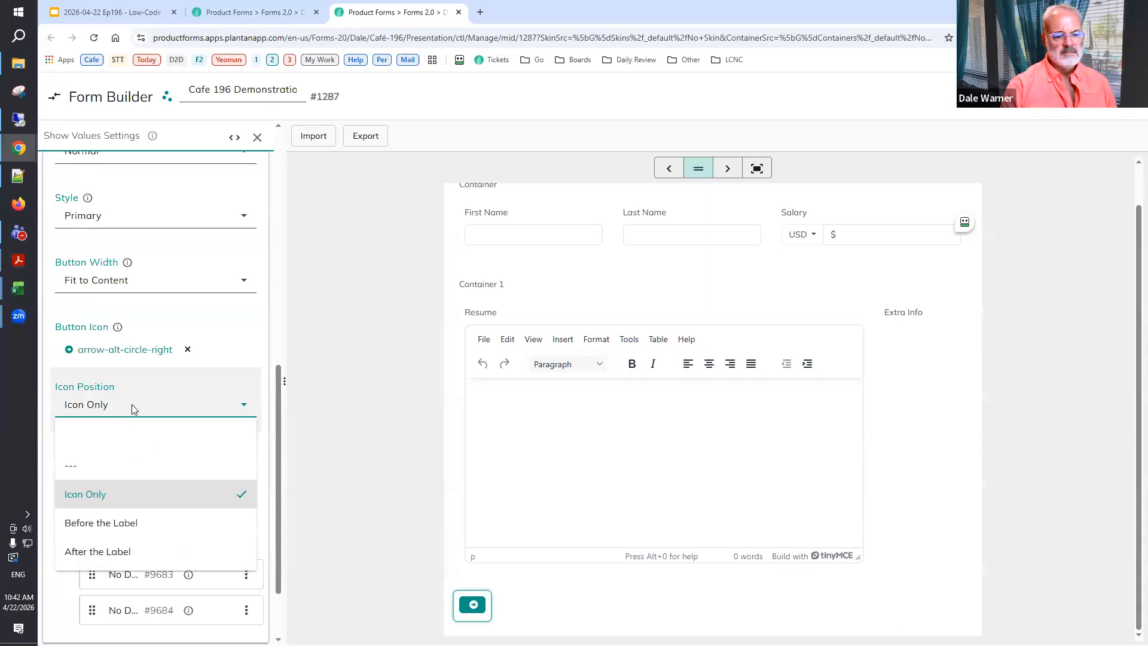
pyautogui.click(93, 551)
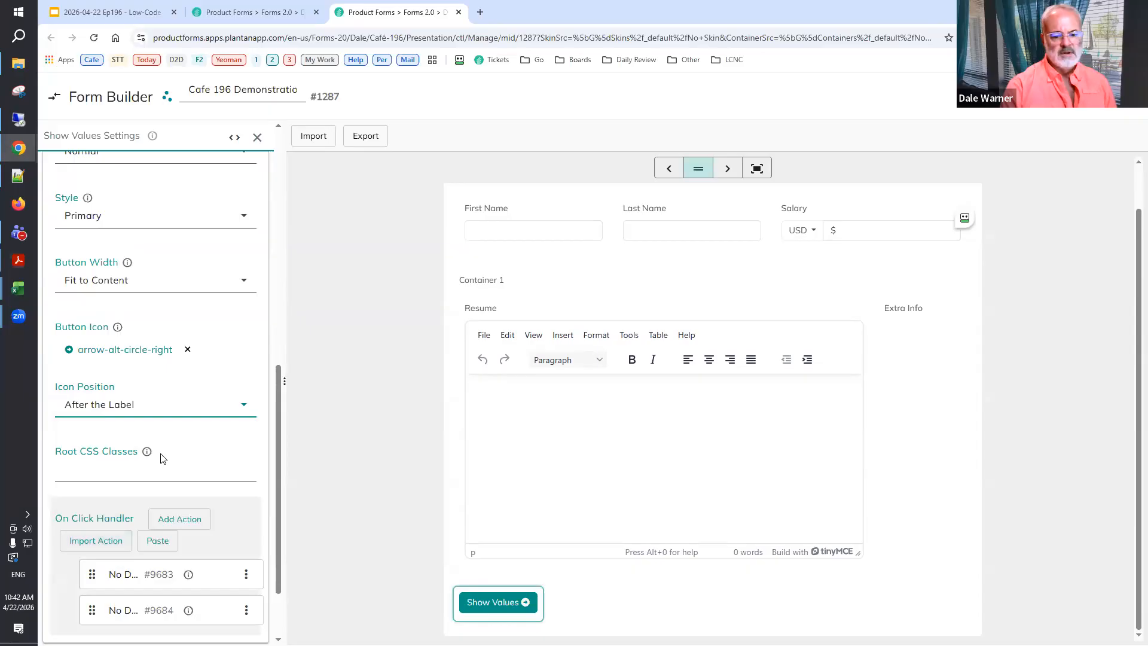
pyautogui.click(125, 467)
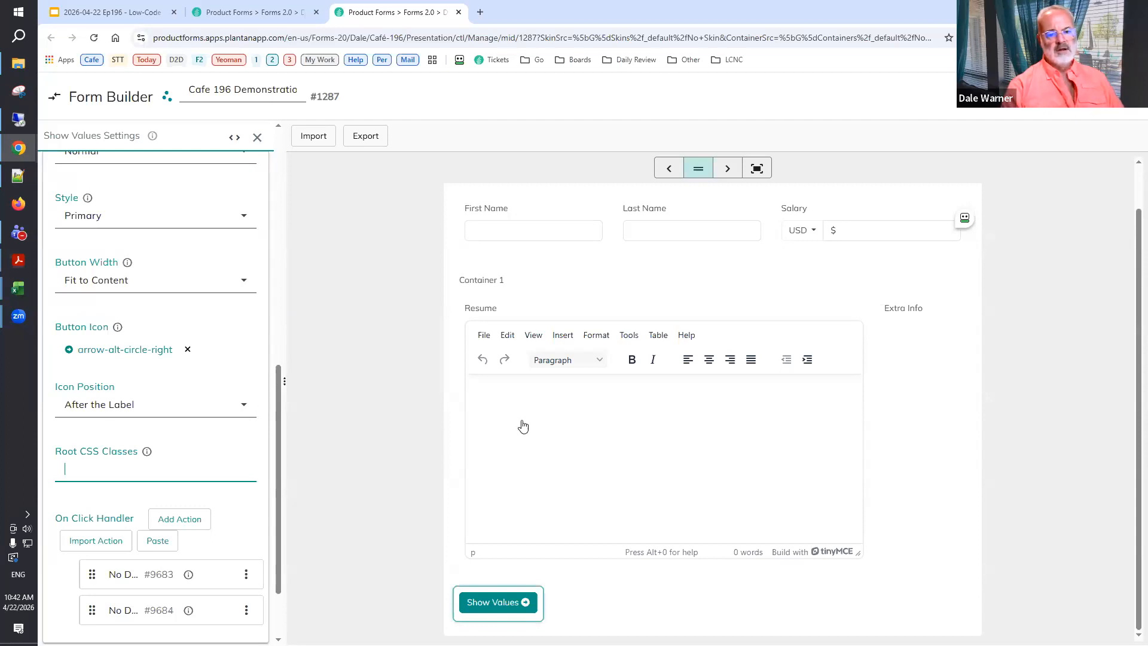
pyautogui.click(483, 221)
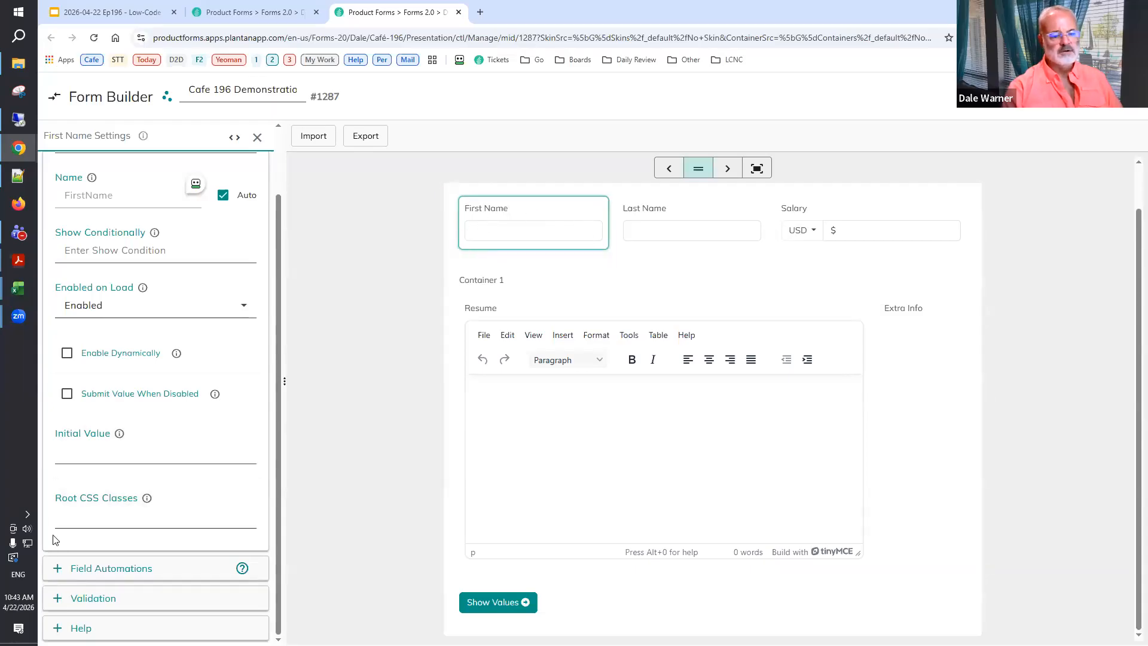
# Give the First Name field root CSS class MyFirstNameClass, then reload the live Presentation page.
pyautogui.click(85, 522)
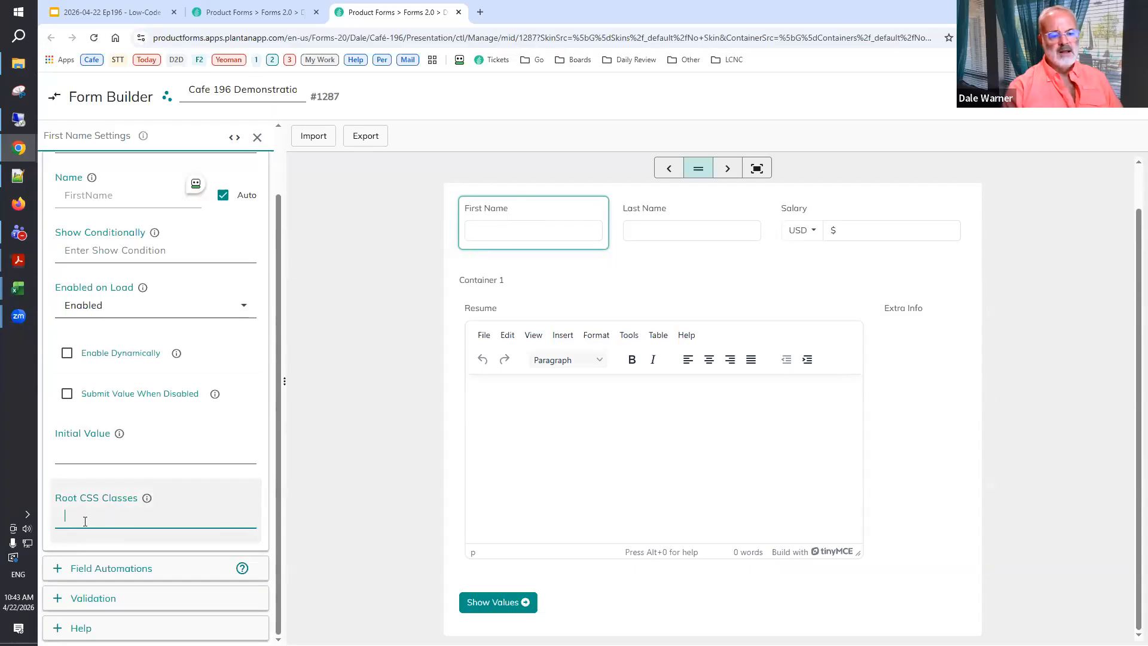
pyautogui.write('MyF')
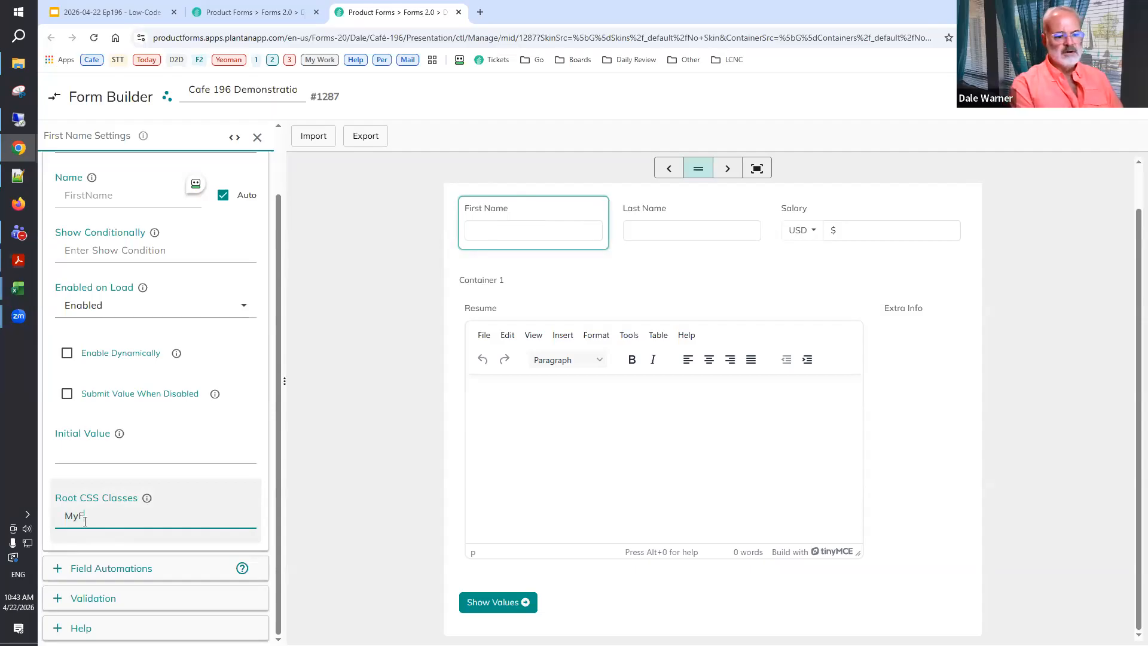
pyautogui.write('irstName')
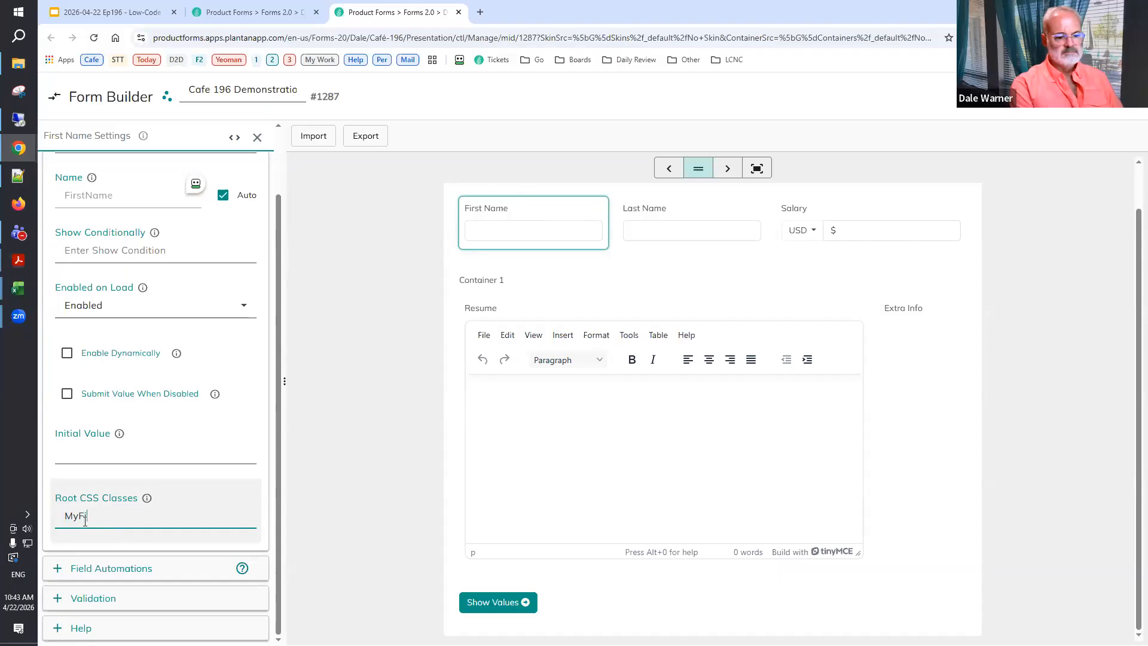
pyautogui.write('Class')
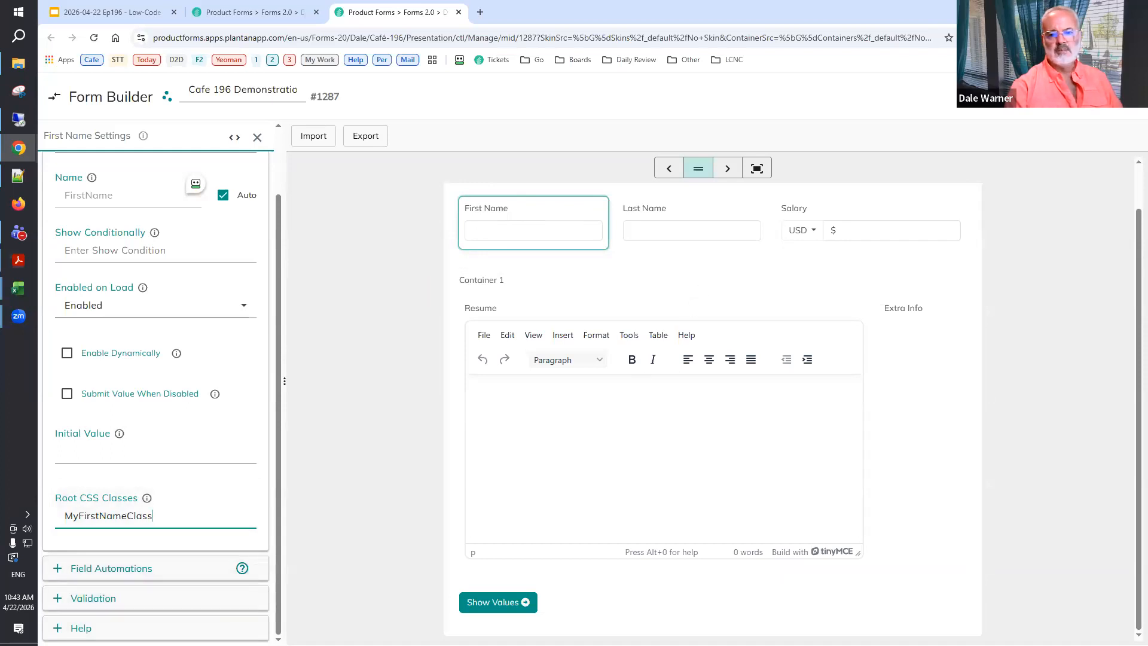
pyautogui.click(226, 12)
pyautogui.click(94, 37)
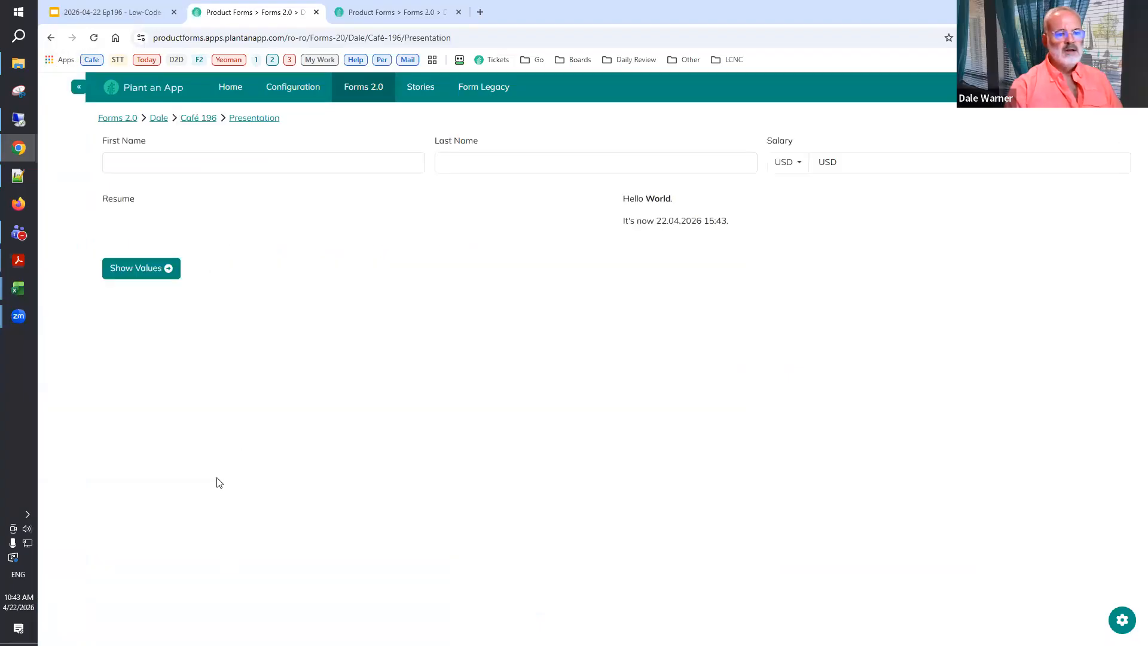
# Inspect the live First Name markup in DevTools to confirm MyFirstNameClass, then return to Form Builder.
pyautogui.rightClick(127, 162)
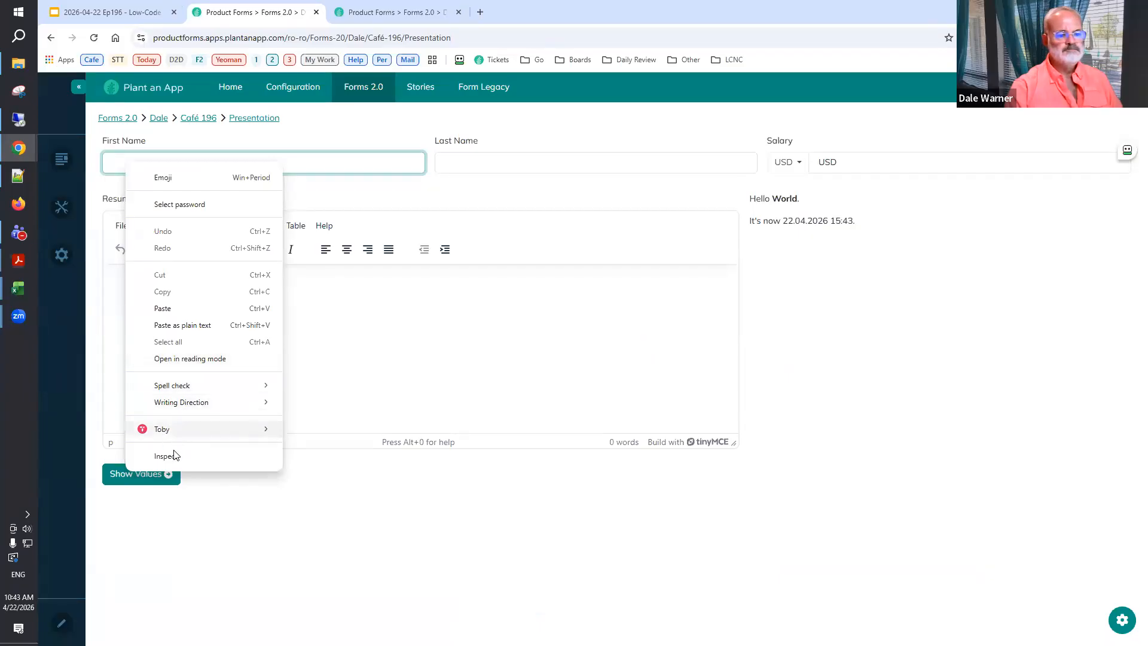
pyautogui.click(171, 455)
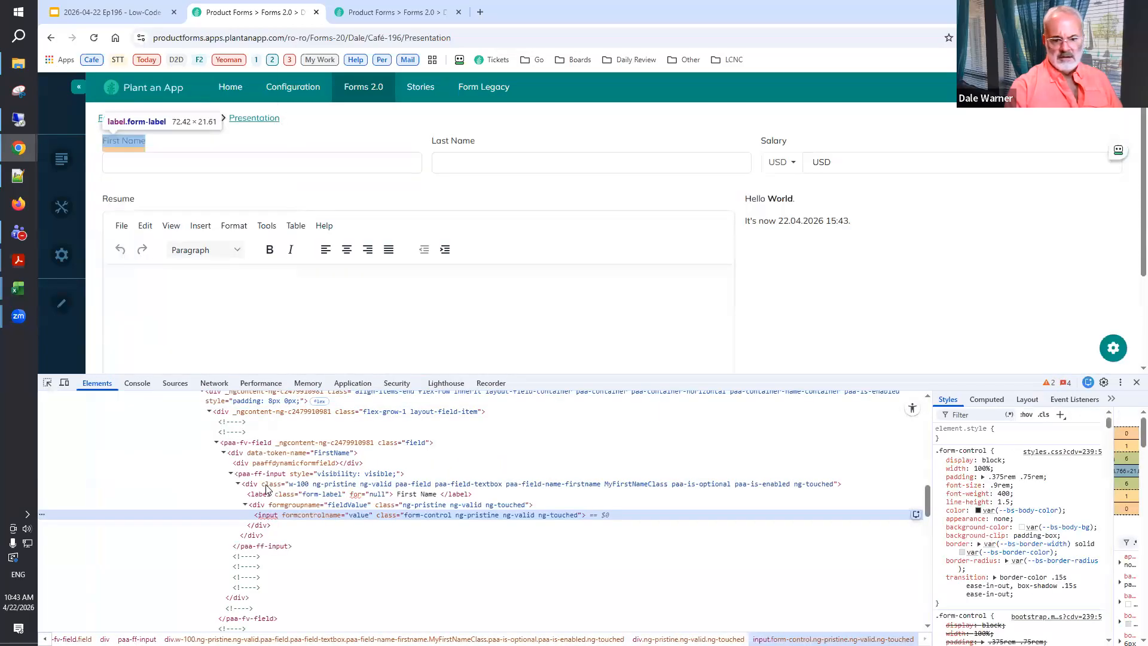
pyautogui.click(531, 483)
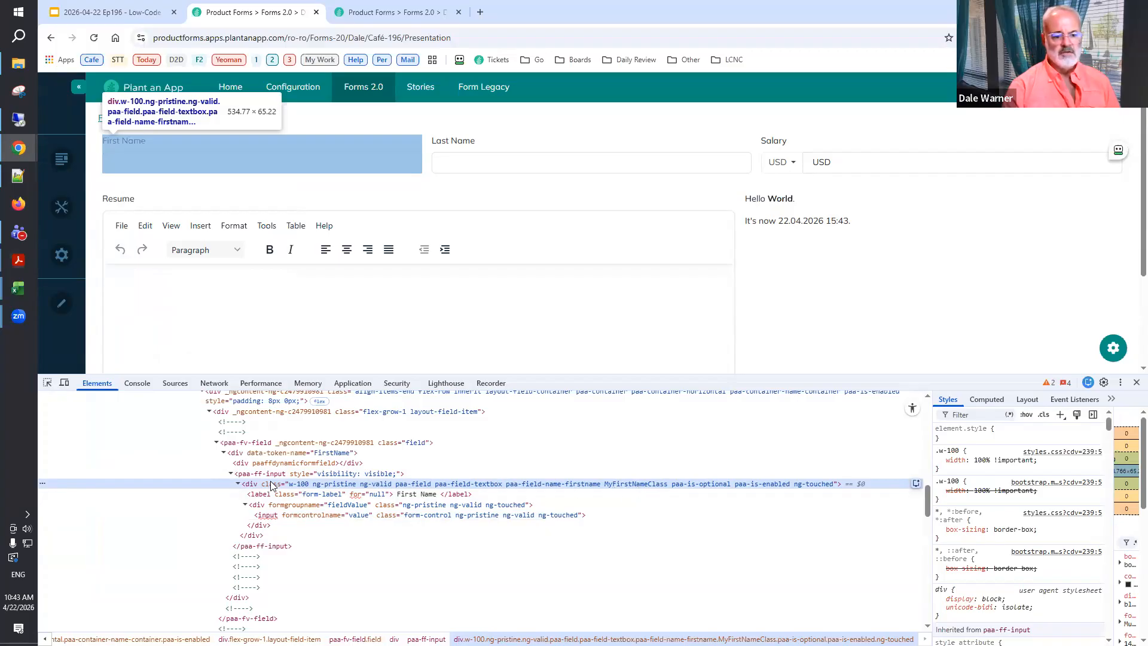
pyautogui.click(246, 506)
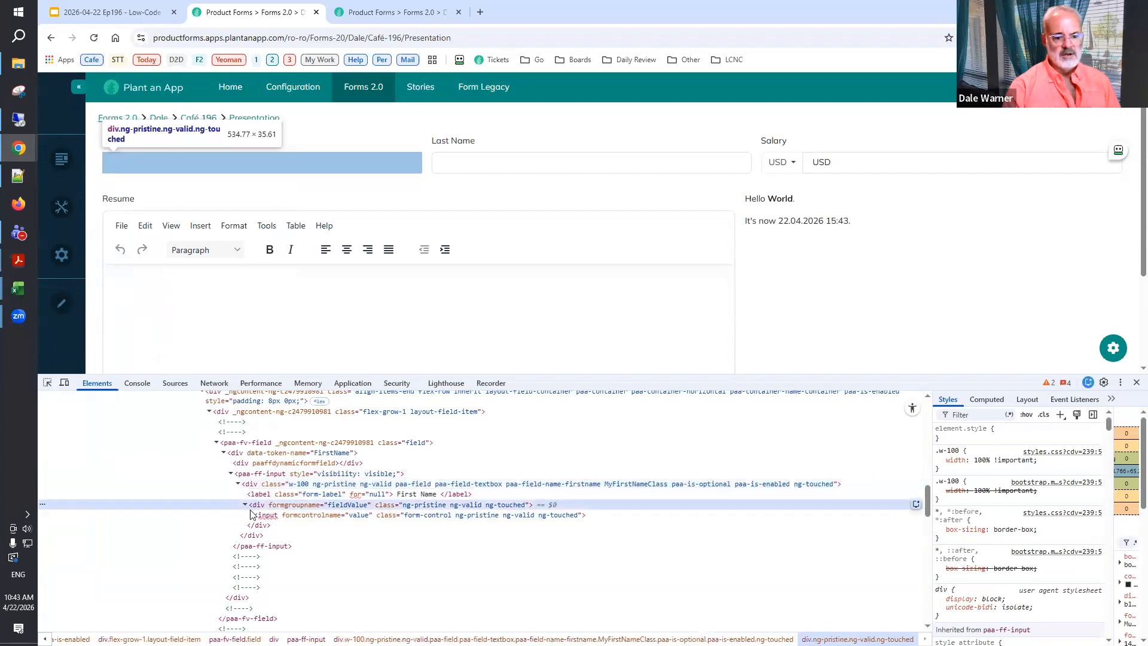
pyautogui.click(245, 506)
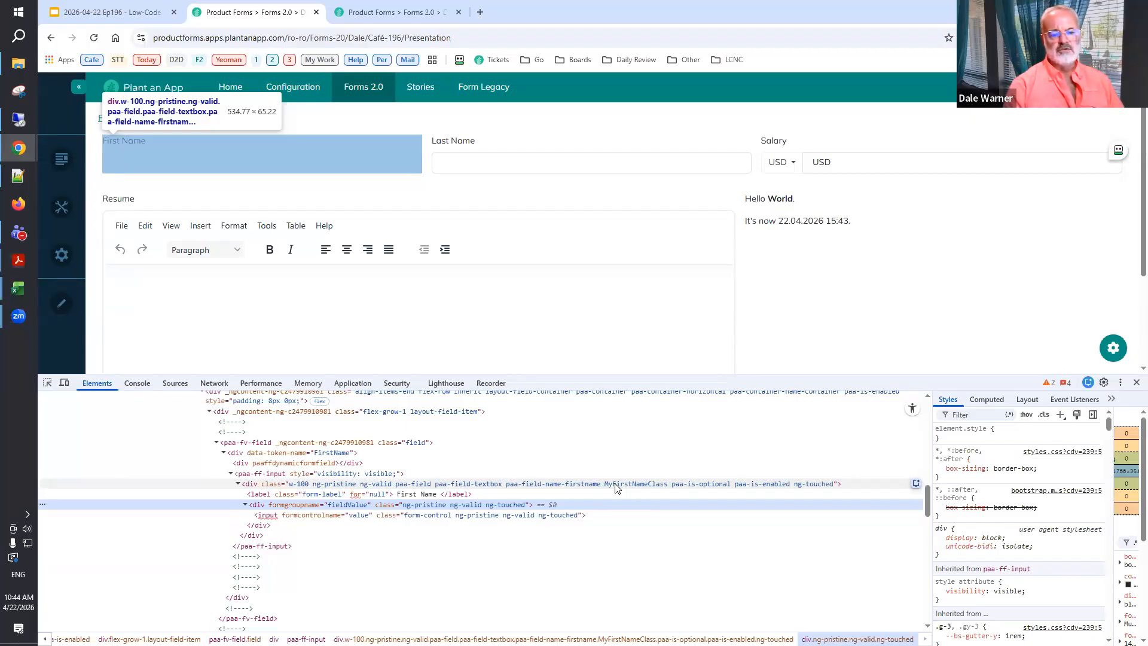
pyautogui.click(370, 18)
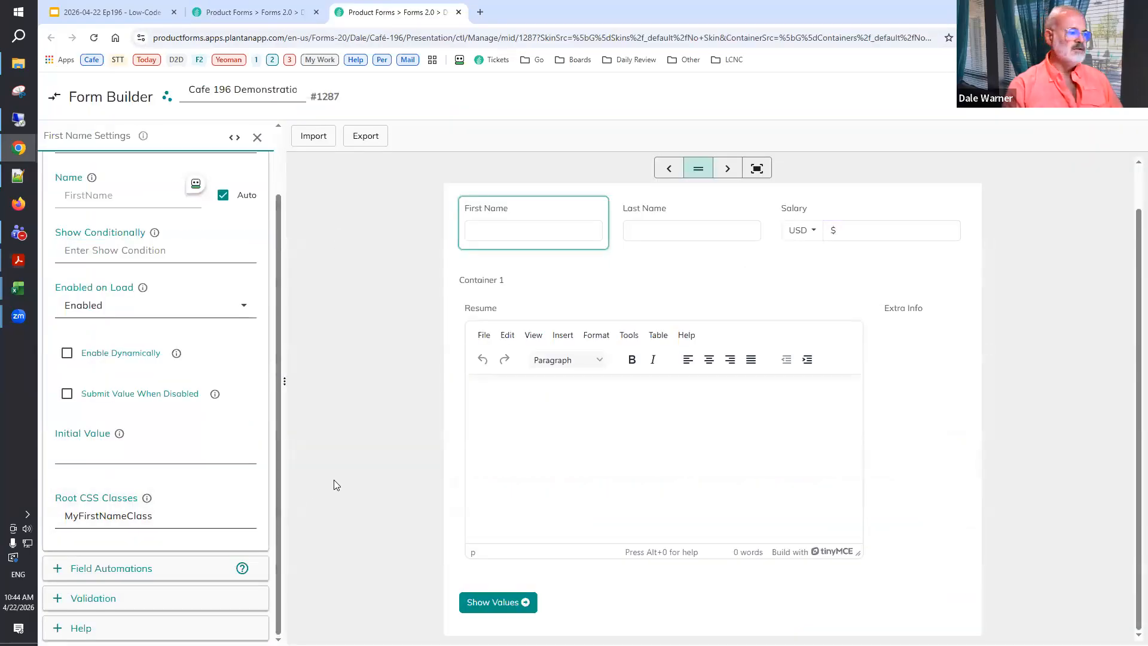
# Show the Field Validation Section slide, close DevTools on the live form, and return to Form Builder.
pyautogui.hotkey('ctrl', '1')
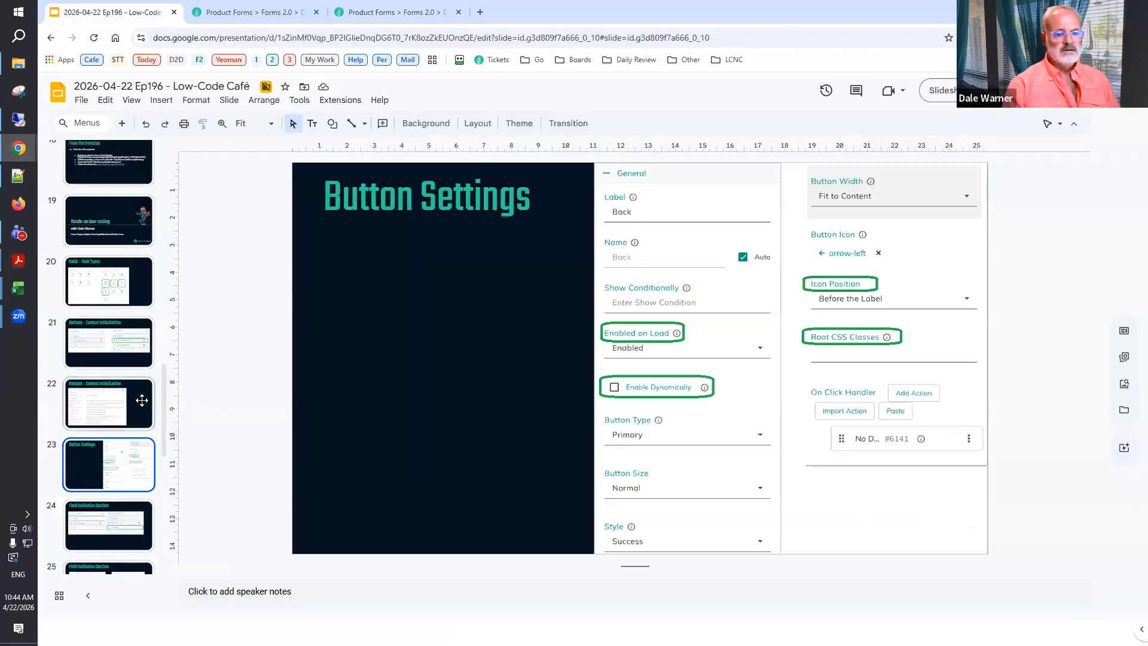
pyautogui.scroll(-1, 91, 370)
pyautogui.scroll(-2, 91, 370)
pyautogui.click(96, 406)
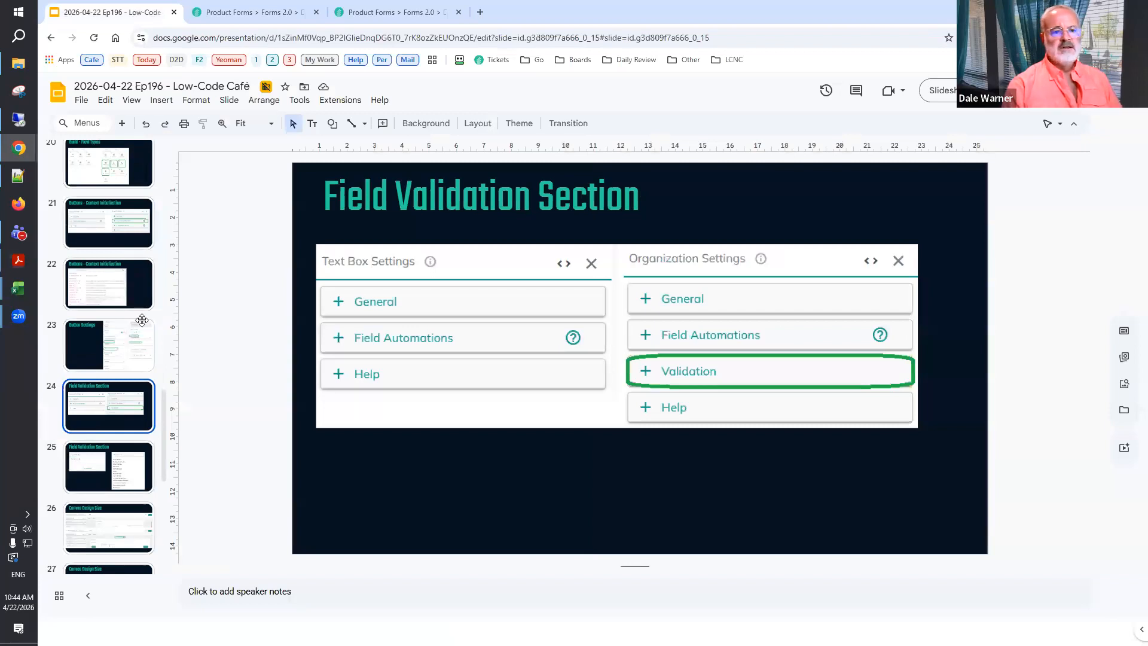
pyautogui.click(281, 12)
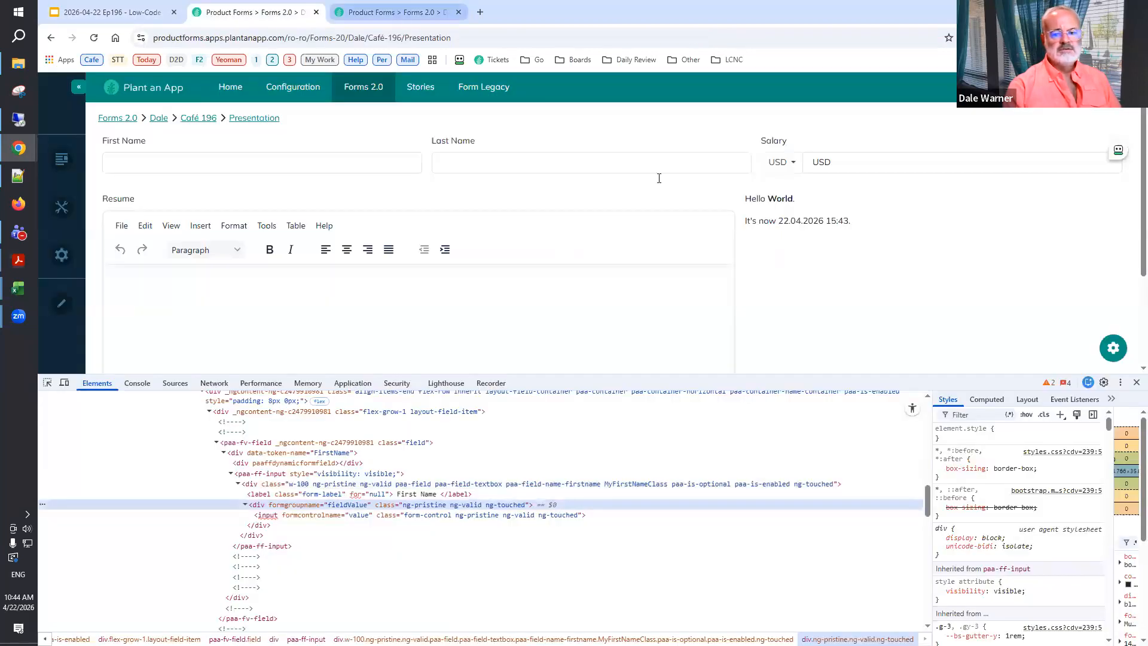
pyautogui.press('F12')
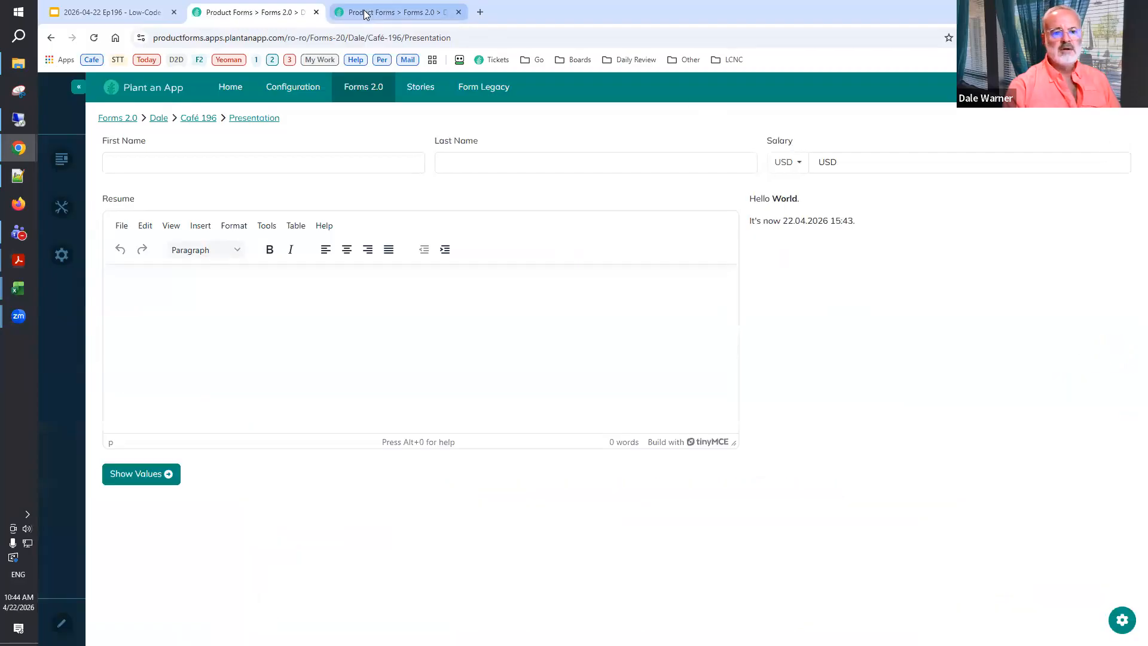
pyautogui.click(389, 12)
# Add Required Field and One Word validations to First Name and save the form.
pyautogui.moveTo(512, 210)
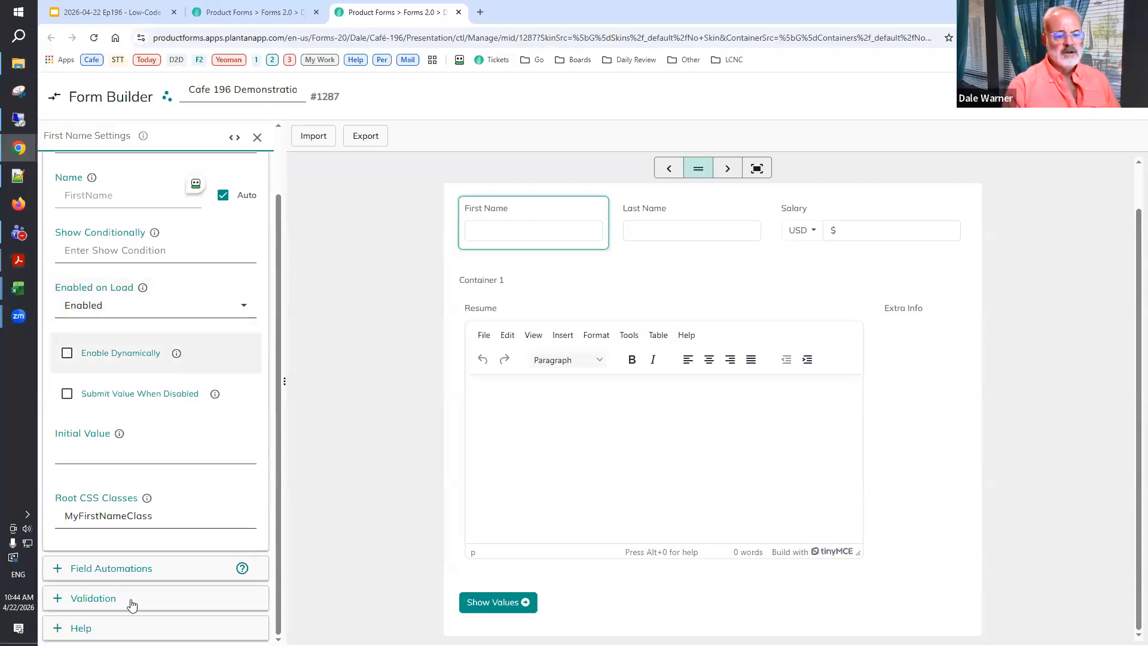
pyautogui.click(78, 600)
pyautogui.scroll(-2, 123, 457)
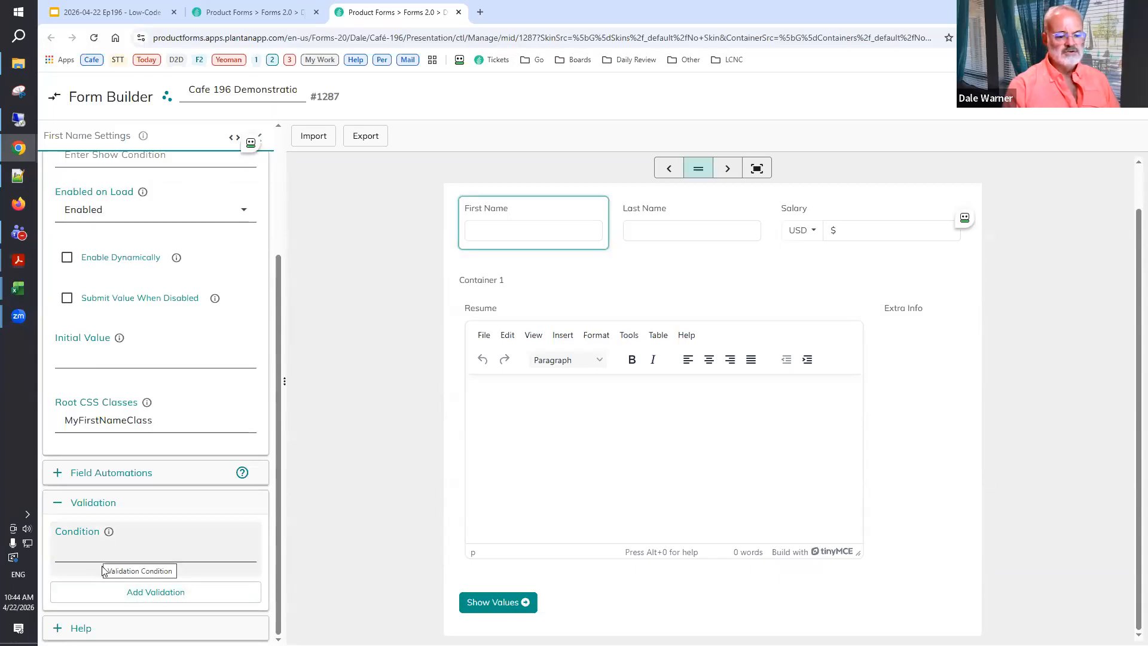
pyautogui.click(114, 592)
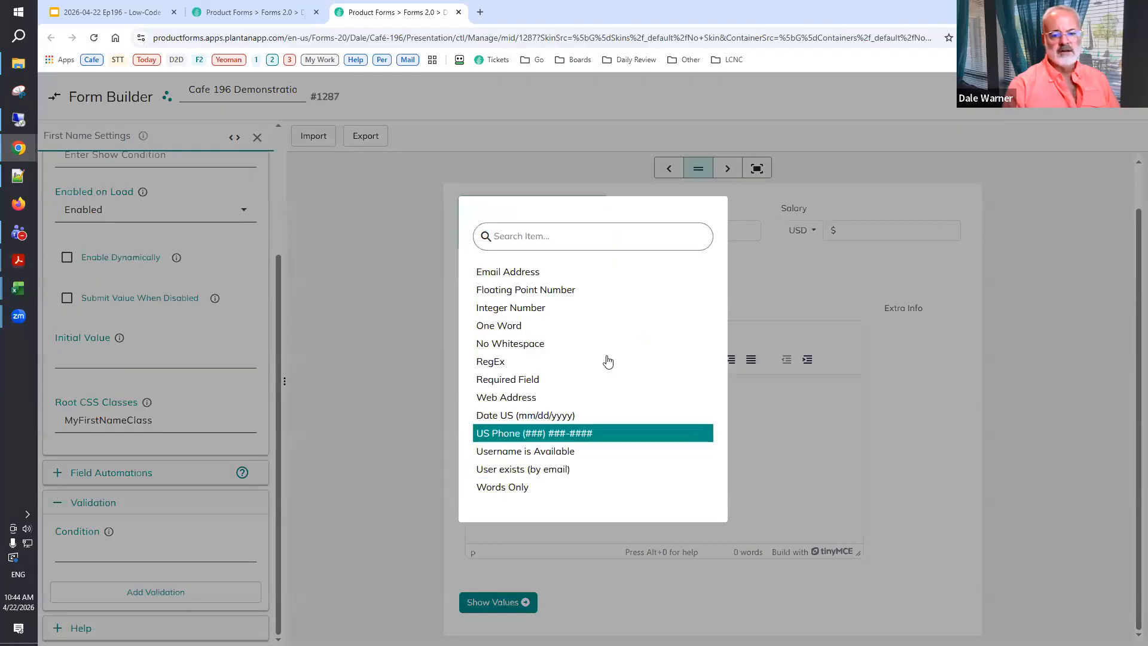
pyautogui.click(542, 383)
pyautogui.click(170, 626)
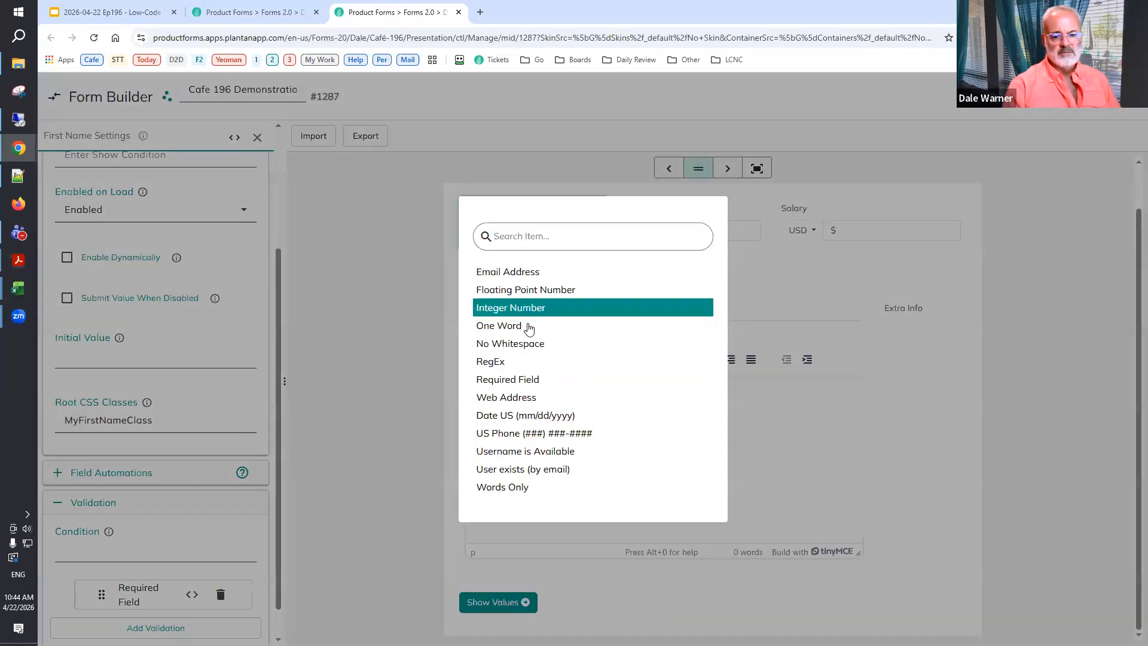
pyautogui.click(529, 328)
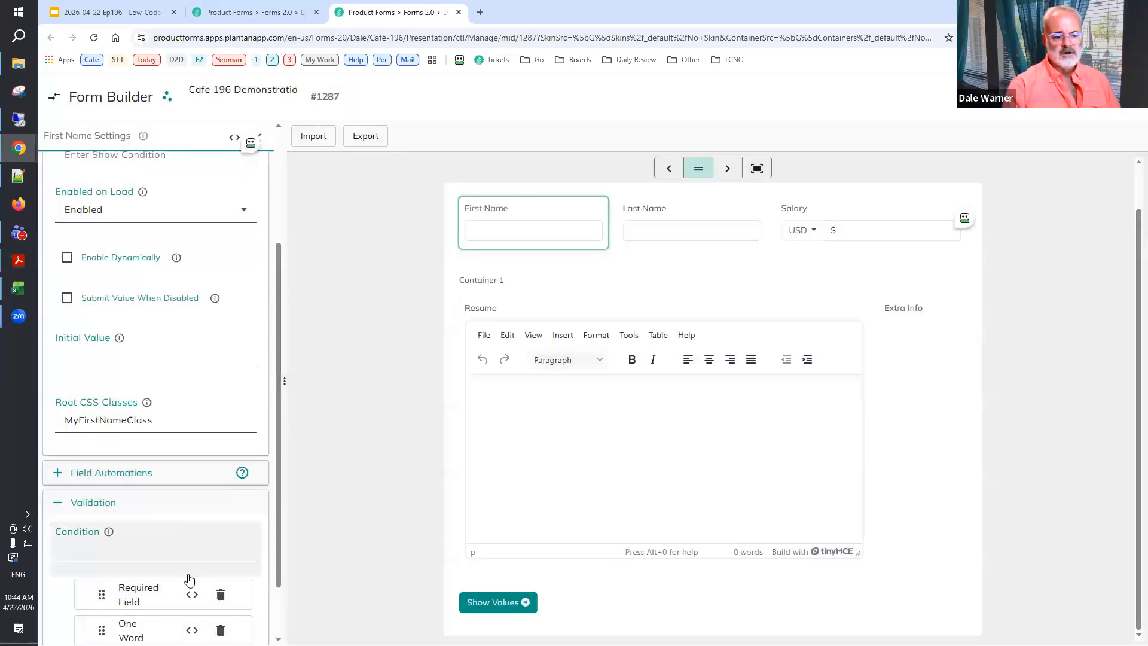
pyautogui.scroll(-2, 187, 577)
pyautogui.scroll(1, 218, 555)
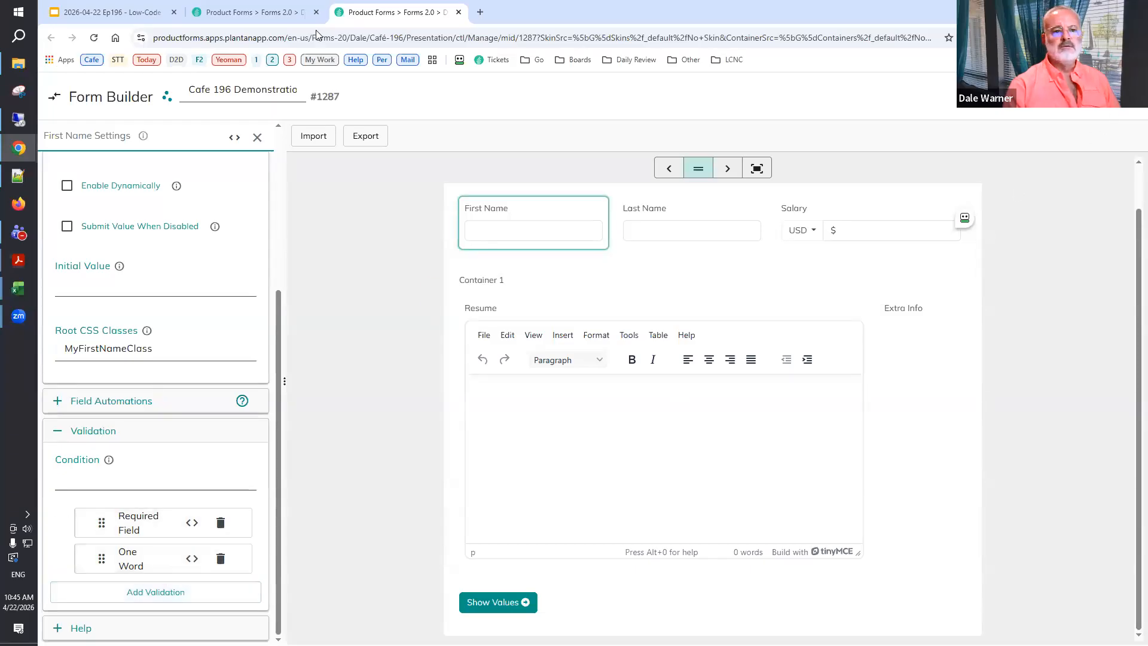
pyautogui.click(248, 12)
# Reload the live form and test a two-word First Name 'Dale R' with Show Values.
pyautogui.click(94, 37)
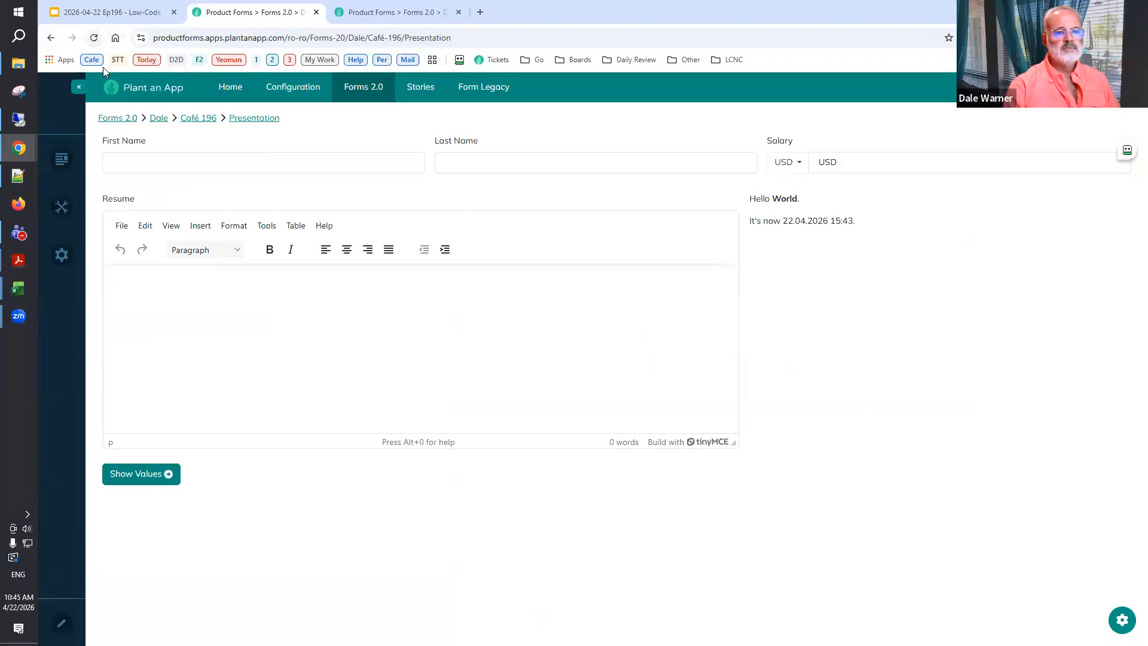
pyautogui.click(173, 162)
pyautogui.write('Dale')
pyautogui.press('Tab')
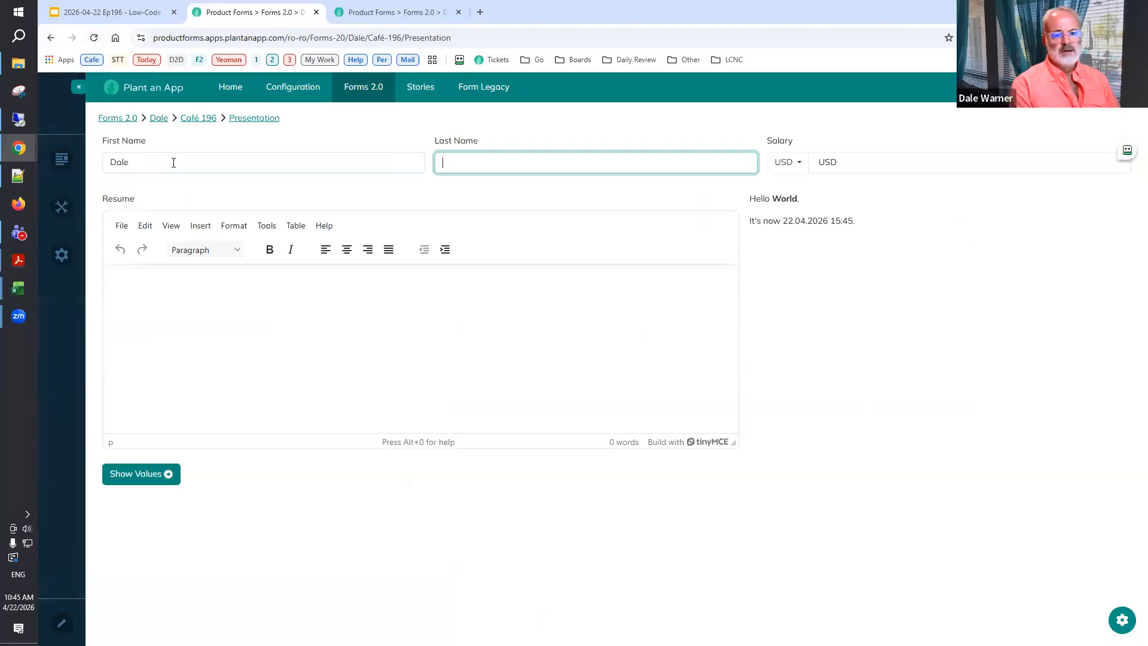
pyautogui.hotkey('shift', 'Tab')
pyautogui.click(173, 162)
pyautogui.write('R')
pyautogui.press('Tab')
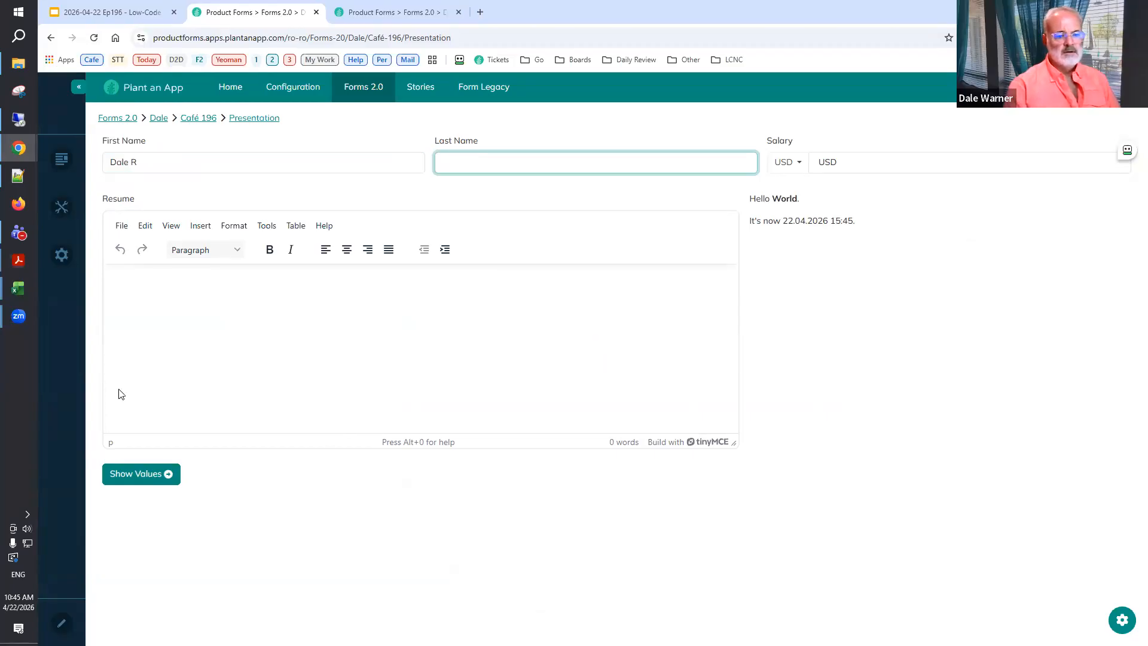
pyautogui.click(137, 477)
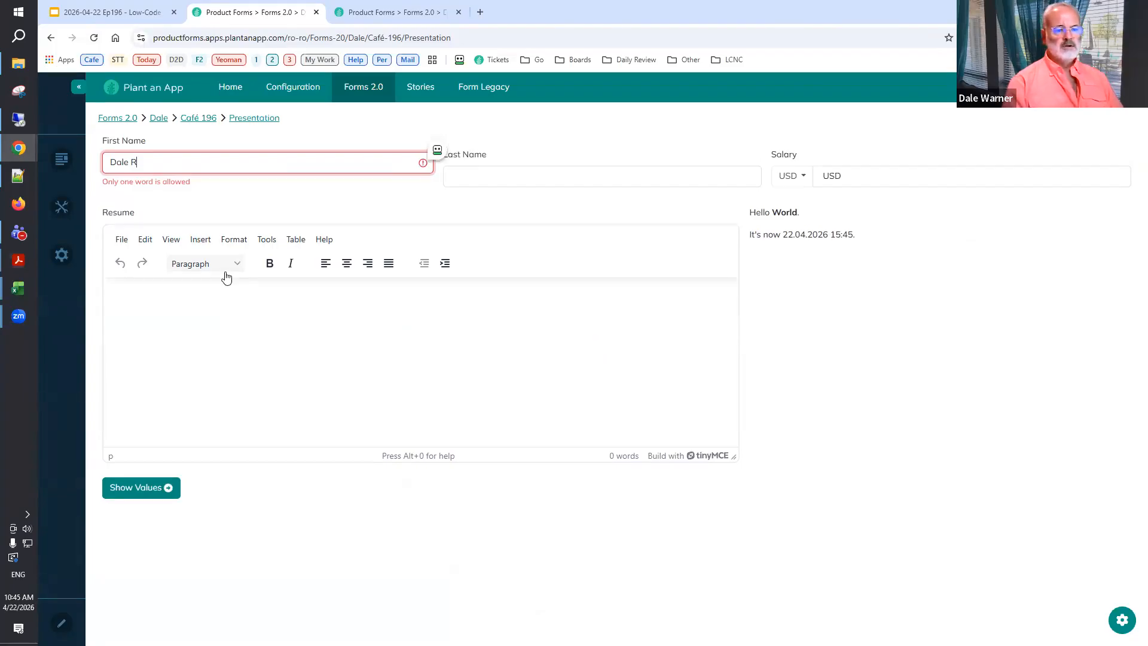
# Clear First Name, test the empty entry with Show Values, and return to Form Builder.
pyautogui.hotkey('ctrl', 'a')
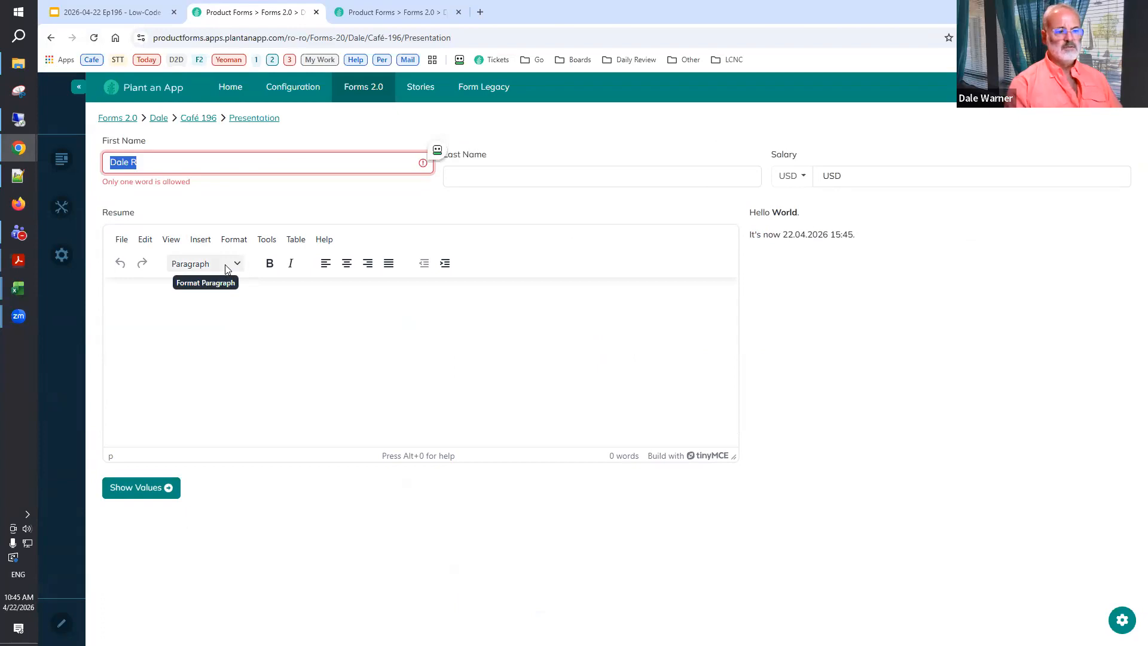
pyautogui.press('BackSpace')
pyautogui.click(138, 475)
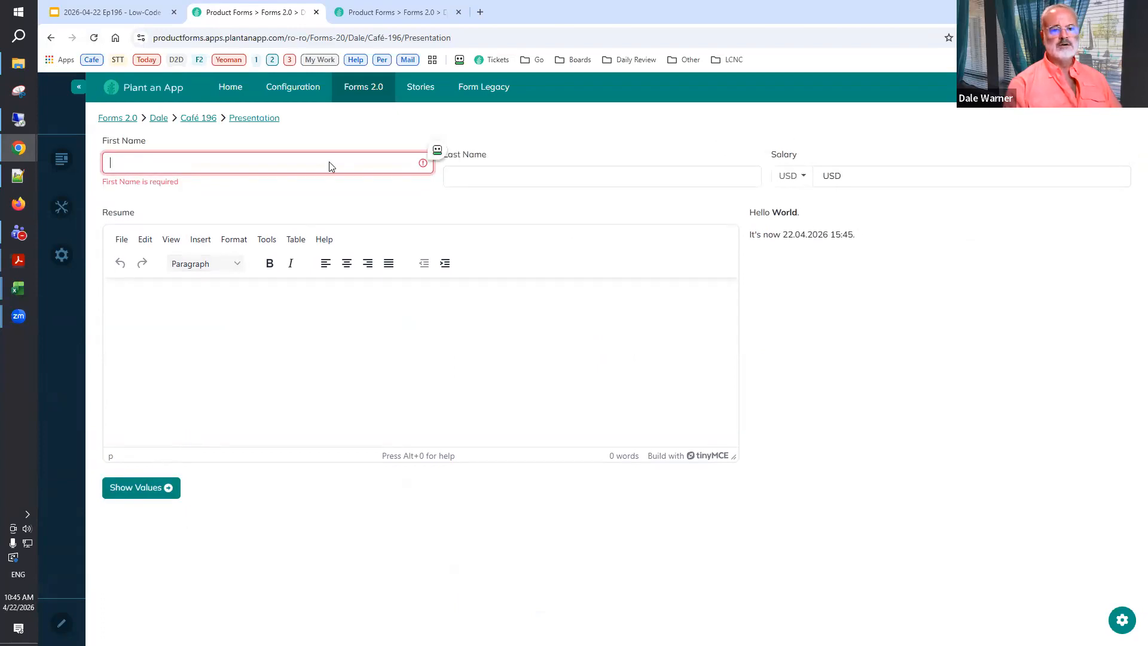
pyautogui.click(373, 13)
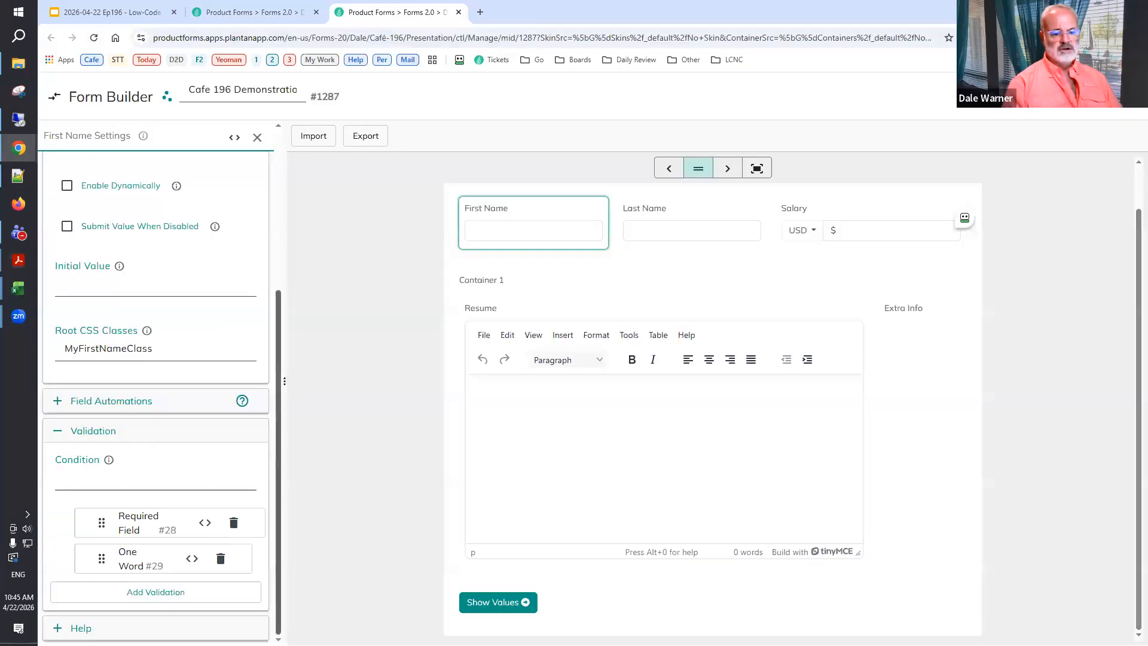
# Review the available validation types in the picker and on slide 25 of the deck.
pyautogui.click(156, 593)
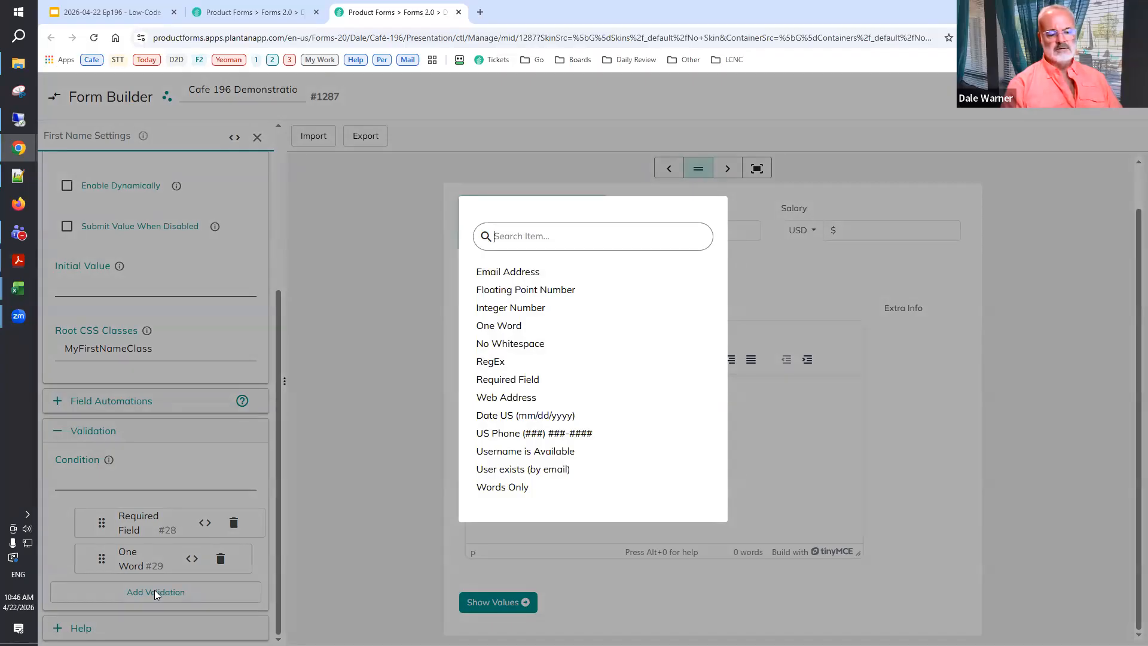
pyautogui.click(363, 449)
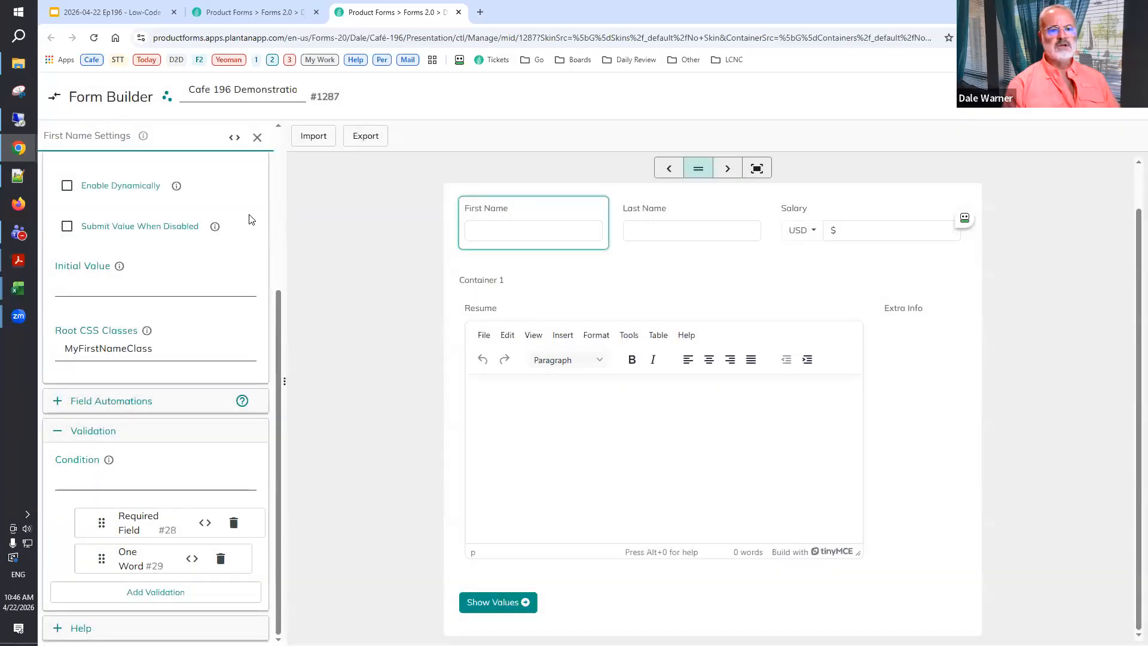
pyautogui.click(108, 12)
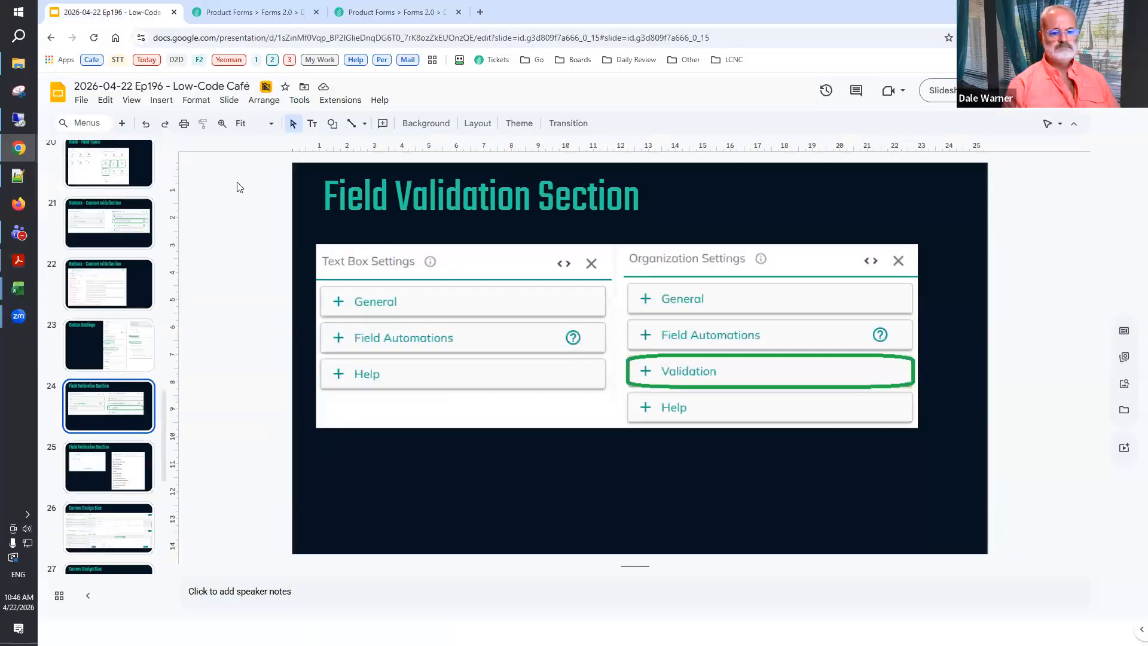
pyautogui.click(104, 459)
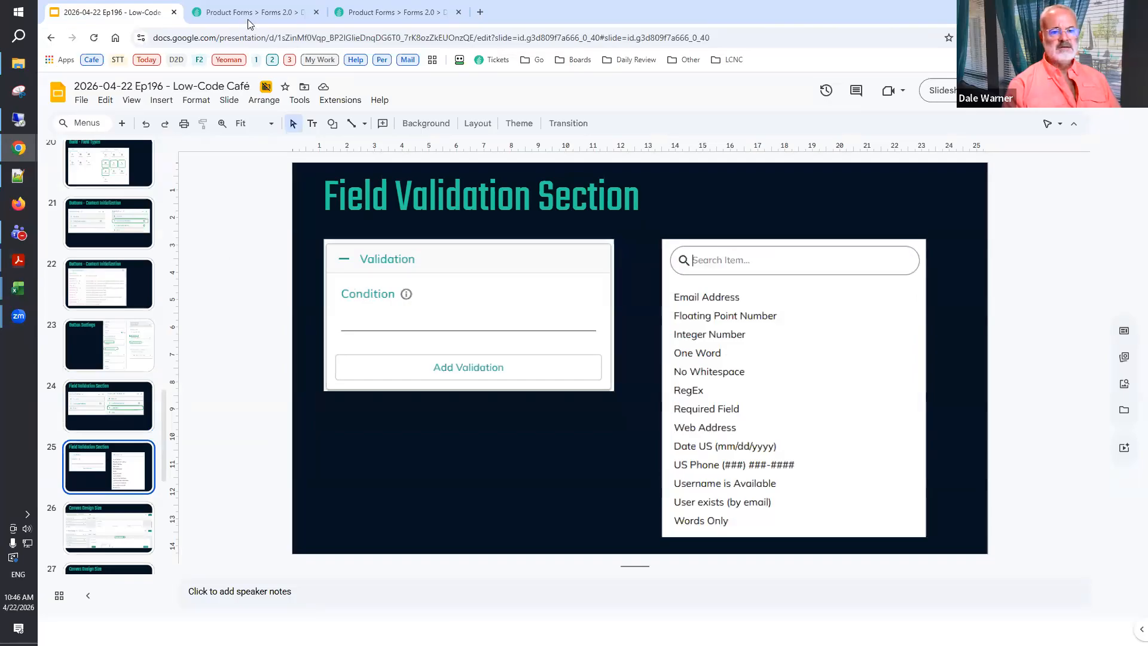
# Widen the First Name settings panel and open the Required Field condition editor.
pyautogui.click(405, 12)
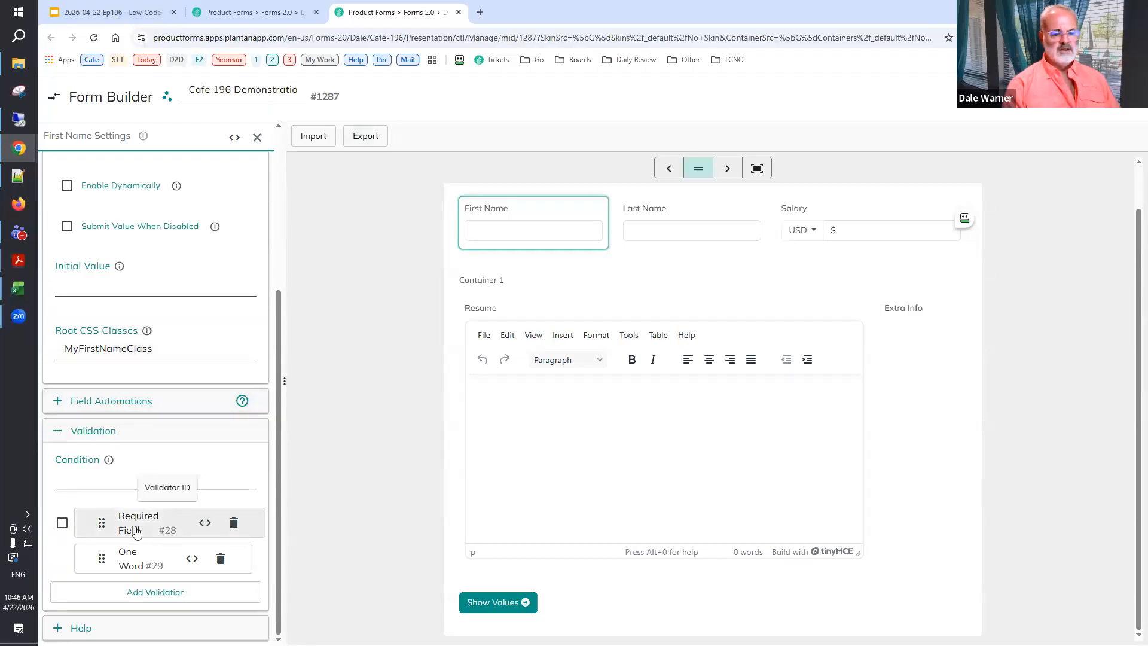
pyautogui.moveTo(284, 383); pyautogui.dragTo(528, 497)
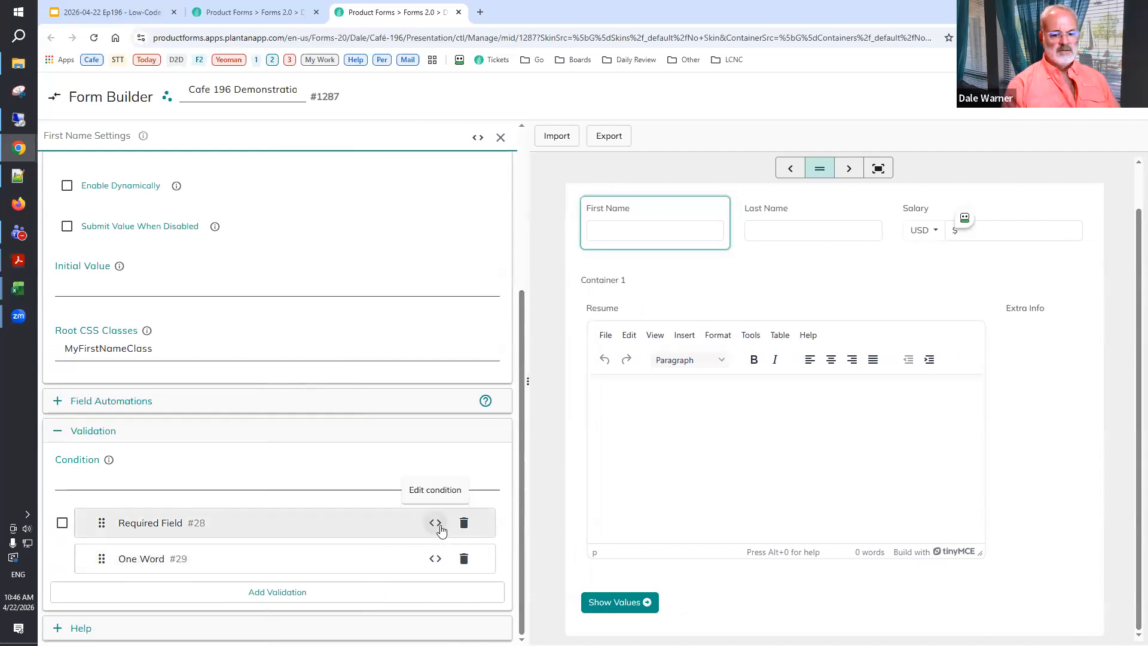
pyautogui.click(435, 524)
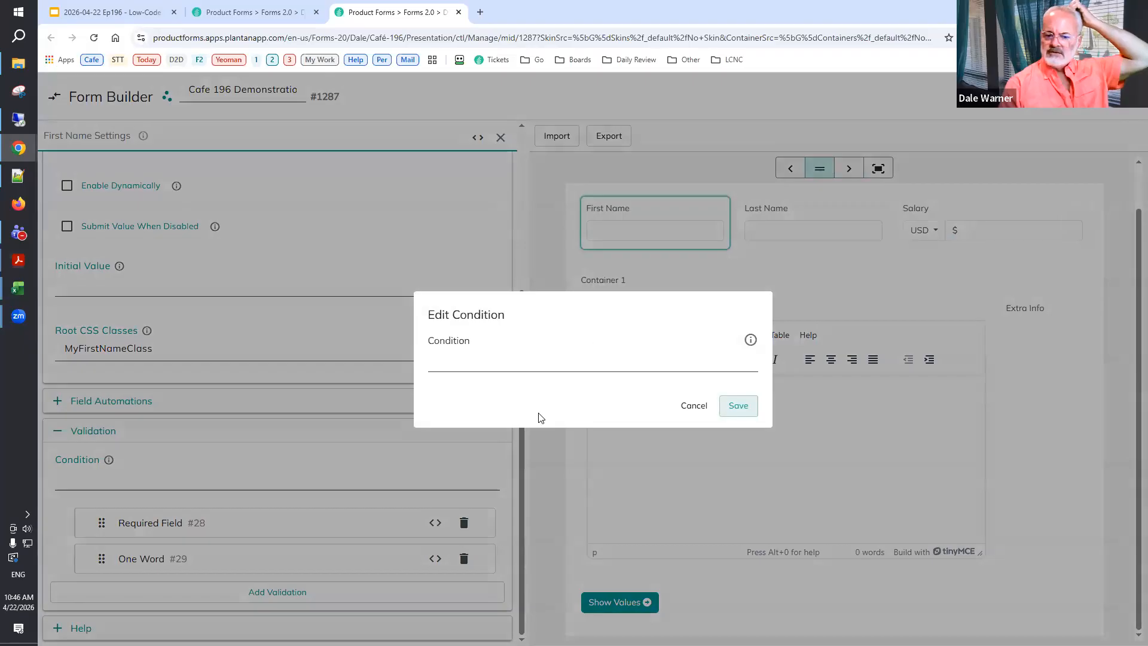
pyautogui.moveTo(751, 349)
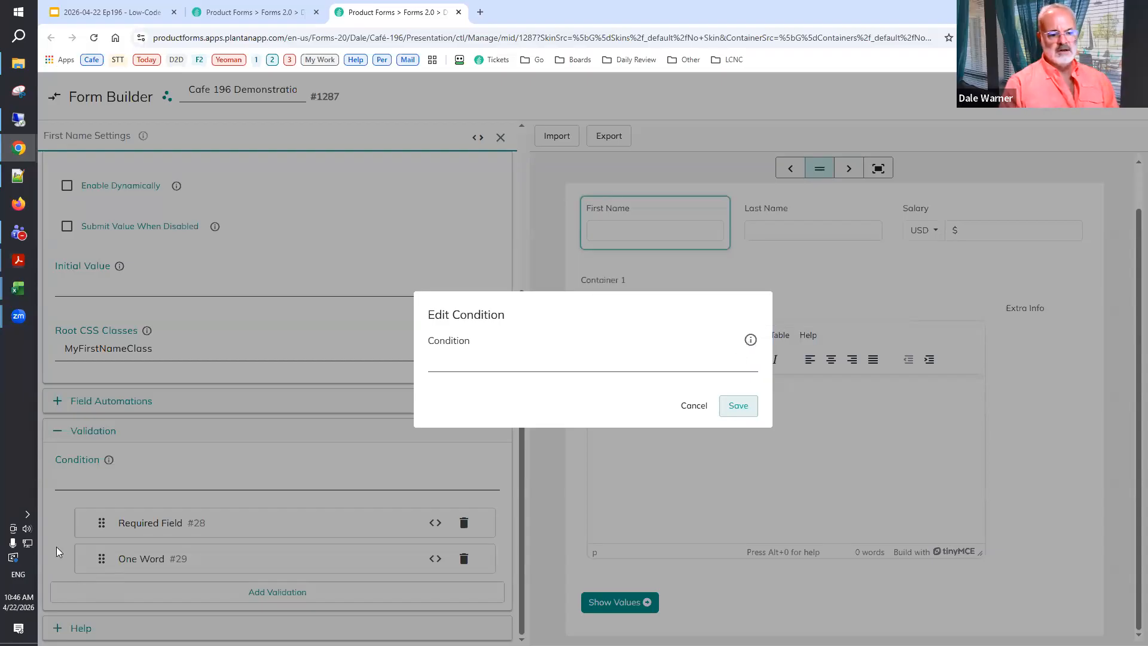
pyautogui.click(115, 477)
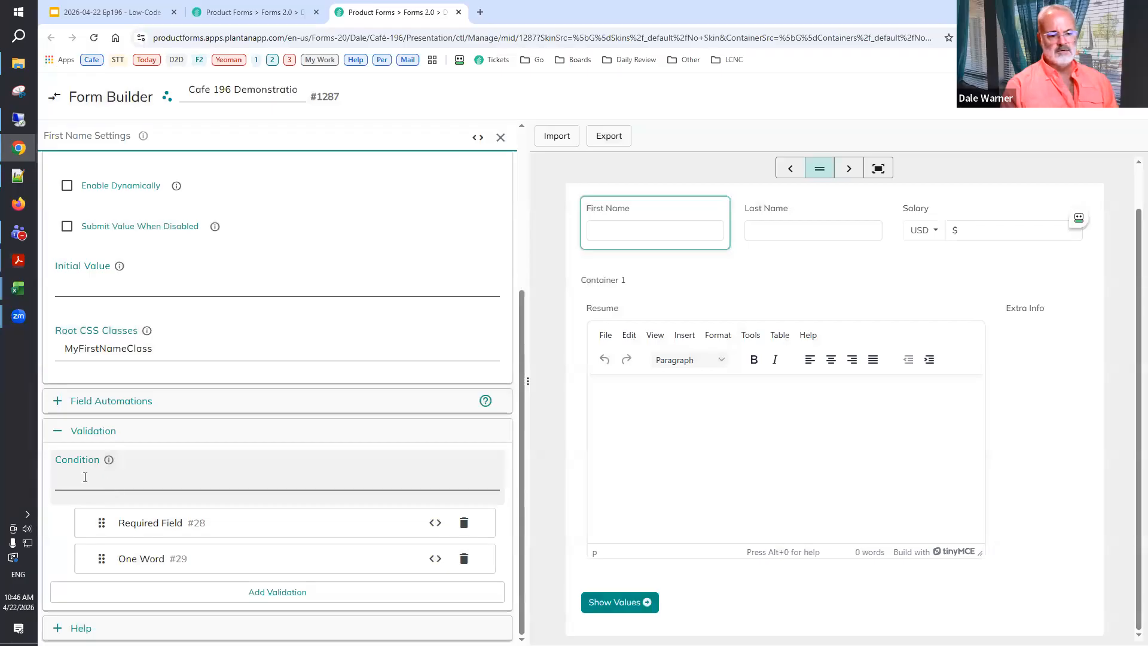
# Switch from the live form to the presentation deck at the Field Validation Section slide.
pyautogui.moveTo(107, 465)
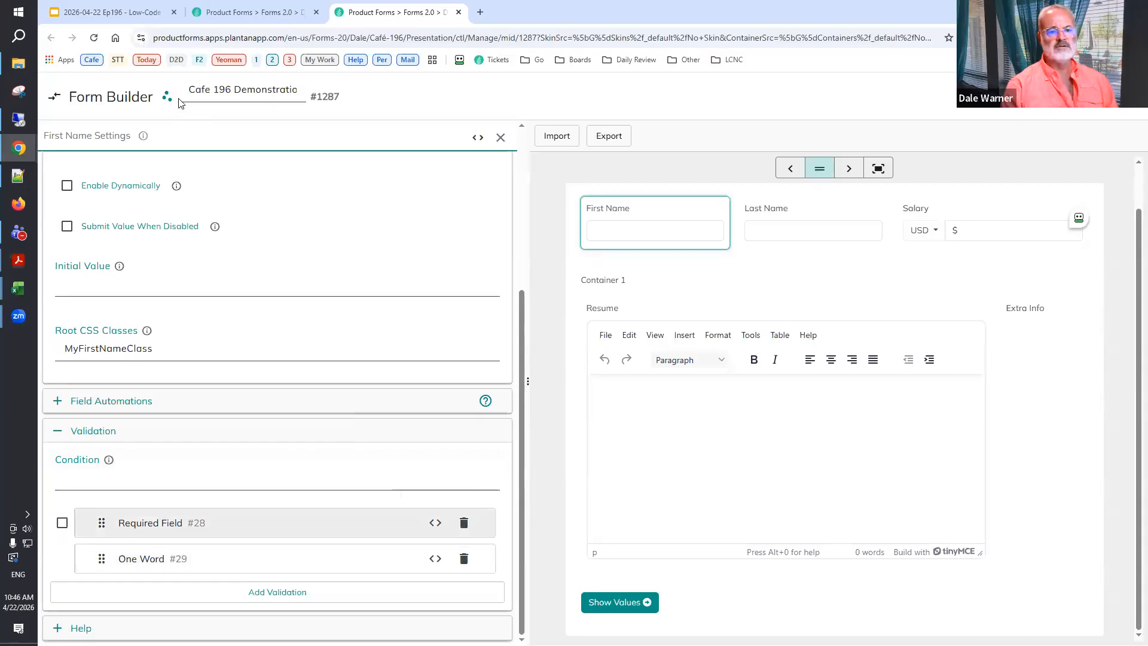
pyautogui.click(250, 13)
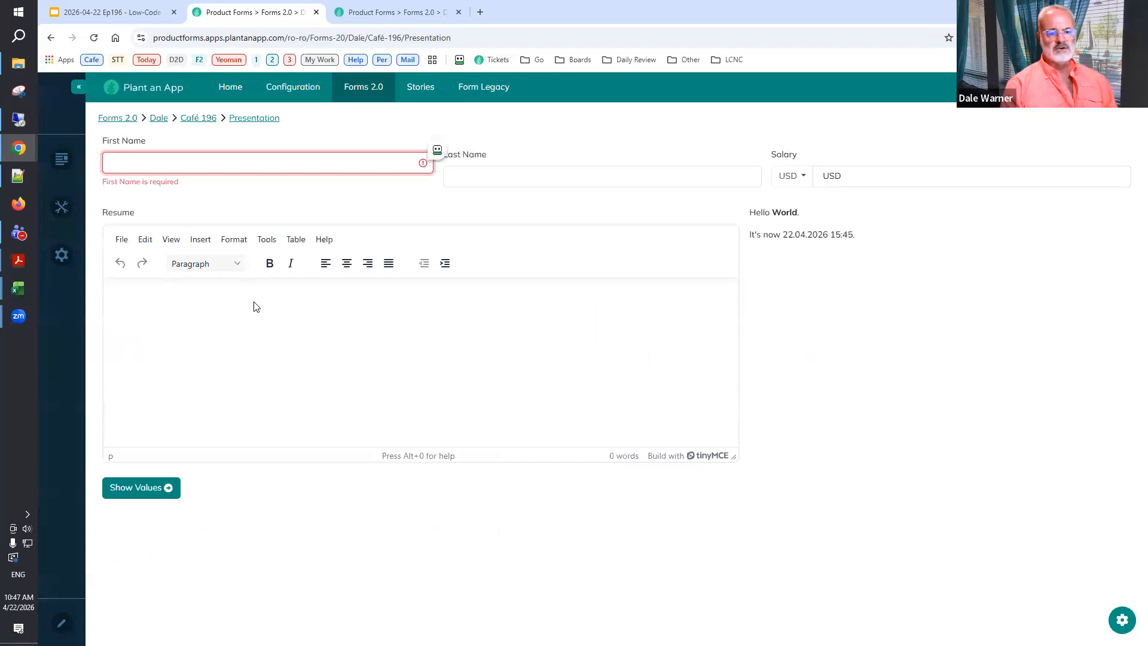
pyautogui.click(157, 21)
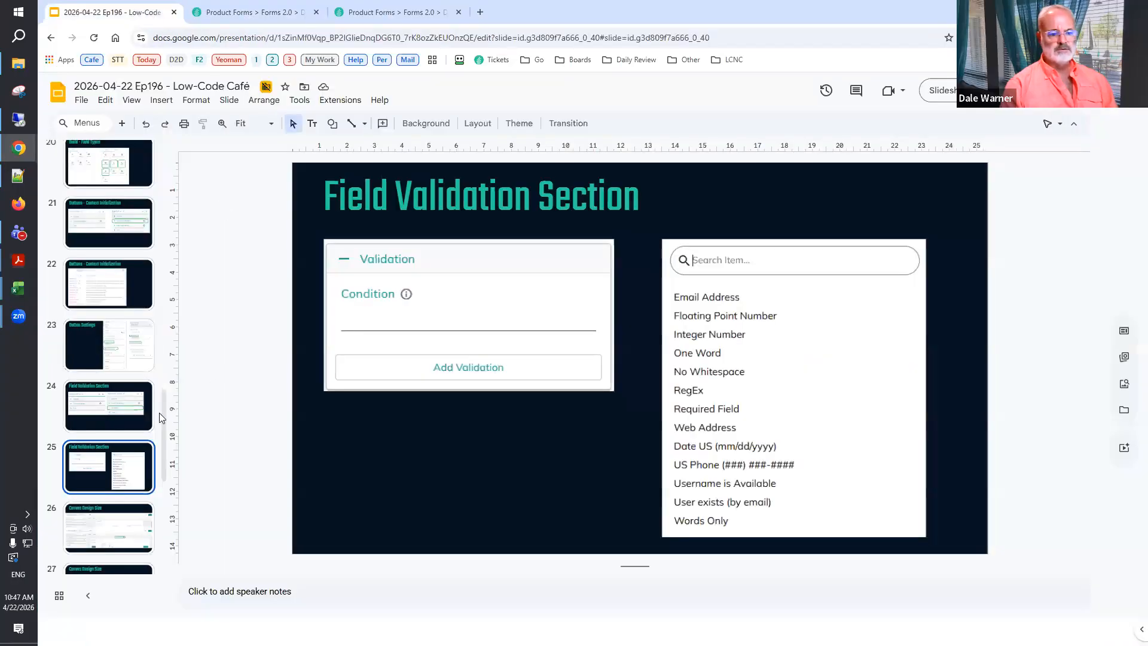
# Step through the Canvas Design Size slides 26 to 28, then return to Form Builder.
pyautogui.scroll(-3, 75, 392)
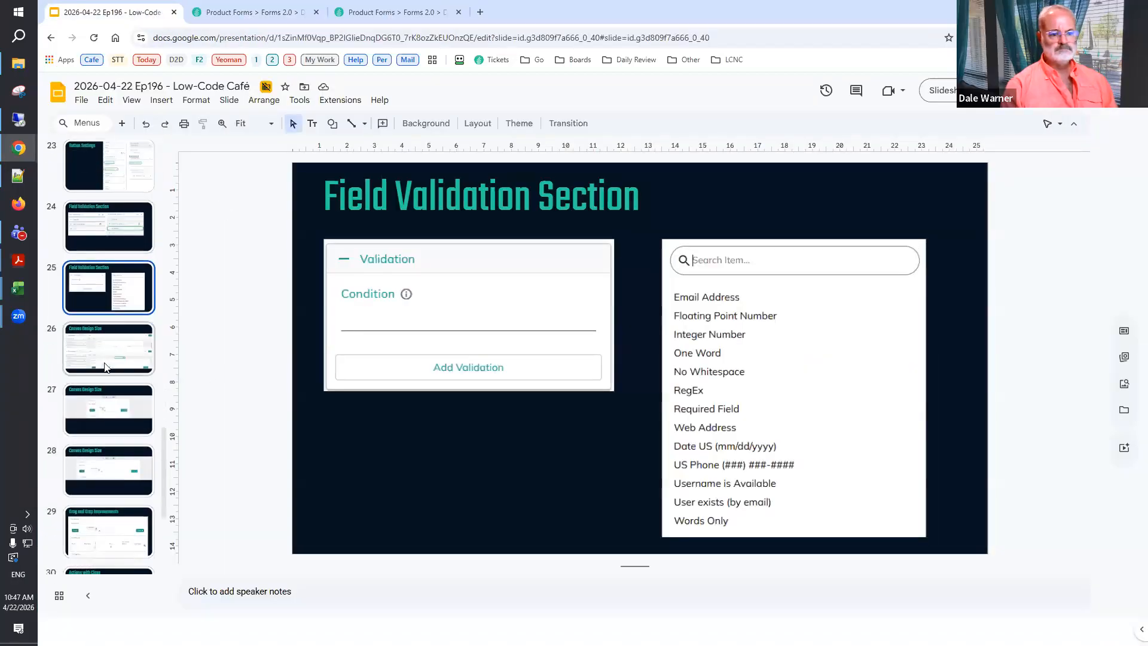
pyautogui.click(94, 347)
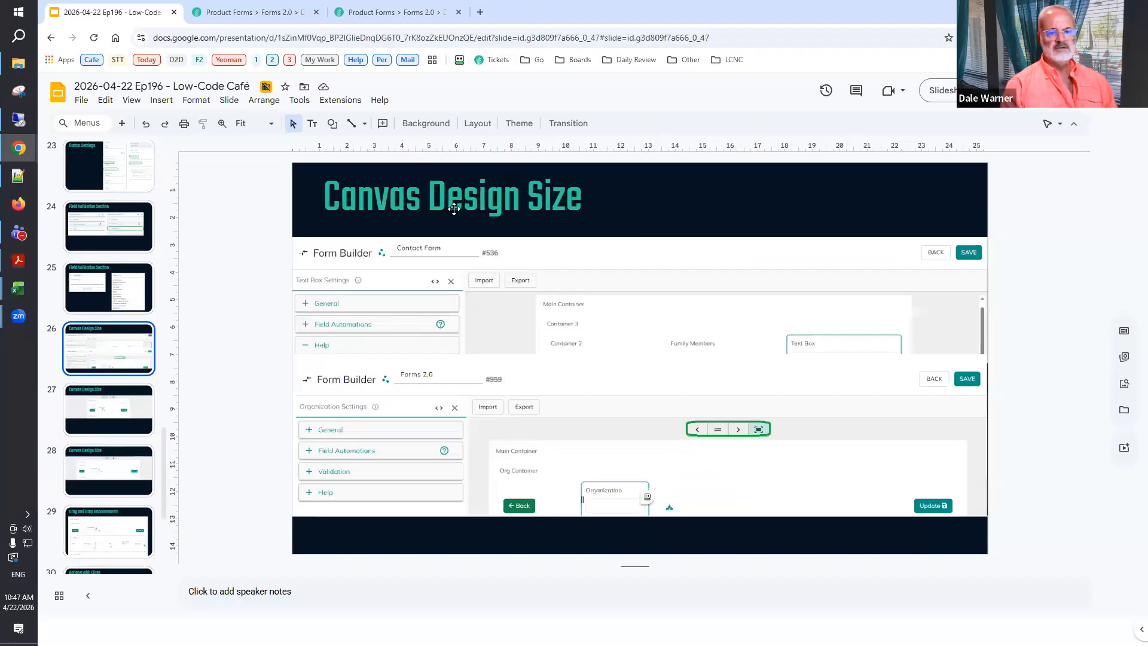
pyautogui.click(120, 414)
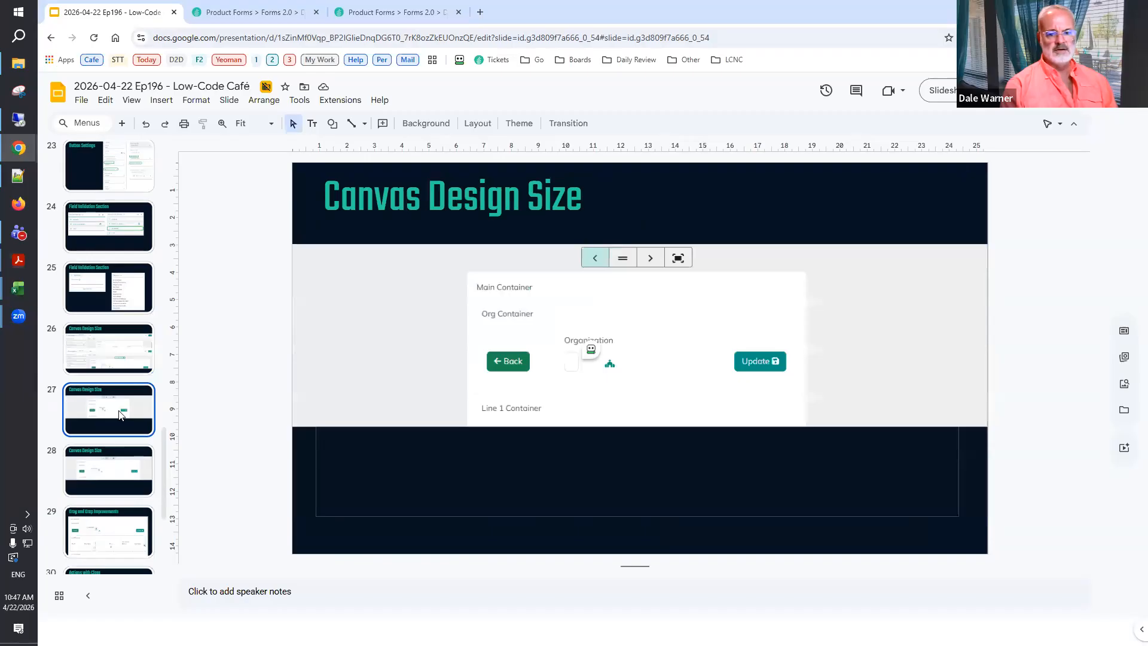
pyautogui.click(118, 466)
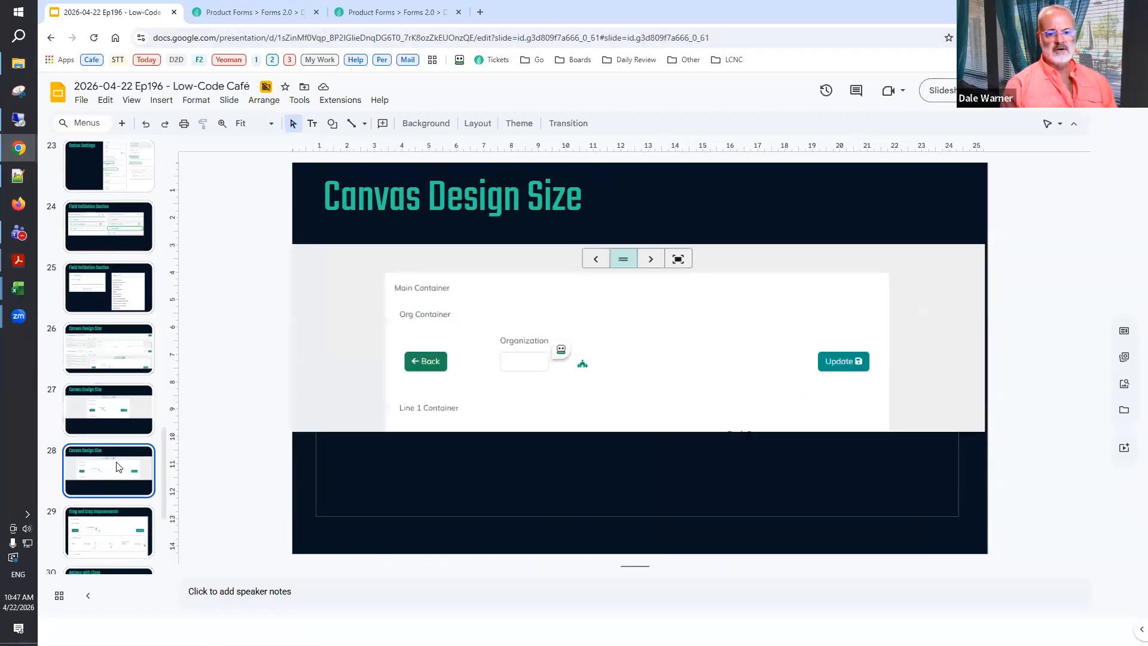
pyautogui.click(379, 12)
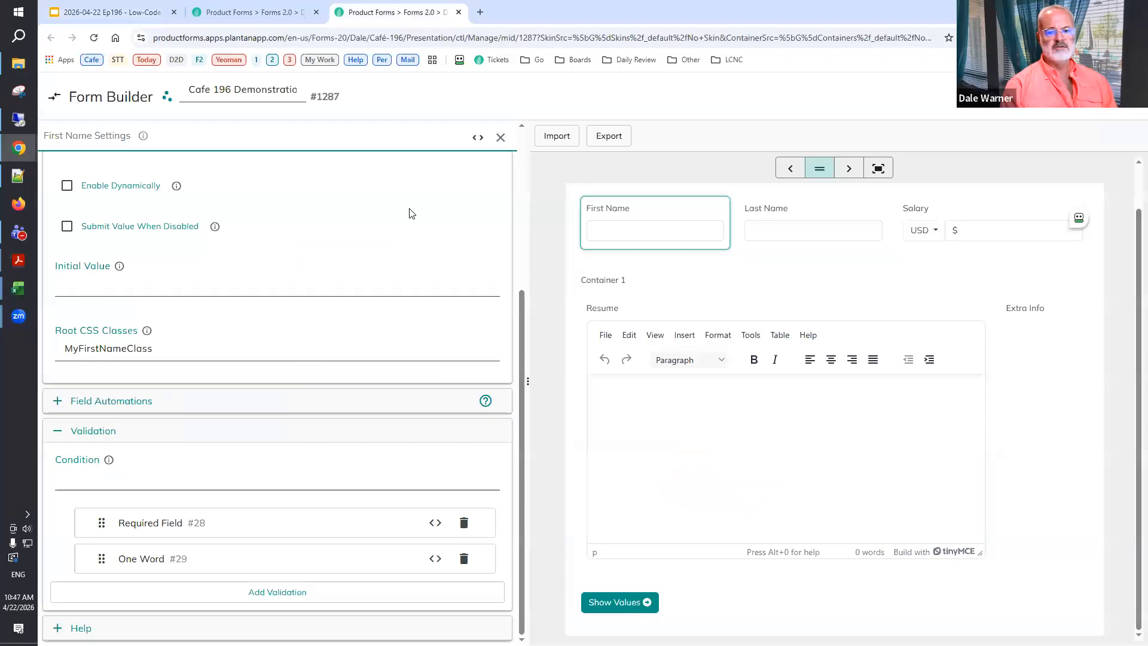
# Close First Name settings, narrow the palette, and preview the form at narrow, full, wide and medium widths.
pyautogui.click(499, 139)
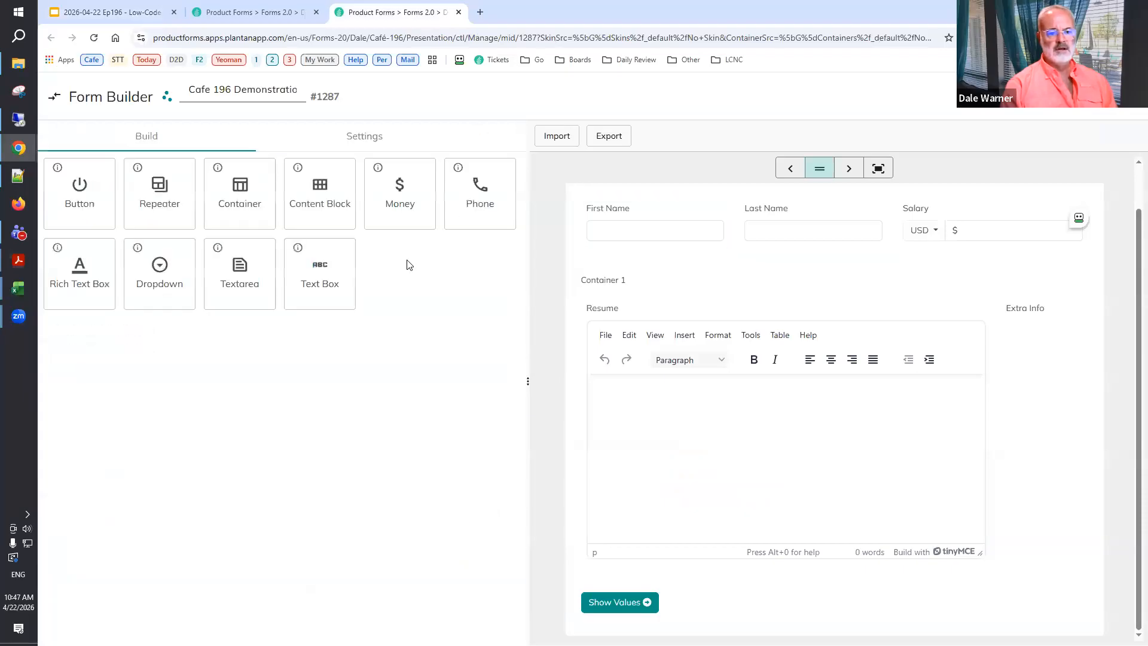
pyautogui.moveTo(528, 386); pyautogui.dragTo(130, 384)
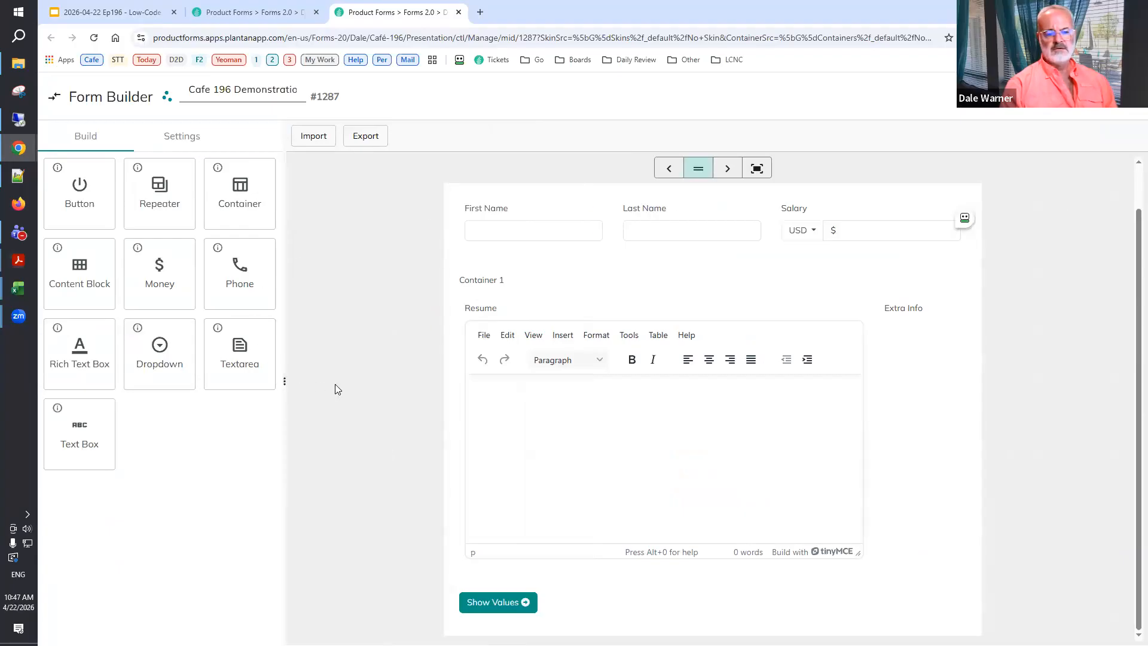
pyautogui.click(669, 171)
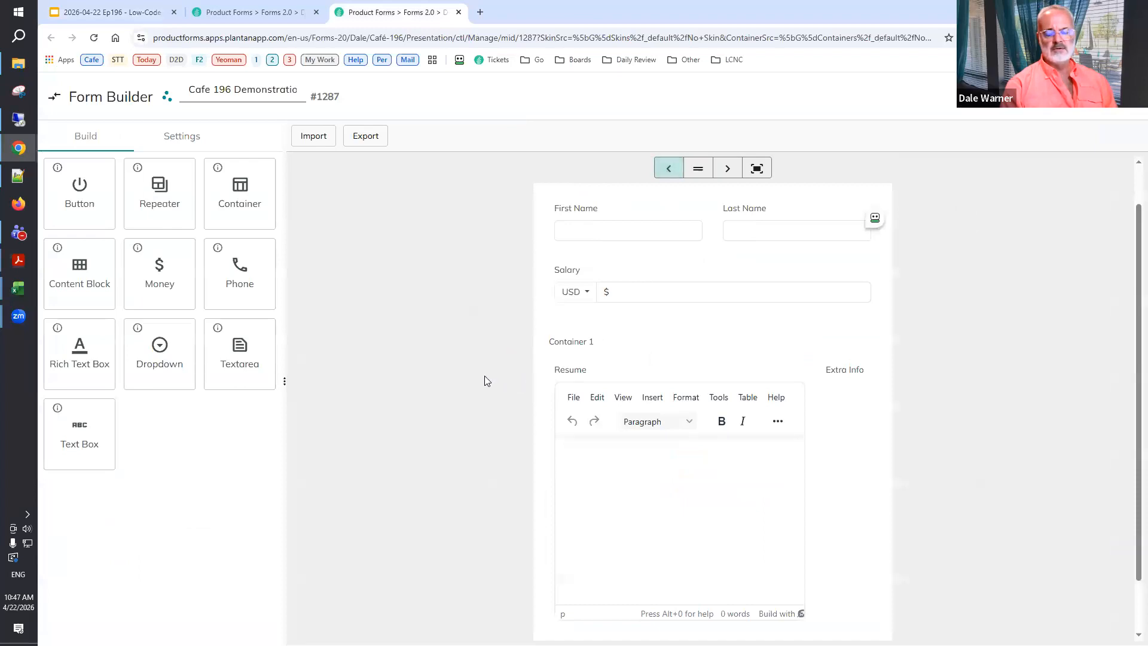
pyautogui.click(764, 170)
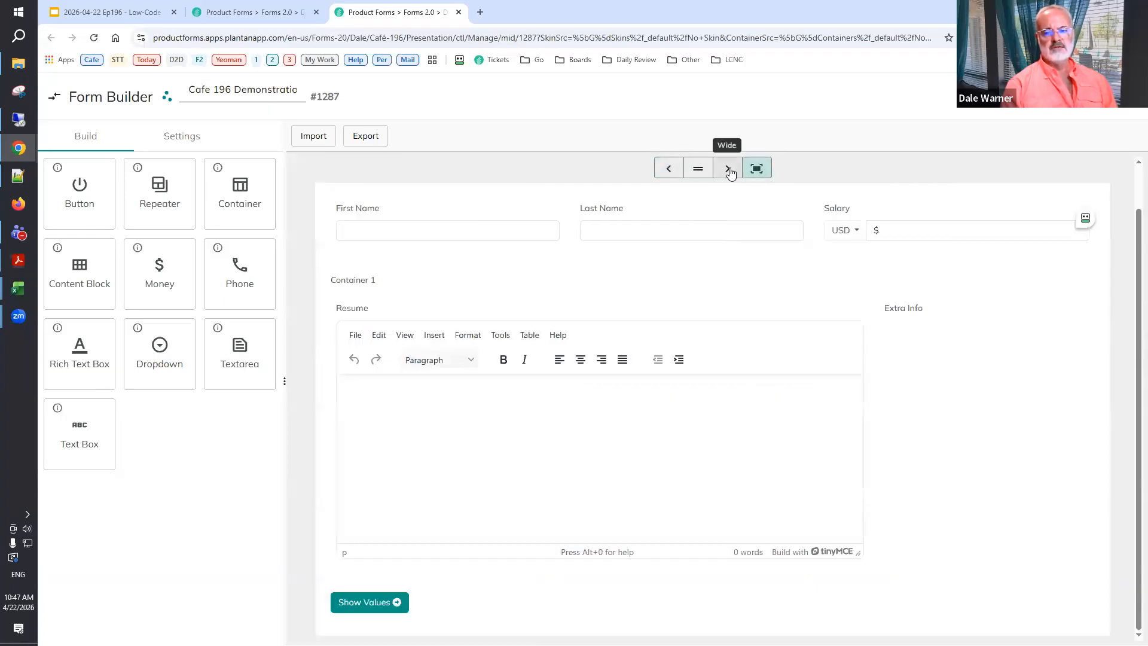
pyautogui.click(731, 171)
pyautogui.click(697, 169)
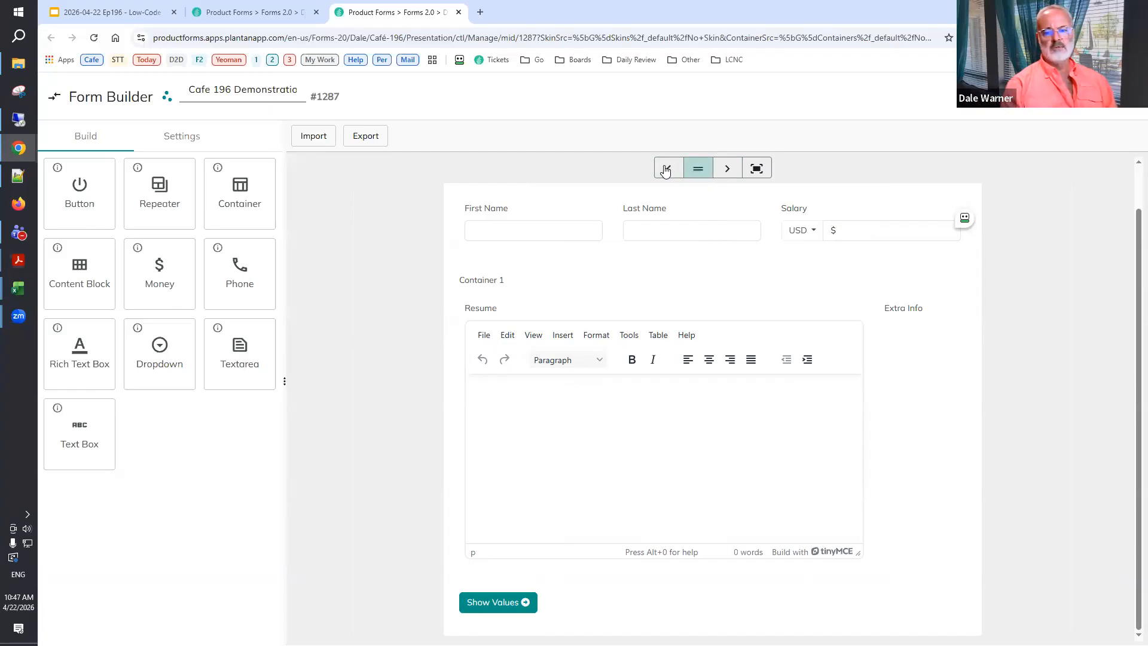
pyautogui.click(669, 170)
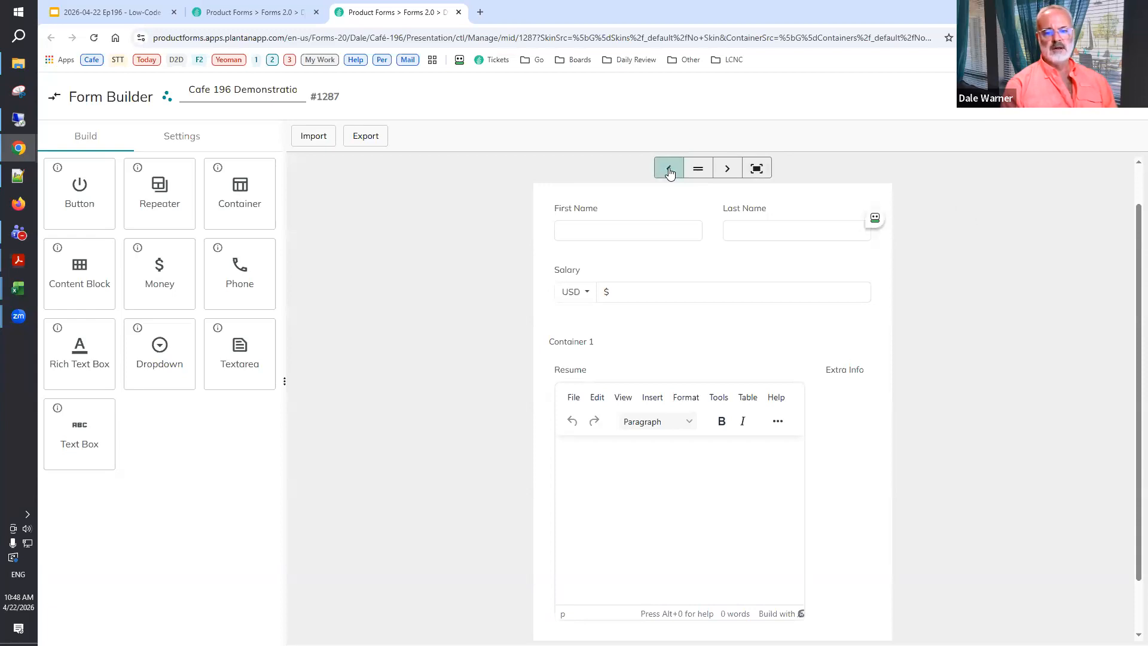
pyautogui.click(697, 169)
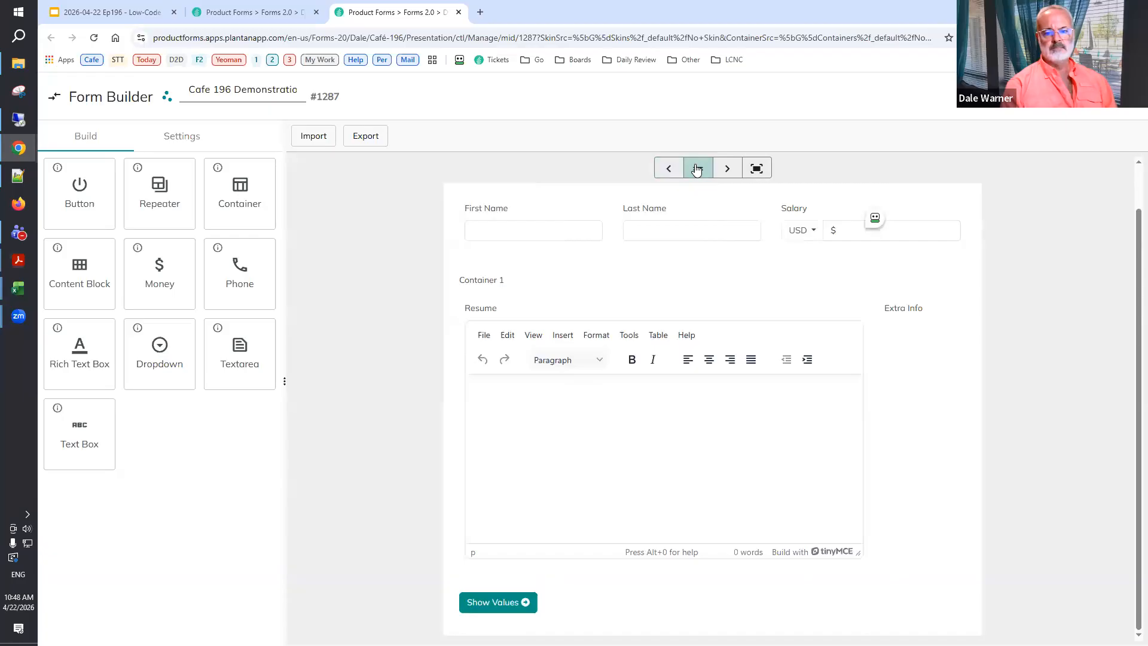
pyautogui.click(669, 170)
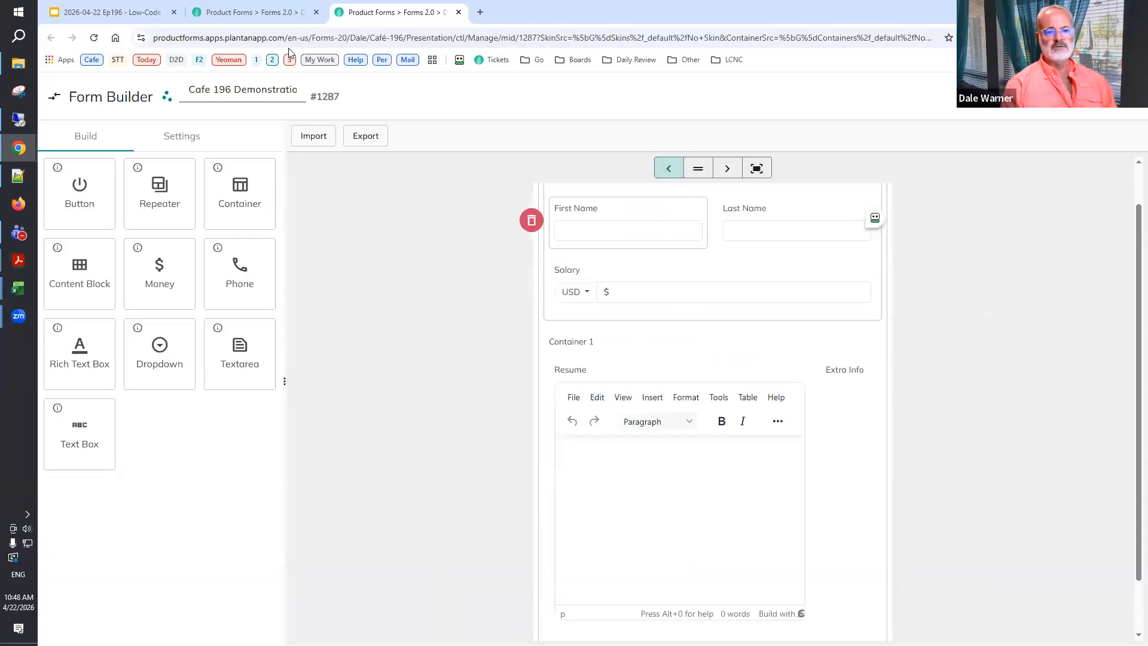
pyautogui.click(251, 12)
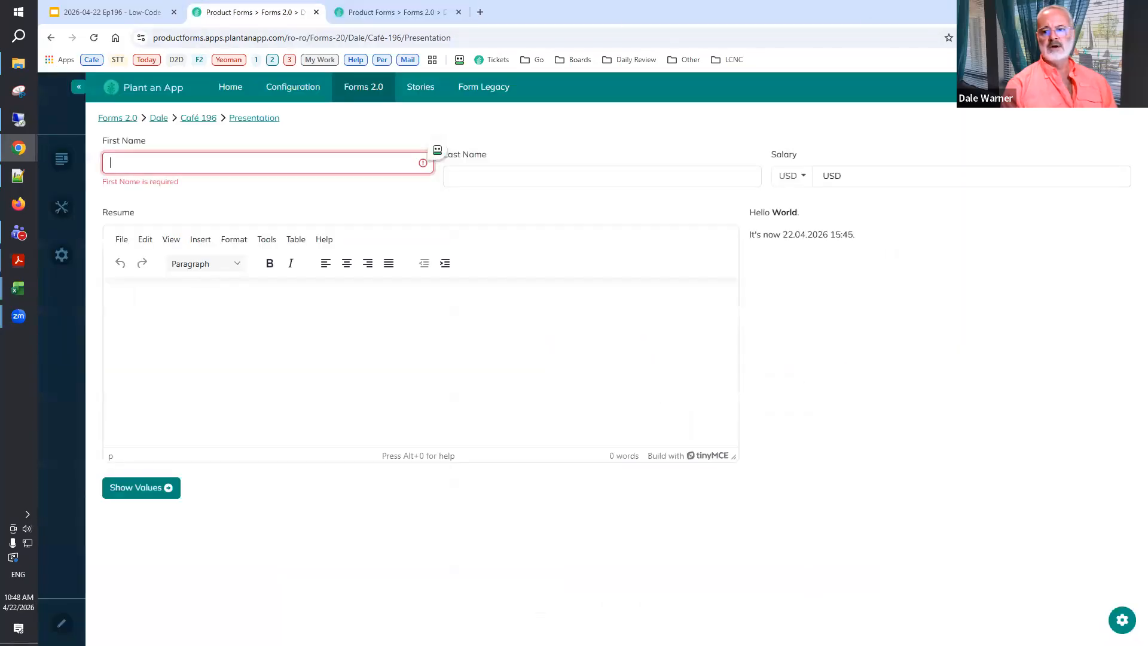
# Restore down and resize the browser window to watch the live form reflow, then maximize it.
pyautogui.click(1107, 10)
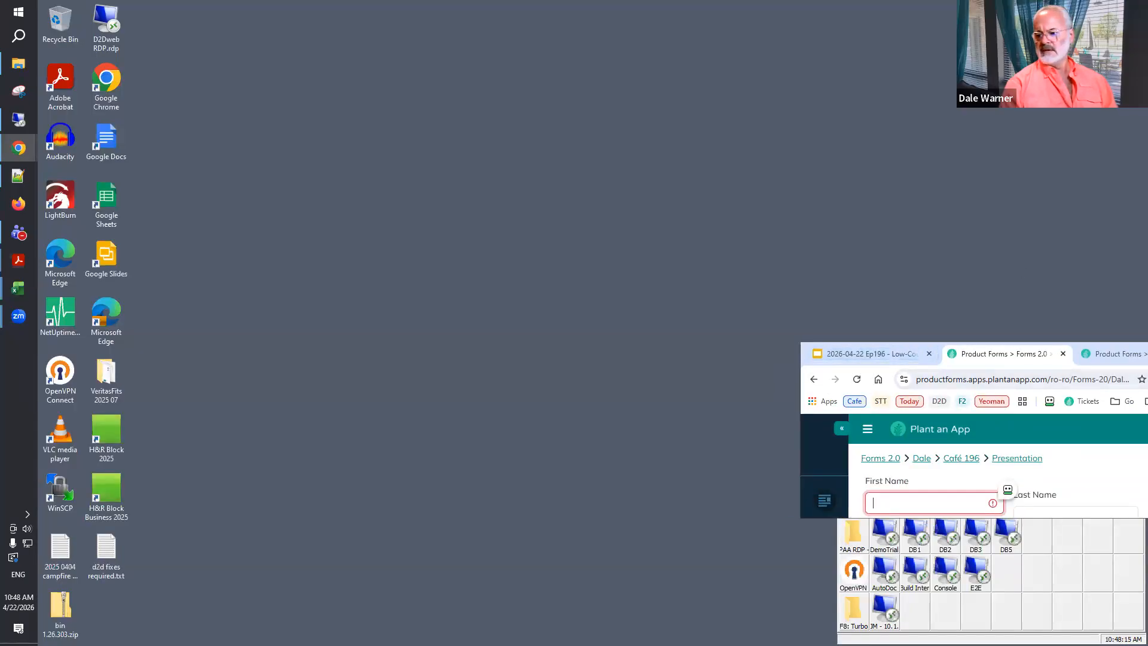
pyautogui.moveTo(1147, 351); pyautogui.dragTo(433, 18)
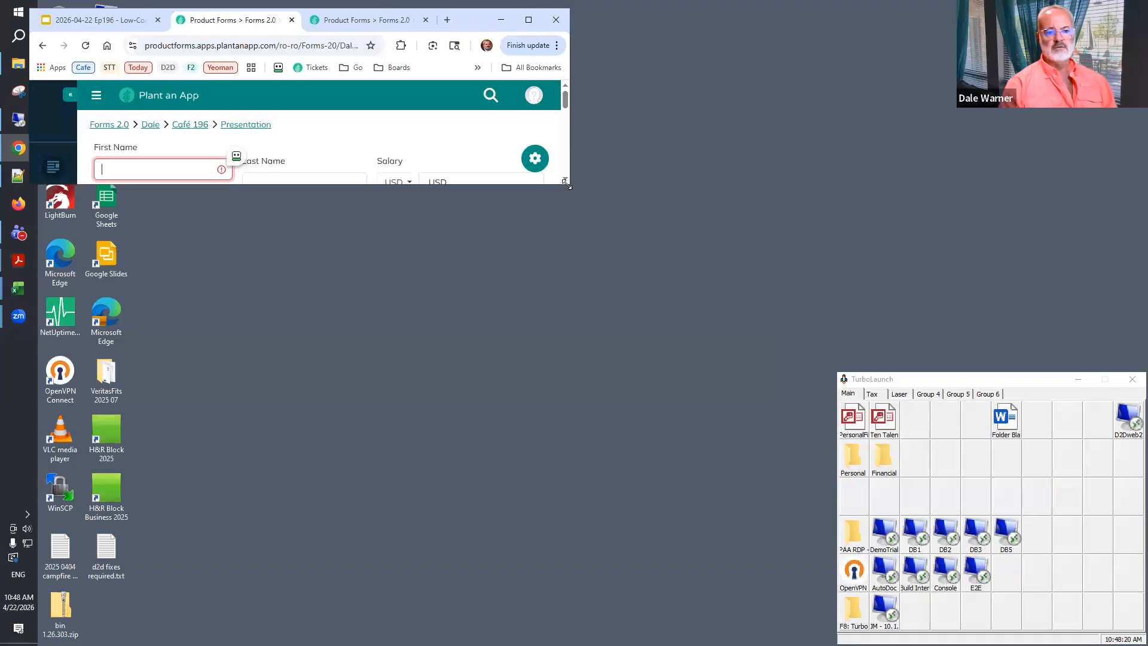
pyautogui.moveTo(567, 185); pyautogui.dragTo(1067, 524)
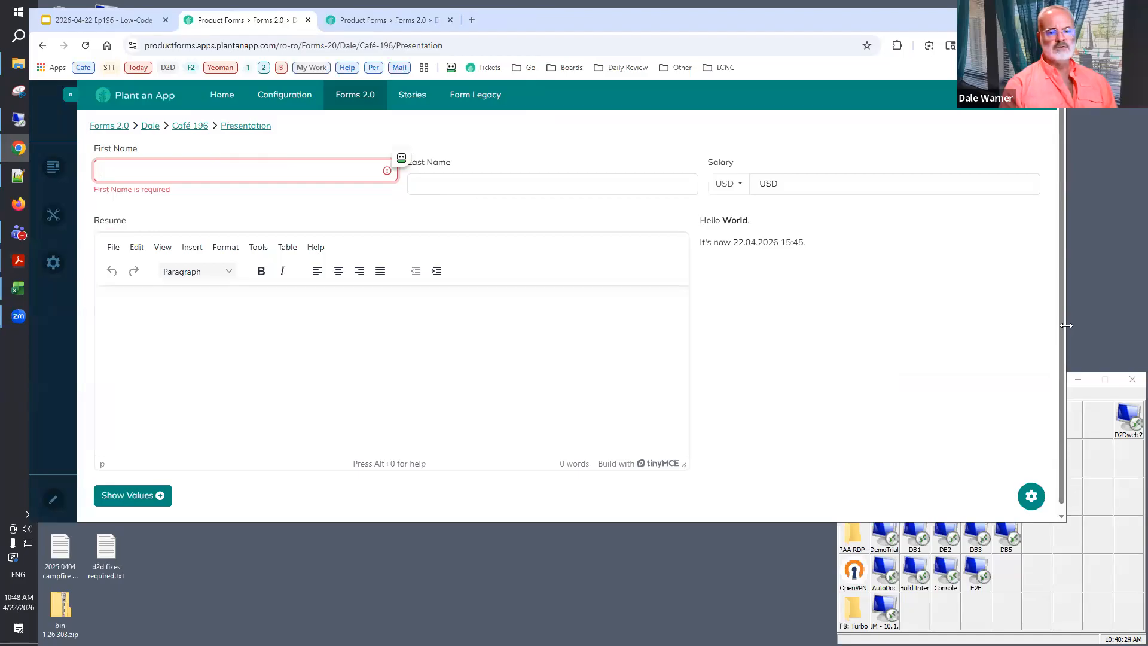
pyautogui.moveTo(1066, 325); pyautogui.dragTo(505, 325)
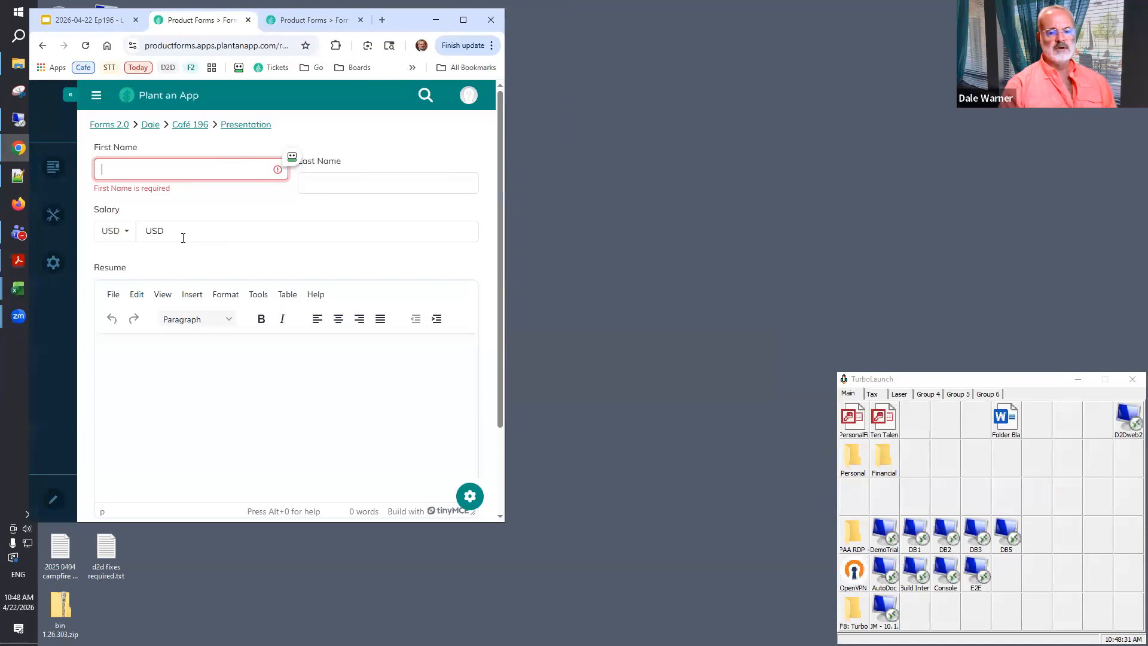
pyautogui.click(464, 21)
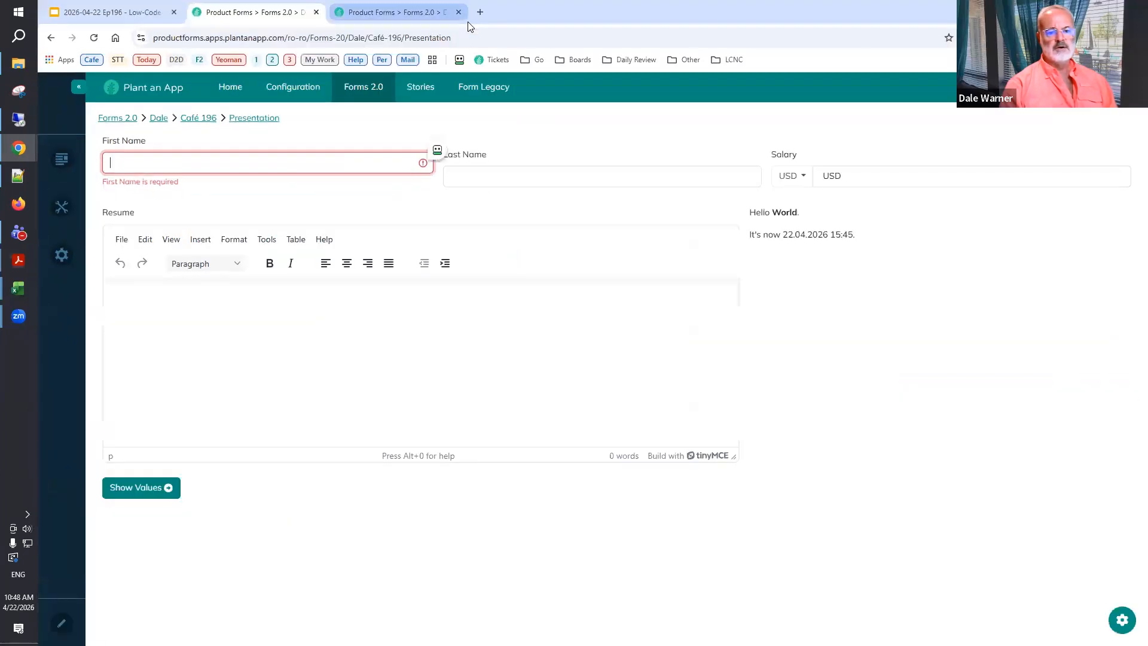
pyautogui.click(366, 12)
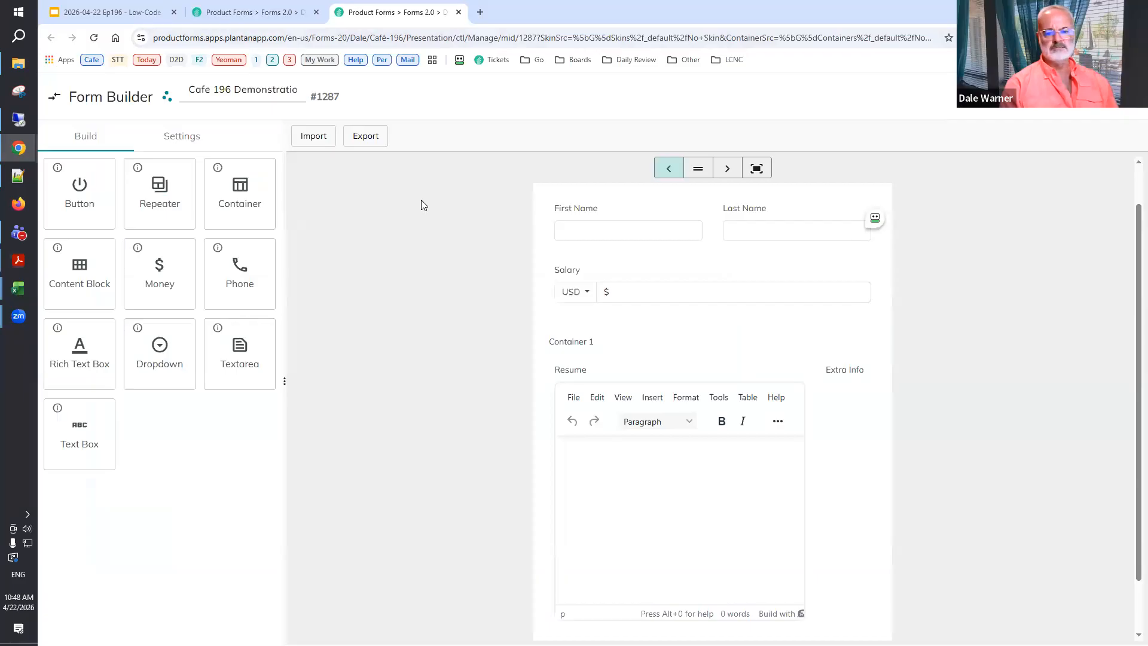
# Show slide 29, Drag and Drop Improvements, then return to the Form Builder page.
pyautogui.click(144, 14)
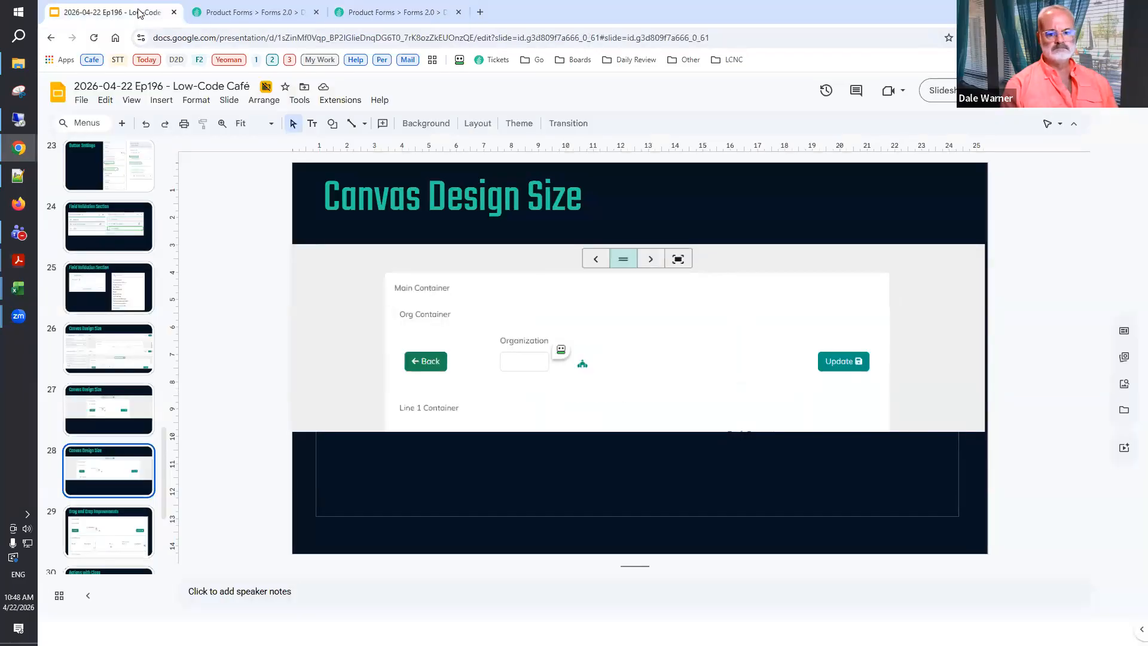
pyautogui.scroll(-3, 90, 356)
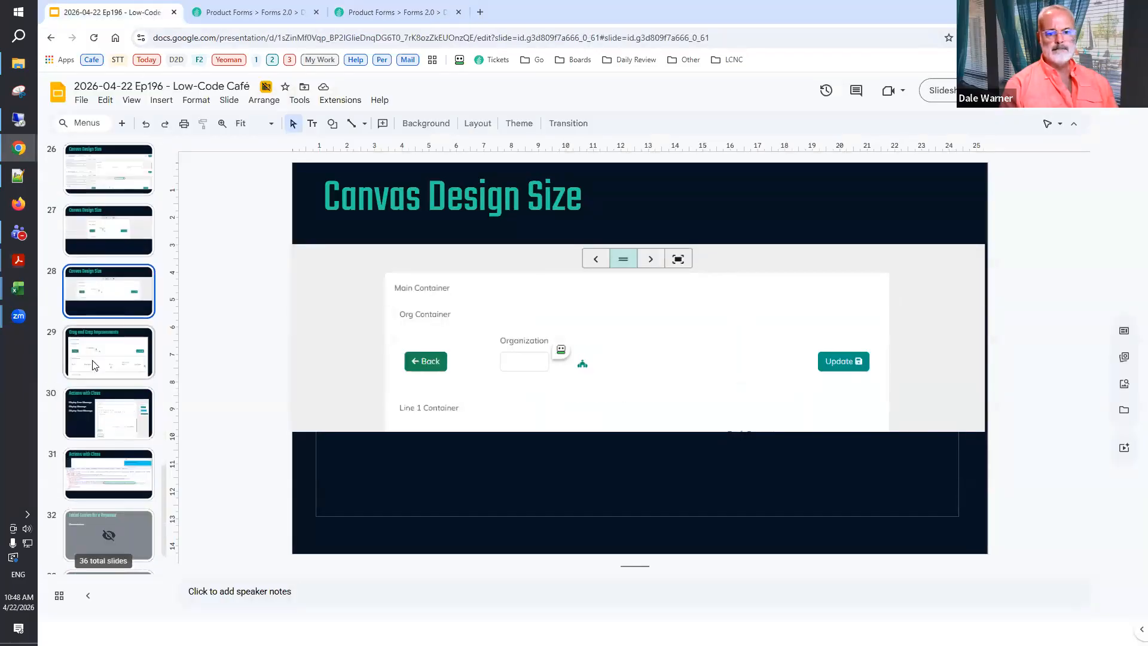
pyautogui.click(94, 365)
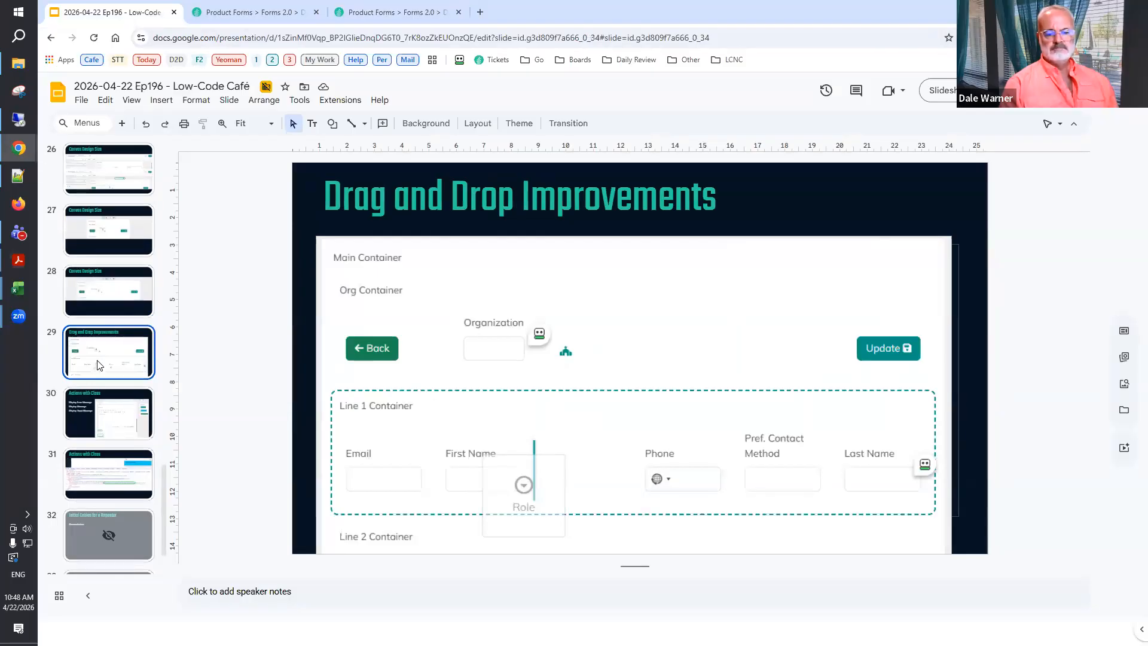
pyautogui.click(396, 13)
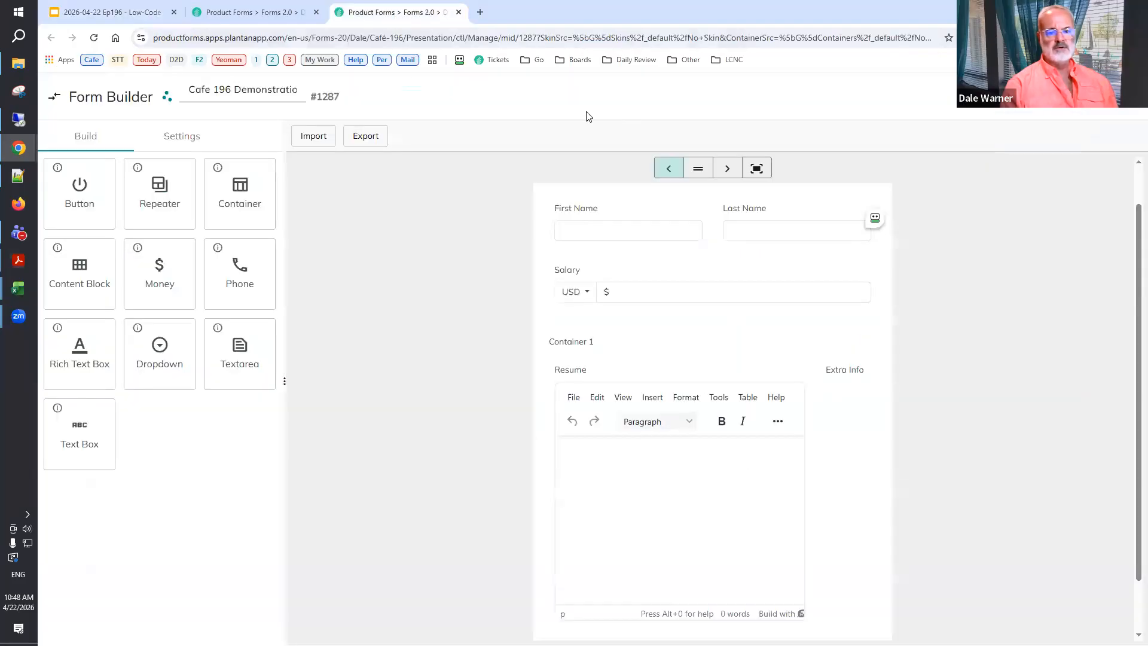
# Preview the form at medium width, put Last Name before First Name, and move Container 1 above.
pyautogui.click(697, 170)
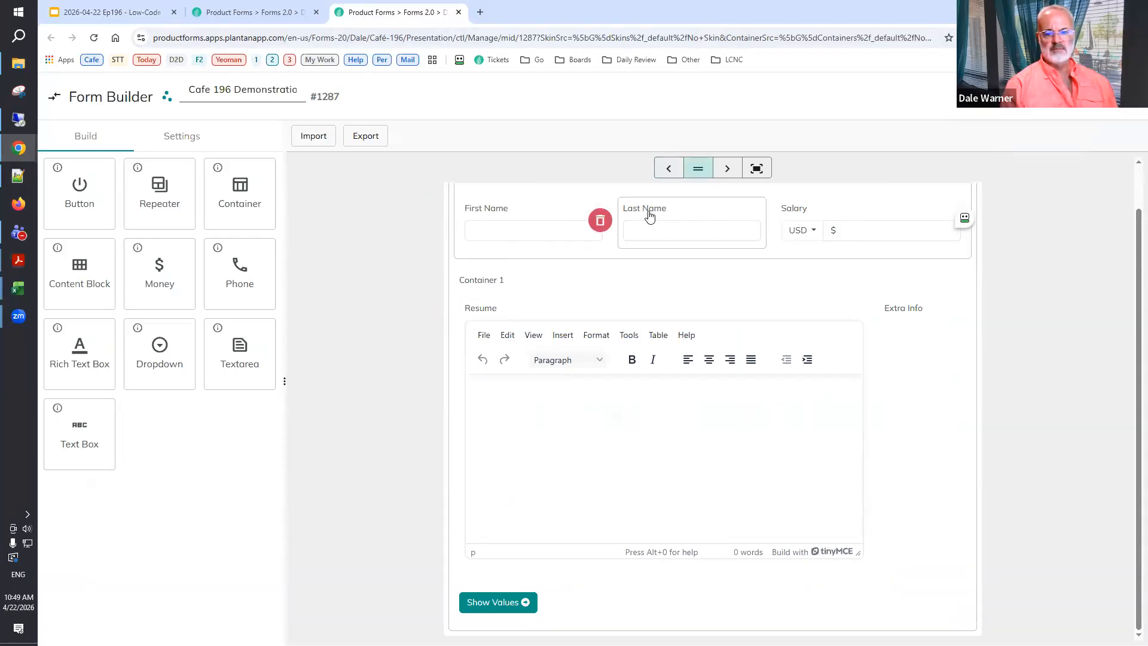
pyautogui.moveTo(647, 214); pyautogui.dragTo(541, 225)
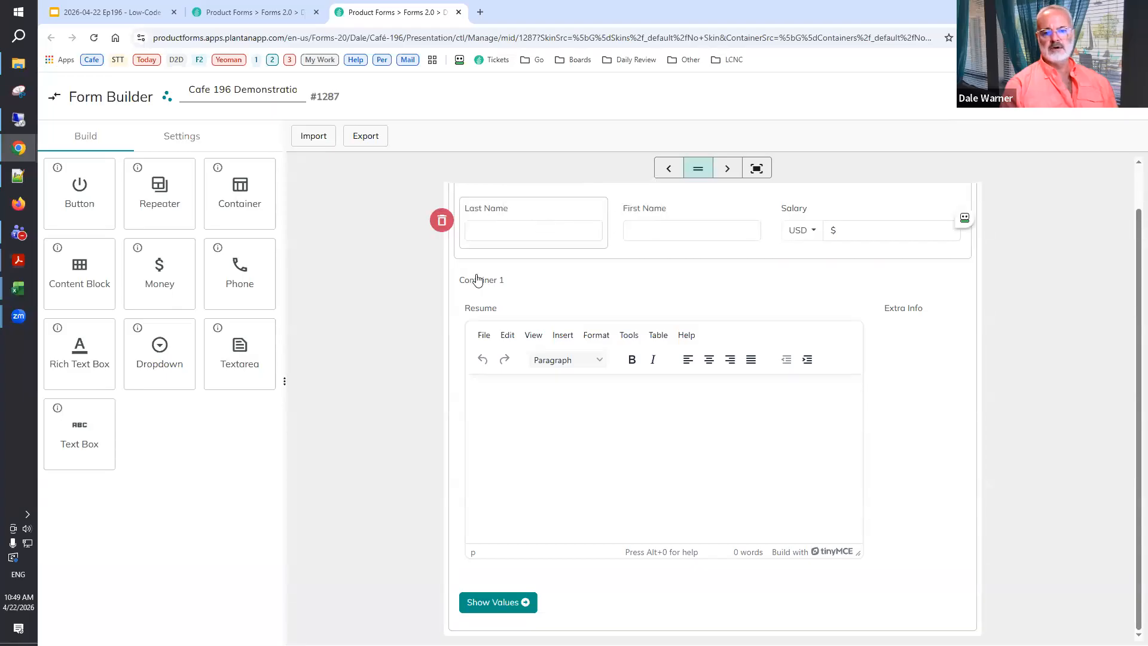
pyautogui.scroll(1, 708, 308)
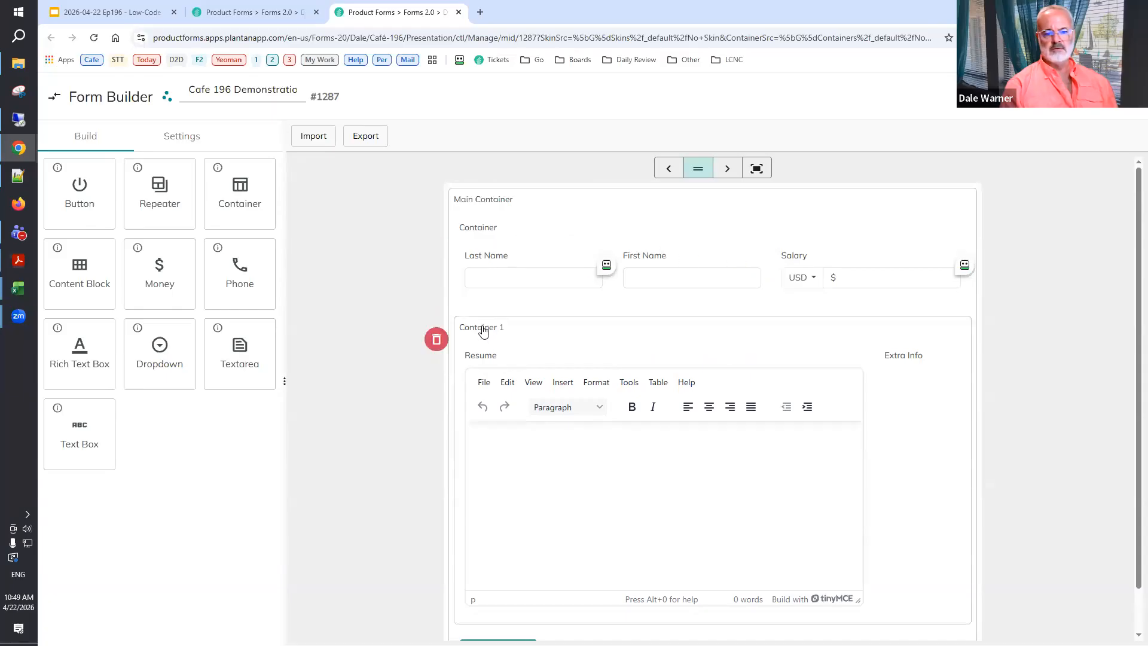
pyautogui.moveTo(483, 332); pyautogui.dragTo(500, 208)
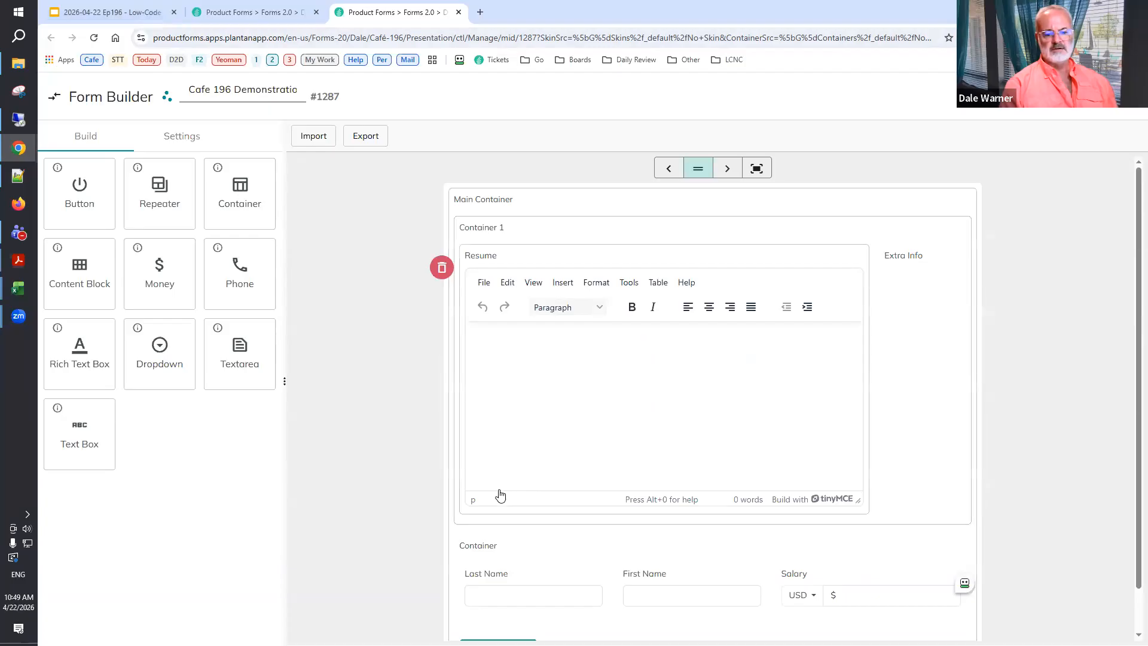
# Move Container 1 back below the name fields and show the 'Actions with Class' slide.
pyautogui.scroll(-2, 400, 213)
pyautogui.scroll(2, 409, 221)
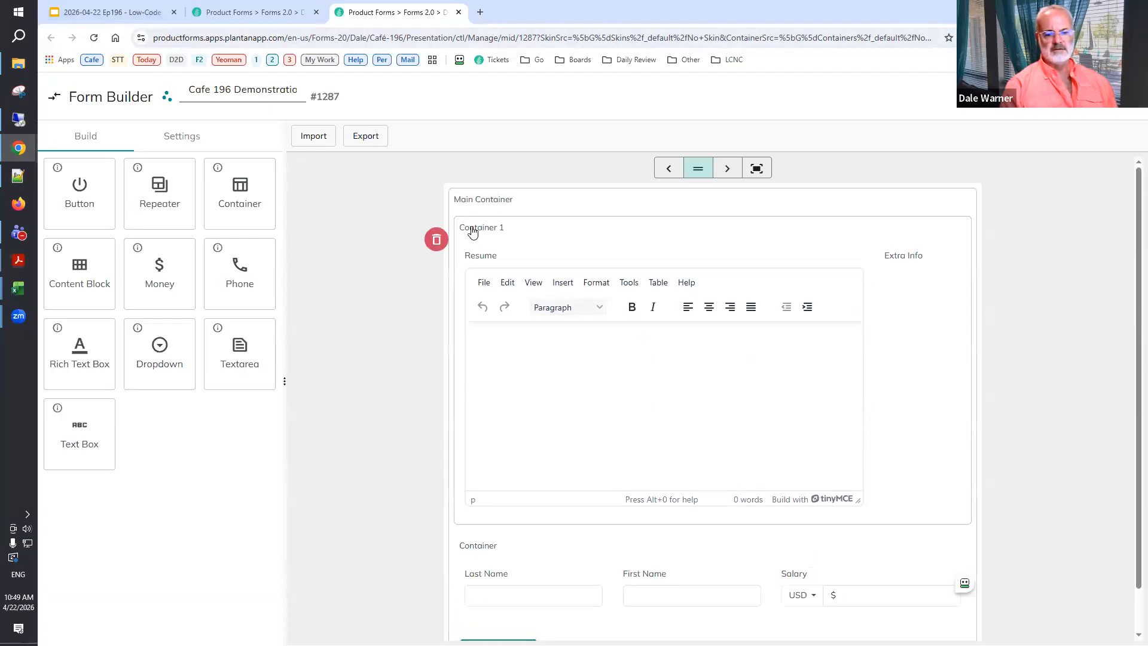
pyautogui.moveTo(472, 232); pyautogui.dragTo(505, 587)
pyautogui.click(106, 12)
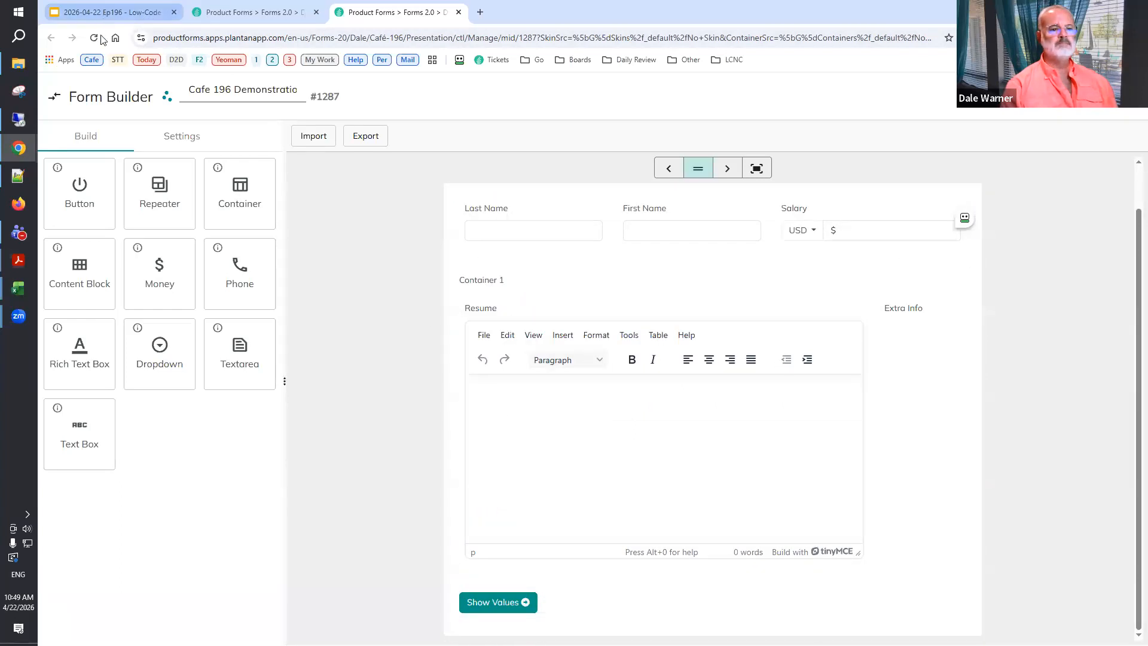
pyautogui.click(102, 414)
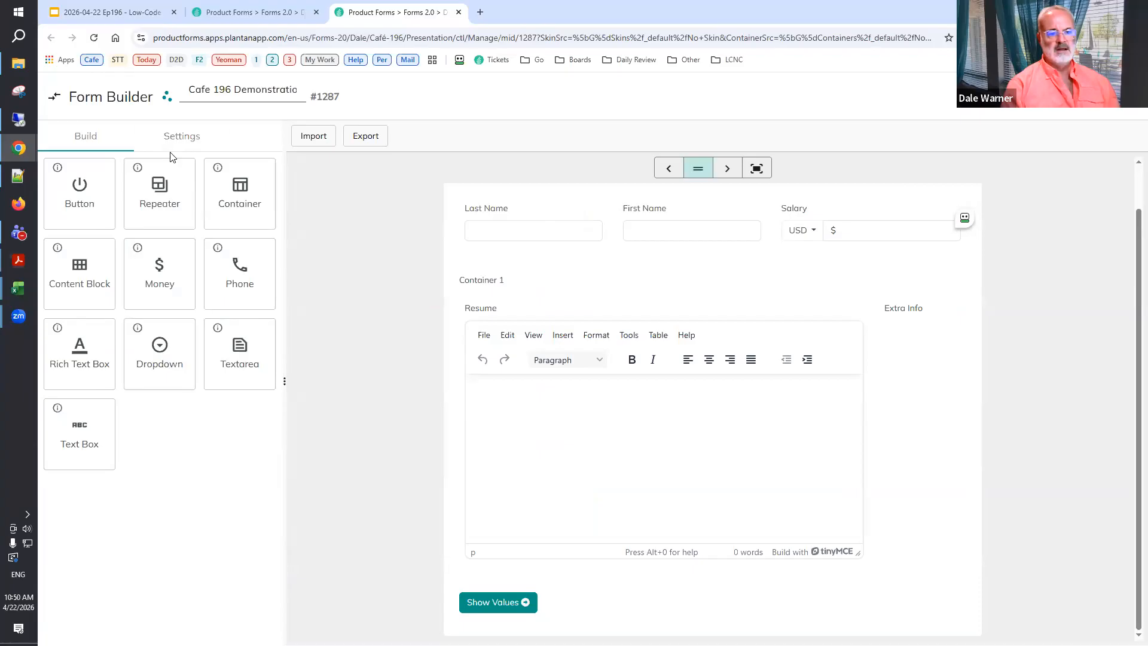
# Add a Button and a second container below the Resume editor.
pyautogui.moveTo(79, 187); pyautogui.dragTo(567, 580)
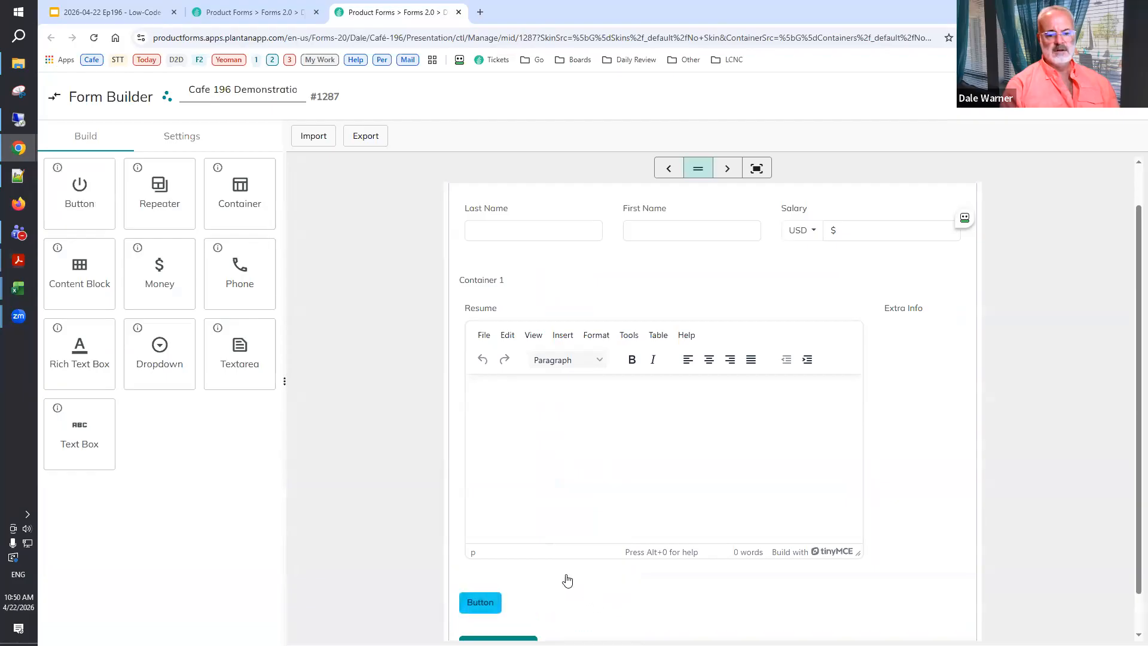
pyautogui.scroll(-1, 377, 485)
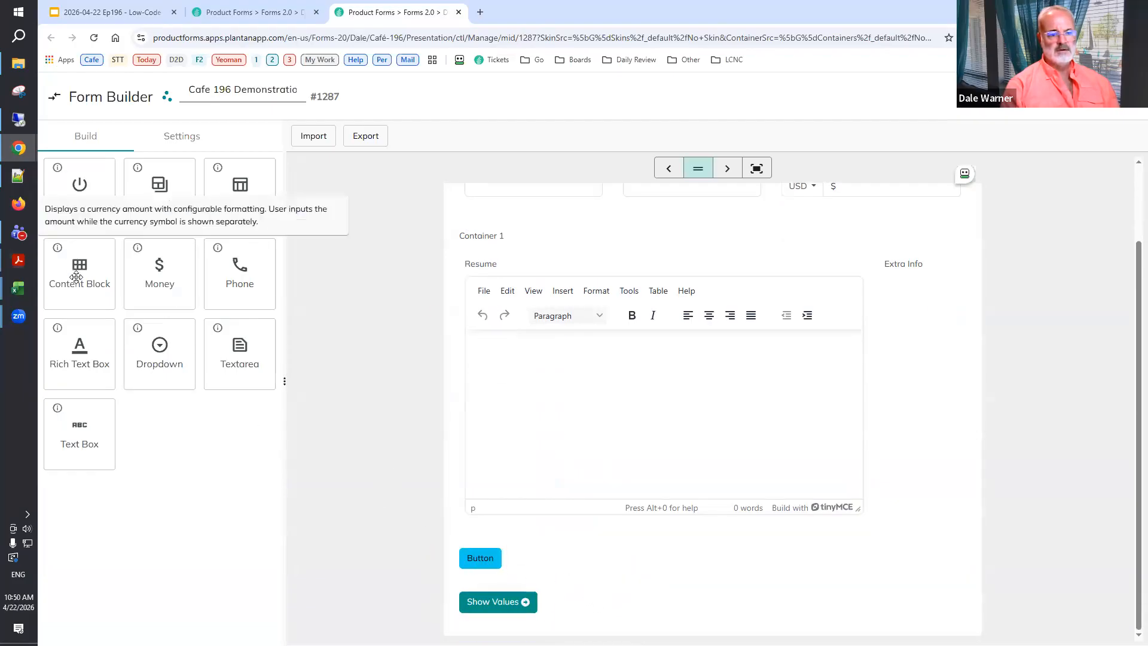
pyautogui.moveTo(238, 185); pyautogui.dragTo(518, 496)
pyautogui.scroll(-2, 416, 510)
# Place Show Values and the new button in Container 2, laid out horizontally.
pyautogui.moveTo(488, 603); pyautogui.dragTo(596, 565)
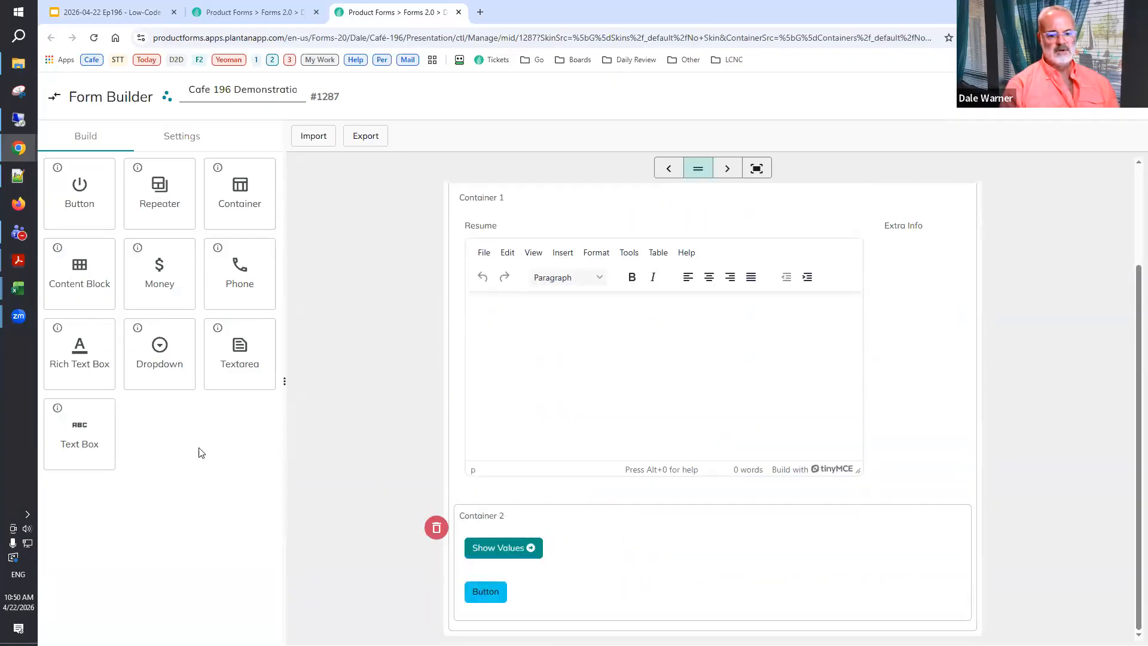
pyautogui.click(102, 485)
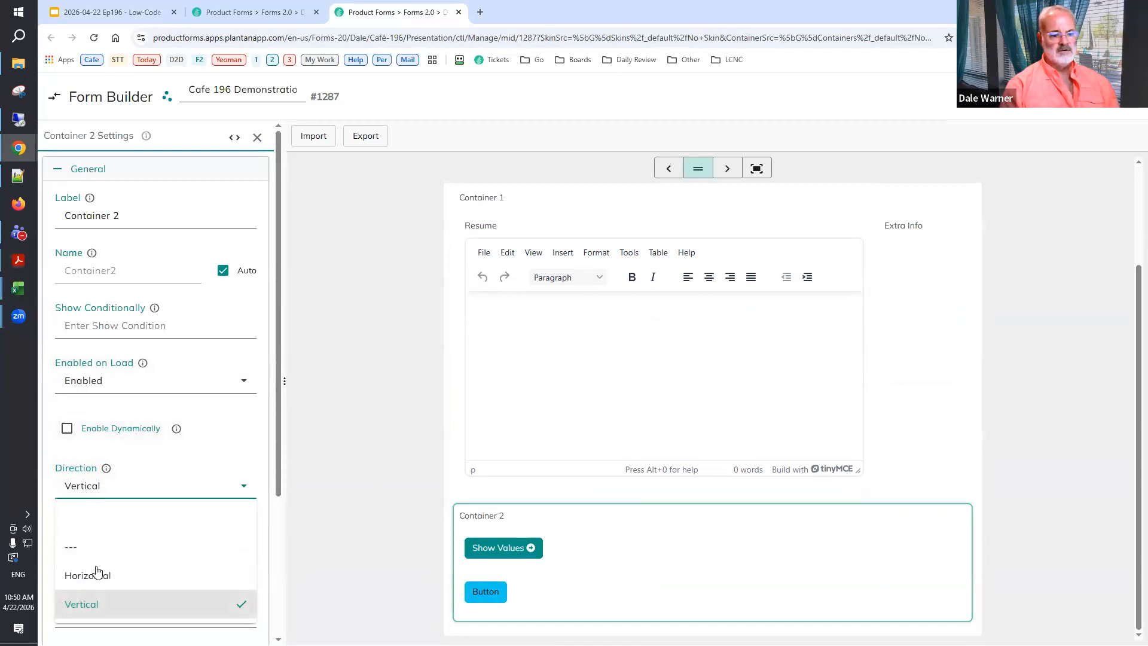
pyautogui.click(97, 574)
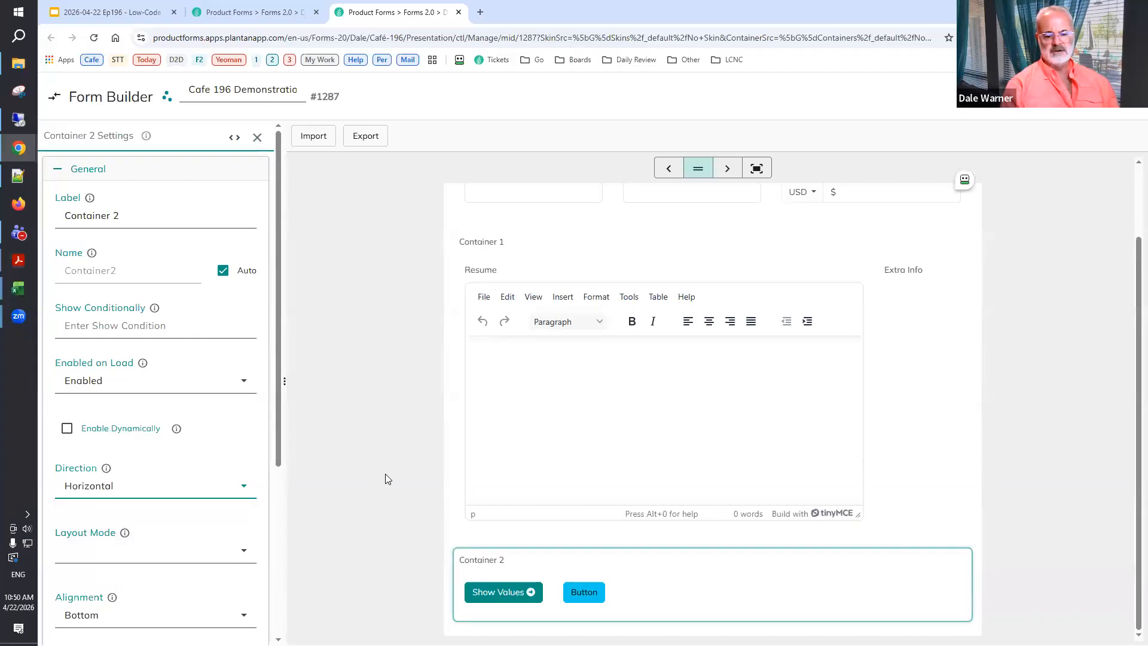
pyautogui.click(597, 598)
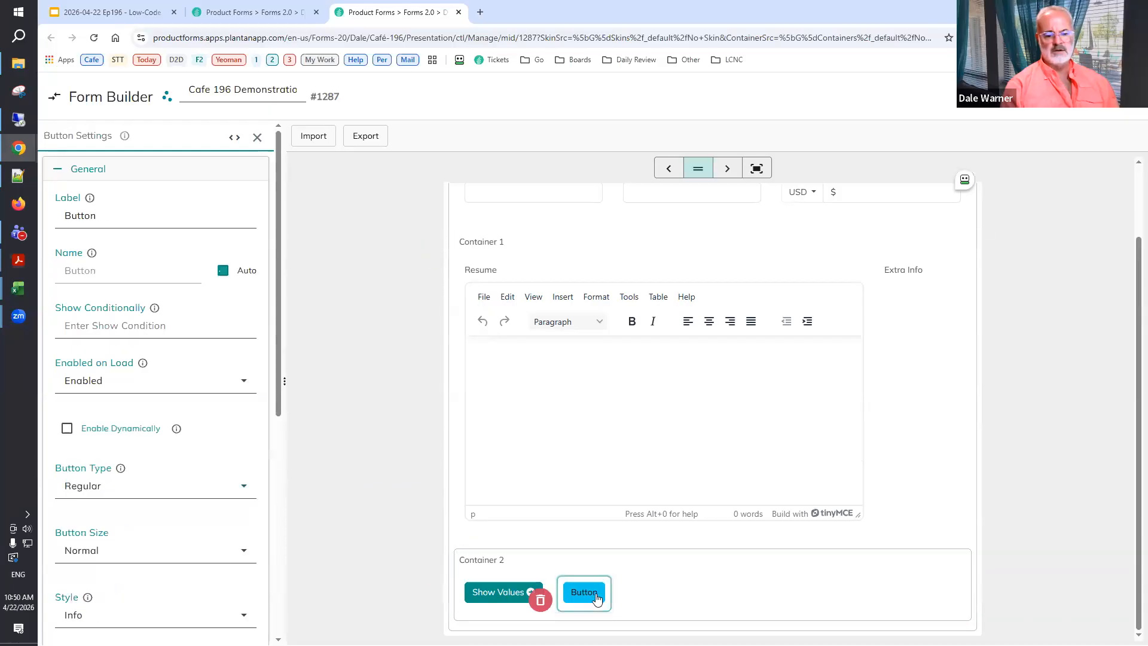
# Change the new button's label to 'Make Some Toast'.
pyautogui.moveTo(120, 215); pyautogui.dragTo(61, 222)
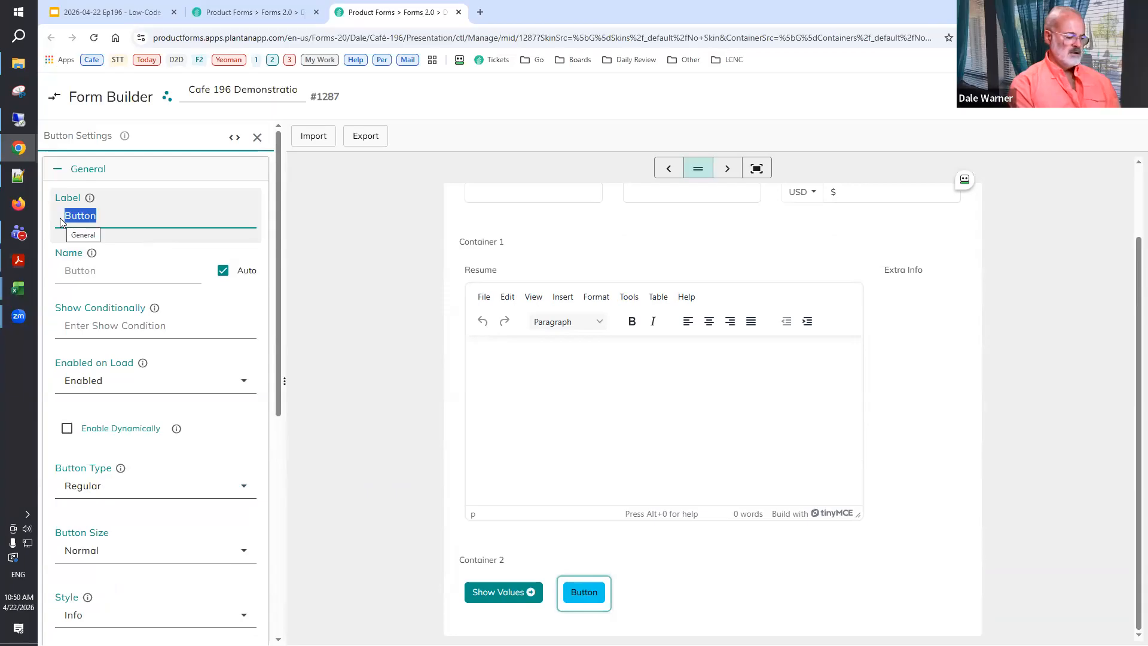
pyautogui.write('Make S')
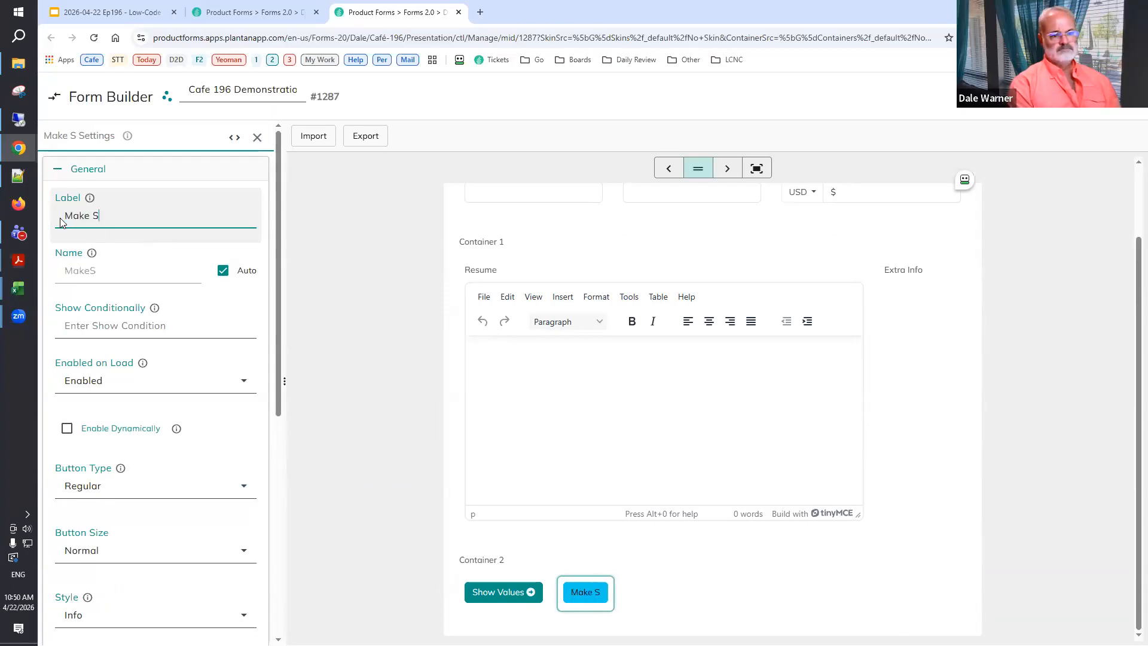
pyautogui.write('ome Toast')
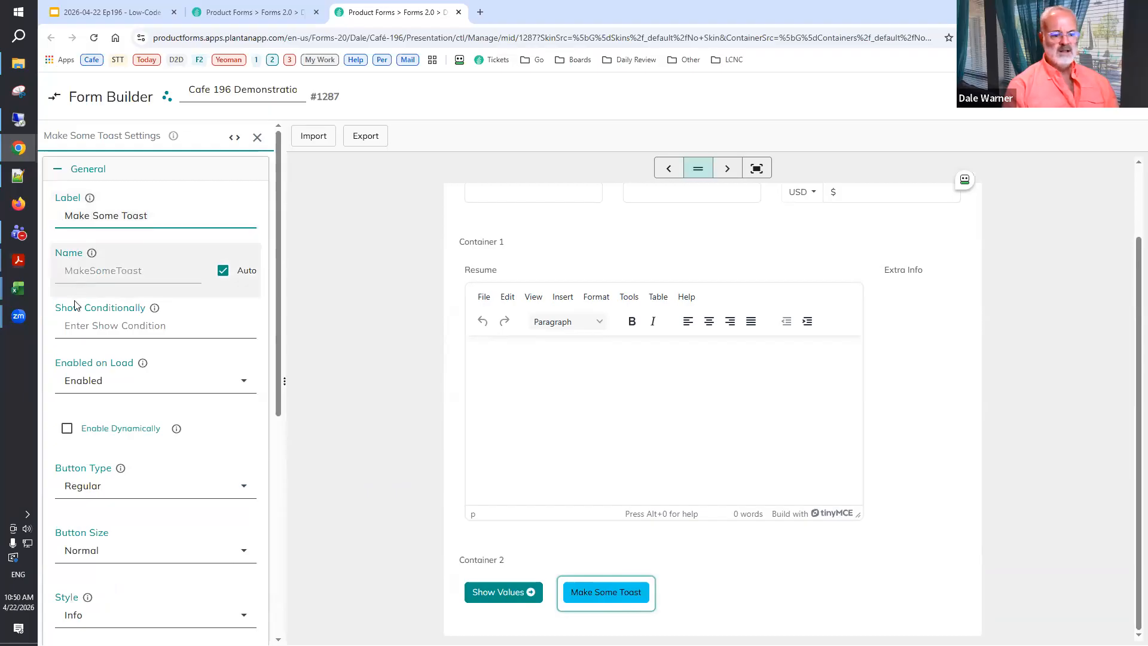
pyautogui.scroll(-7, 179, 419)
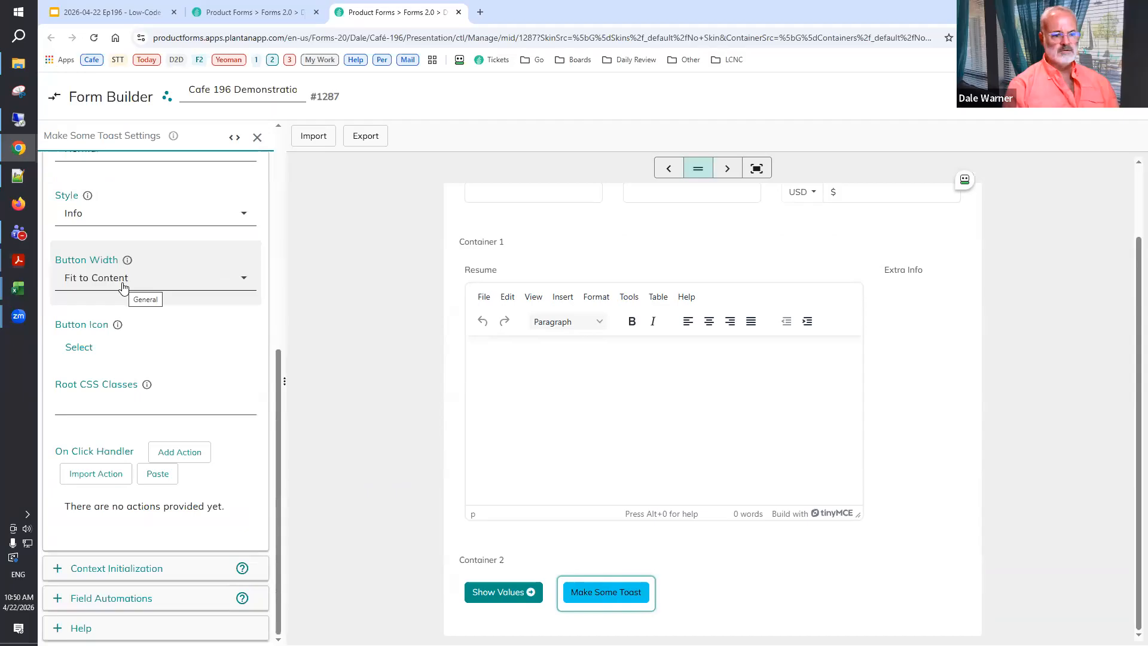
# Give the button a bread-slice icon positioned before the label.
pyautogui.click(84, 348)
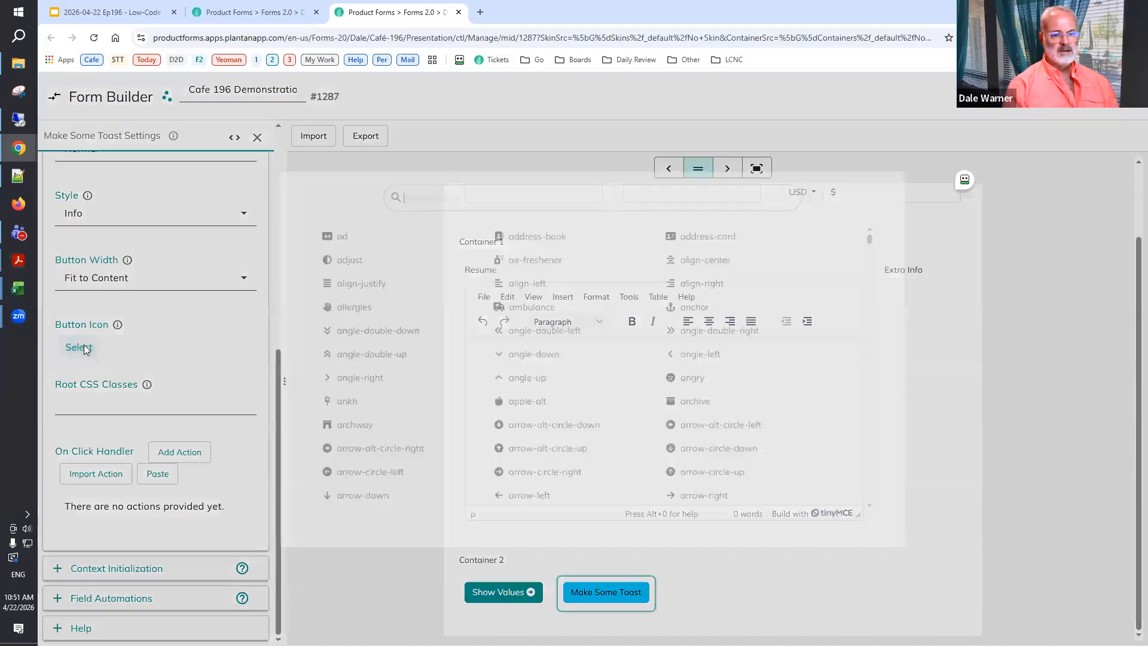
pyautogui.write('brea')
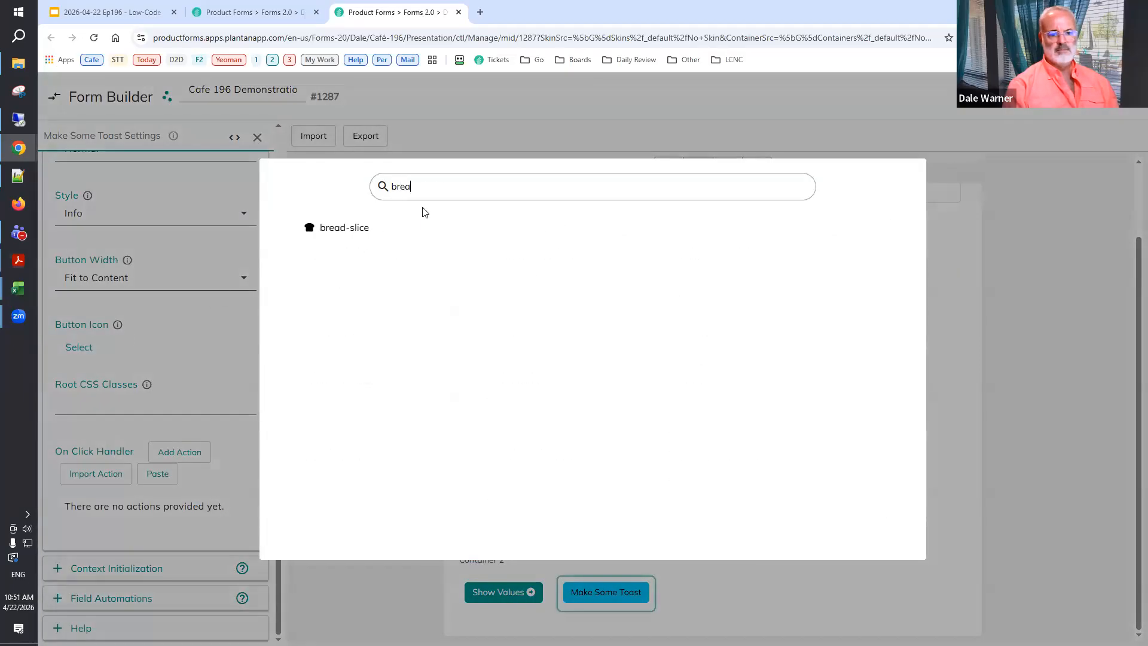
pyautogui.click(342, 227)
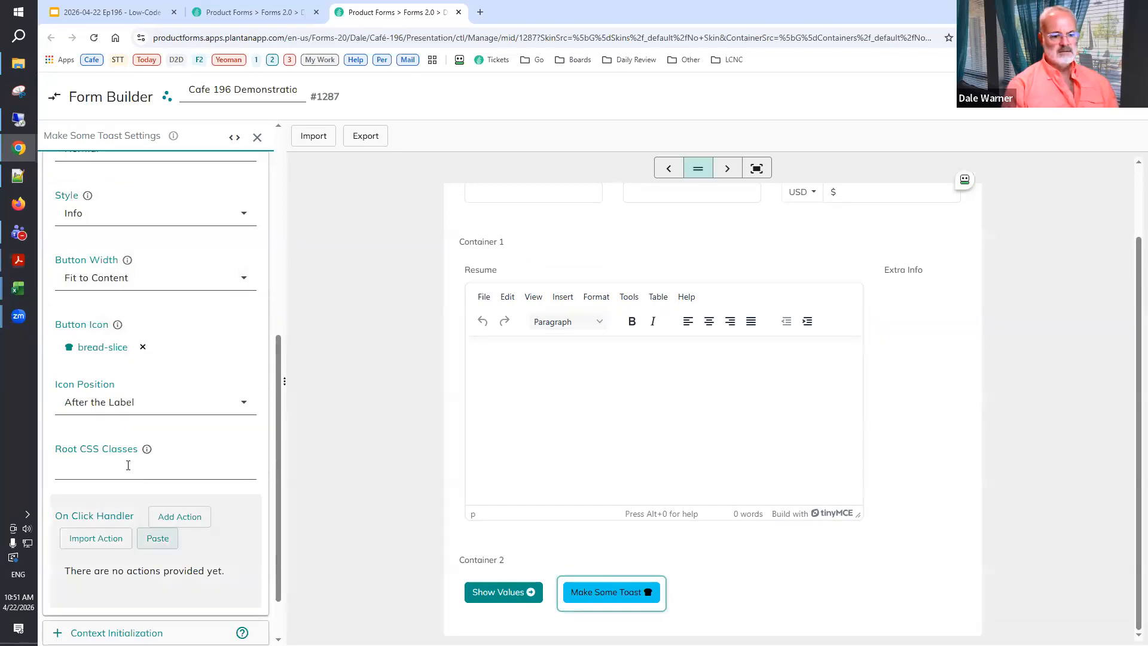
pyautogui.click(117, 410)
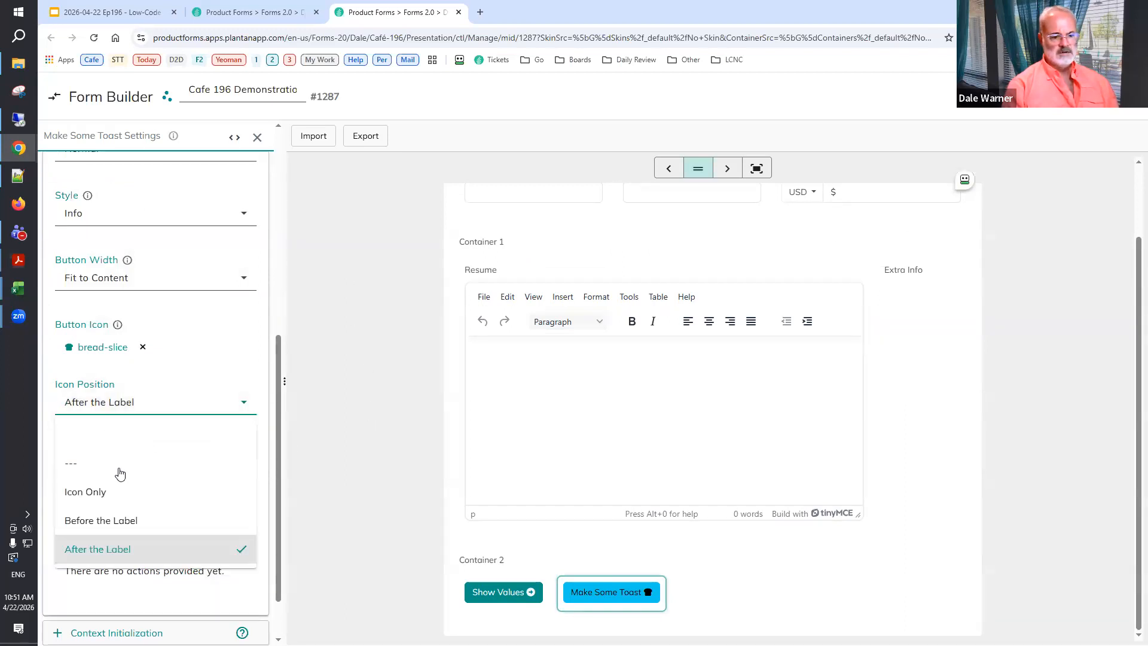
pyautogui.click(125, 519)
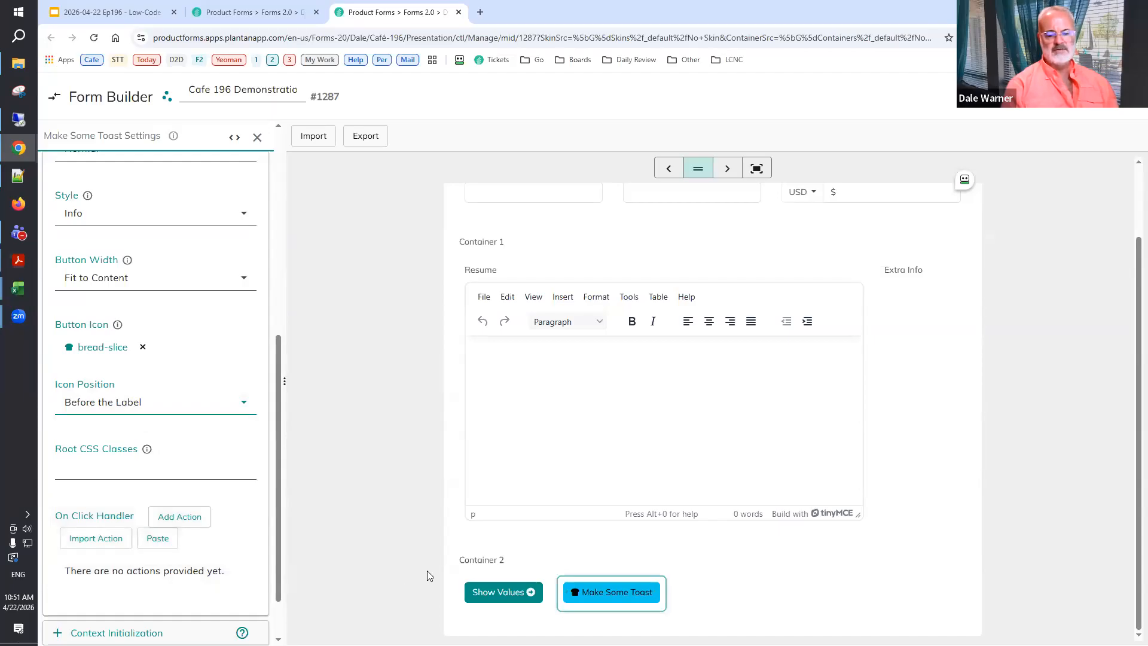
pyautogui.click(169, 521)
# Add a toast message action that stops execution, with the heading 'Pop!'.
pyautogui.write('too')
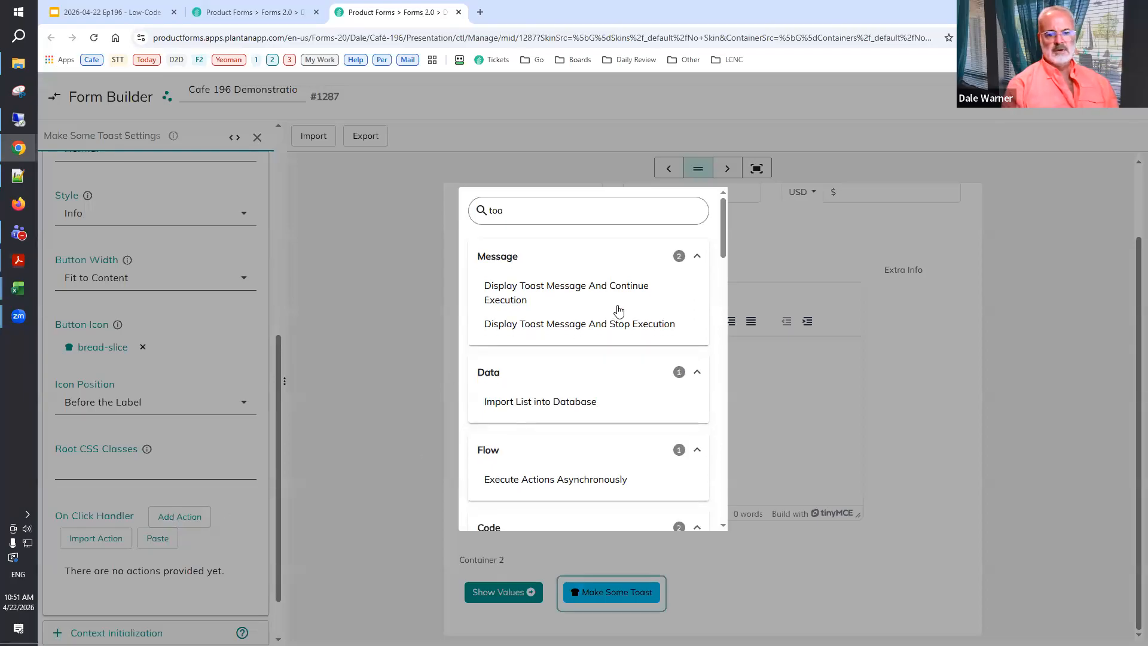
pyautogui.click(594, 334)
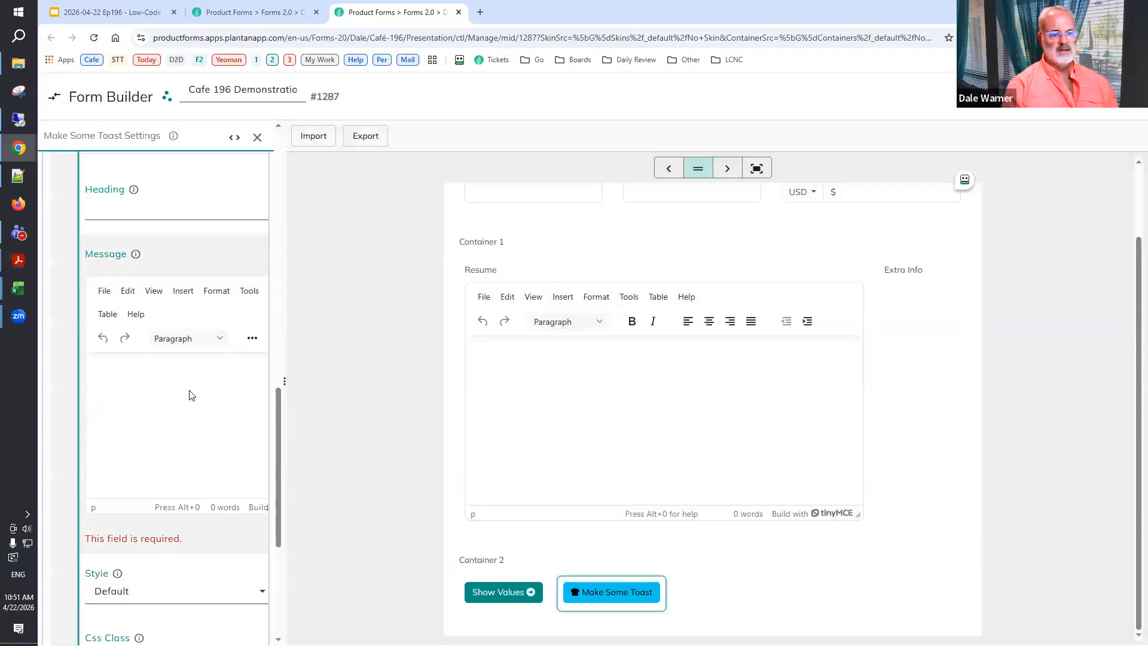
pyautogui.scroll(3, 187, 383)
pyautogui.click(162, 391)
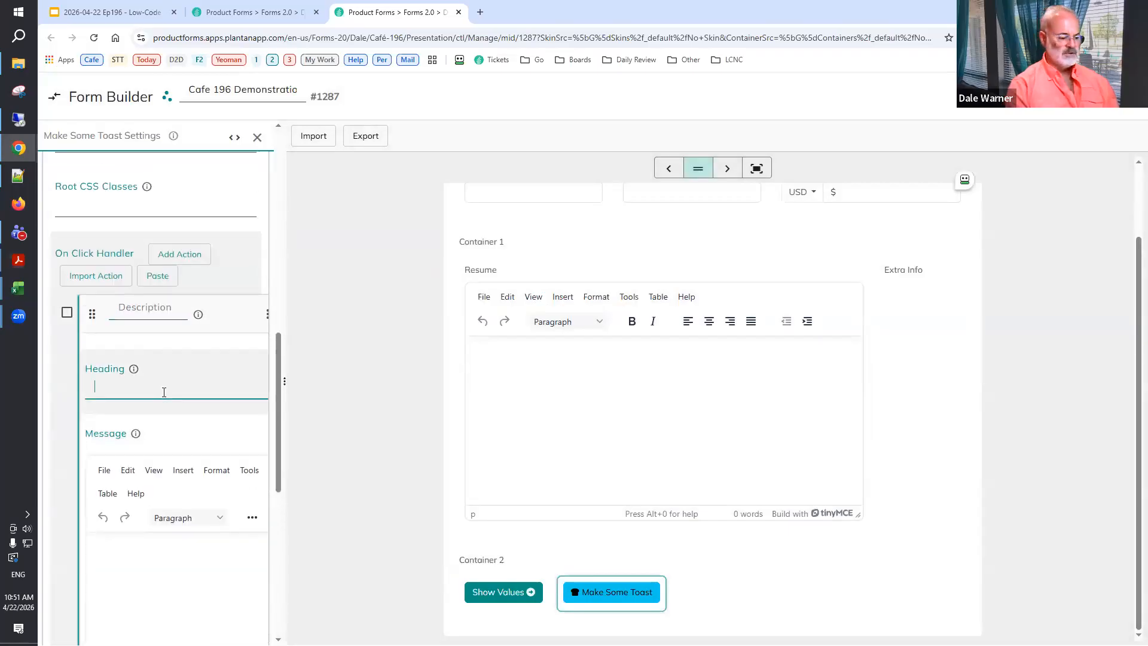
pyautogui.write('Pop!')
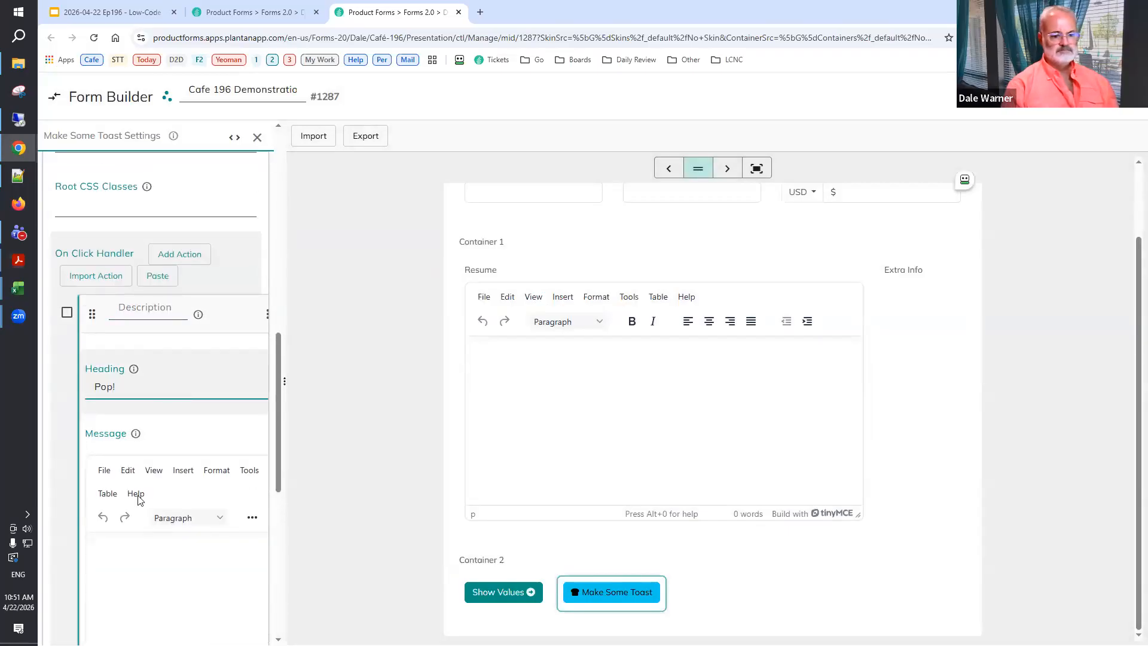
# Write the toast message using the [FirstName] and [LastName] placeholders.
pyautogui.scroll(-3, 164, 410)
pyautogui.click(164, 410)
pyautogui.write('You have toast!')
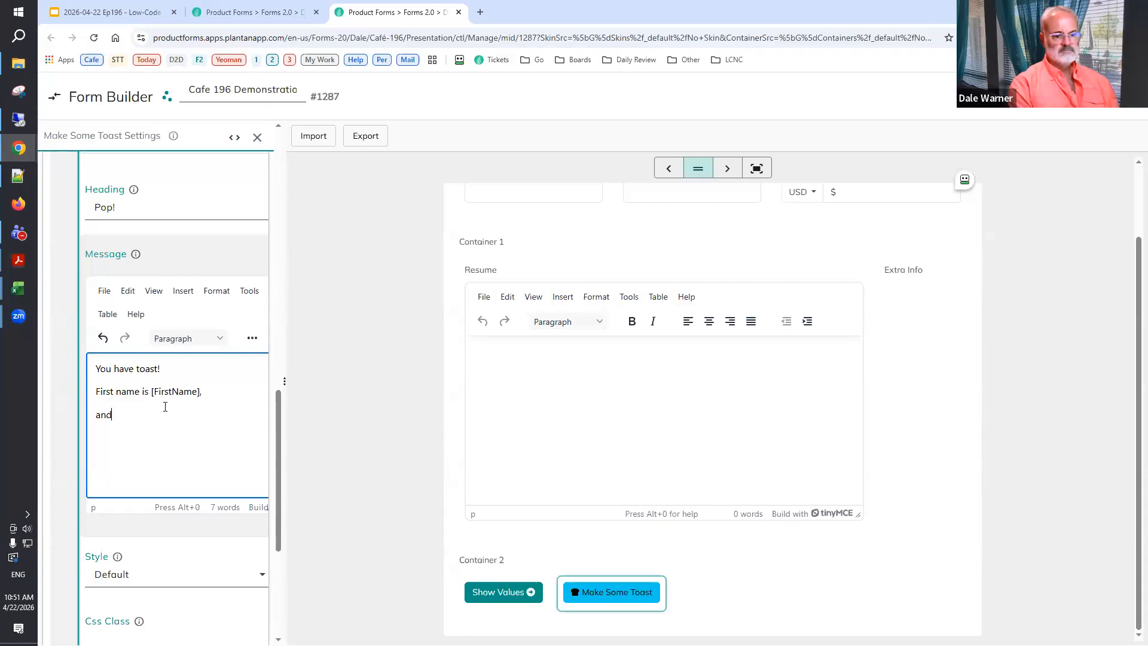
pyautogui.write('ame is ')
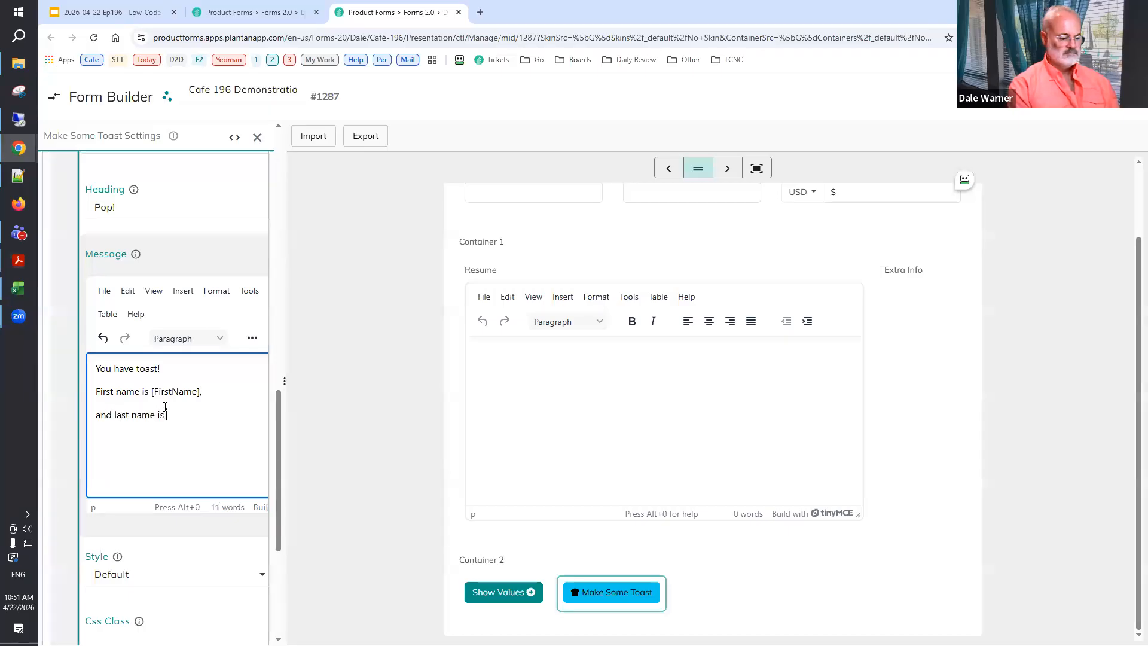
pyautogui.write('[LastName]')
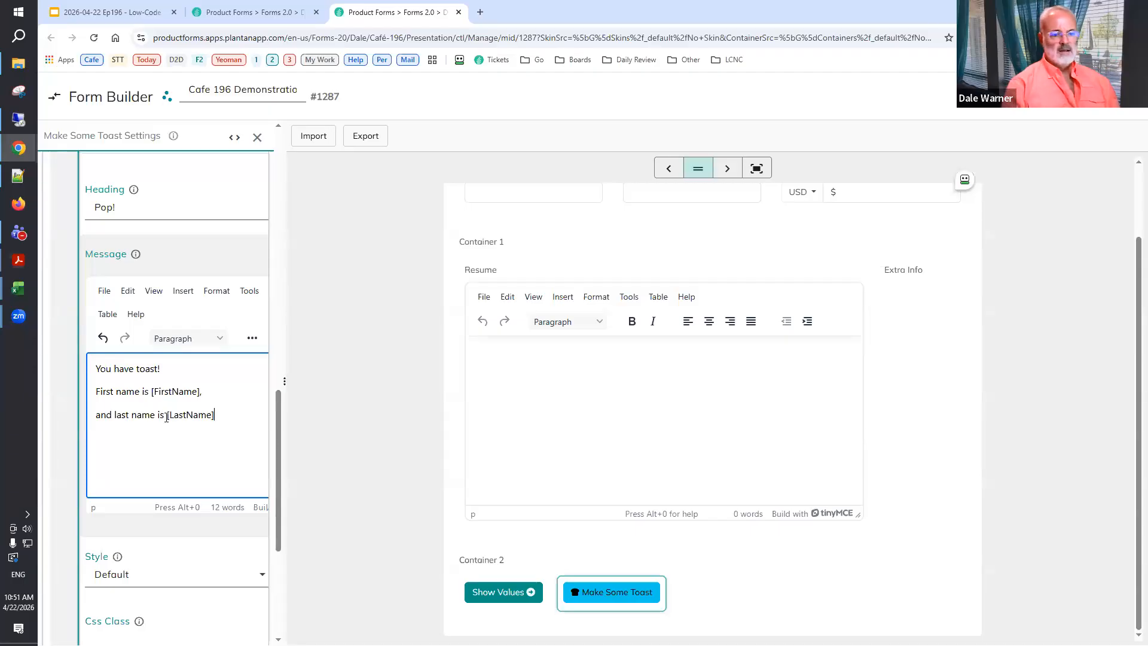
# Widen the settings panel and set the toast's CSS class to MyToastClass.
pyautogui.scroll(-3, 159, 461)
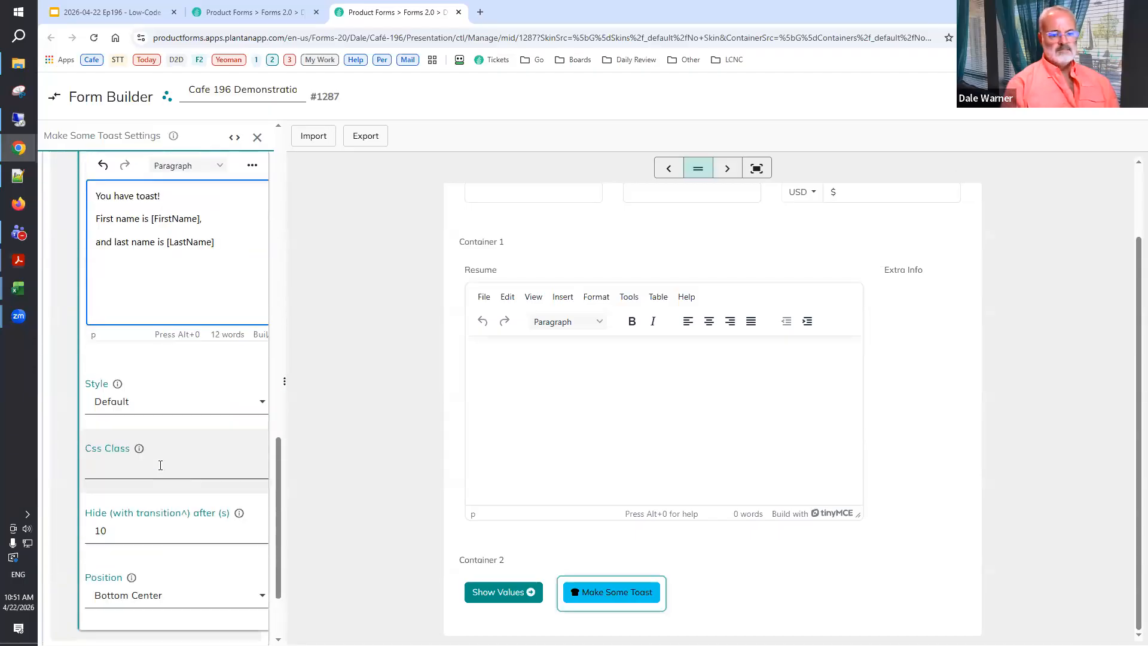
pyautogui.scroll(2, 160, 465)
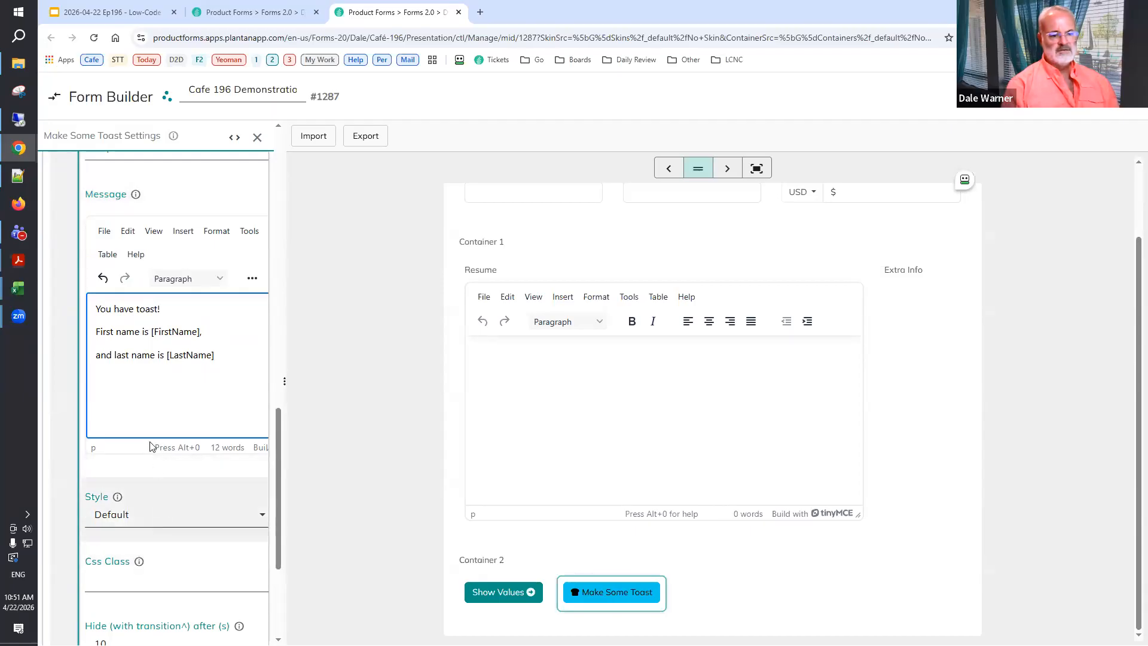
pyautogui.scroll(2, 162, 502)
pyautogui.moveTo(283, 379); pyautogui.dragTo(597, 382)
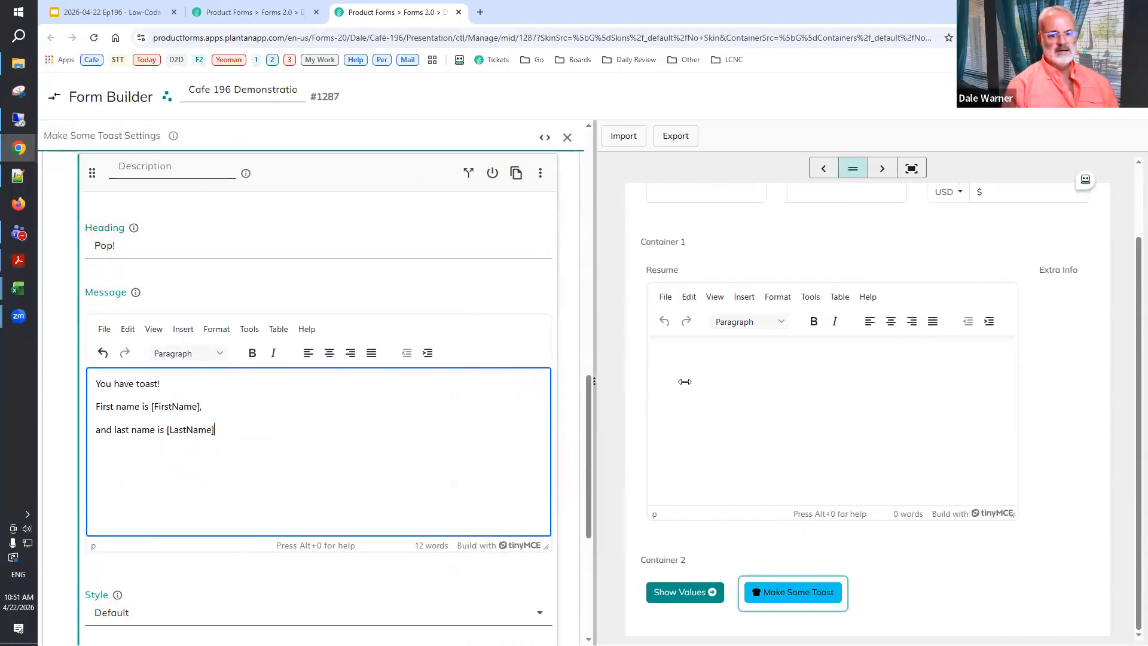
pyautogui.scroll(1, 297, 351)
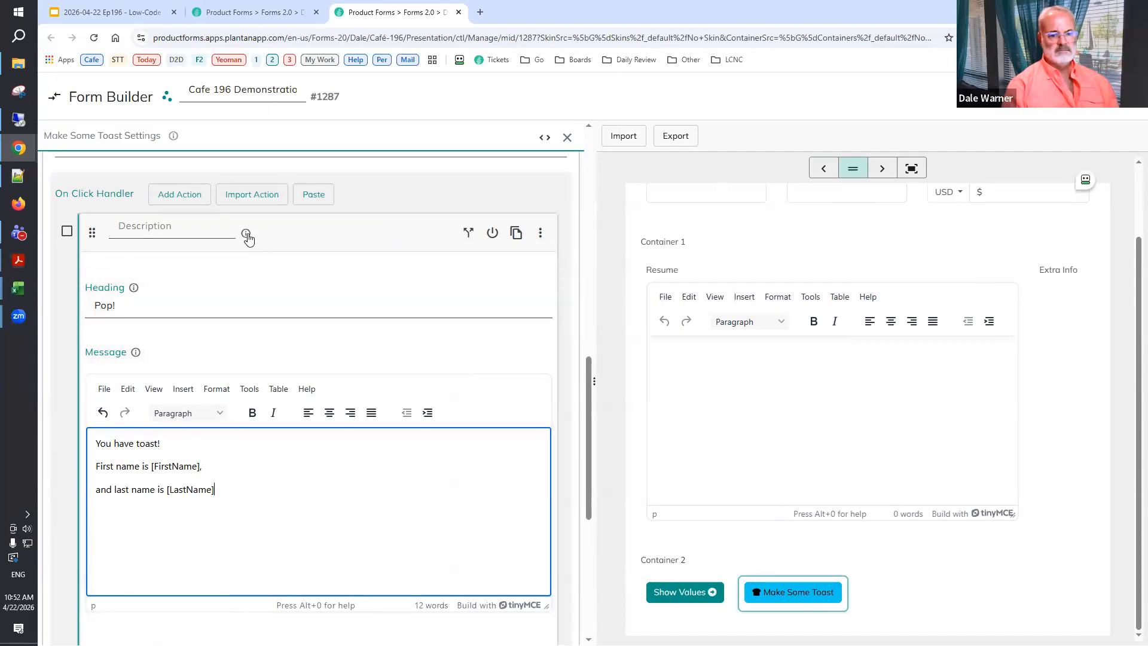
pyautogui.moveTo(246, 235)
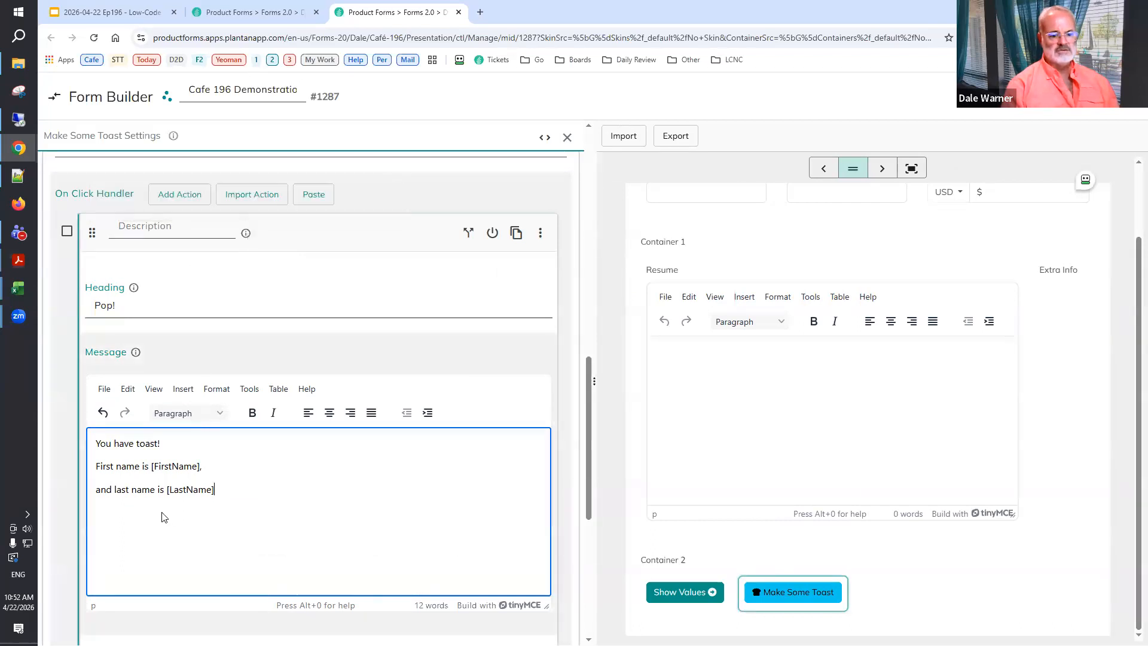
pyautogui.scroll(-3, 155, 526)
pyautogui.click(141, 562)
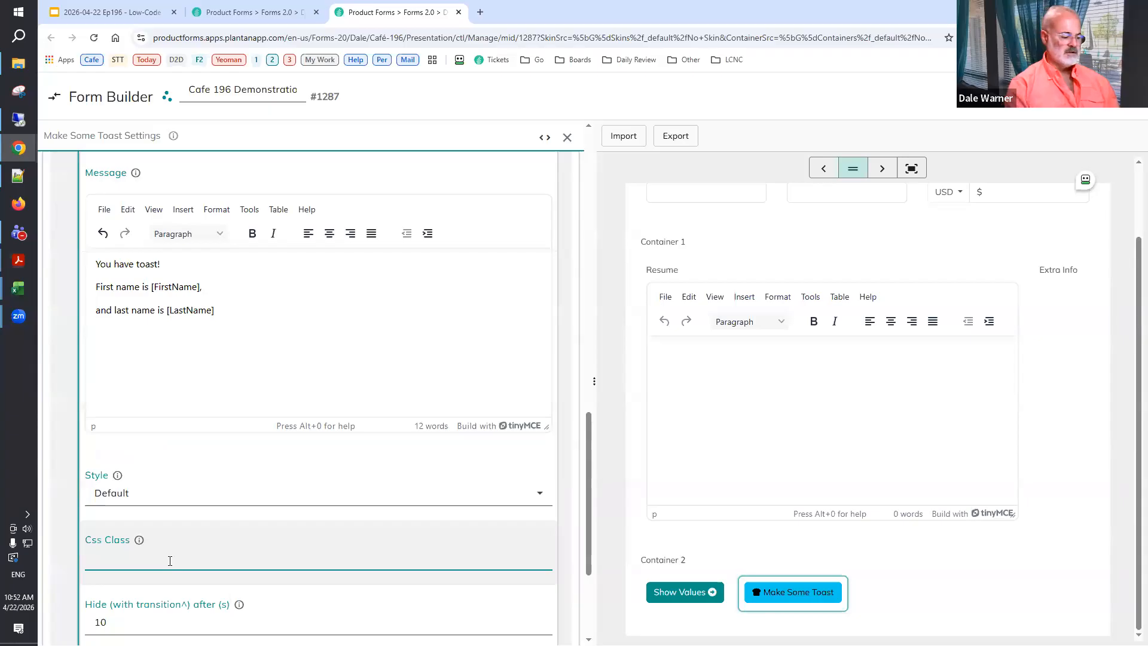
pyautogui.write('MyT')
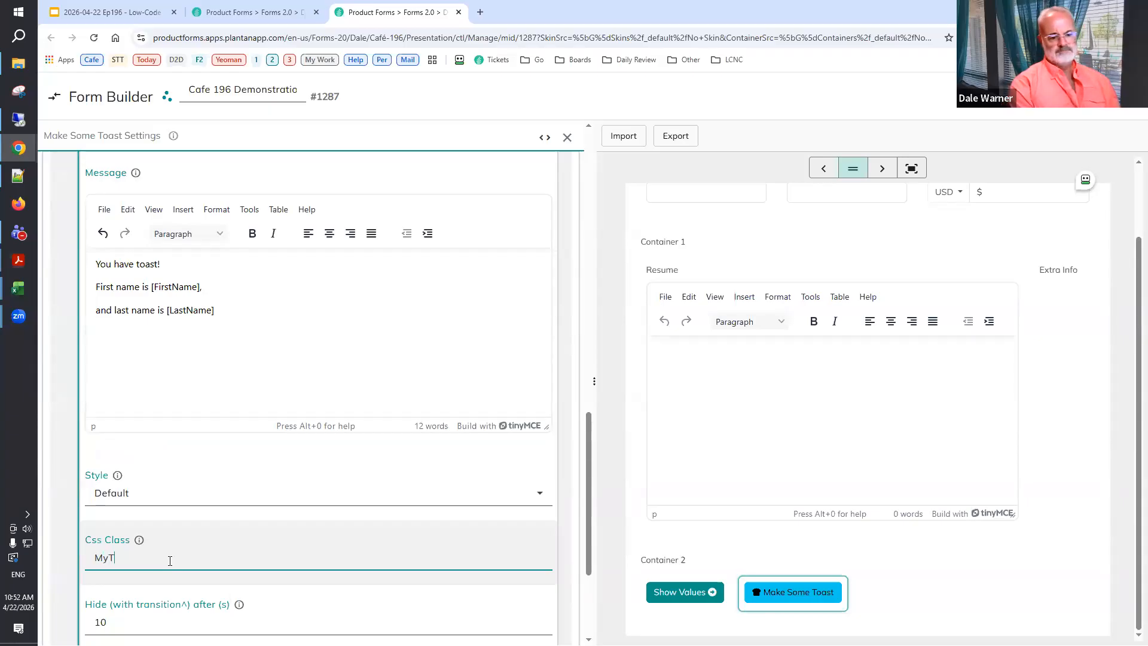
pyautogui.write('oastClass')
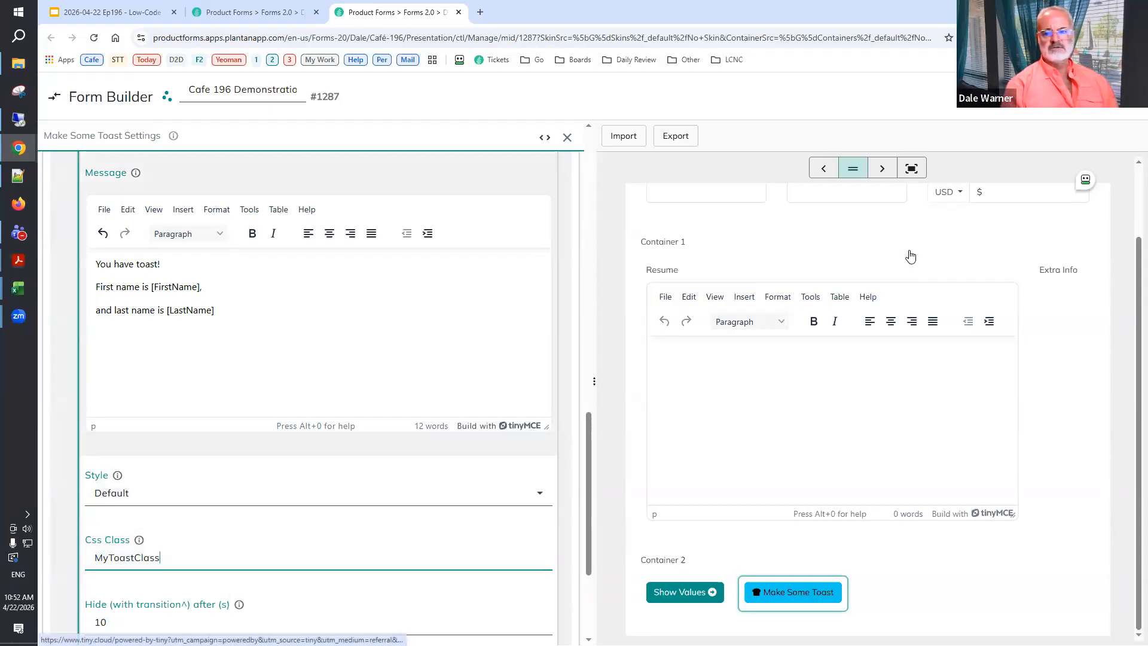
pyautogui.click(1053, 97)
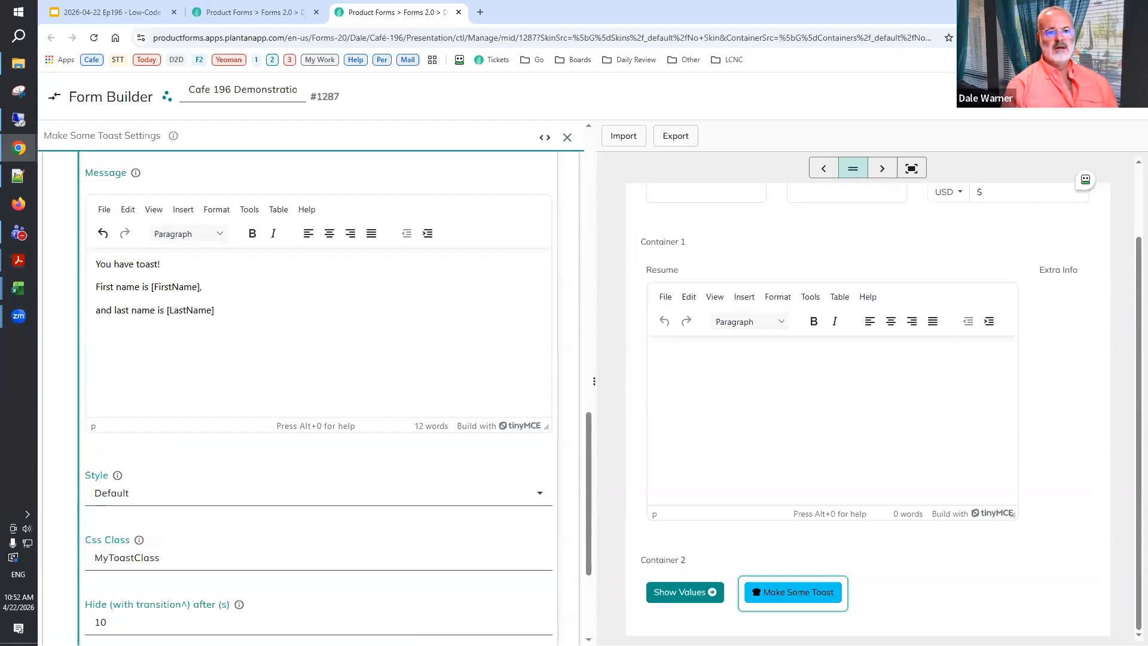
# Reload the live form, enter a last and first name, and pop up the 'Pop!' toast.
pyautogui.click(255, 12)
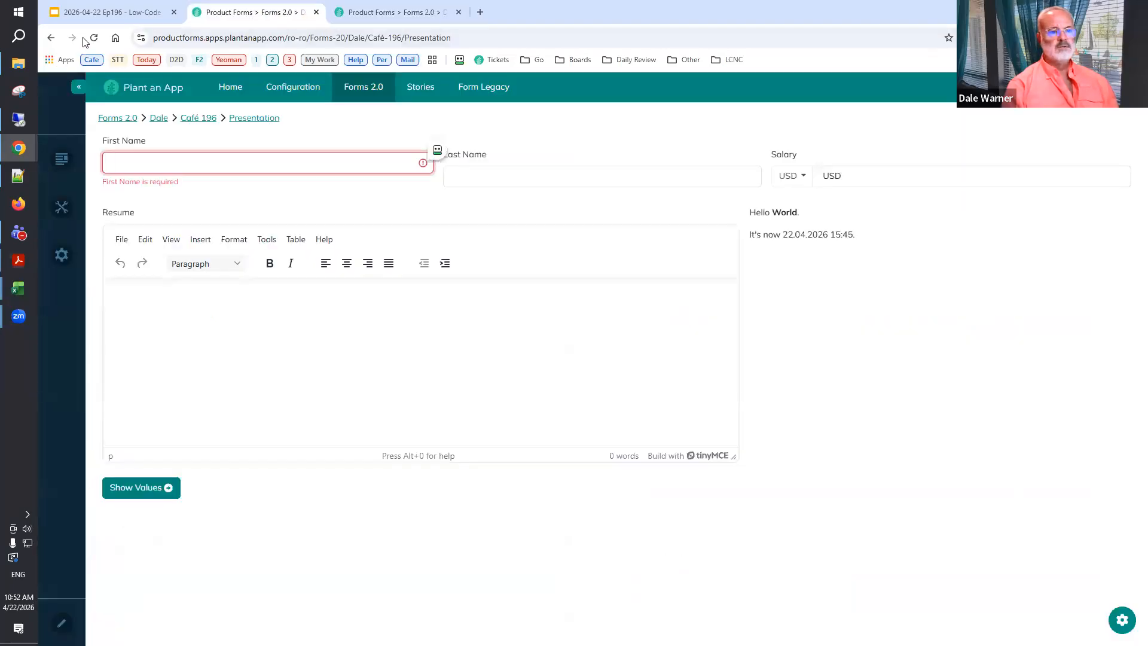
pyautogui.press('F5')
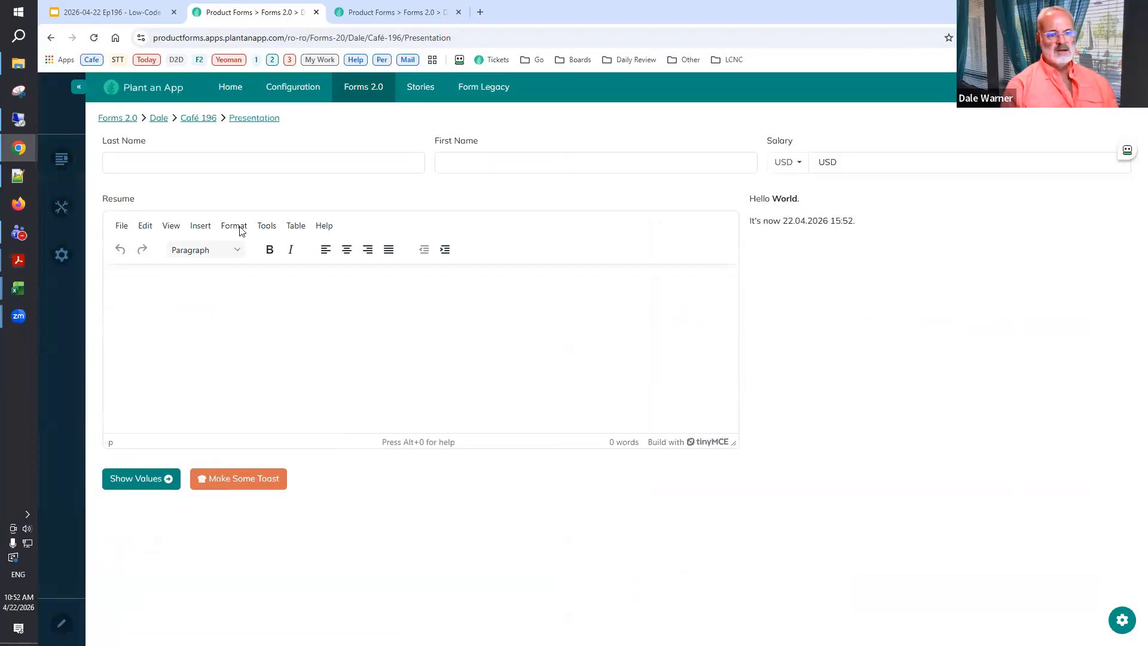
pyautogui.click(255, 165)
pyautogui.write('Dale')
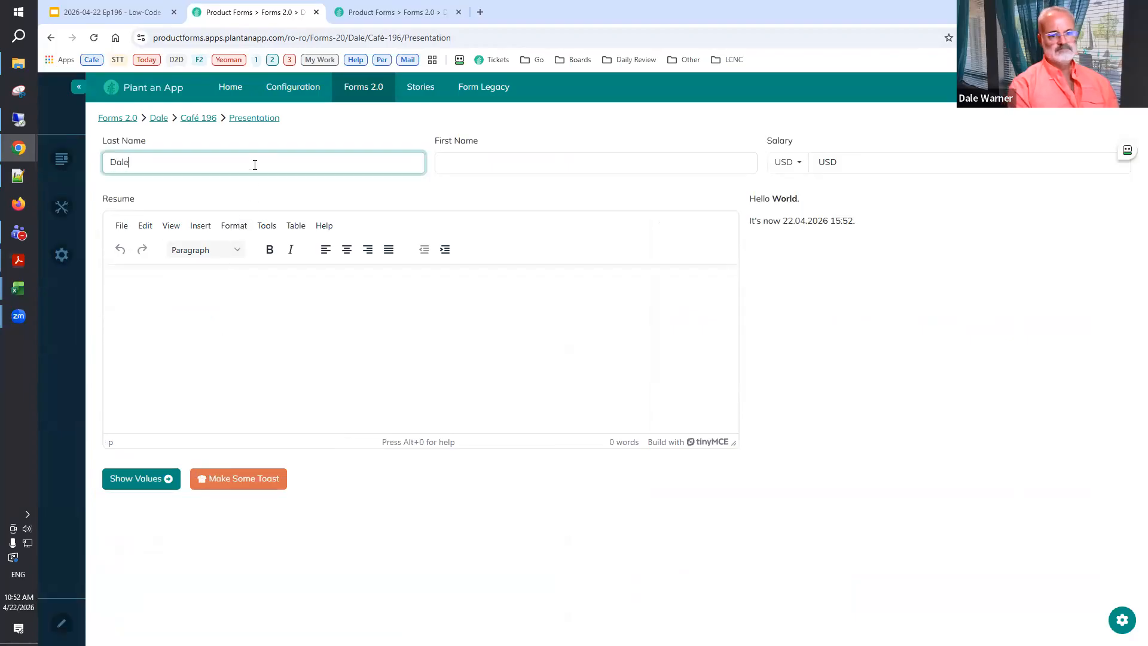
pyautogui.press('Tab')
pyautogui.write('Warner')
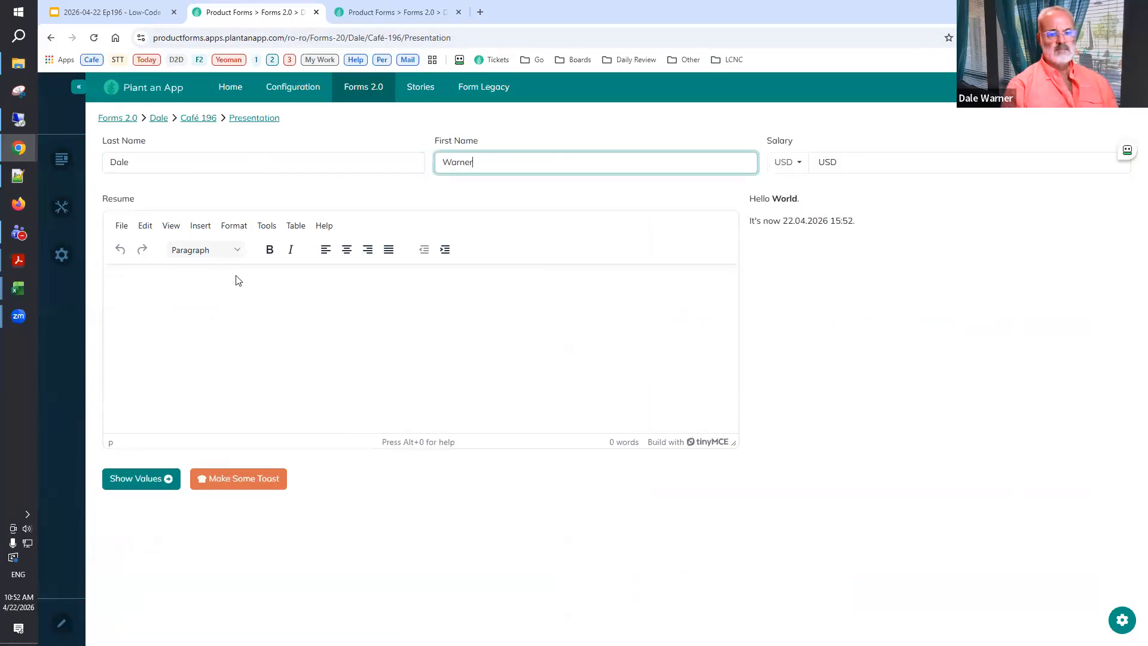
pyautogui.click(236, 482)
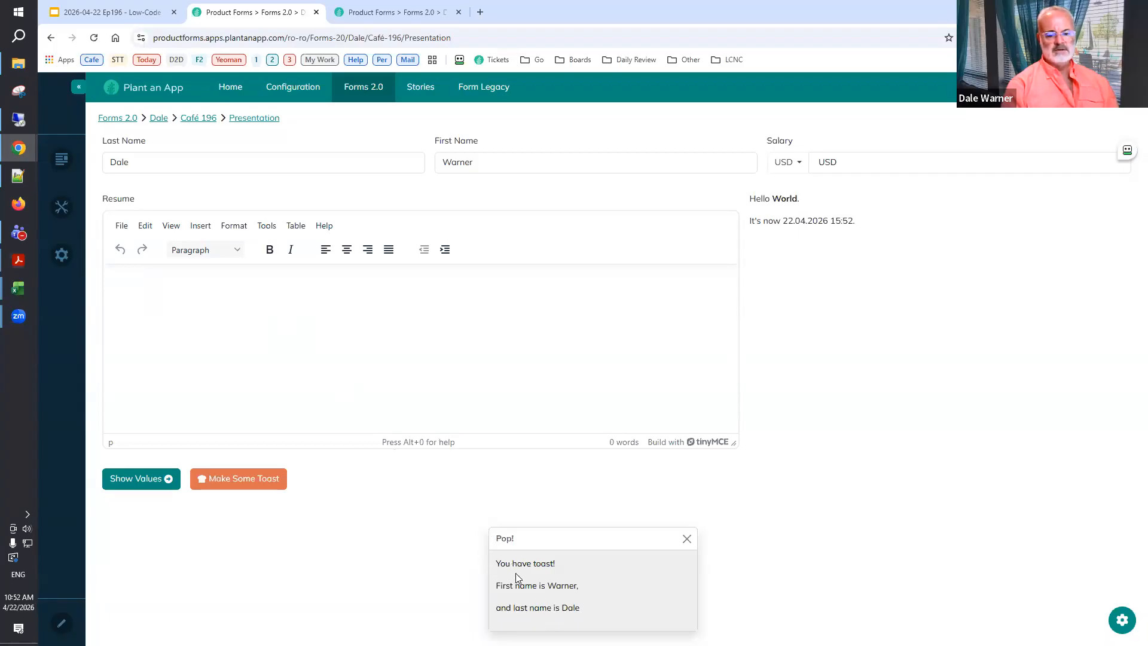
pyautogui.click(383, 12)
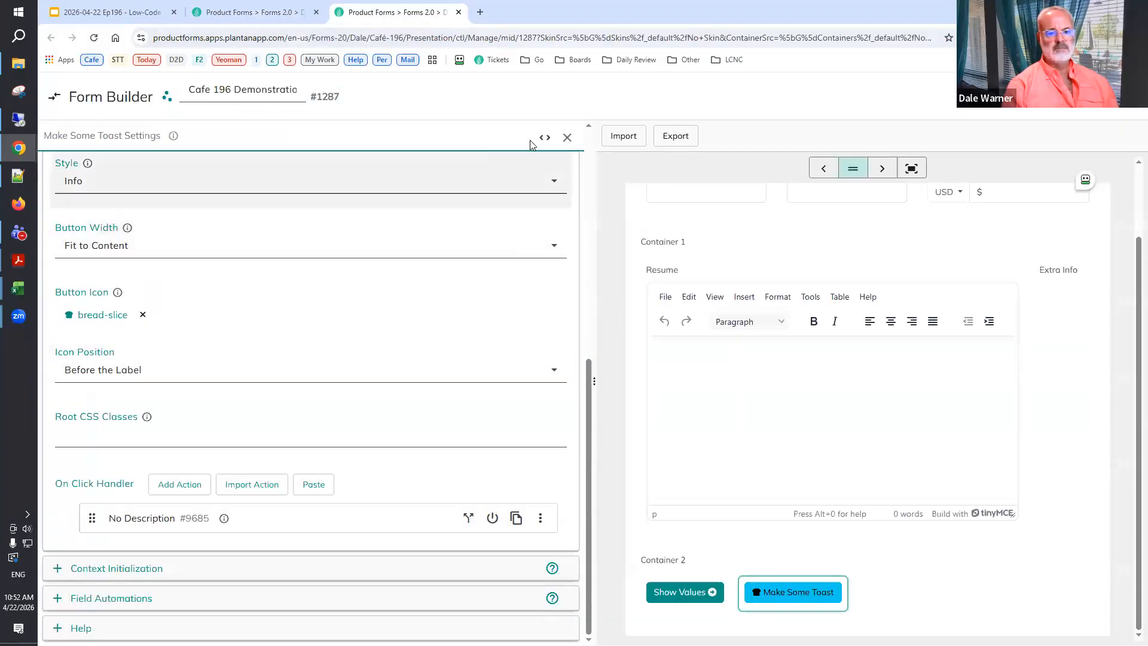
# Close the button settings and move First Name in front of Last Name.
pyautogui.click(567, 137)
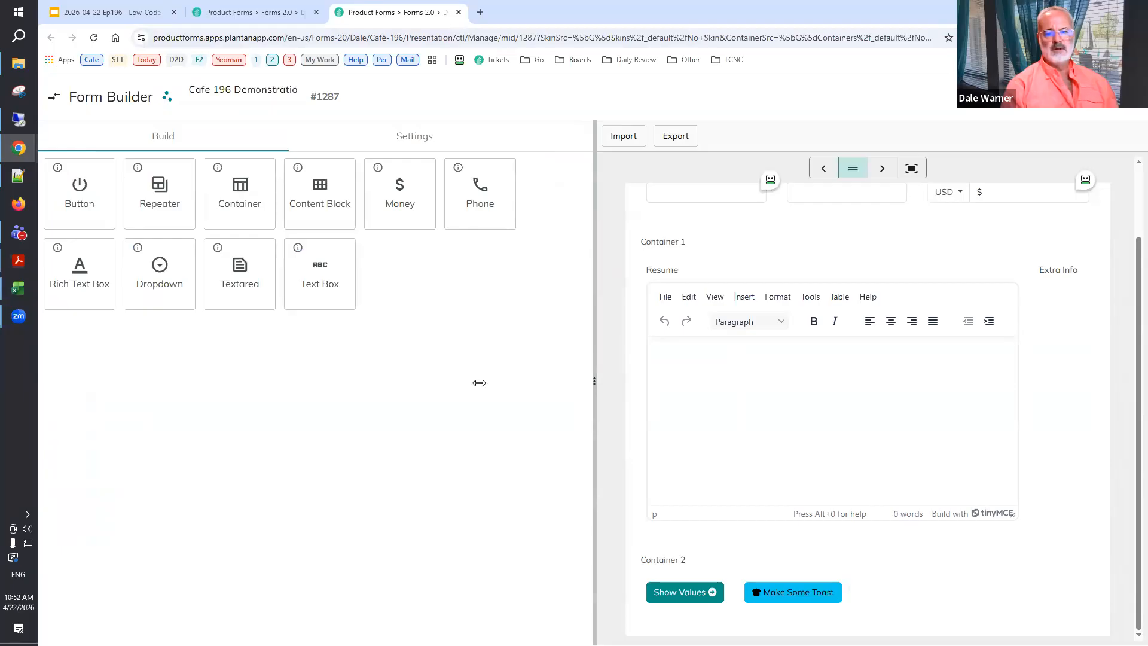
pyautogui.moveTo(479, 383); pyautogui.dragTo(284, 382)
pyautogui.scroll(2, 646, 275)
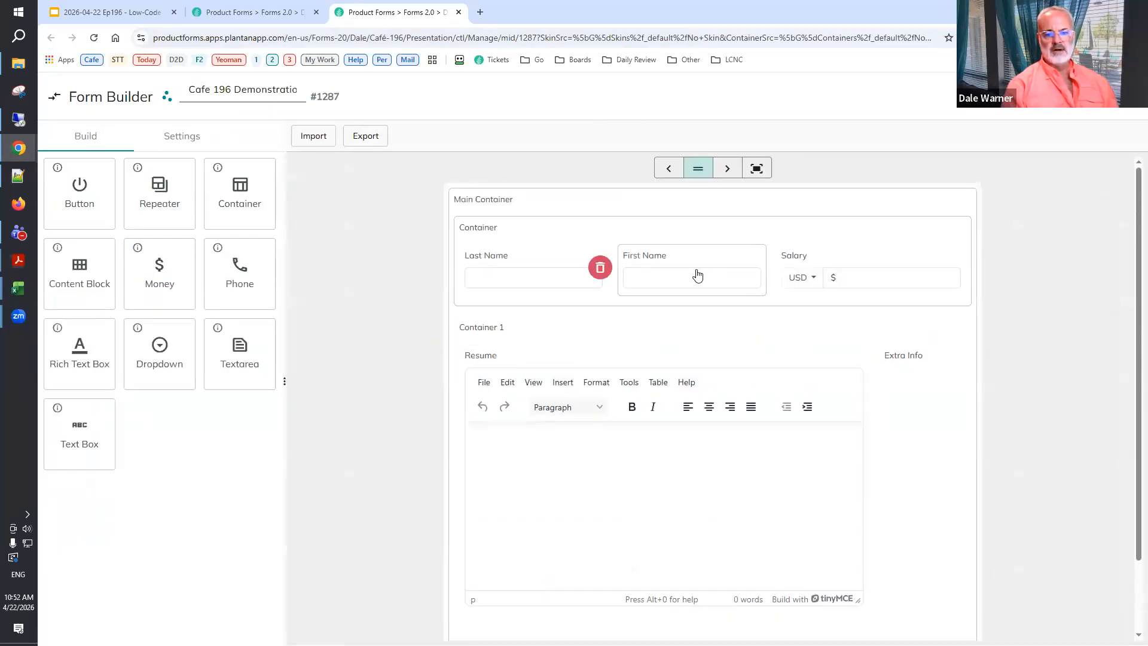
pyautogui.click(650, 256)
pyautogui.moveTo(650, 256); pyautogui.dragTo(511, 264)
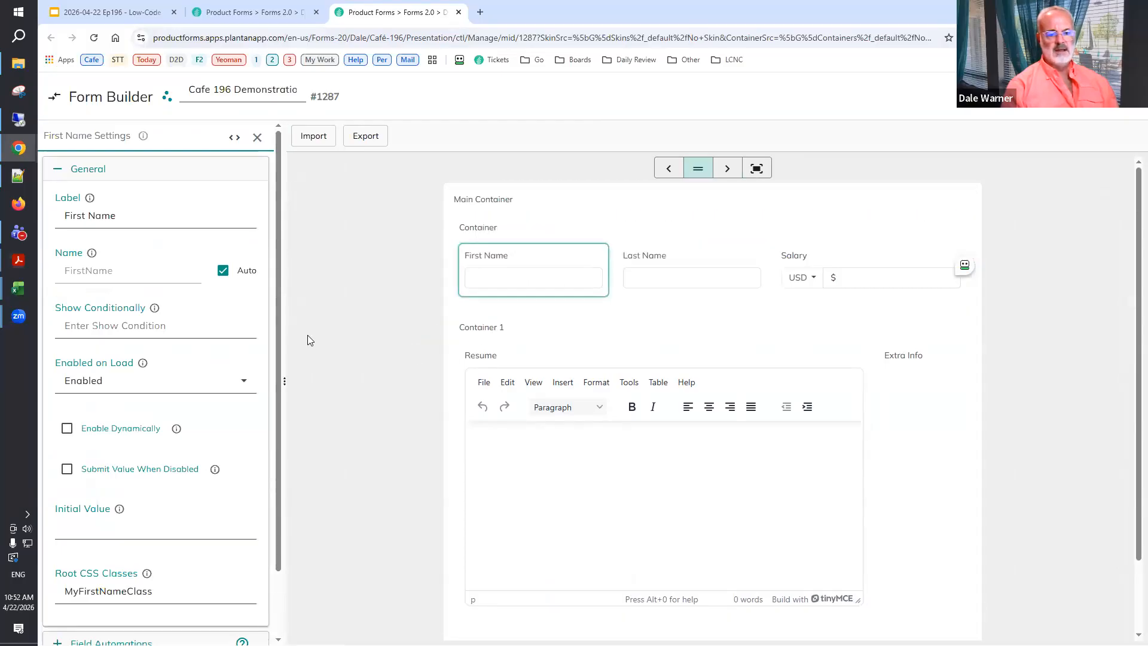
pyautogui.click(399, 372)
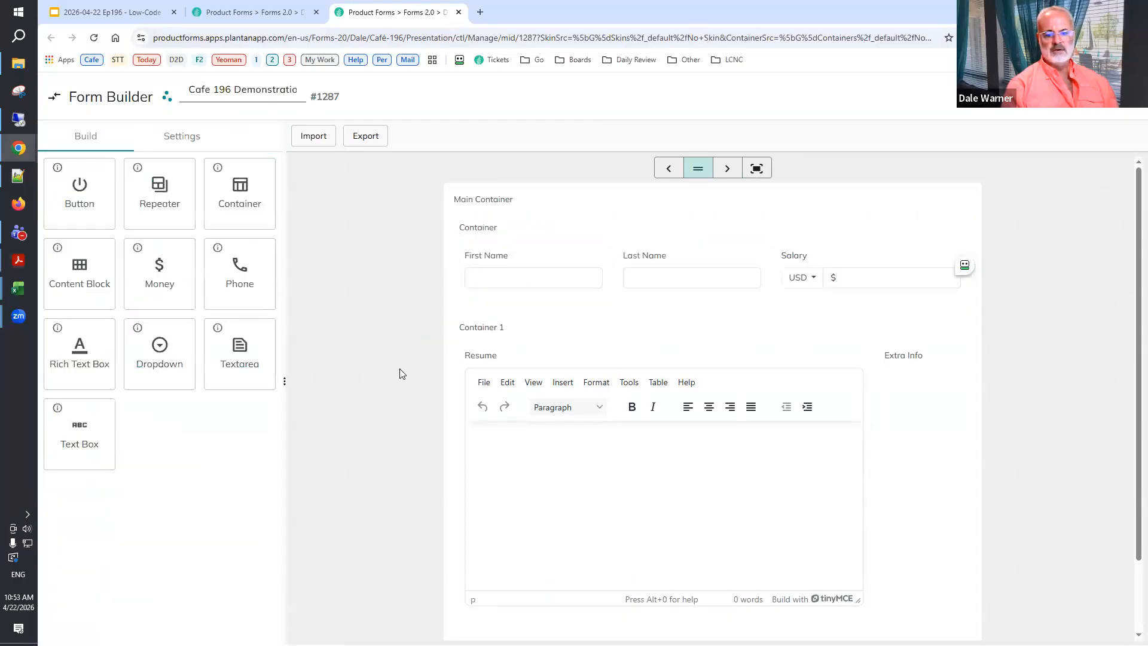
pyautogui.scroll(-2, 399, 373)
# Set the Make Some Toast action's hide-after time to 60 seconds and save the form.
pyautogui.click(585, 592)
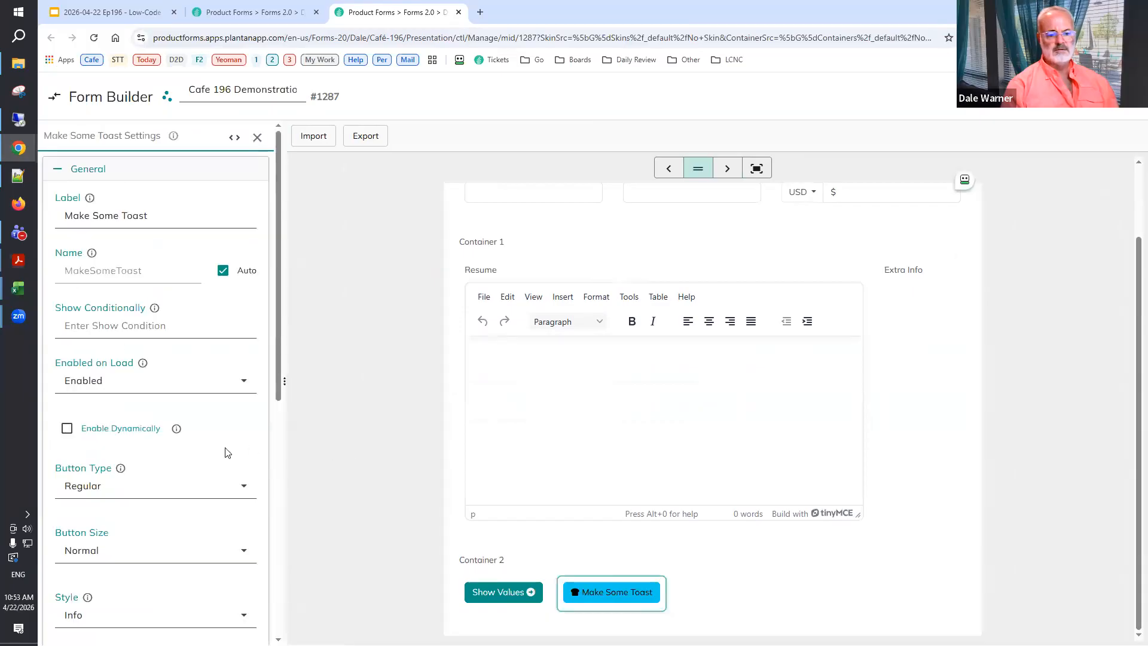
pyautogui.scroll(-8, 227, 453)
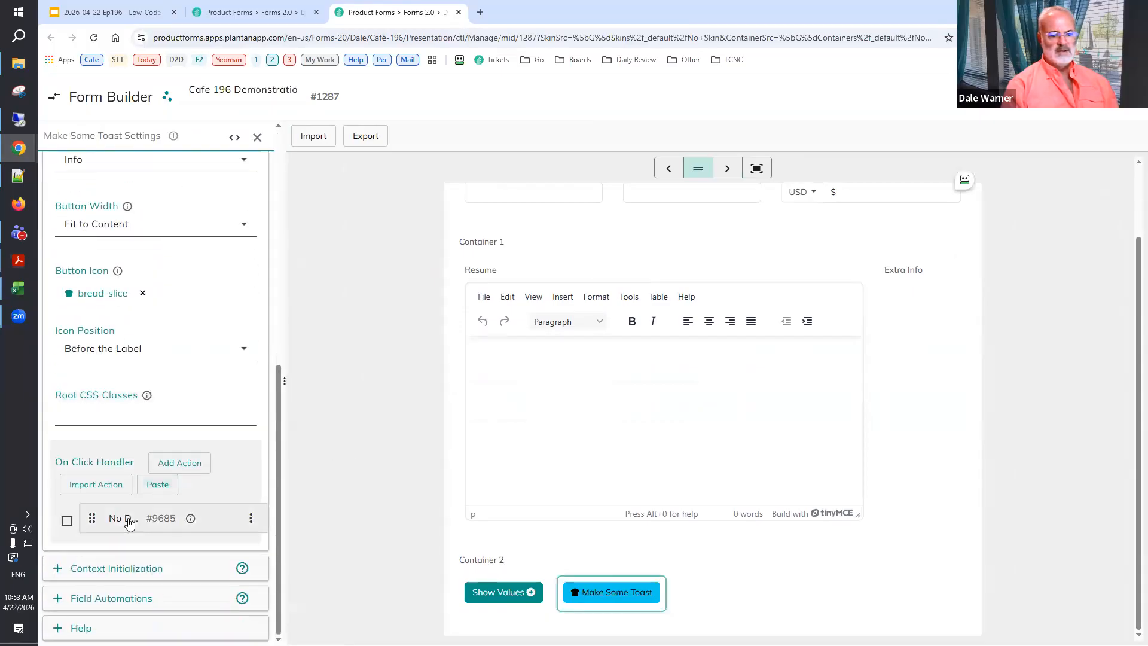
pyautogui.click(129, 523)
pyautogui.scroll(-5, 141, 481)
pyautogui.scroll(-3, 143, 477)
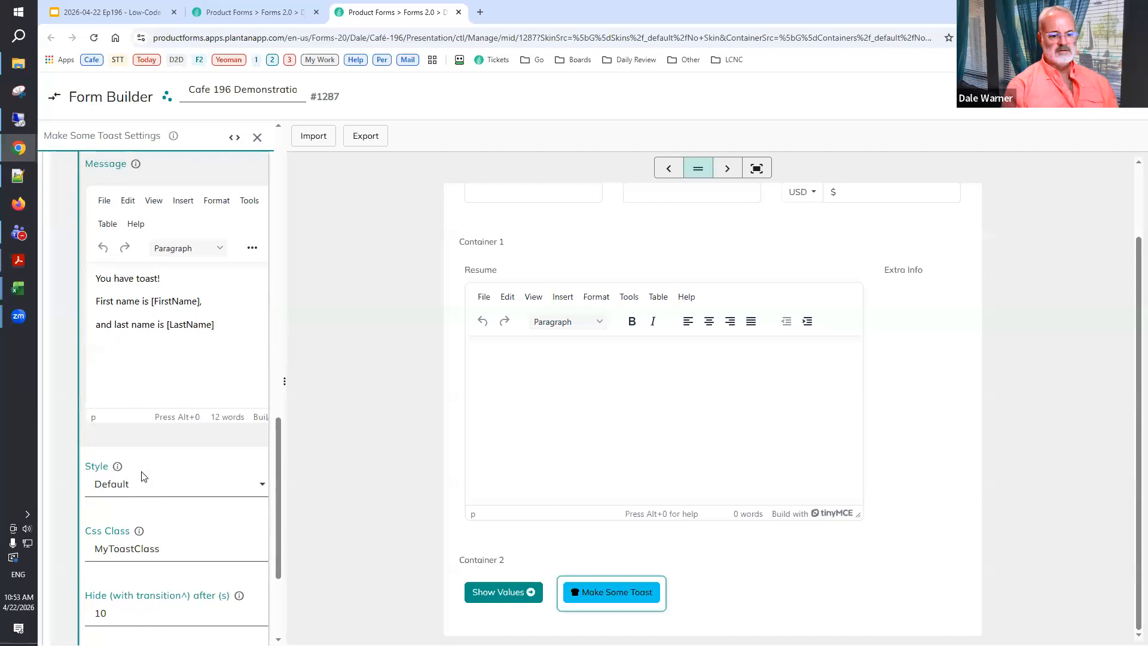
pyautogui.scroll(-1, 124, 550)
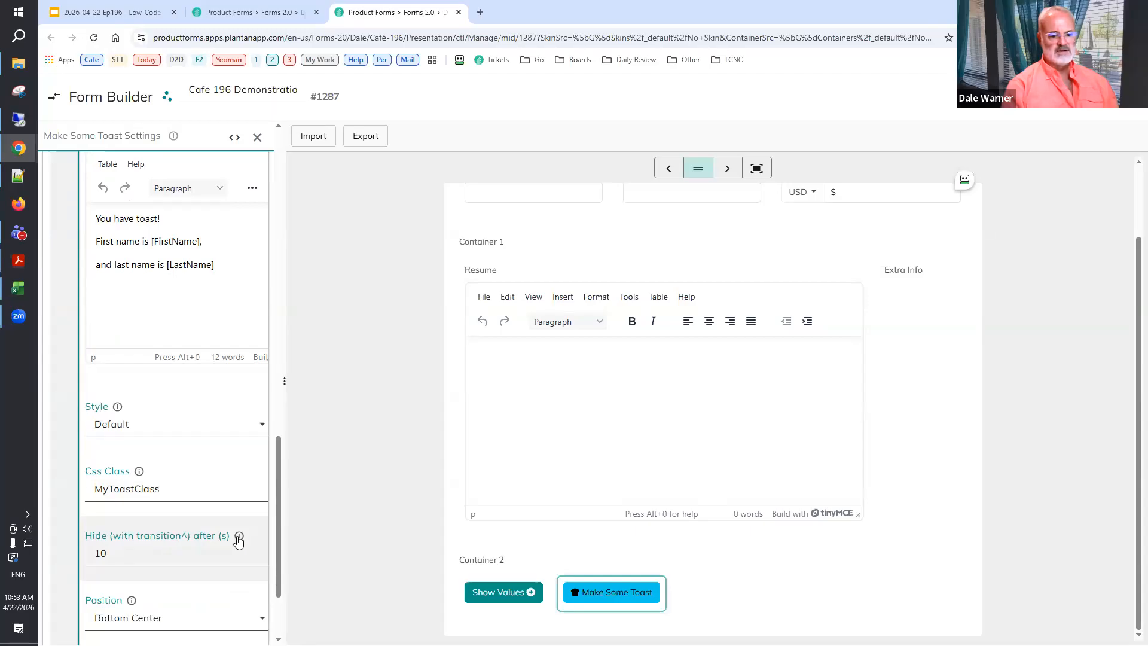
pyautogui.moveTo(240, 538)
pyautogui.click(172, 556)
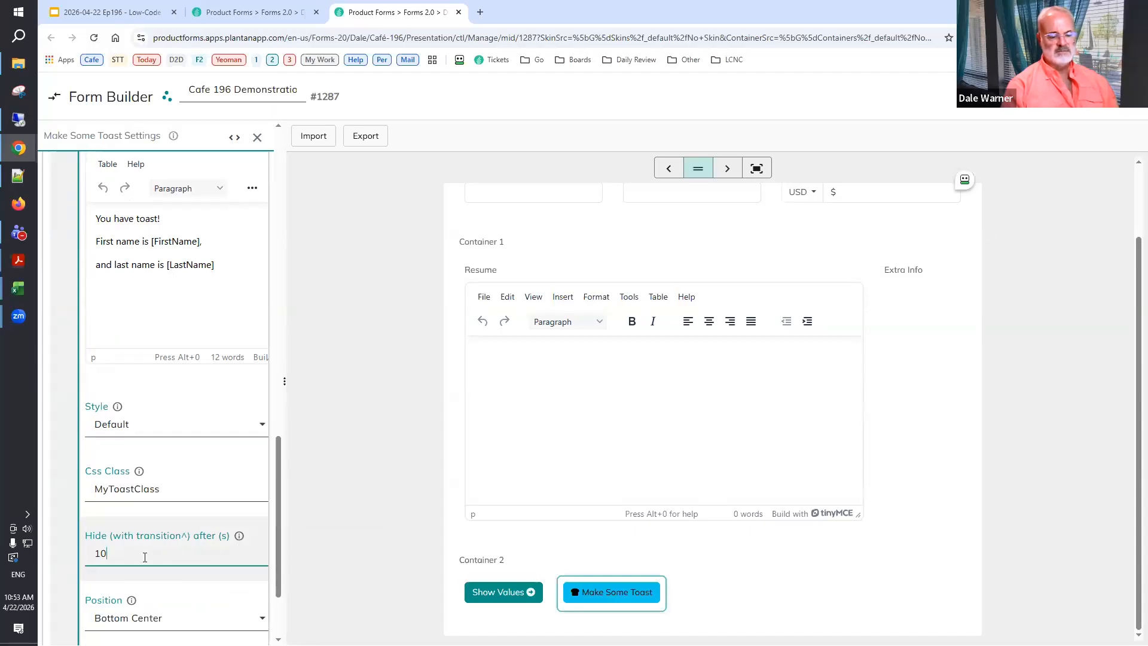
pyautogui.press('Left')
pyautogui.press('BackSpace')
pyautogui.write('6')
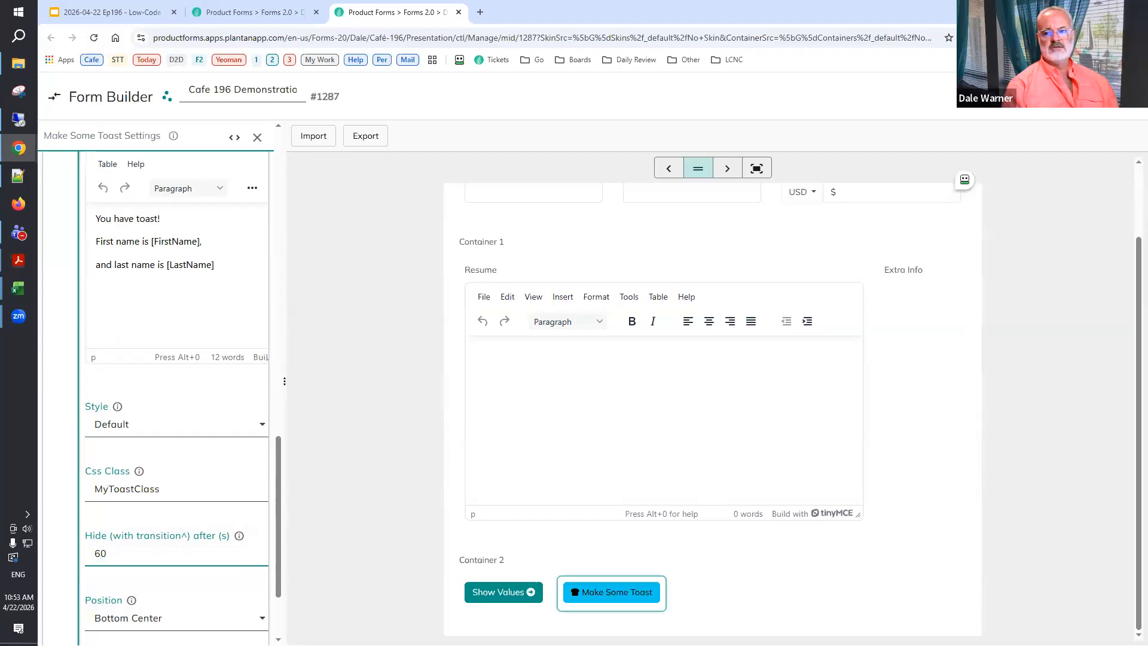
pyautogui.hotkey('ctrl', 's')
pyautogui.click(276, 17)
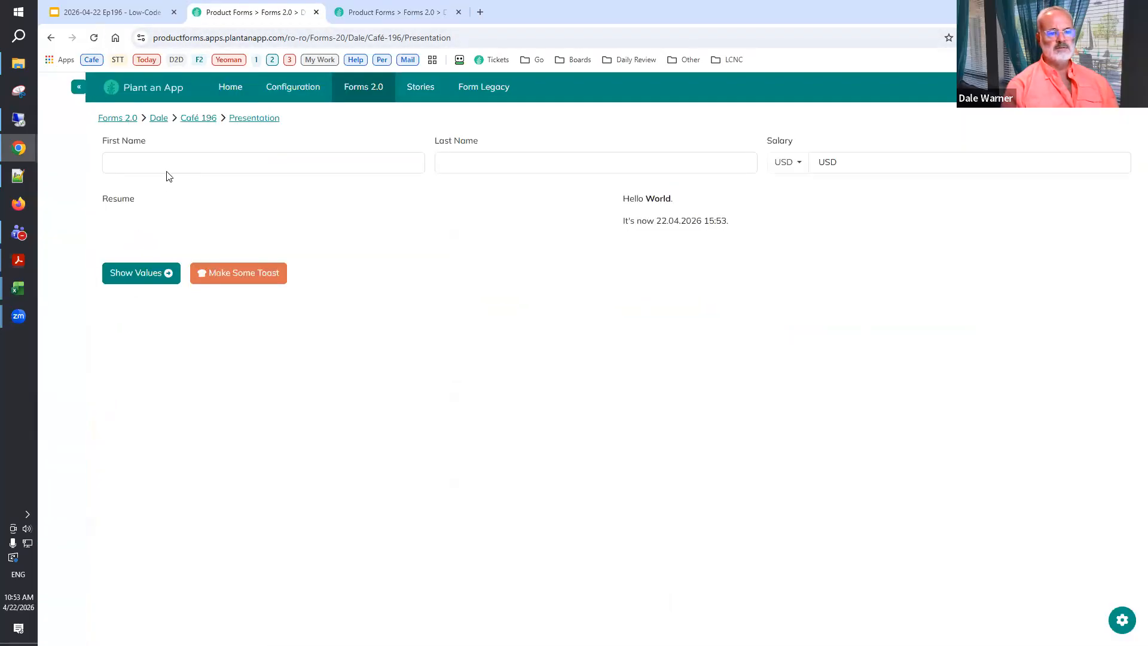
# Enter a first and last name, pop up the toast, and inspect it in developer tools.
pyautogui.click(170, 167)
pyautogui.write('Dale')
pyautogui.press('Tab')
pyautogui.write('Warner')
pyautogui.click(227, 481)
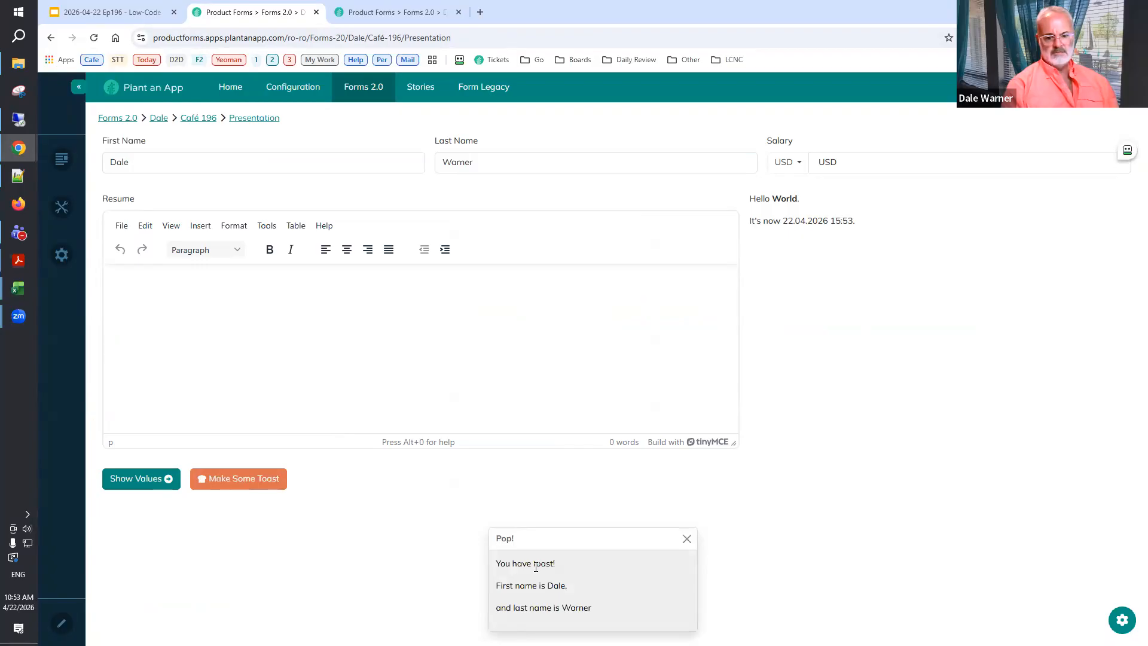
pyautogui.rightClick(591, 564)
pyautogui.click(616, 544)
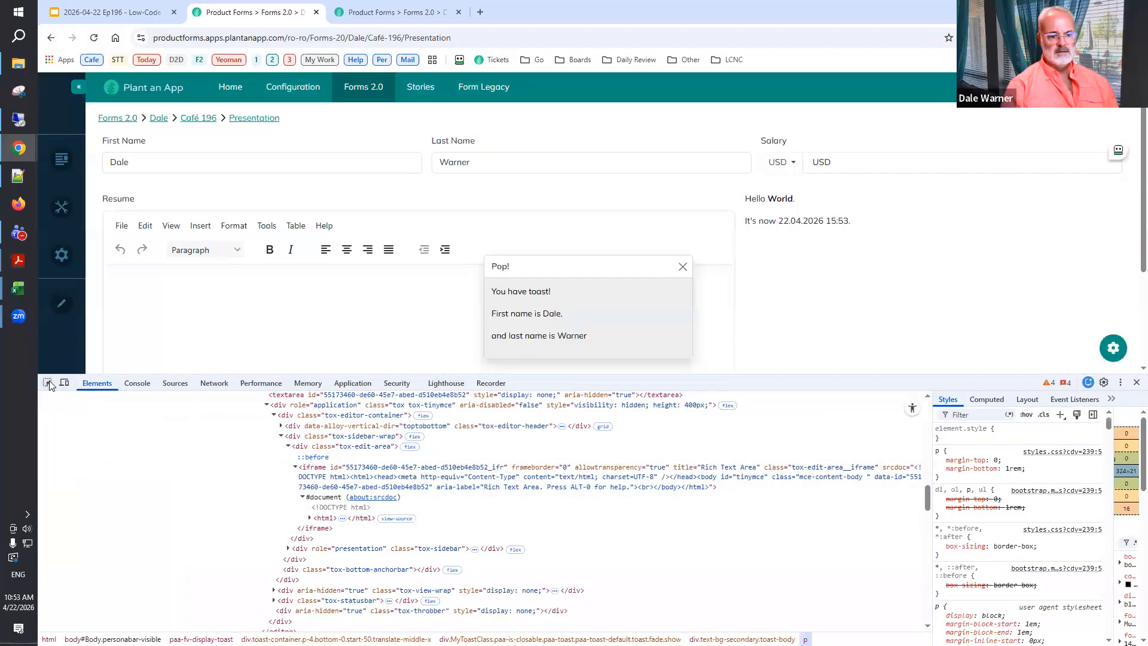
# Use the element picker to select the toast's alert element carrying MyToastClass.
pyautogui.click(50, 383)
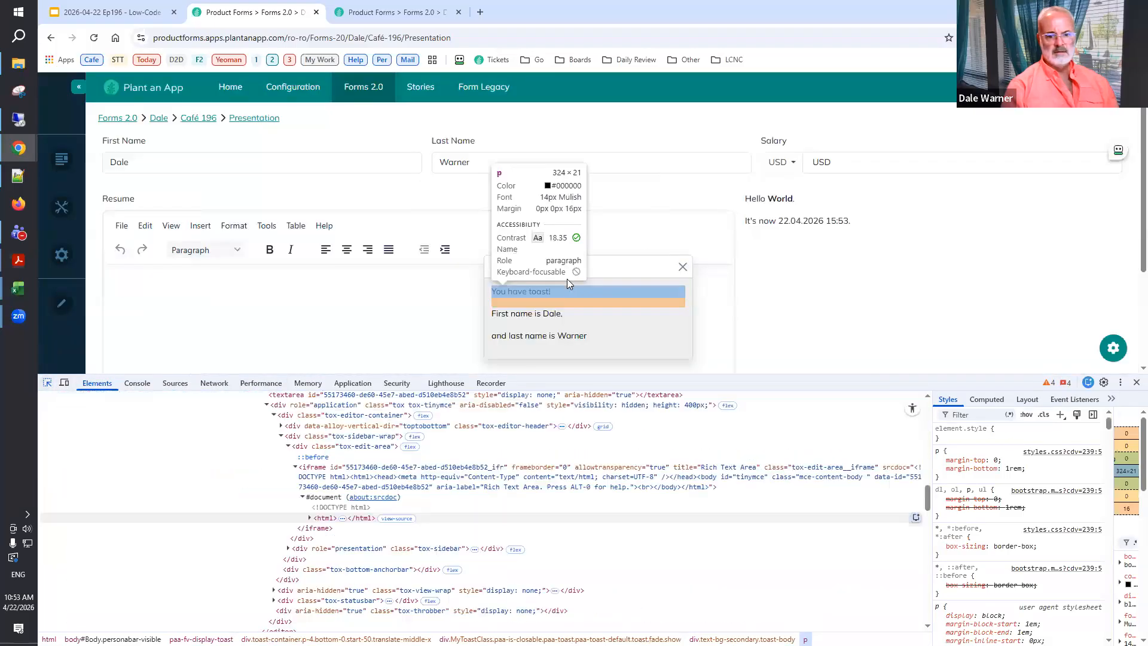
pyautogui.click(573, 270)
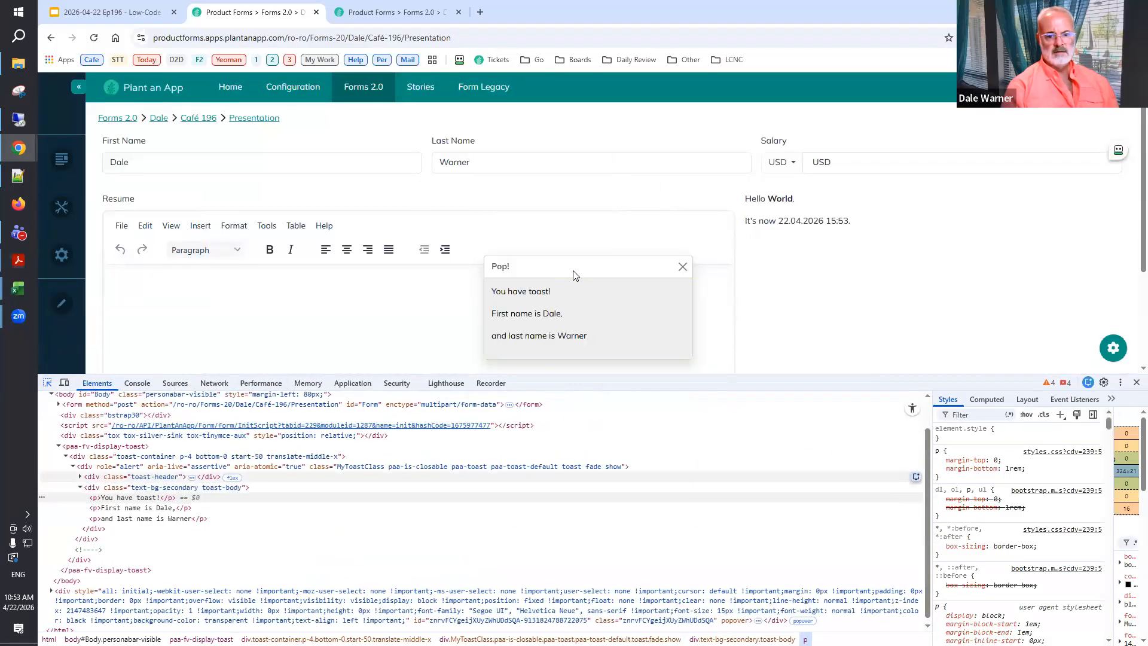
pyautogui.click(84, 469)
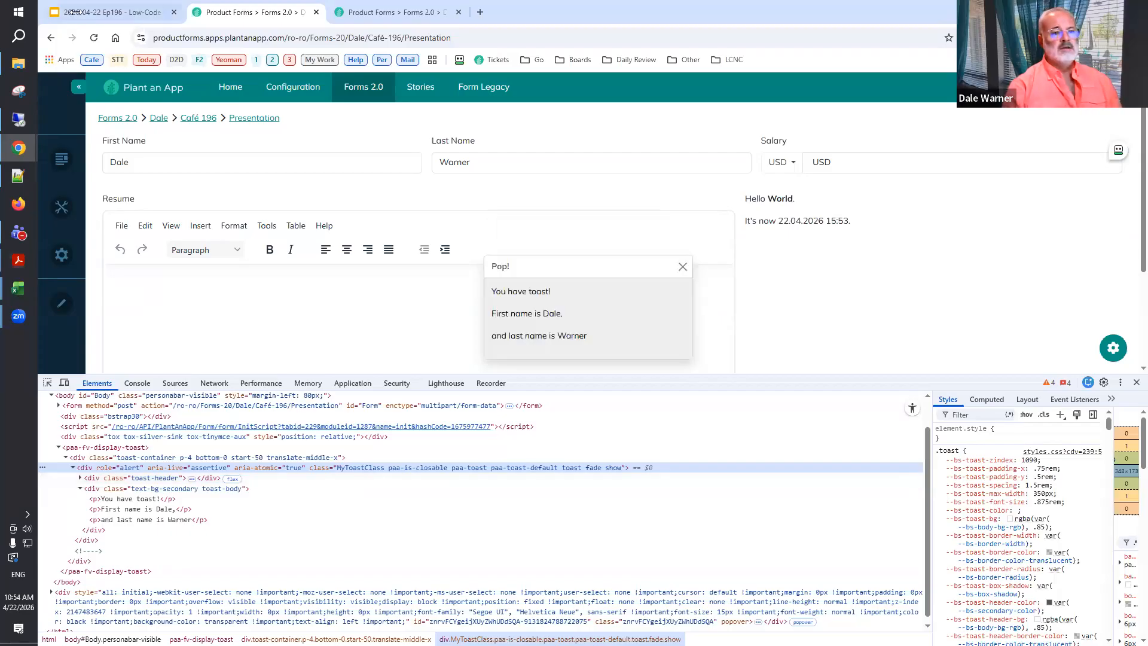
pyautogui.click(108, 12)
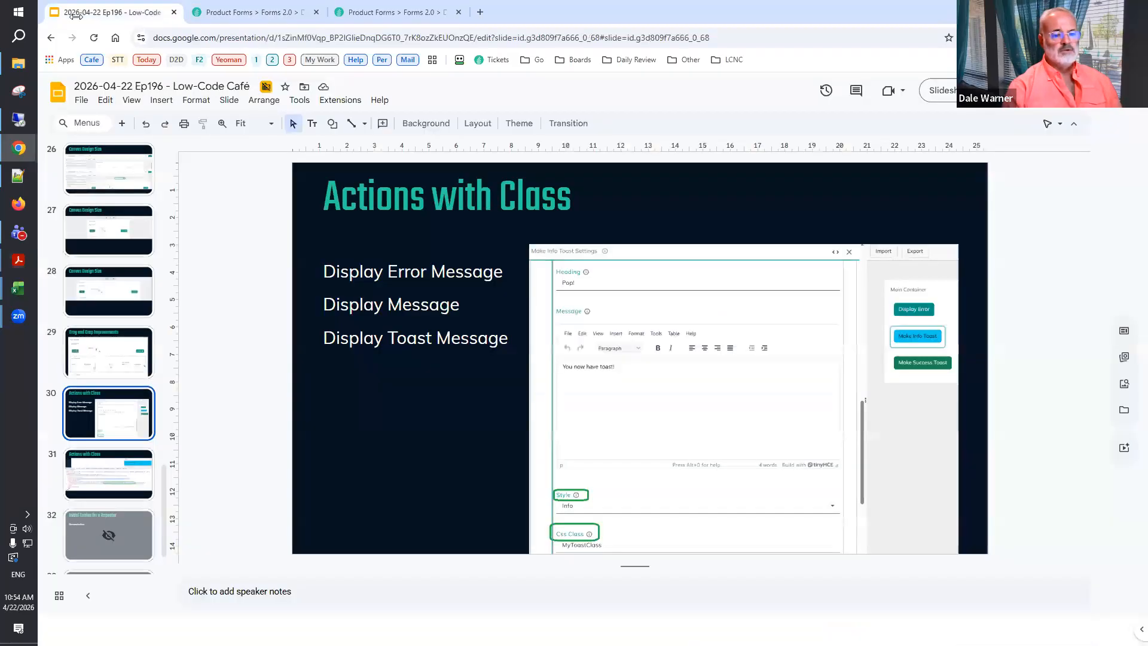
# Show slide 31 with the screenshot of the toast's class list in developer tools.
pyautogui.click(106, 478)
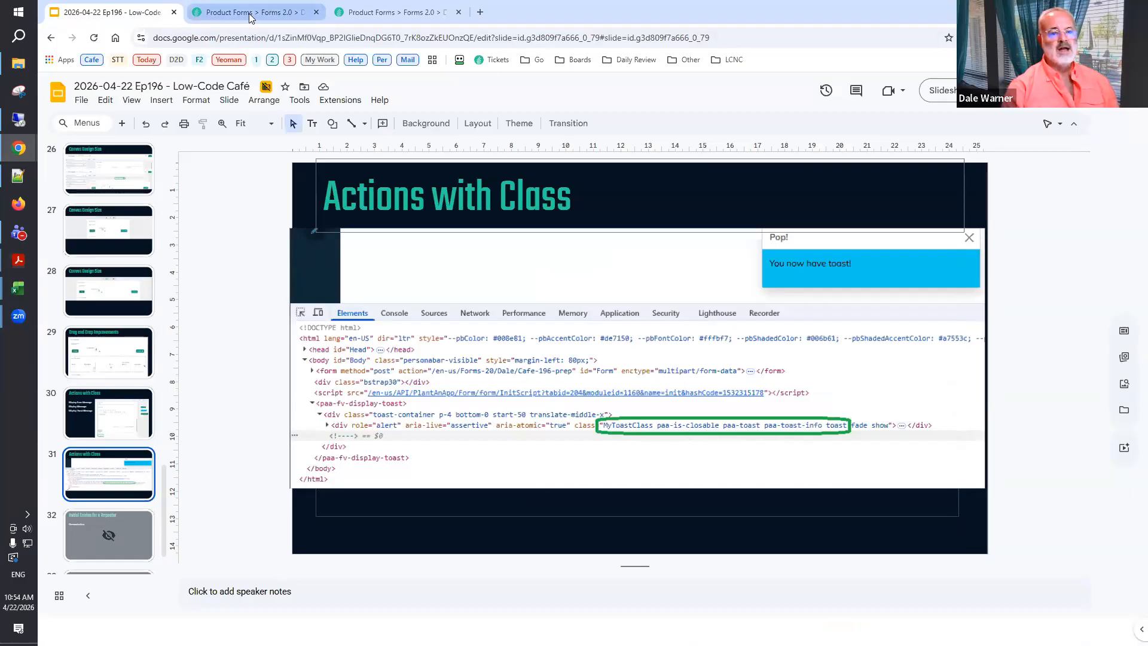
pyautogui.moveTo(249, 14)
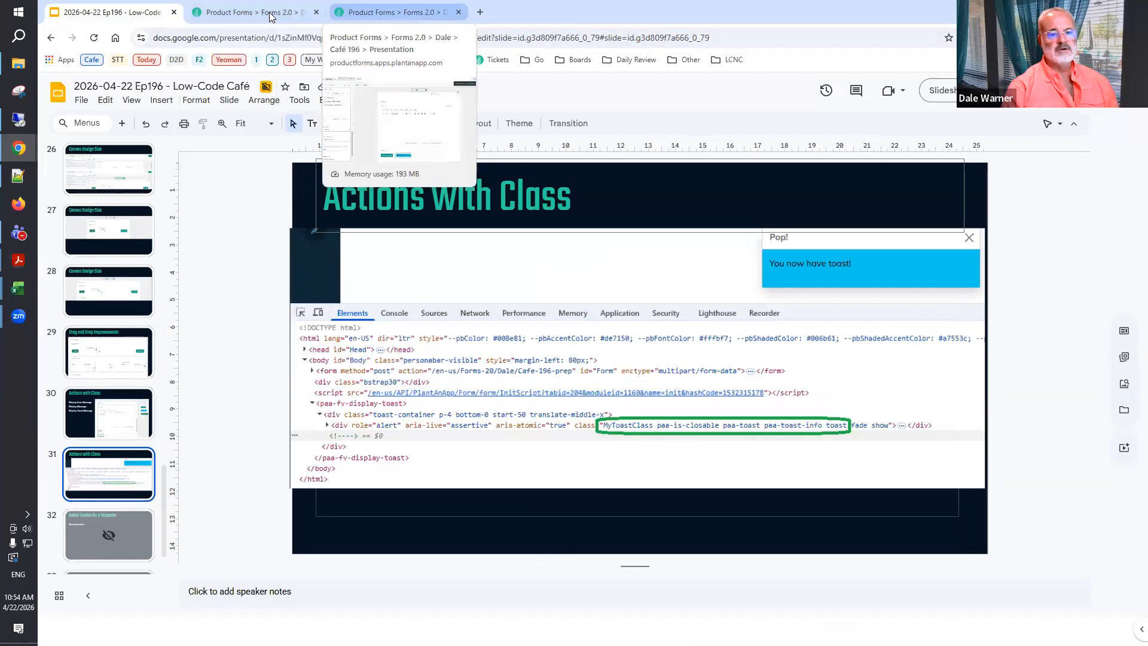
pyautogui.click(261, 15)
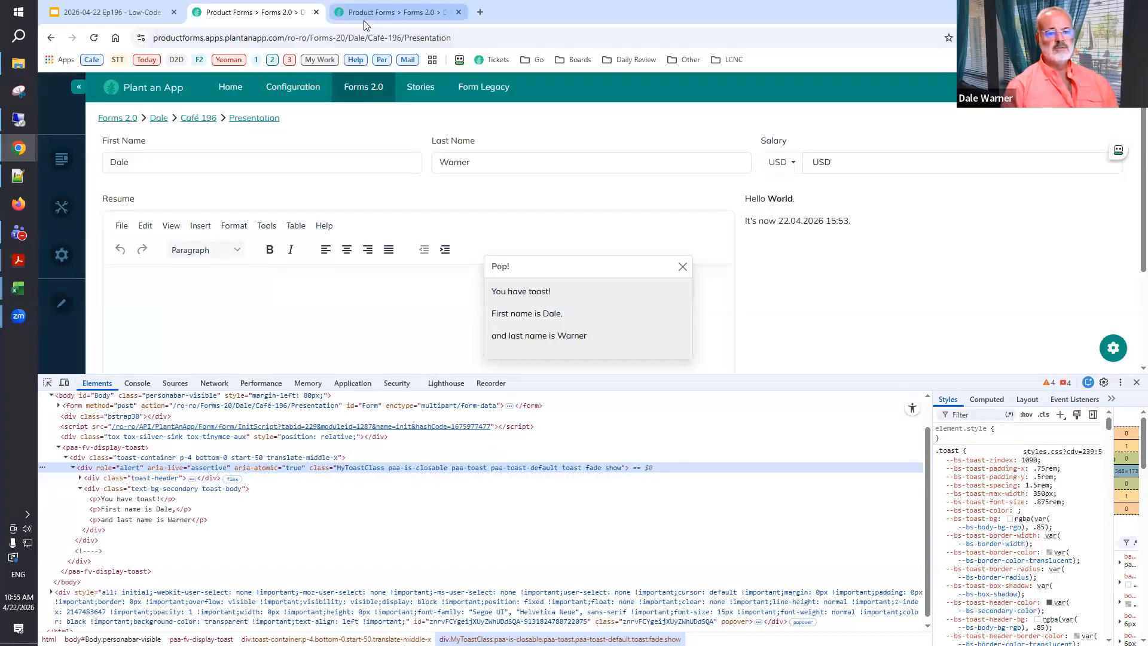
# Switch back to the Form Builder showing Make Some Toast's toast settings.
pyautogui.click(364, 18)
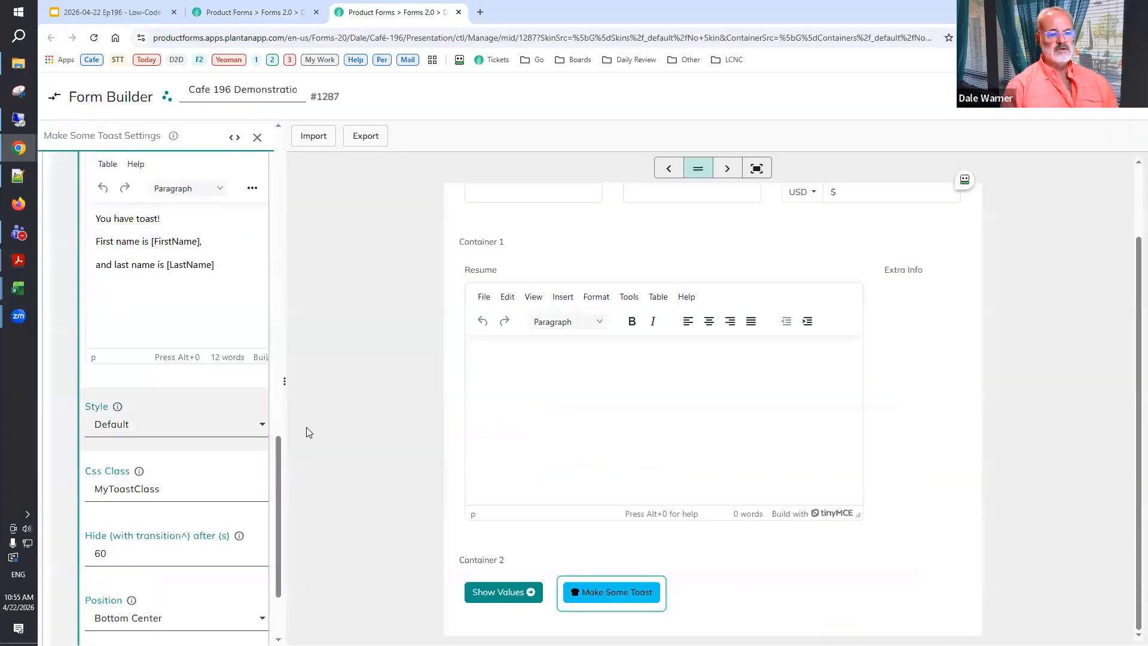
# Set the Make Some Toast button's toast action style to Success and save the form.
pyautogui.click(554, 422)
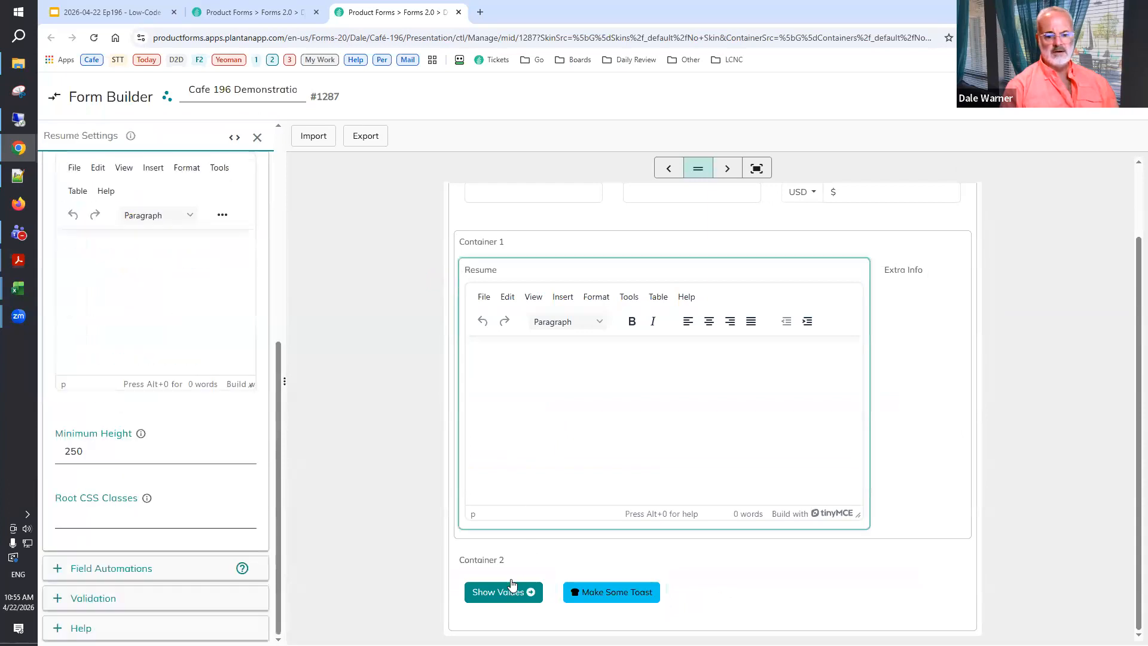
pyautogui.click(611, 599)
pyautogui.click(115, 518)
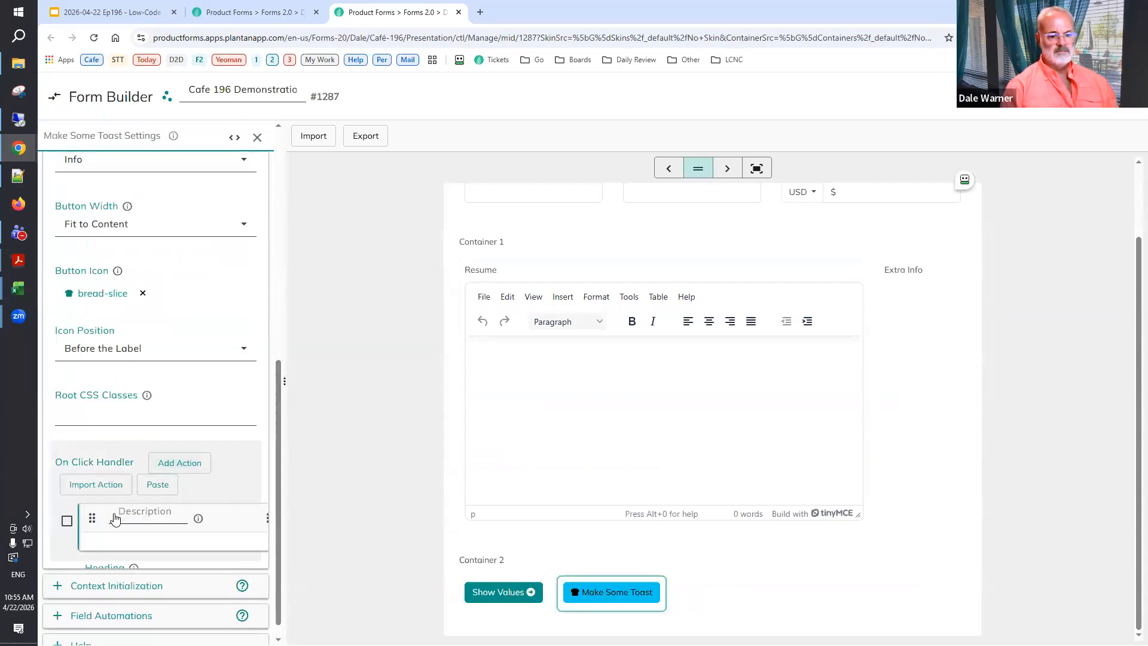
pyautogui.scroll(-10, 116, 519)
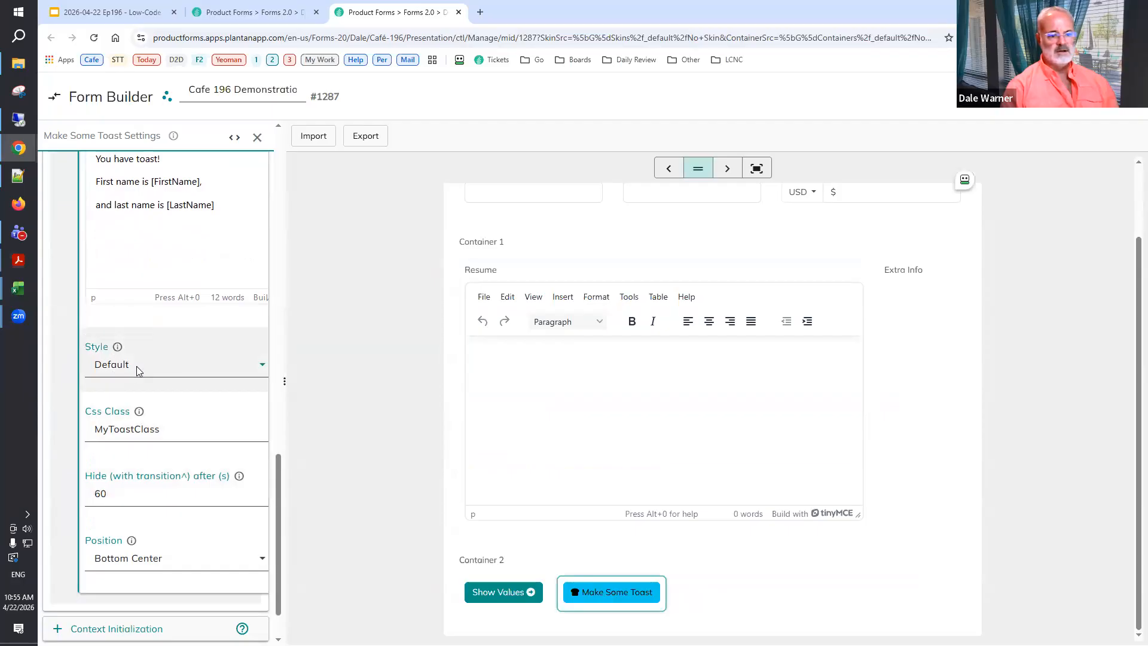
pyautogui.click(138, 371)
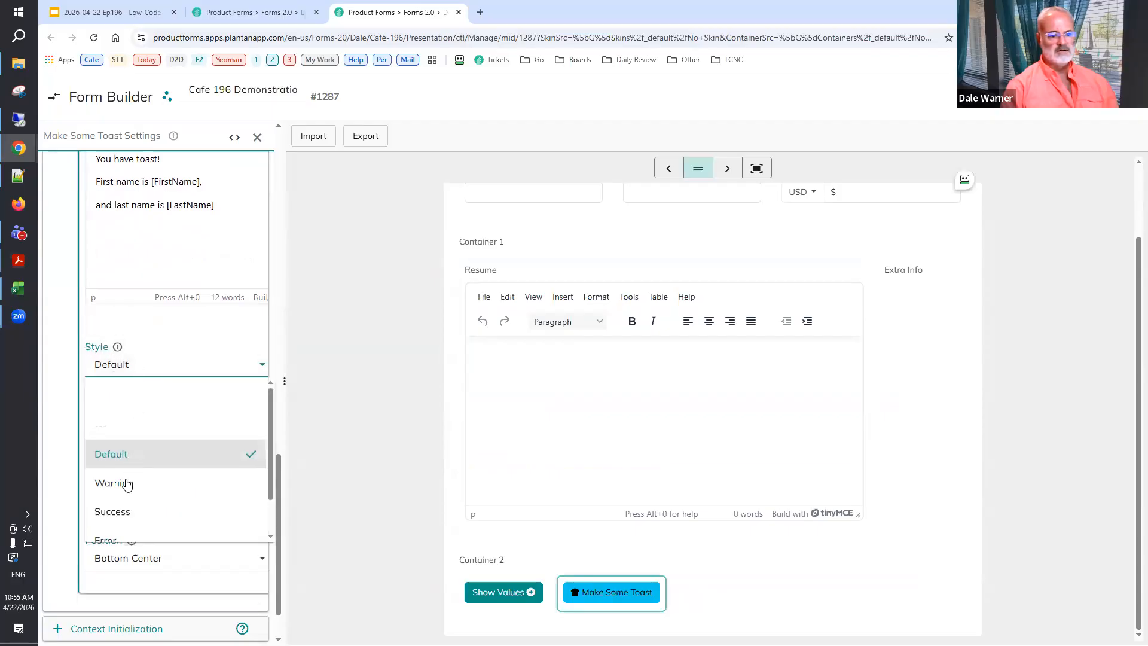
pyautogui.click(118, 513)
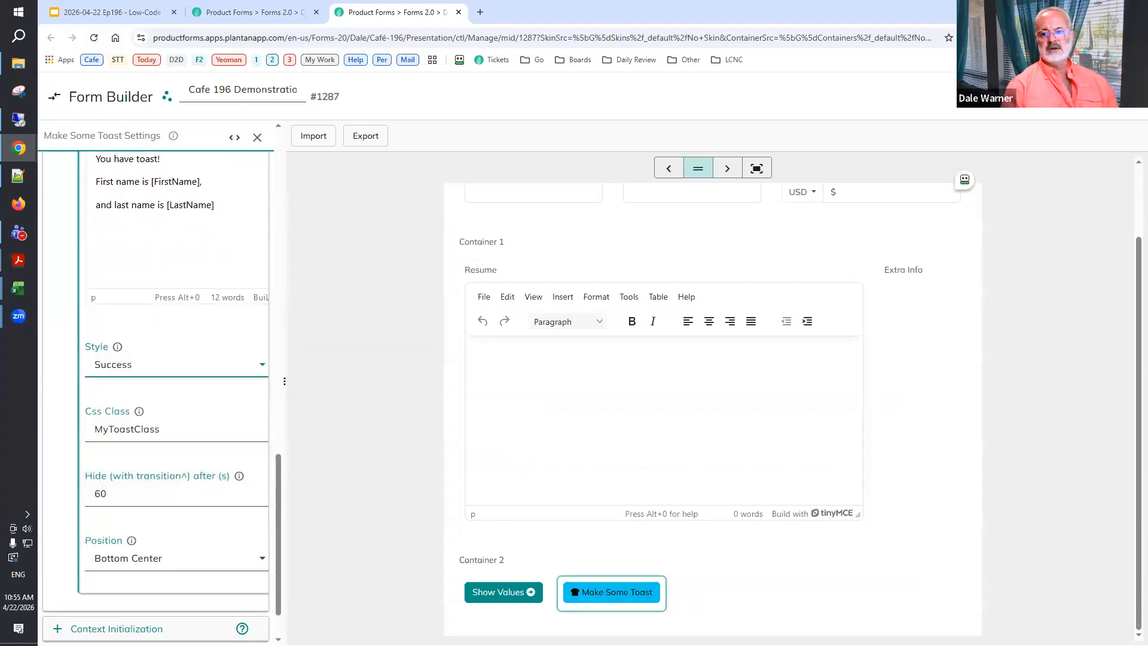
pyautogui.click(251, 14)
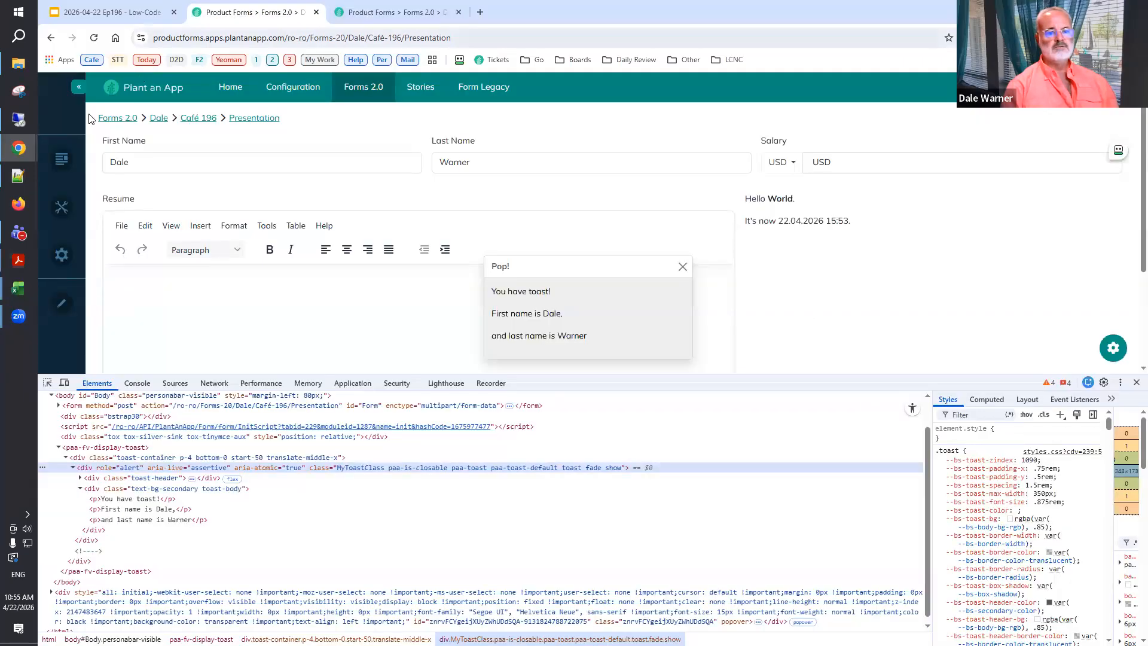
# Reload the live form, enter a first name, and pop the now-green toast.
pyautogui.press('F5')
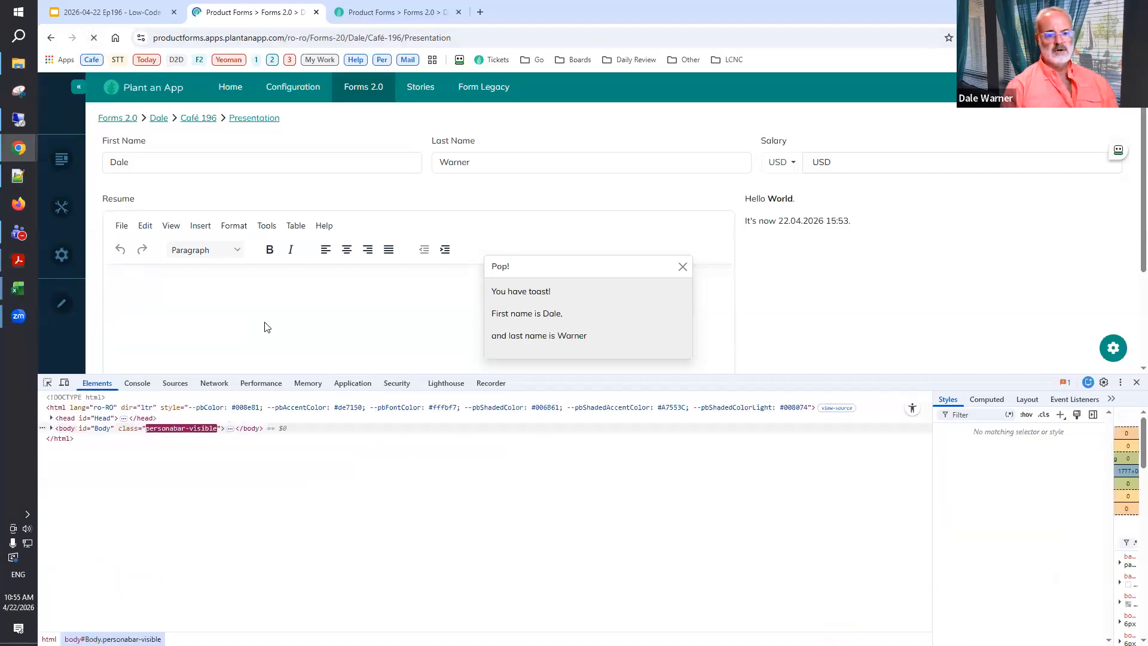
pyautogui.click(211, 161)
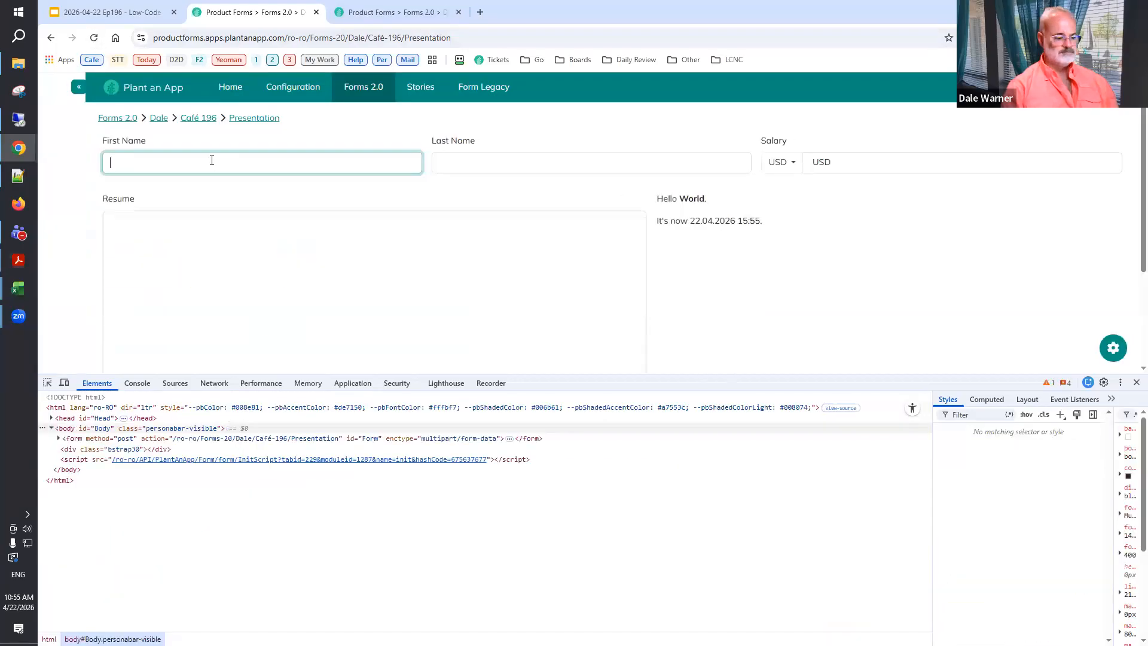
pyautogui.write('do')
pyautogui.write('le')
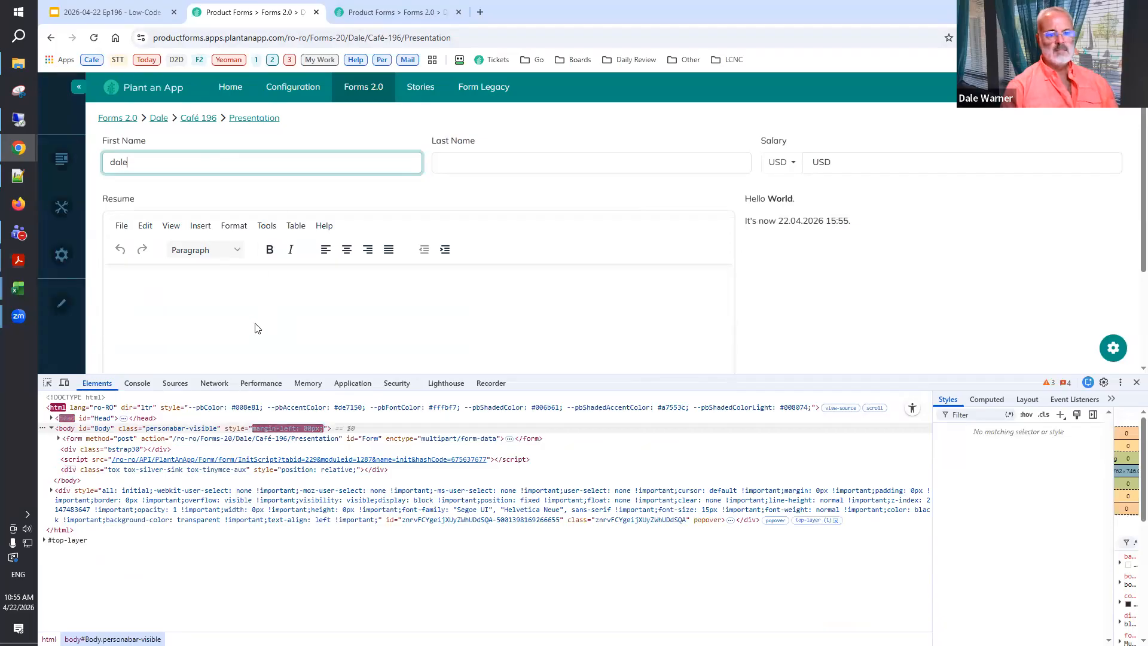
pyautogui.scroll(-3, 256, 328)
pyautogui.click(245, 335)
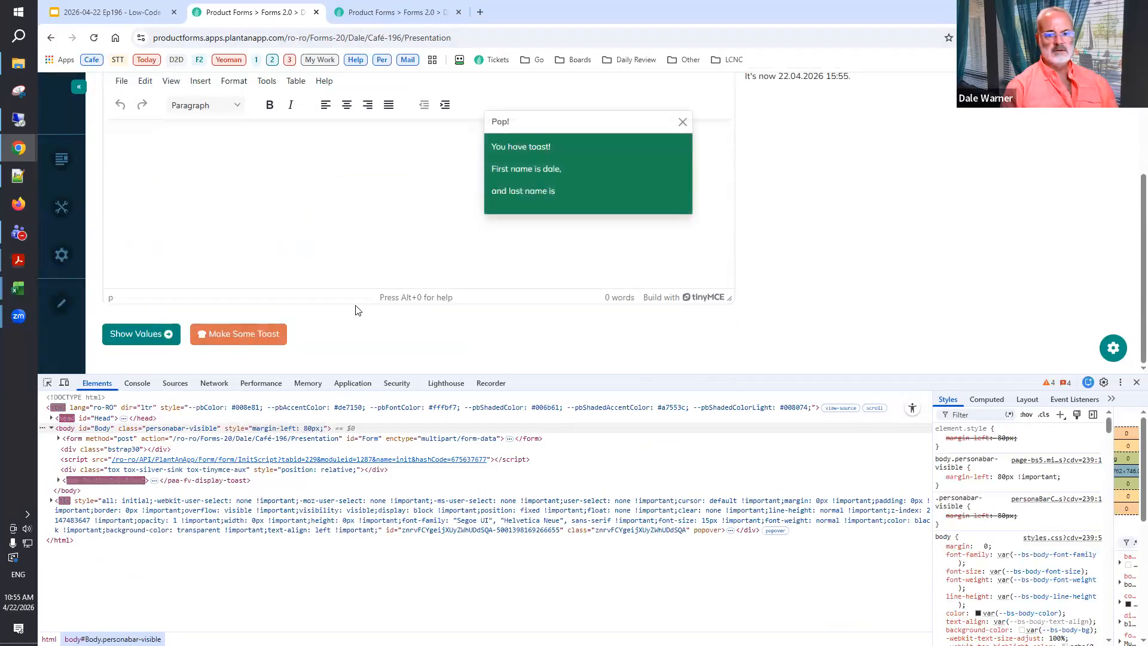
# Inspect the toast header's markup with the DevTools element picker.
pyautogui.click(47, 386)
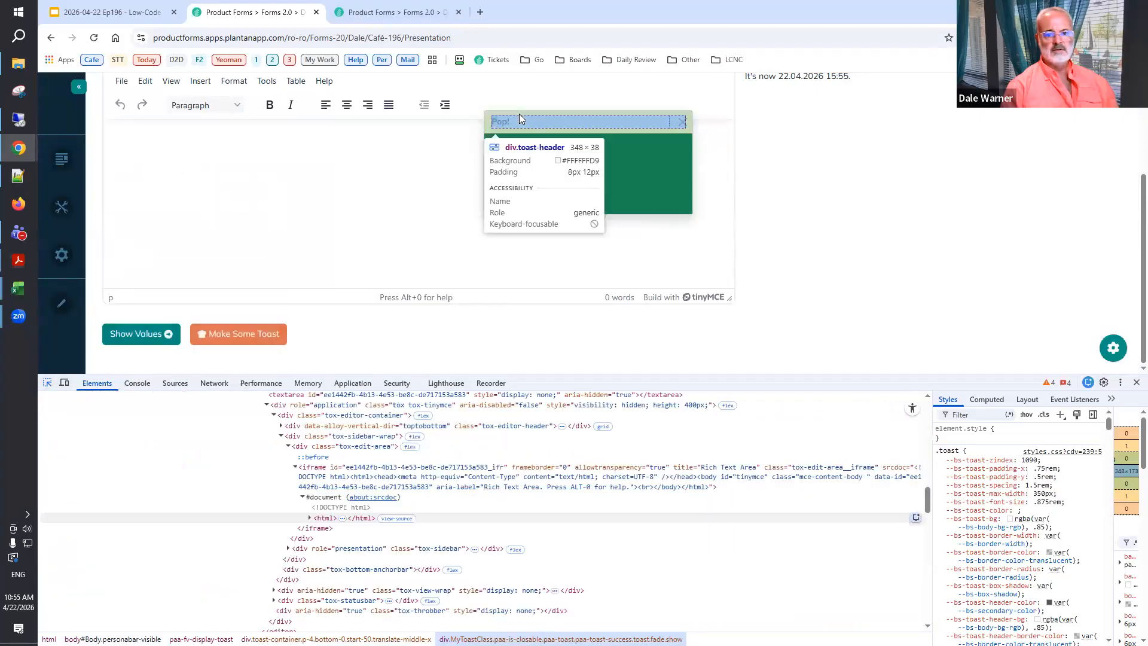
pyautogui.click(519, 113)
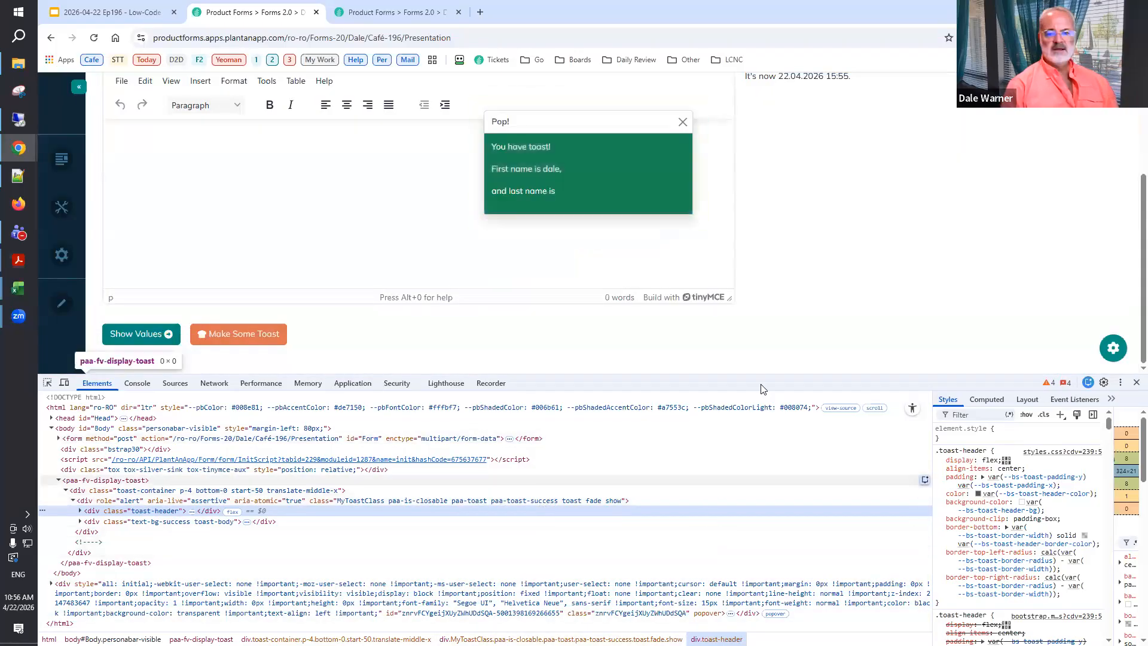
pyautogui.scroll(3, 851, 338)
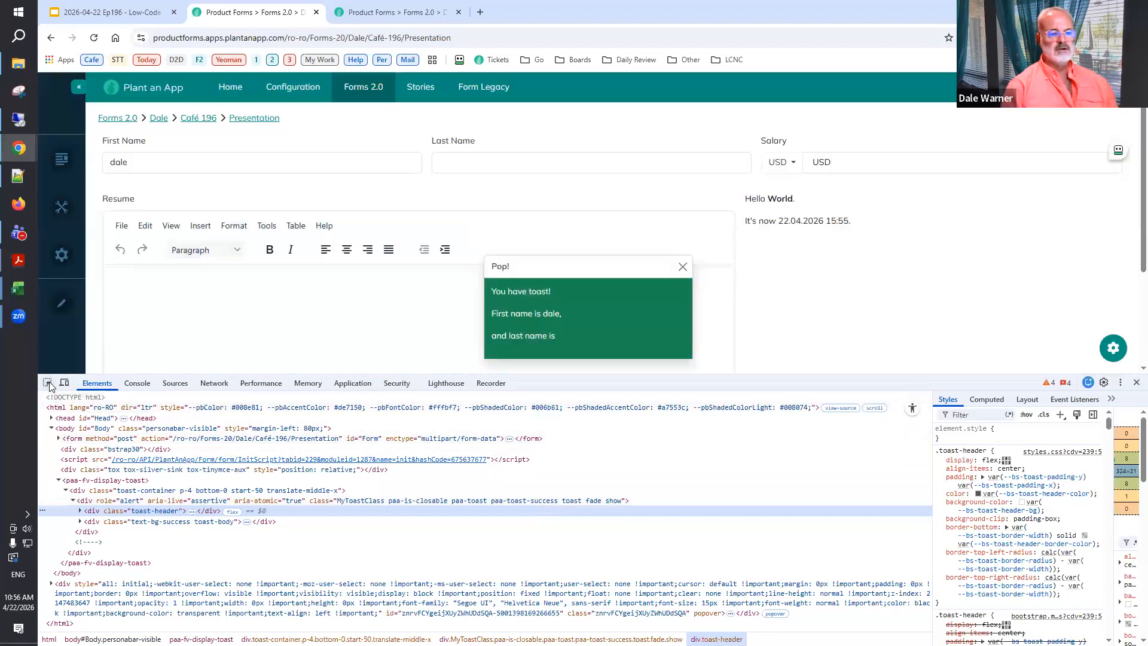
# Inspect the Last Name label and select its wrapper div showing paa-field-name-lastname, paa-is-optional and paa-is-valid.
pyautogui.click(48, 383)
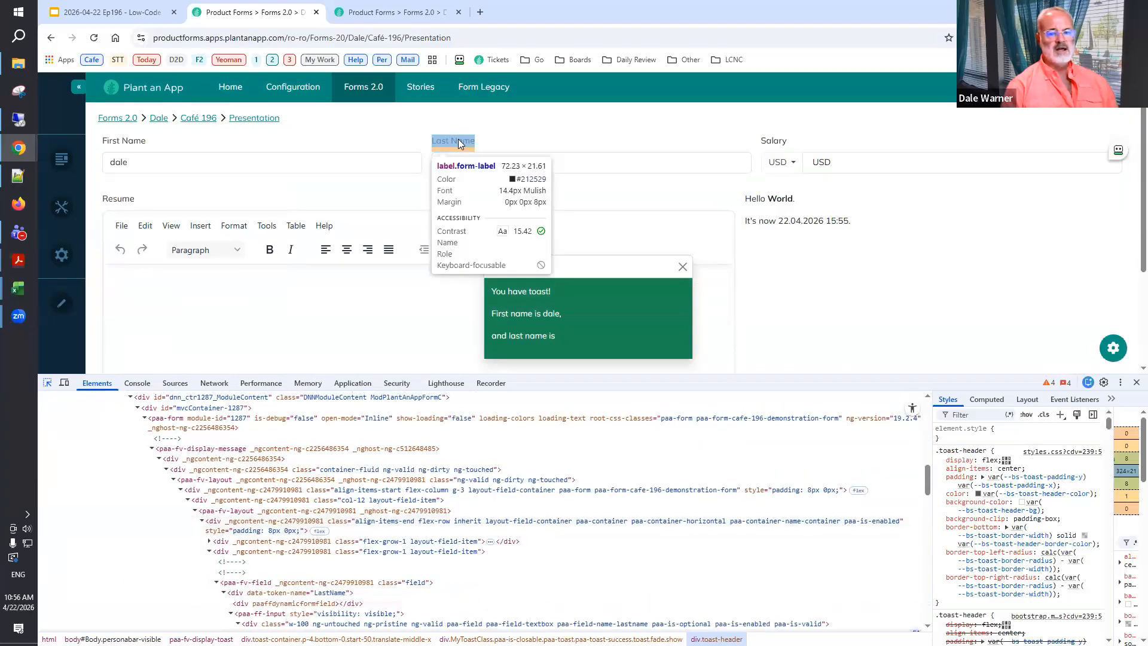
pyautogui.click(458, 141)
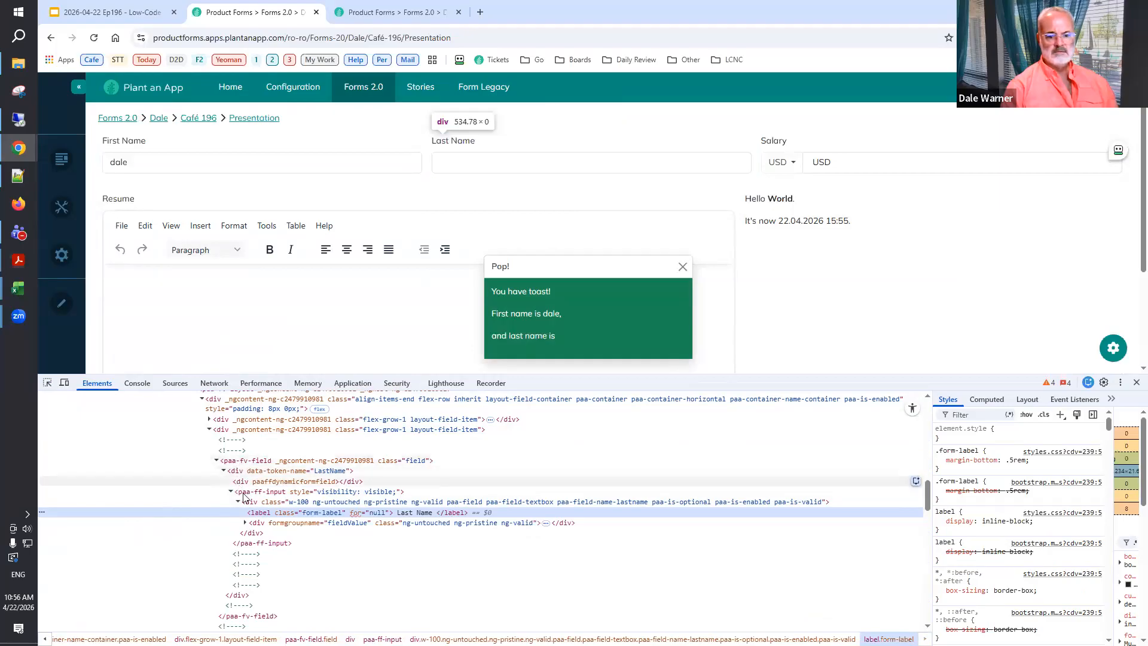
pyautogui.click(368, 509)
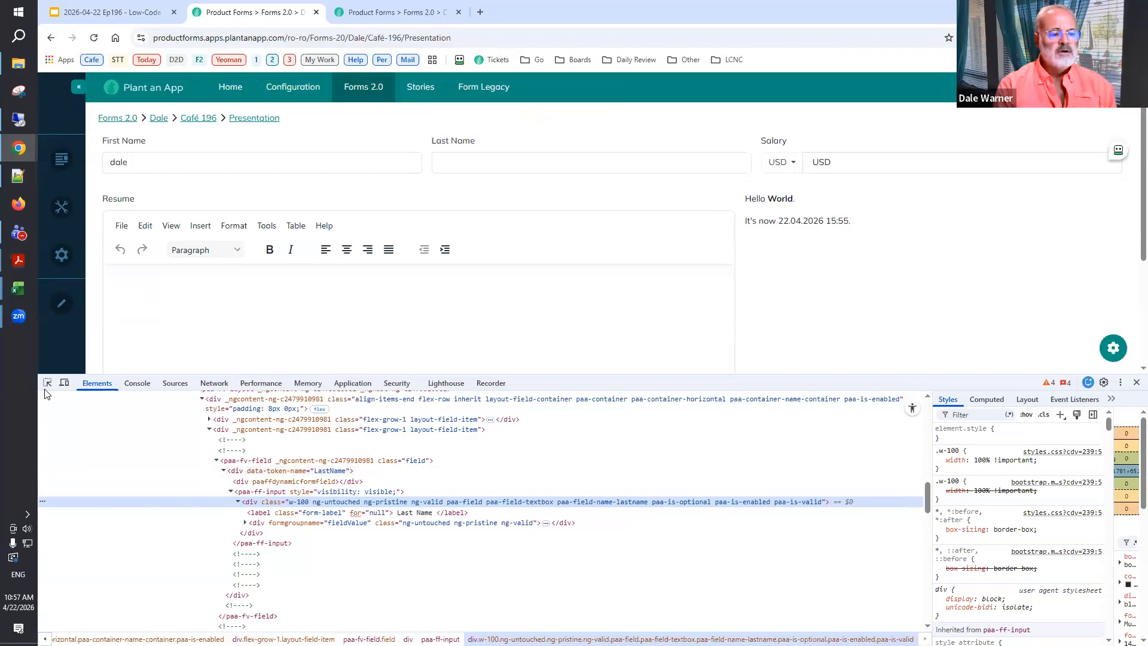
pyautogui.click(48, 388)
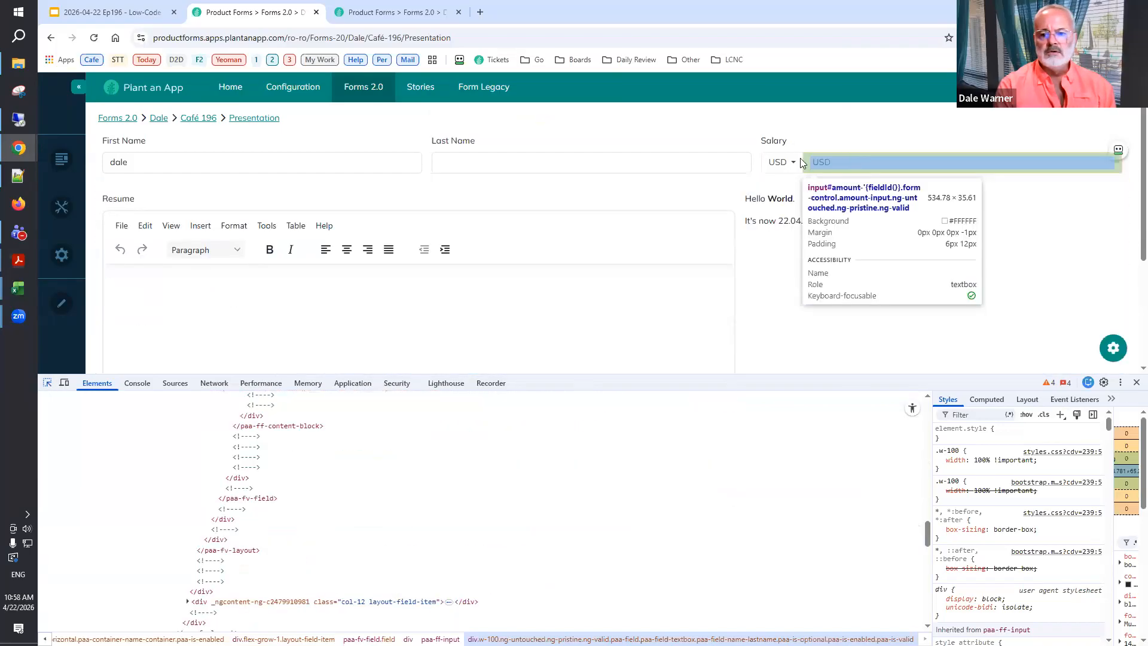
# Inspect the Salary currency selector's wrapper div, then pick the First Name input.
pyautogui.click(771, 164)
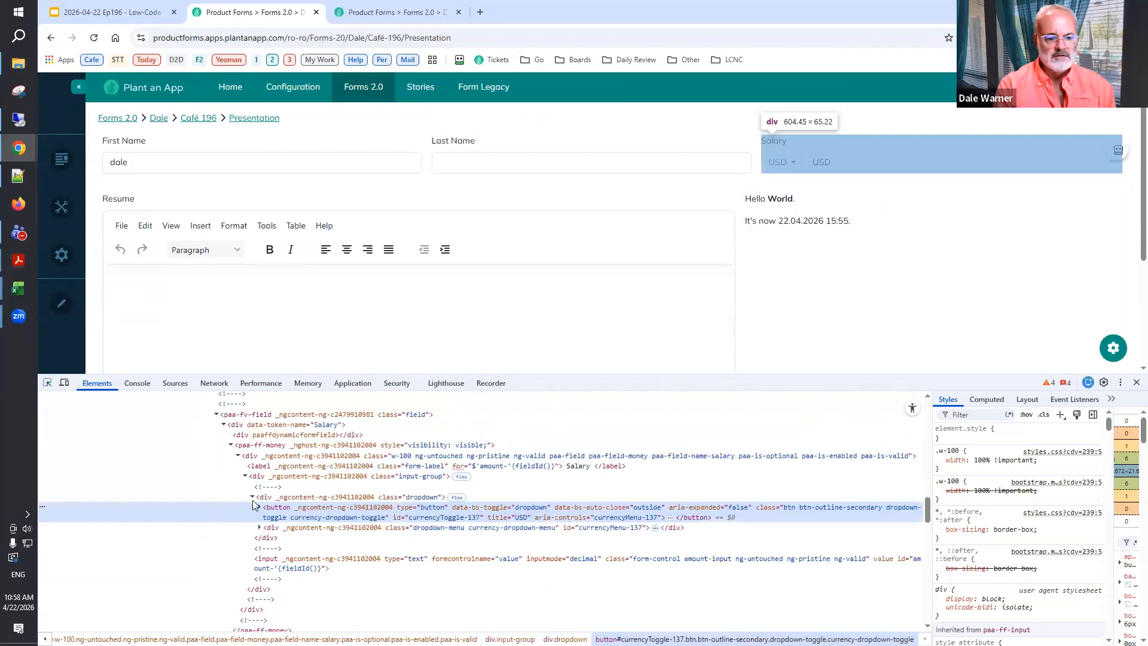
pyautogui.click(258, 459)
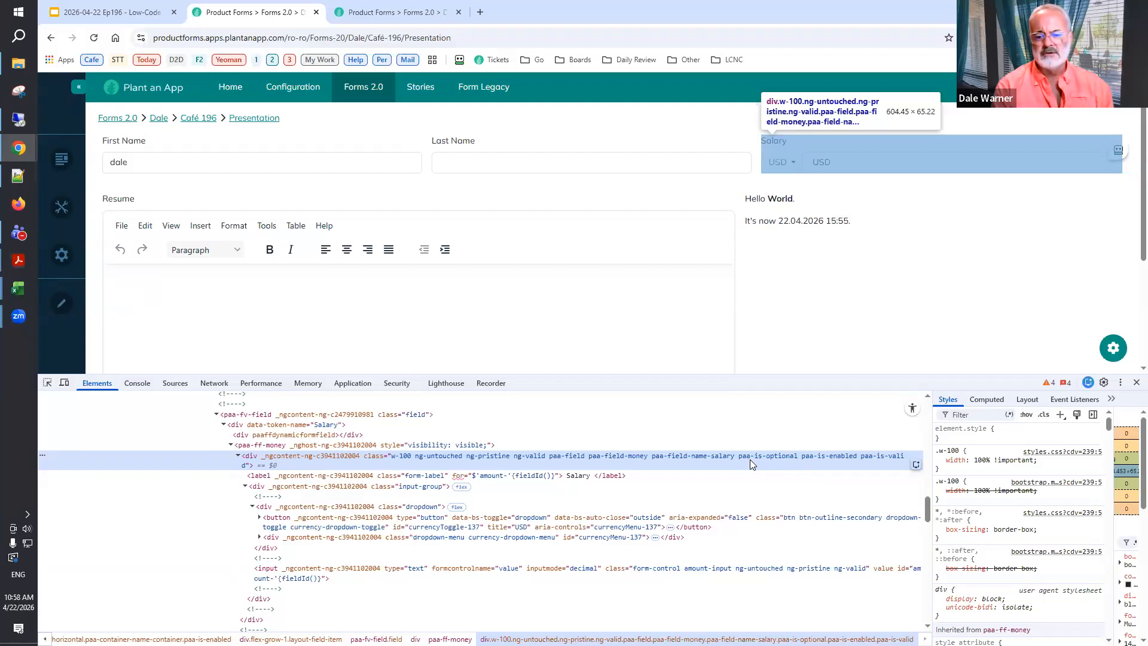
pyautogui.click(49, 383)
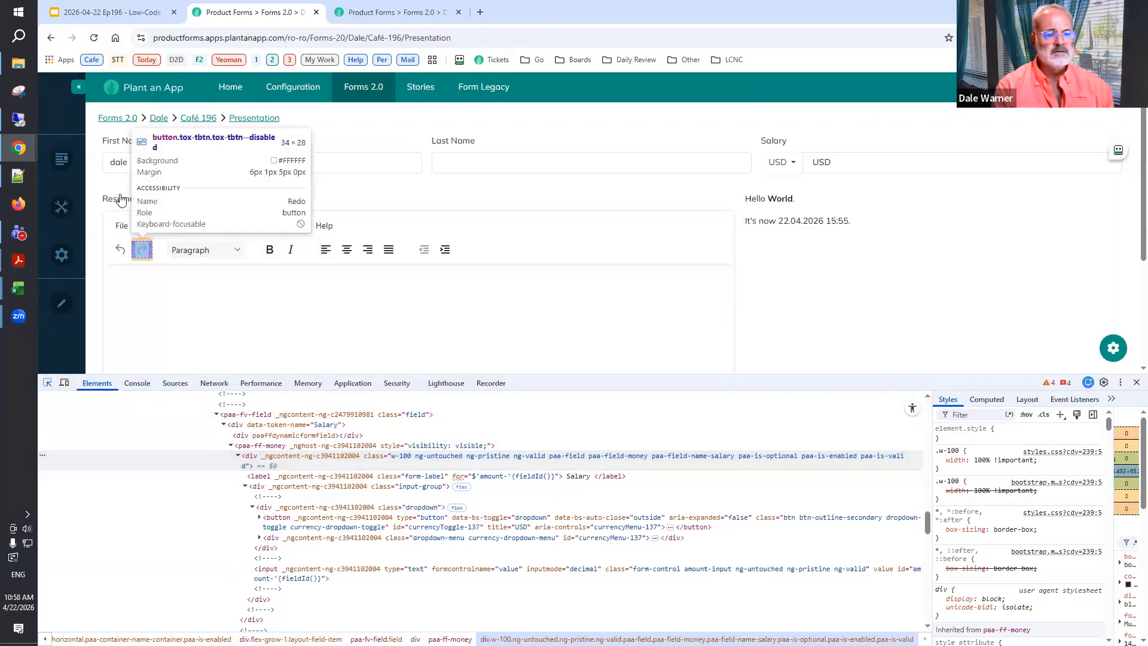
pyautogui.click(146, 160)
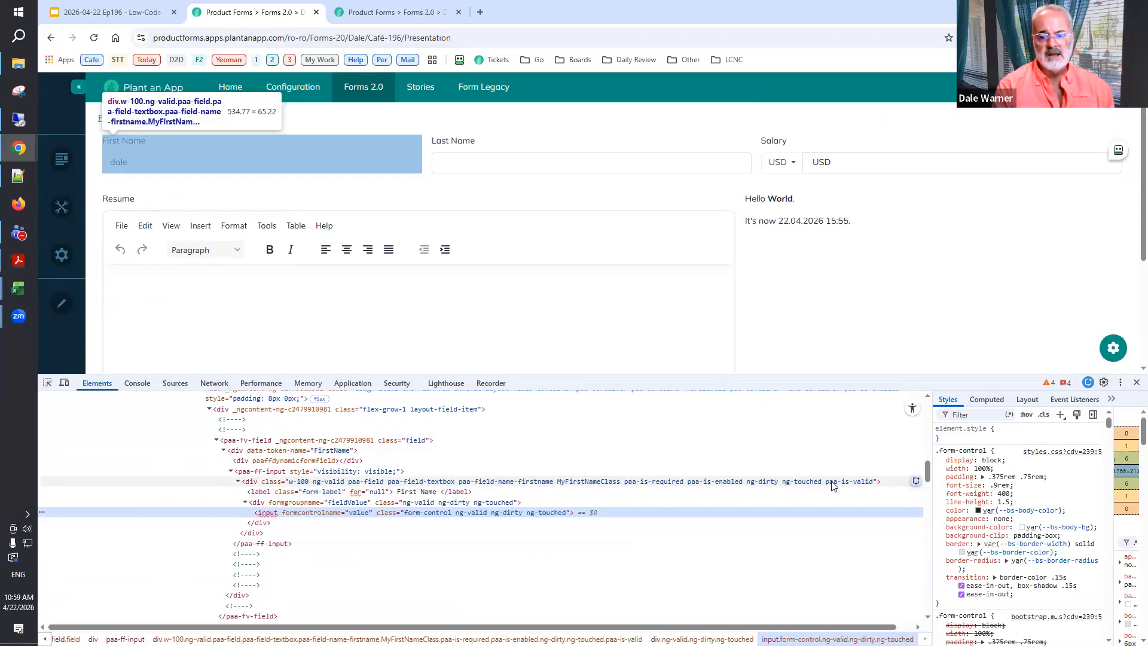
# Select the First Name wrapper element showing MyFirstNameClass, then delete the entered first name.
pyautogui.click(283, 483)
pyautogui.doubleClick(124, 168)
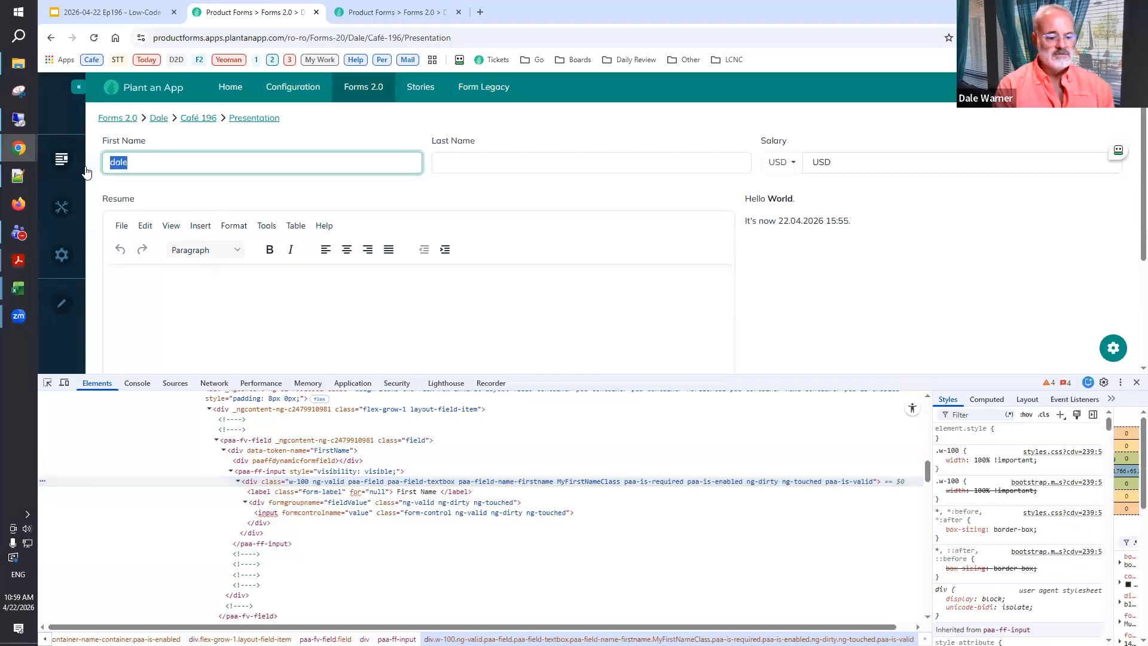
pyautogui.moveTo(60, 168)
pyautogui.press('BackSpace')
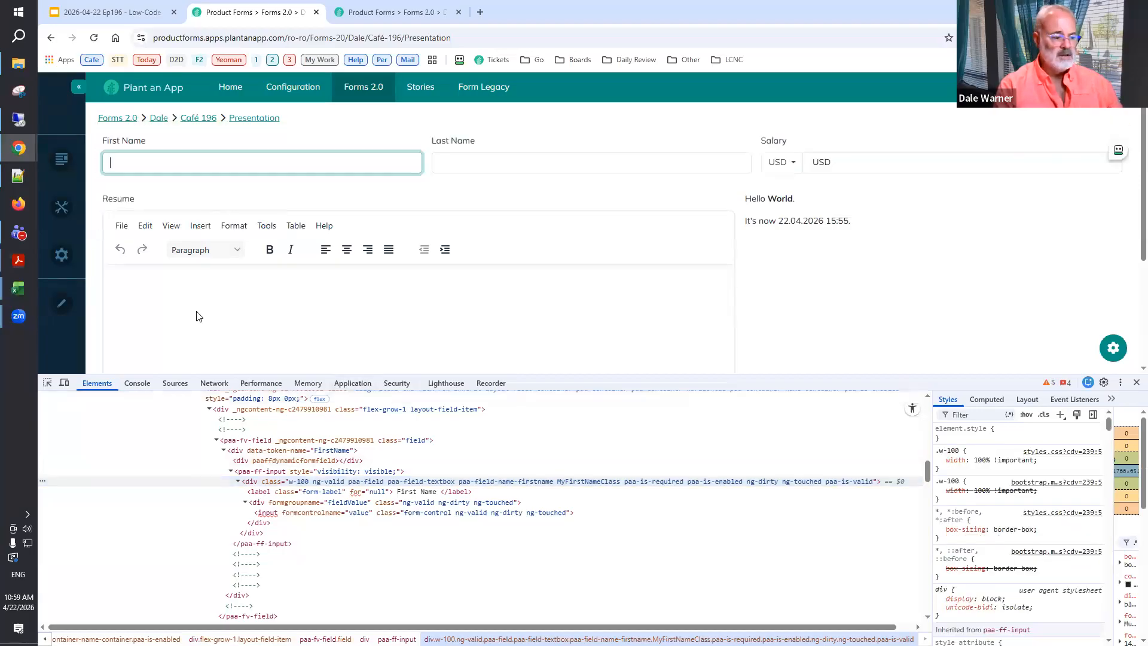
# Try Show Values with First Name empty so the form reports it as required.
pyautogui.press('Tab')
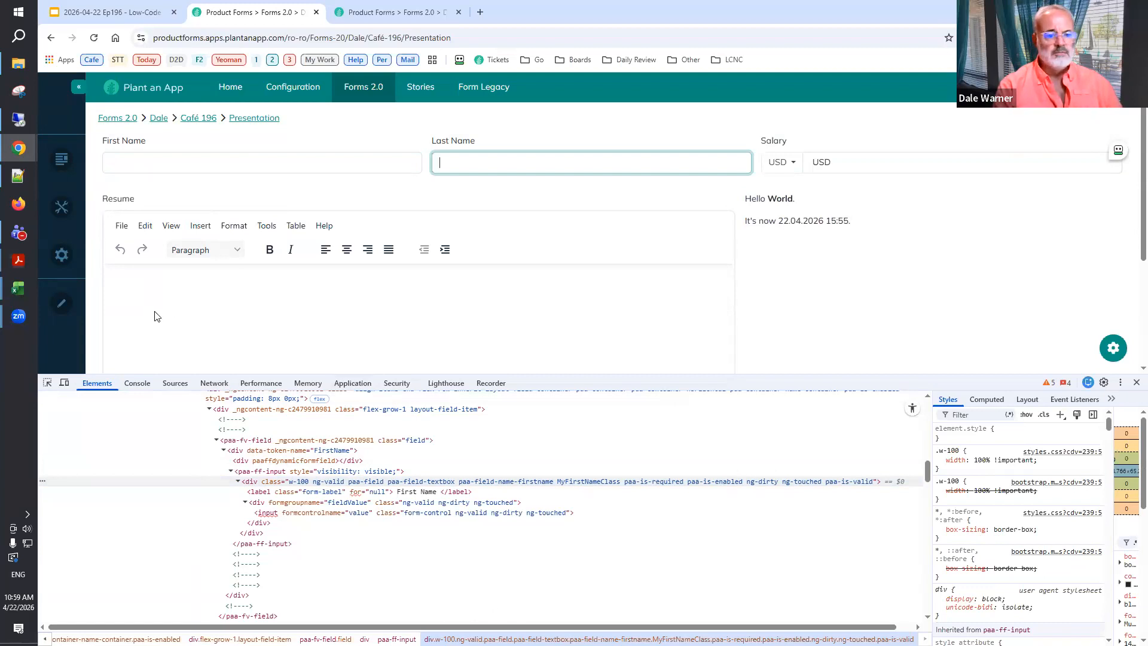
pyautogui.scroll(-3, 156, 314)
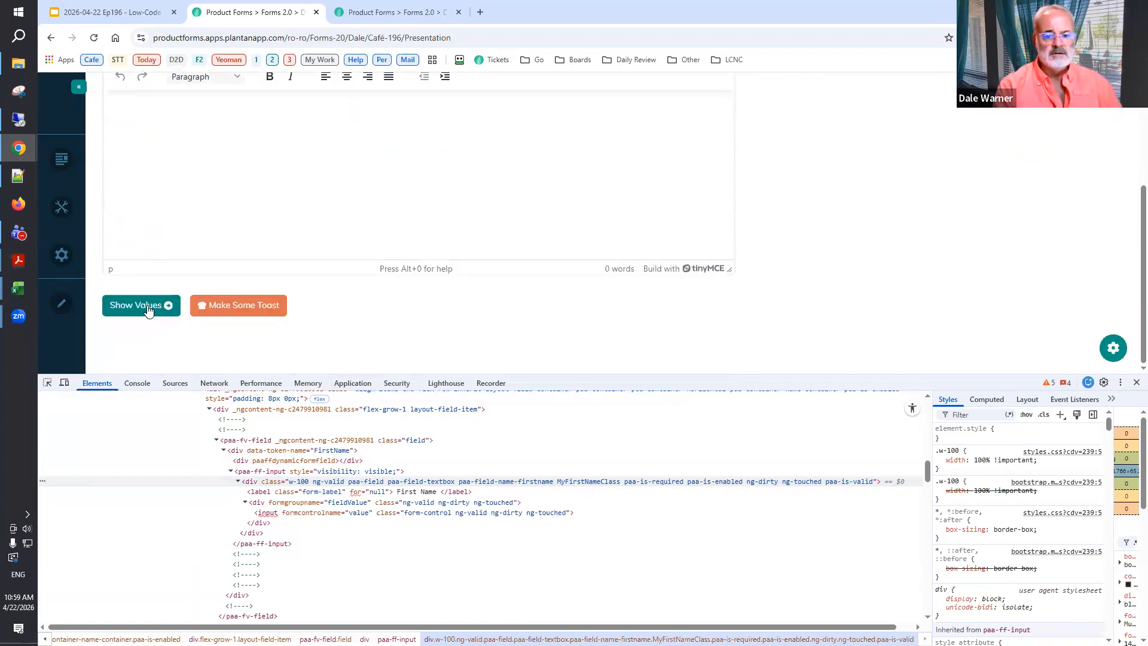
pyautogui.click(149, 309)
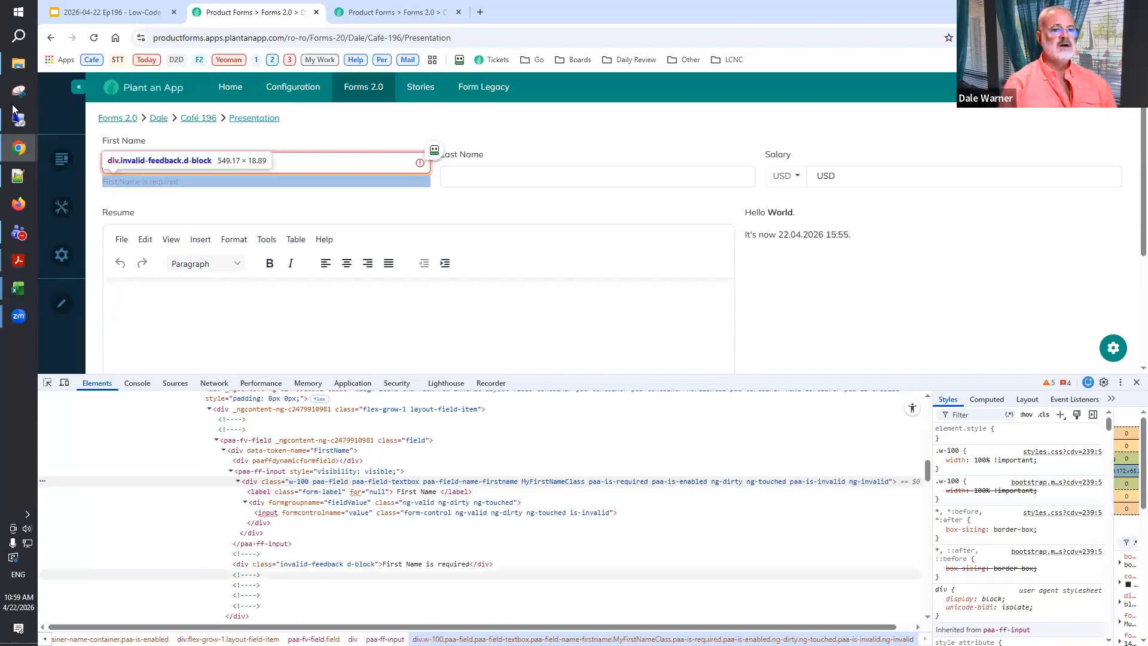
pyautogui.click(82, 16)
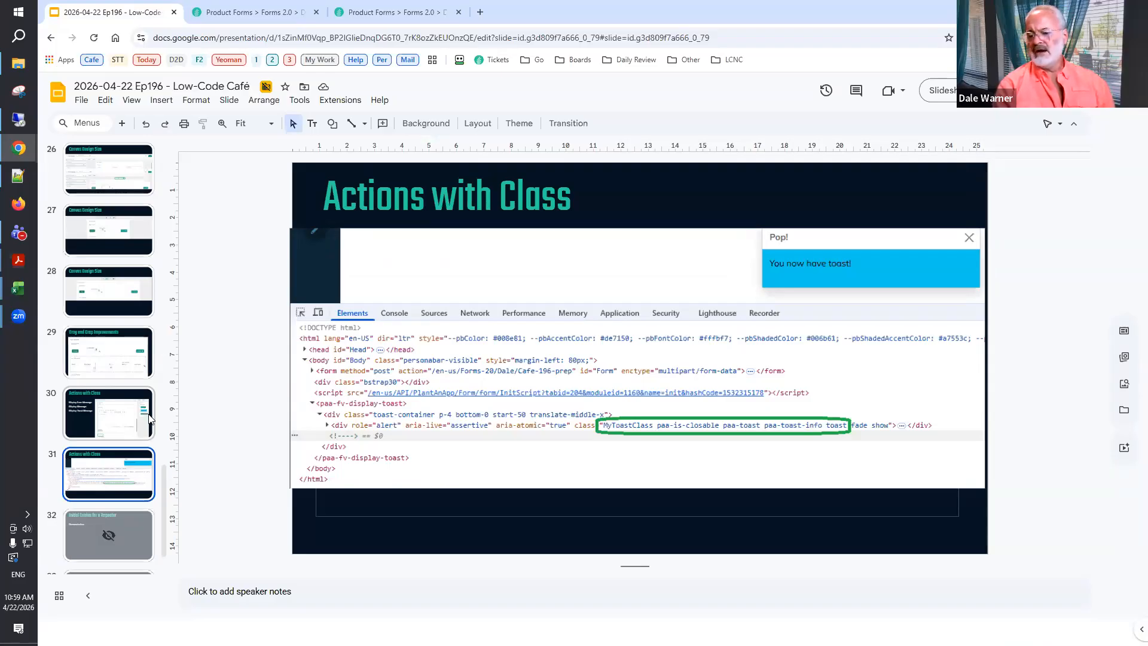
# Go to the closing slide 36, 'Happy Low-coding!', in the filmstrip.
pyautogui.scroll(-3, 84, 479)
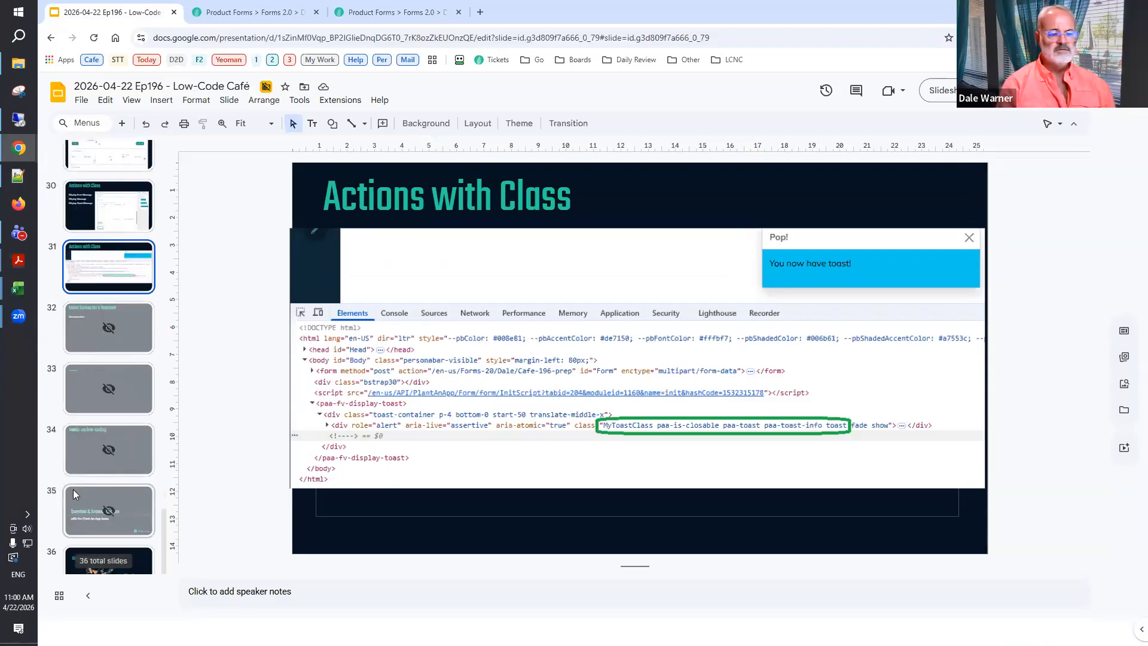
pyautogui.click(99, 559)
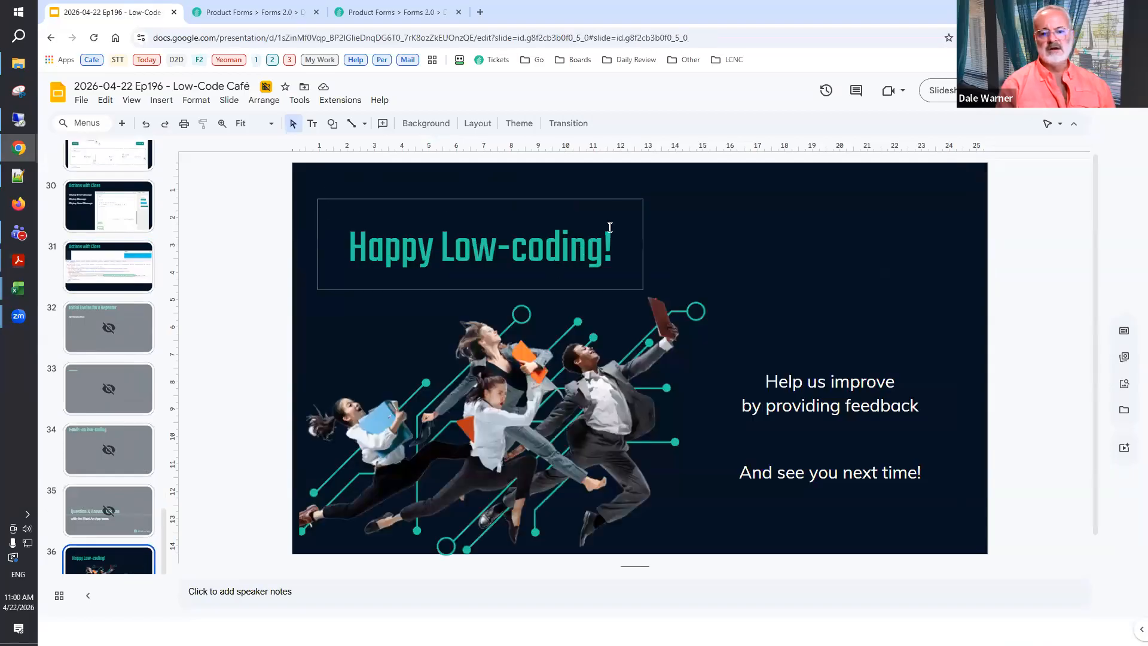